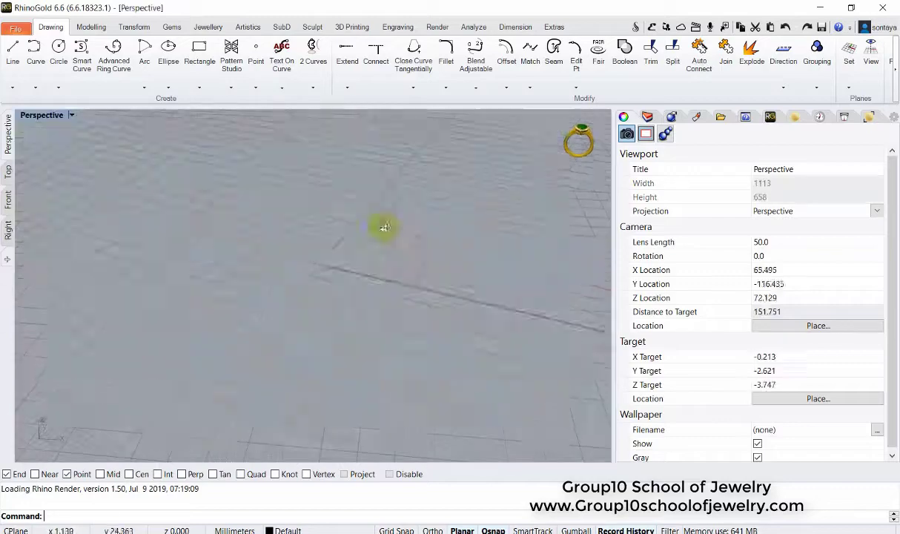
# Step: Drag the championship ring reference photo from the Desktop folder into the viewport
pyautogui.click(720, 116)
pyautogui.click(887, 137)
pyautogui.click(808, 207)
pyautogui.moveTo(895, 218); pyautogui.dragTo(895, 254)
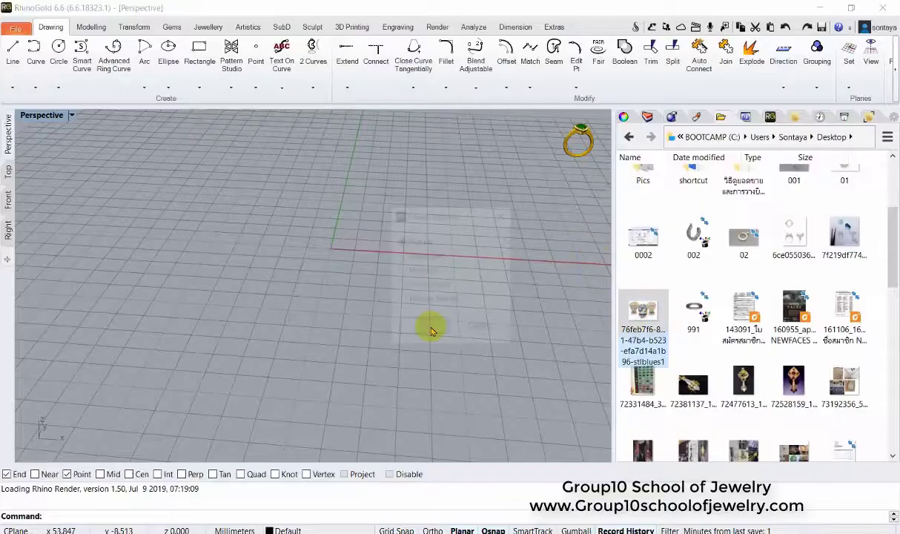
pyautogui.moveTo(606, 312); pyautogui.dragTo(428, 326)
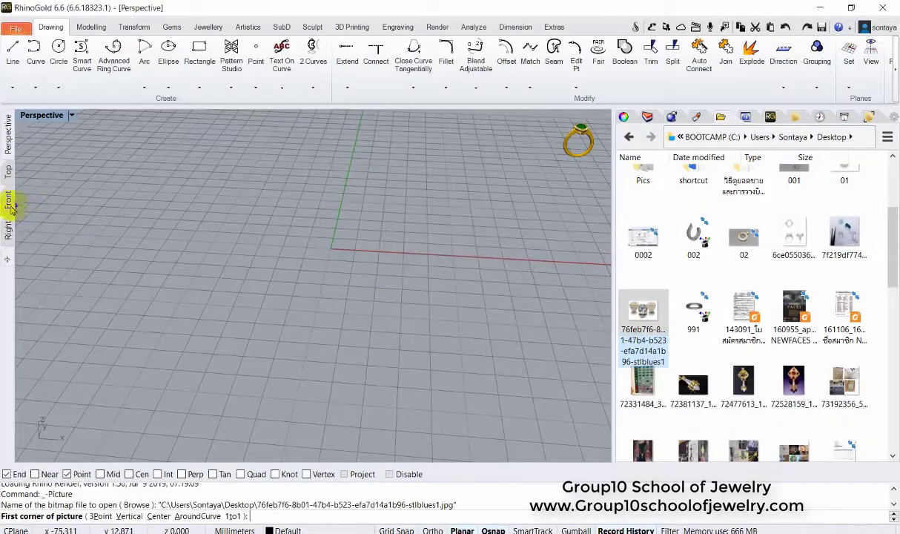
# Step: Place the photo's two corners in the Front view and start a Finger Size ring circle
pyautogui.click(8, 199)
pyautogui.click(146, 299)
pyautogui.click(327, 323)
pyautogui.scroll(3, 364, 209)
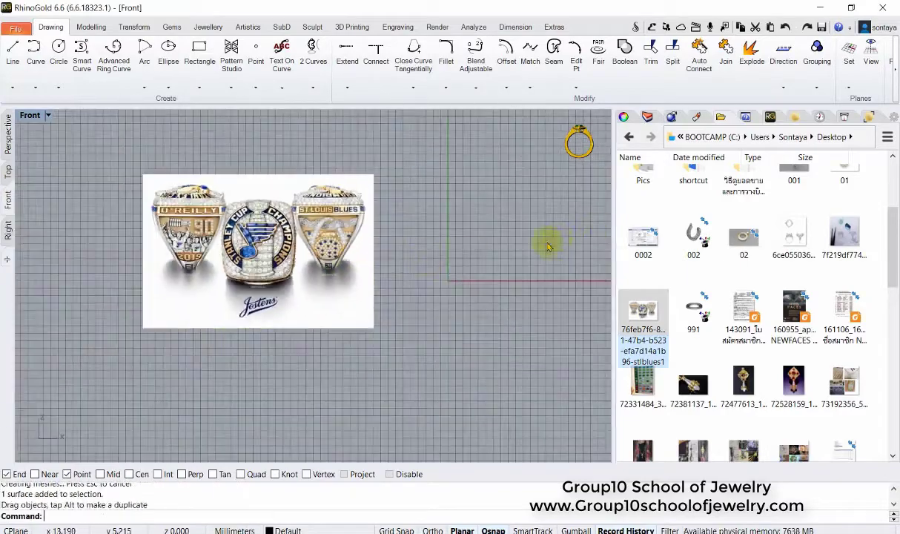
pyautogui.scroll(2, 415, 236)
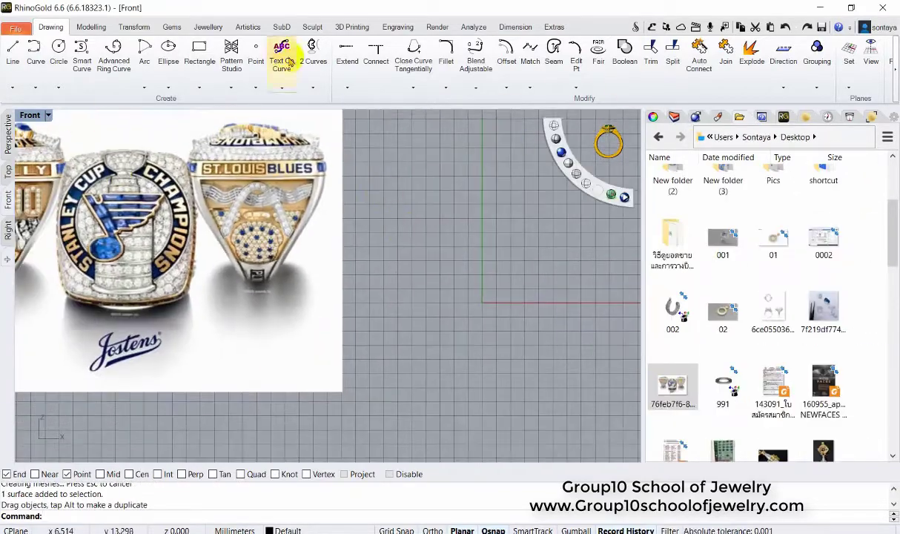
pyautogui.click(208, 27)
pyautogui.click(12, 60)
# Step: Create the ring-size circle, draw a horizontal guide line, and shift the photo downward
pyautogui.click(653, 445)
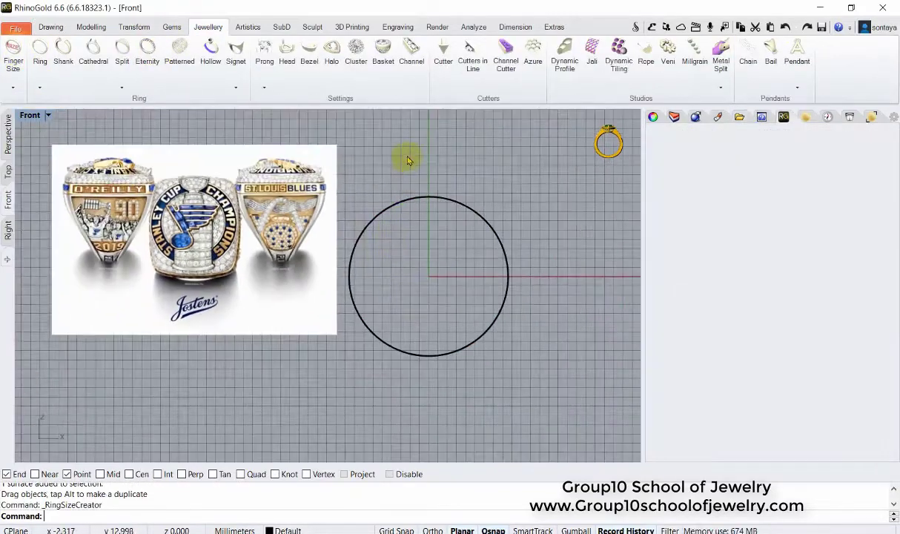
pyautogui.click(51, 26)
pyautogui.click(13, 50)
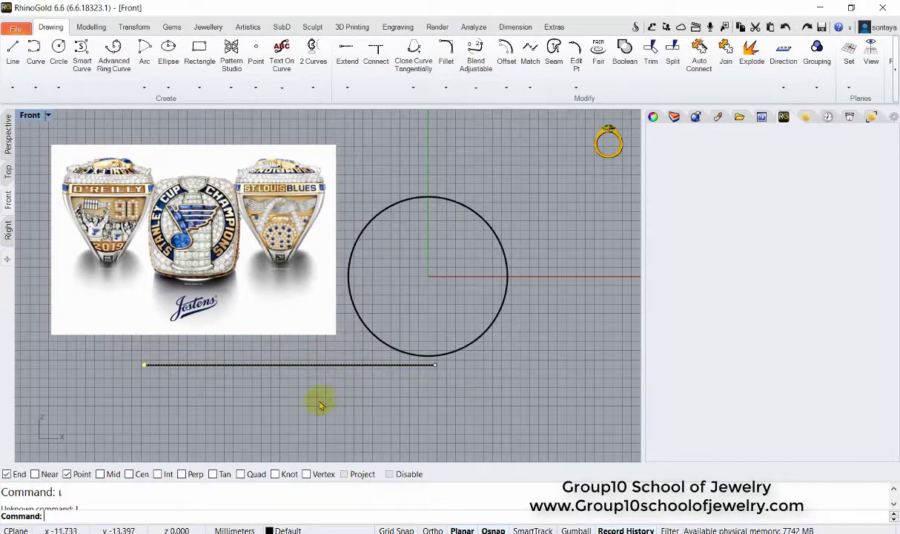
pyautogui.click(215, 364)
pyautogui.scroll(2, 282, 310)
pyautogui.moveTo(342, 327); pyautogui.dragTo(334, 425)
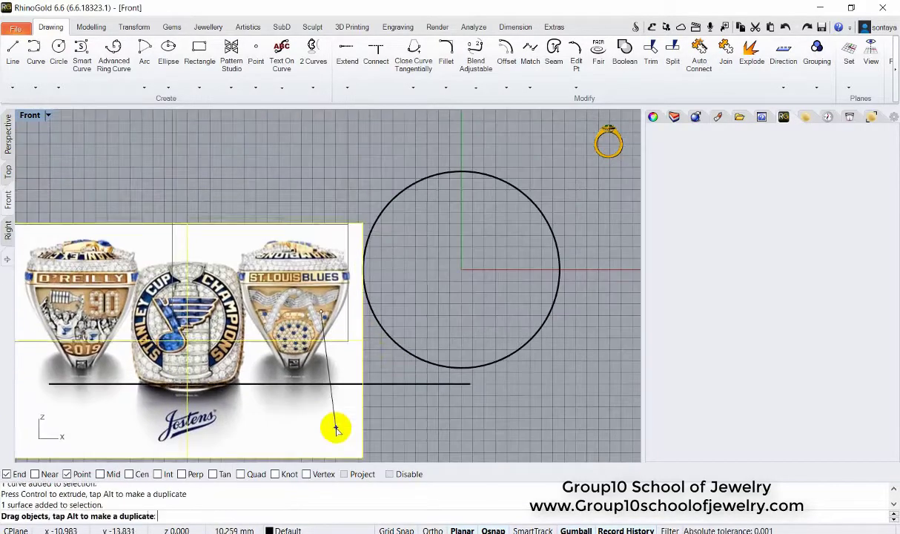
pyautogui.scroll(-1, 333, 426)
# Step: Make the reference photo semi-transparent in its Material properties
pyautogui.click(674, 117)
pyautogui.click(675, 133)
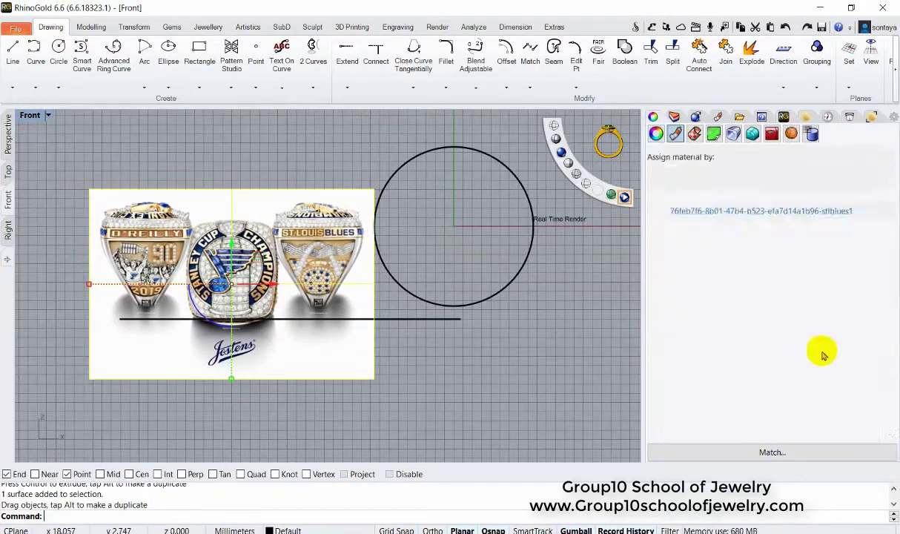
pyautogui.scroll(-5, 892, 419)
pyautogui.moveTo(827, 389); pyautogui.dragTo(803, 387)
pyautogui.scroll(2, 348, 331)
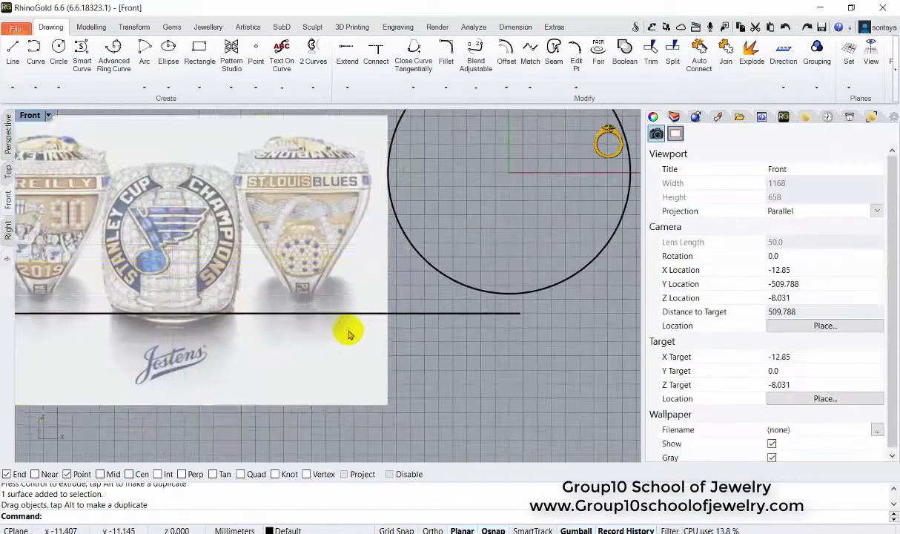
pyautogui.scroll(-3, 235, 136)
# Step: Draw a second horizontal guide line near the top of the photo
pyautogui.click(13, 52)
pyautogui.click(448, 135)
pyautogui.click(106, 136)
# Step: Move the reference photo so it lines up behind the ring circle
pyautogui.click(281, 296)
pyautogui.scroll(2, 428, 328)
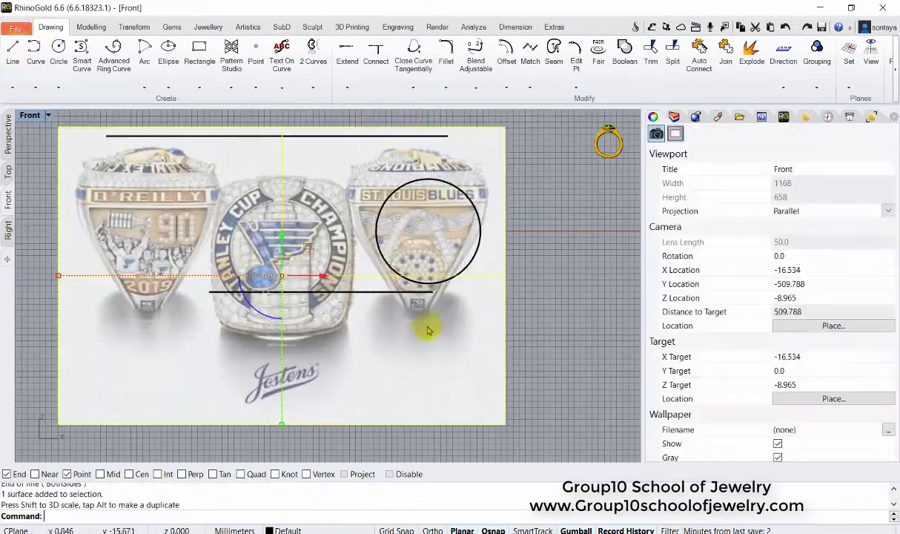
pyautogui.scroll(-1, 331, 307)
pyautogui.moveTo(332, 307); pyautogui.dragTo(48, 259)
pyautogui.click(396, 185)
pyautogui.scroll(2, 334, 235)
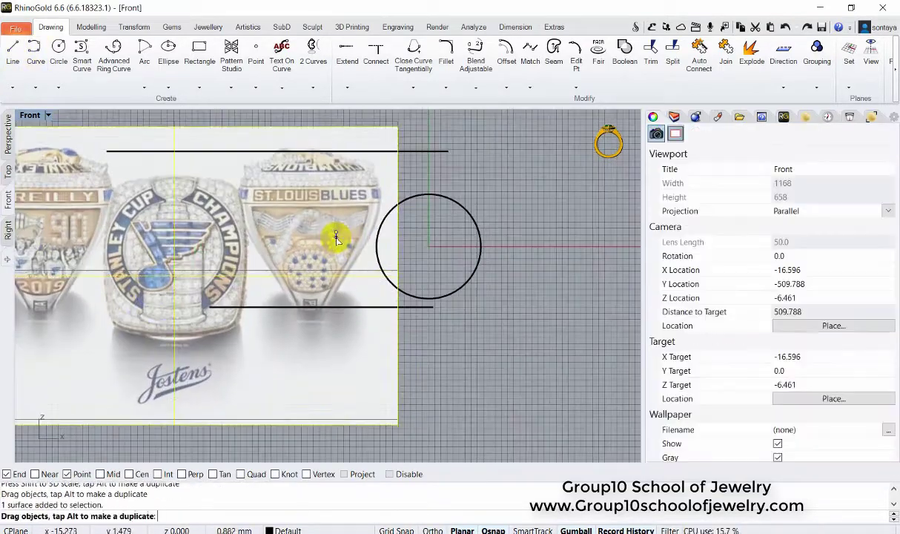
pyautogui.scroll(-2, 479, 184)
pyautogui.click(265, 259)
pyautogui.scroll(-2, 445, 312)
pyautogui.click(466, 321)
pyautogui.scroll(2, 385, 225)
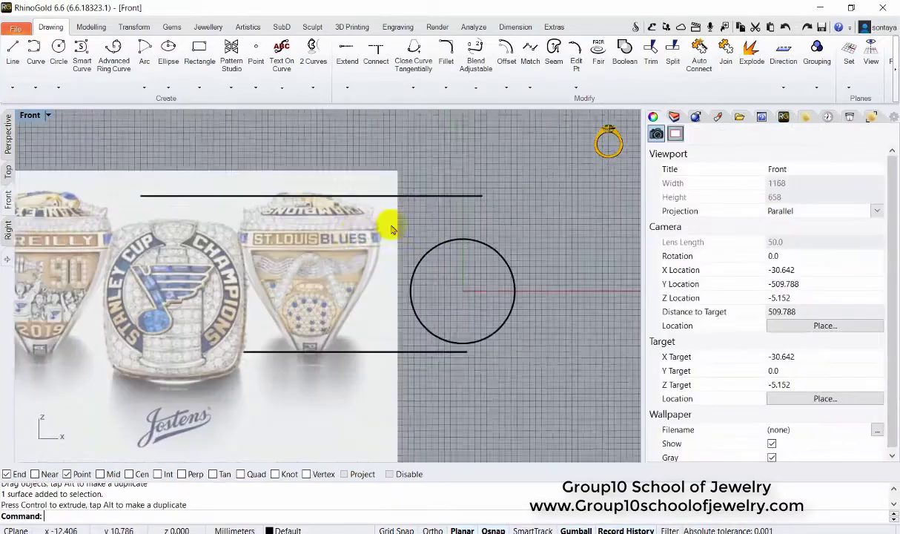
pyautogui.scroll(-2, 205, 141)
pyautogui.click(208, 152)
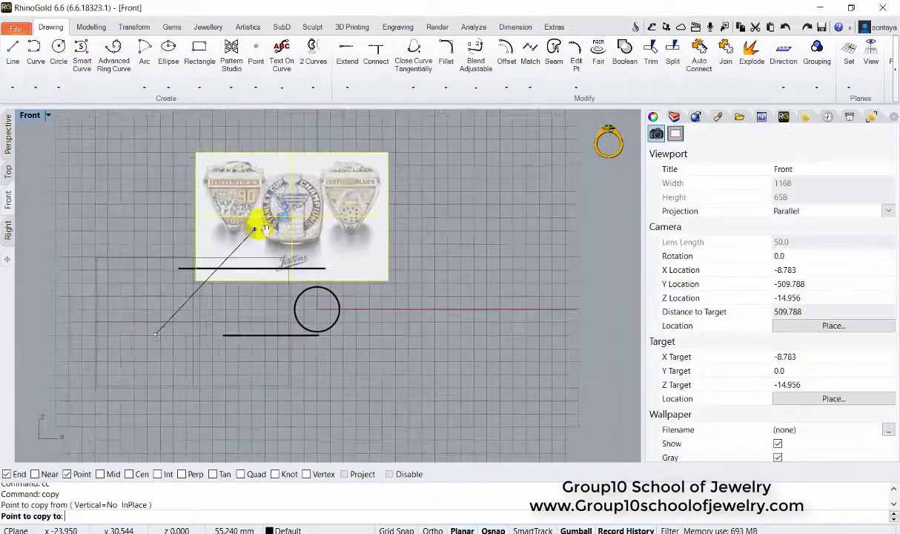
# Step: Copy the photo and split out the centre CHAMPIONS ring with a rectangle, deleting leftovers
pyautogui.moveTo(188, 256); pyautogui.dragTo(375, 225)
pyautogui.scroll(3, 346, 197)
pyautogui.click(198, 51)
pyautogui.click(280, 138)
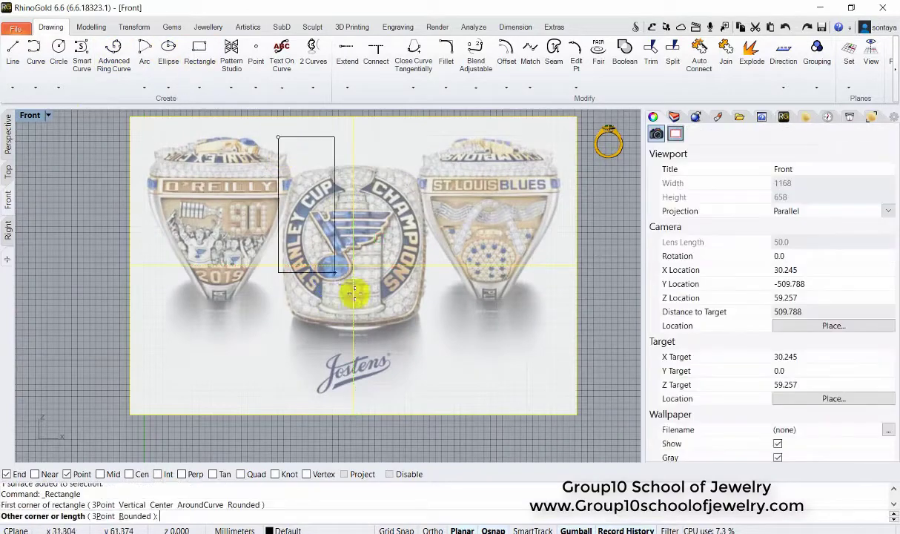
pyautogui.scroll(-2, 334, 222)
pyautogui.click(286, 175)
pyautogui.scroll(2, 289, 167)
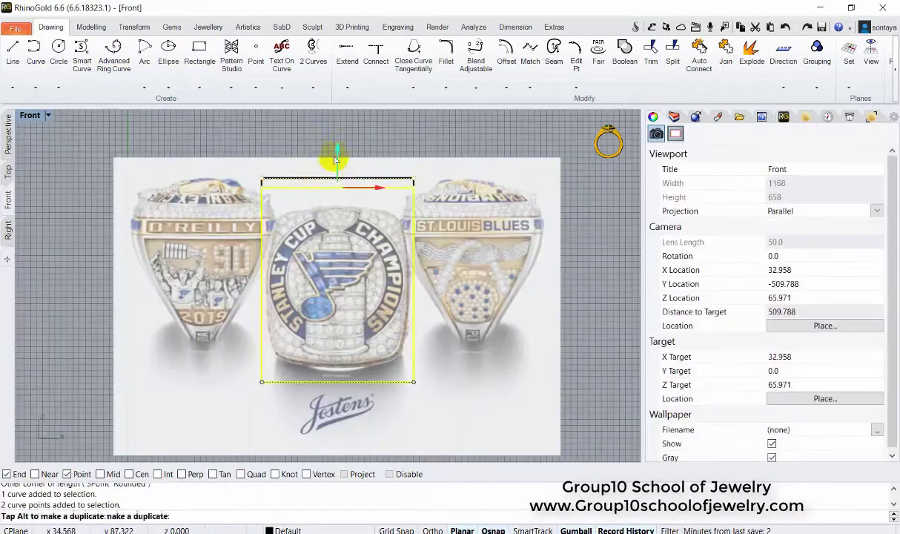
pyautogui.press('Escape')
pyautogui.scroll(1, 372, 167)
pyautogui.click(260, 195)
pyautogui.press('Return')
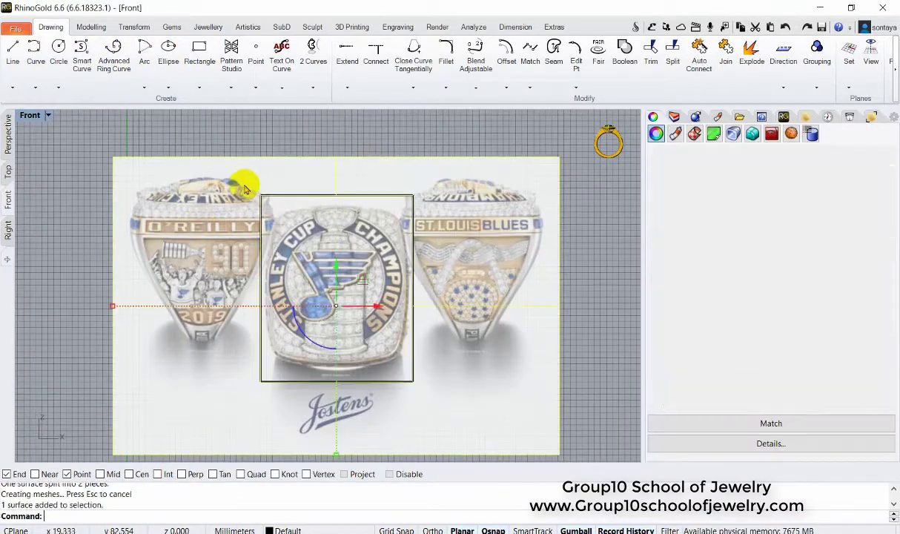
pyautogui.press('Delete')
# Step: Rotate the cut-out centre ring picture to lie flat in Perspective
pyautogui.click(7, 134)
pyautogui.scroll(-3, 302, 211)
pyautogui.click(297, 186)
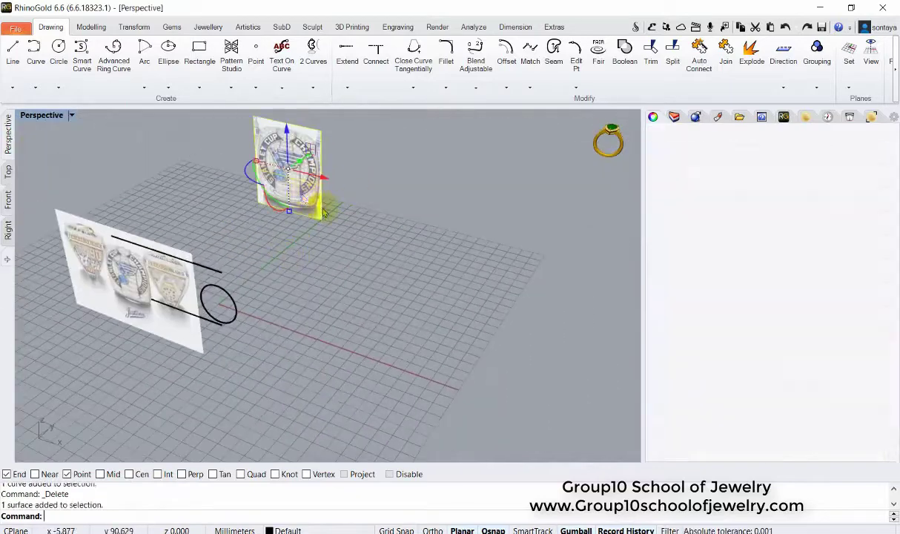
pyautogui.moveTo(297, 185); pyautogui.dragTo(304, 215)
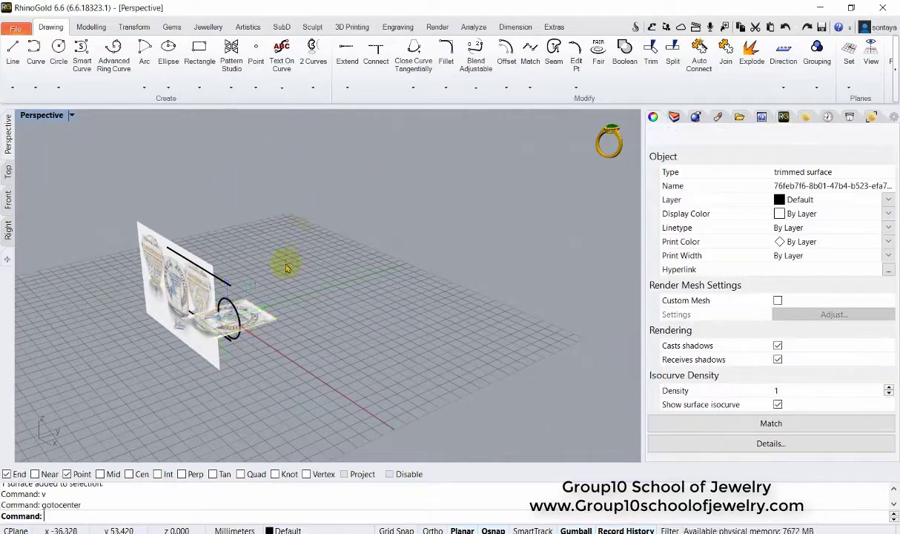
pyautogui.click(167, 262)
pyautogui.hotkey('ctrl', 'z')
pyautogui.hotkey('ctrl', 'z')
# Step: Copy the photo again and cut out the side-view ring, deleting the remainder
pyautogui.click(7, 199)
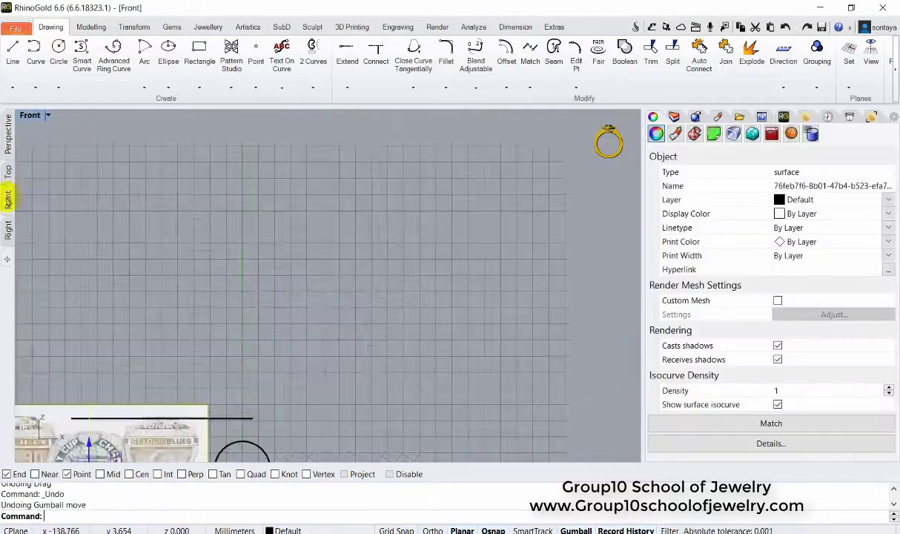
pyautogui.scroll(-2, 241, 187)
pyautogui.click(362, 267)
pyautogui.keyDown('alt'); pyautogui.moveTo(362, 267); pyautogui.dragTo(171, 237); pyautogui.keyUp('alt')
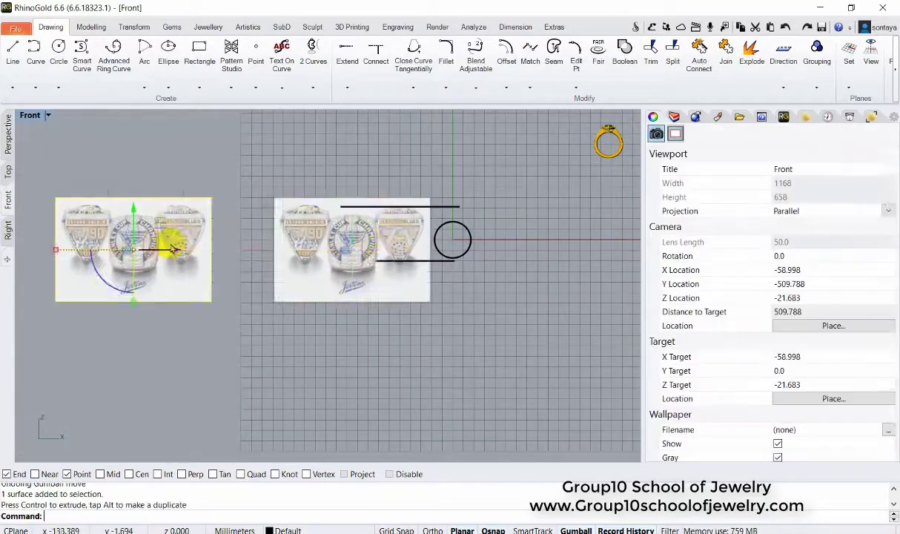
pyautogui.scroll(2, 171, 237)
pyautogui.click(195, 48)
pyautogui.scroll(1, 235, 174)
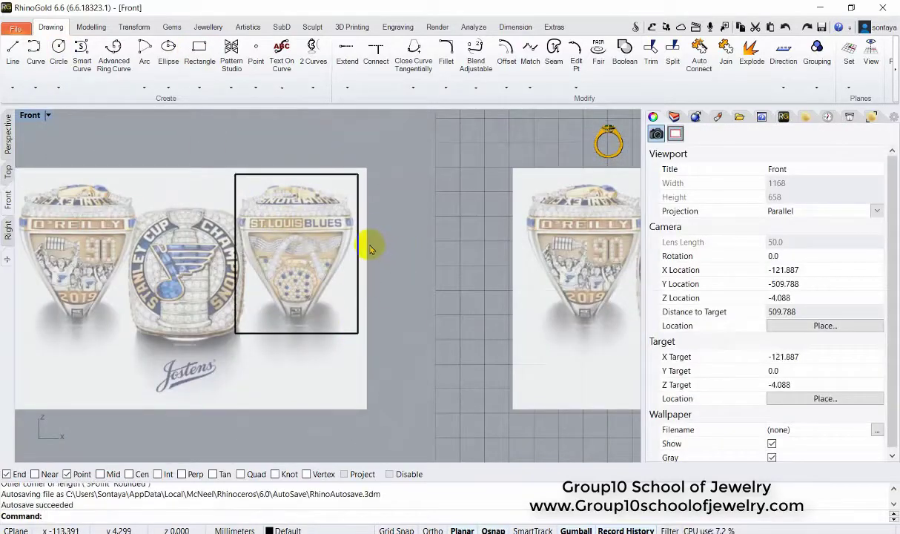
pyautogui.press('Return')
pyautogui.scroll(-1, 257, 155)
pyautogui.click(238, 202)
pyautogui.press('Delete')
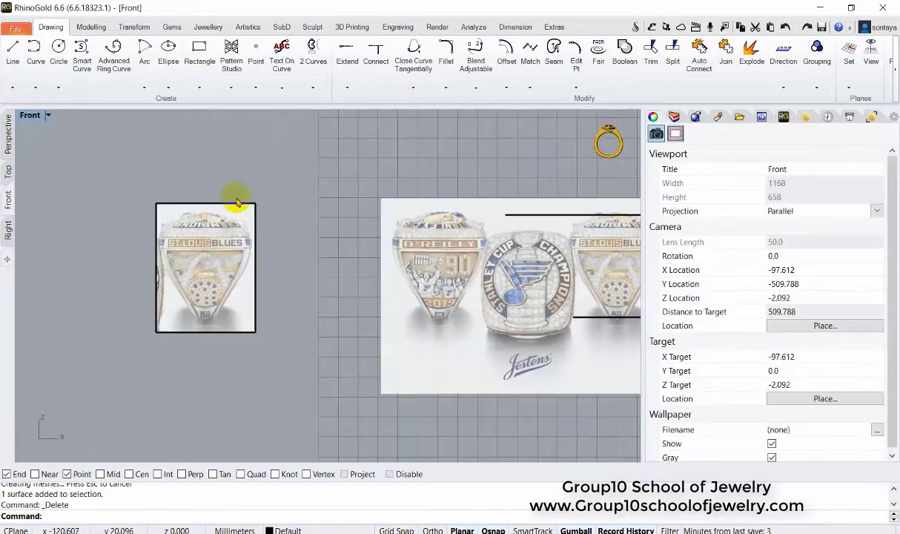
pyautogui.click(241, 210)
# Step: Stand the side-view ring picture upright and check both pictures in Perspective and Top views
pyautogui.click(8, 133)
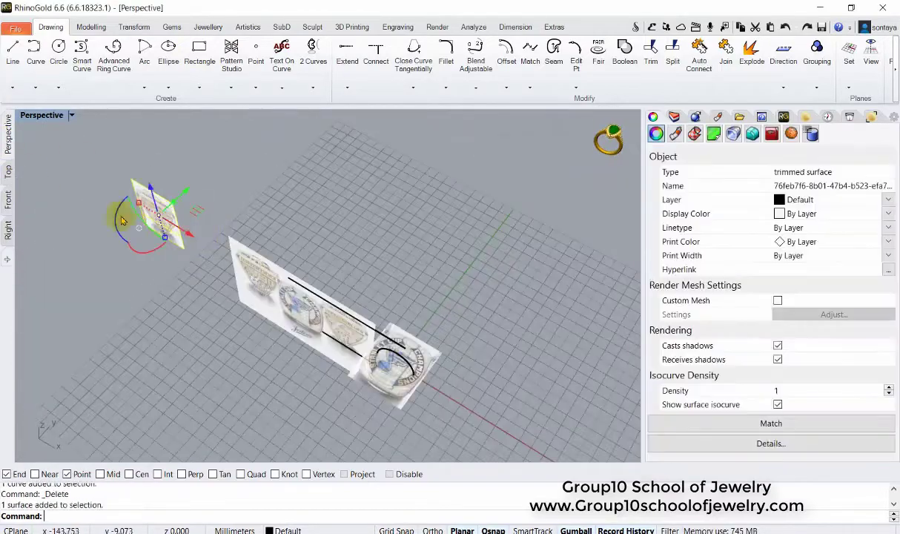
pyautogui.moveTo(269, 279); pyautogui.dragTo(116, 302, button='right')
pyautogui.click(261, 306)
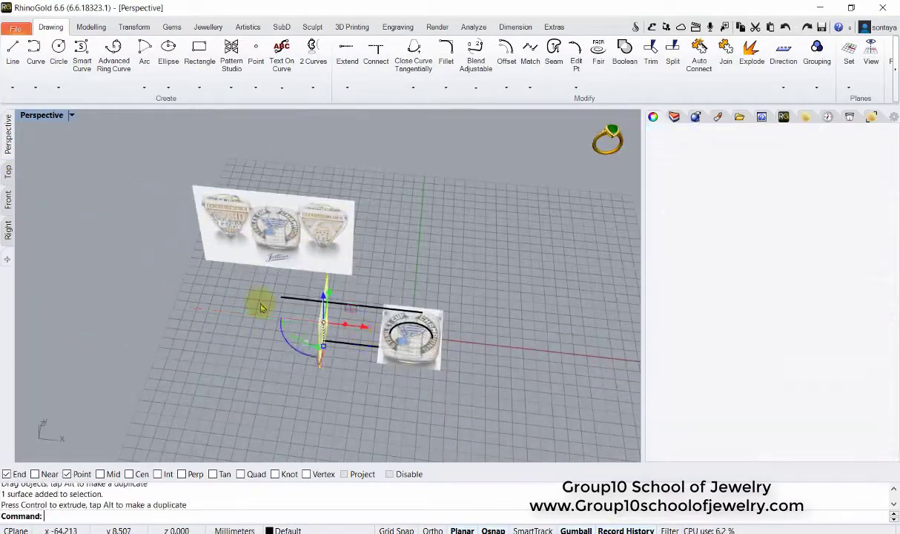
pyautogui.click(8, 230)
pyautogui.press('Escape')
pyautogui.click(7, 134)
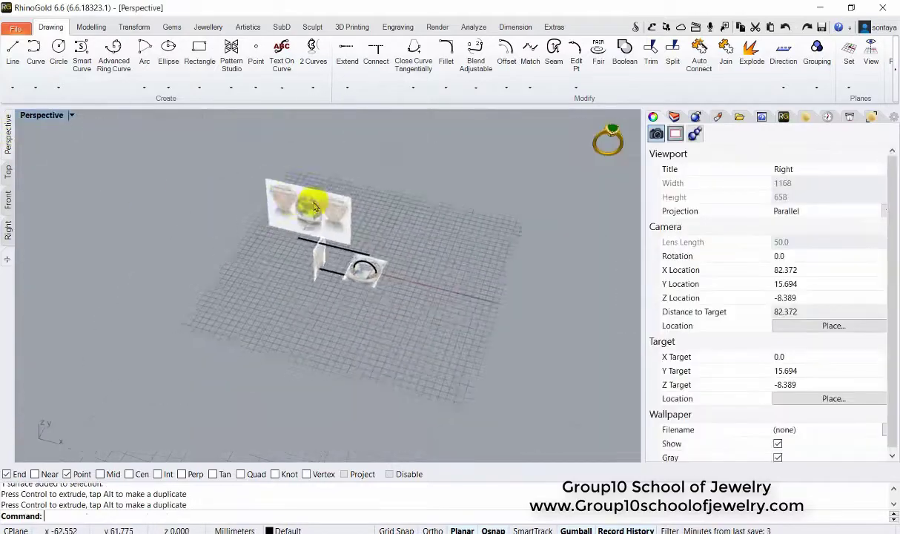
pyautogui.moveTo(315, 207)
pyautogui.mouseDown(button='right')
pyautogui.moveTo(259, 271)
pyautogui.moveTo(301, 249)
pyautogui.moveTo(295, 281)
pyautogui.mouseUp(button='right')
pyautogui.click(215, 275)
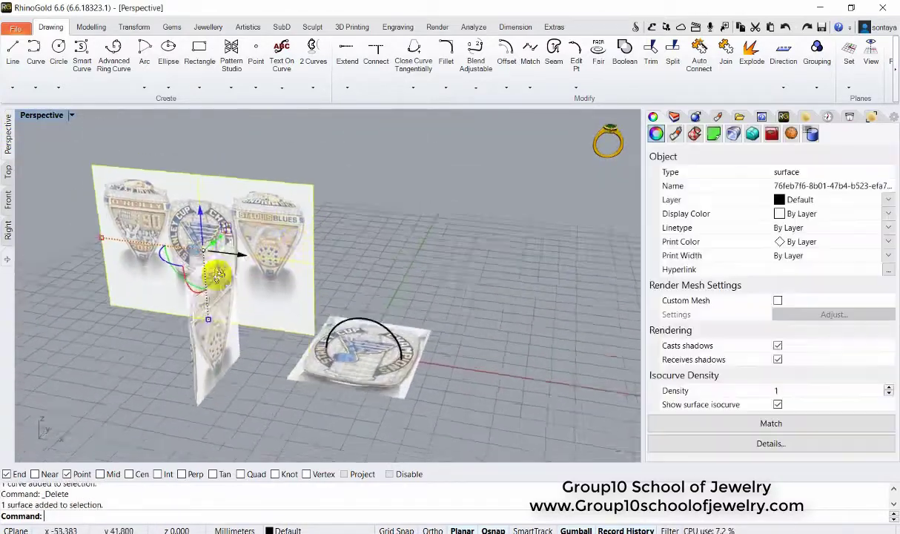
pyautogui.moveTo(215, 275)
pyautogui.mouseDown(button='right')
pyautogui.moveTo(330, 174)
pyautogui.moveTo(315, 195)
pyautogui.mouseUp(button='right')
pyautogui.press('Escape')
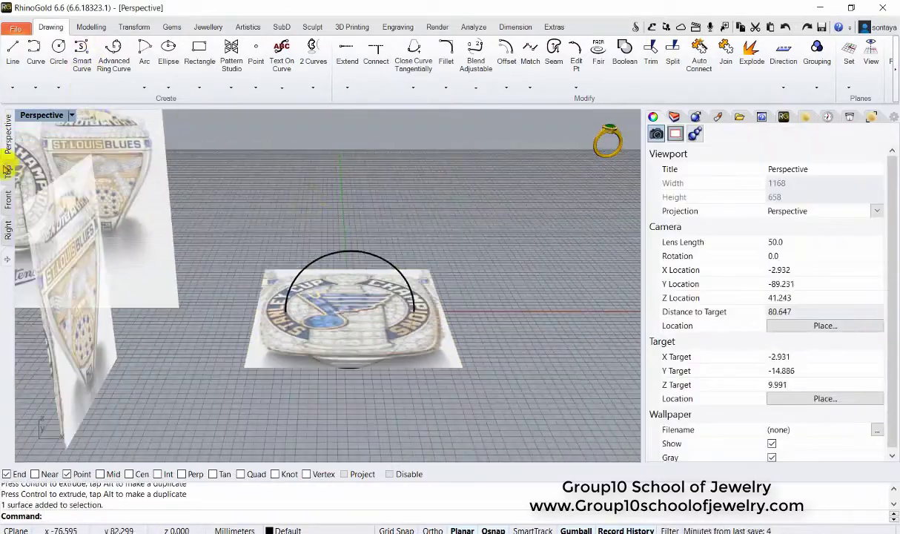
pyautogui.click(8, 171)
pyautogui.moveTo(374, 259); pyautogui.dragTo(211, 211, button='right')
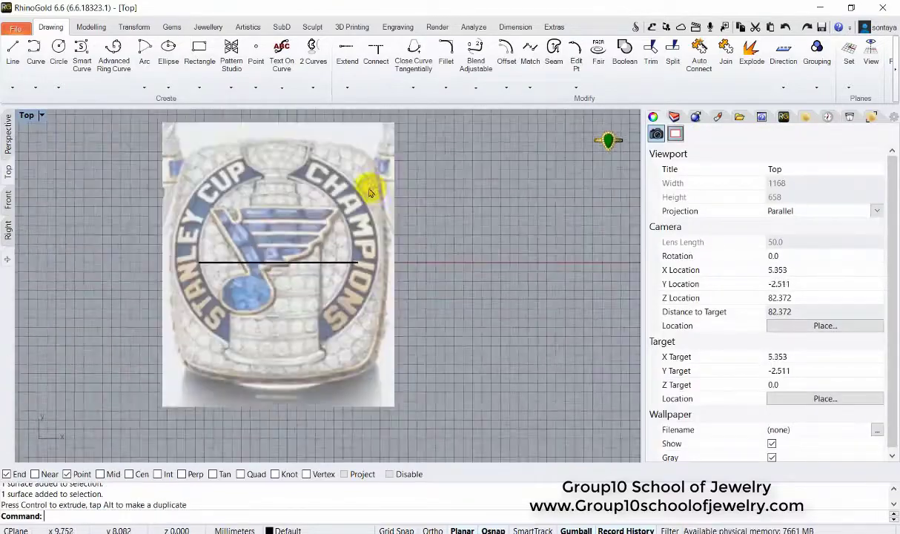
# Step: Draw the diagonal side lines crossing at the ring centre, then zoom in on them
pyautogui.scroll(-2, 370, 192)
pyautogui.scroll(1, 258, 187)
pyautogui.click(24, 84)
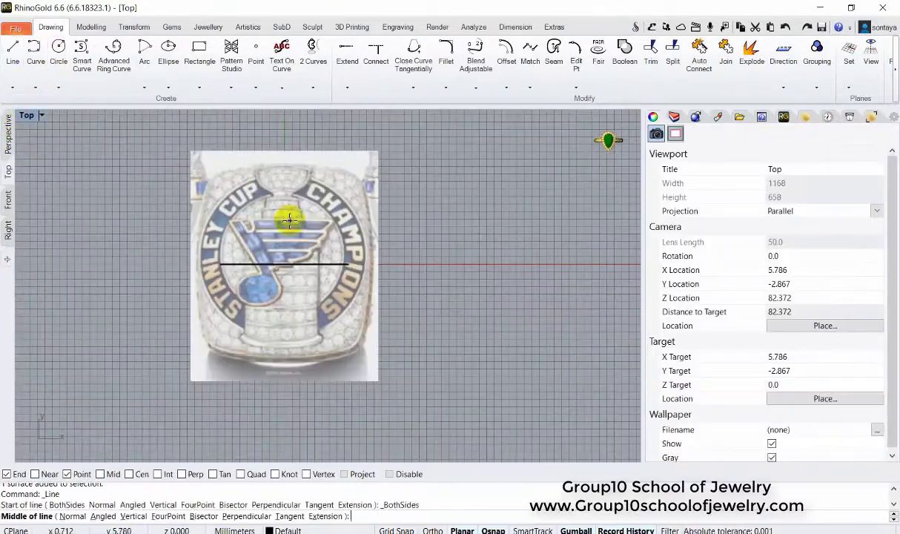
pyautogui.click(160, 126)
pyautogui.click(215, 191)
pyautogui.write('z')
pyautogui.press('Return')
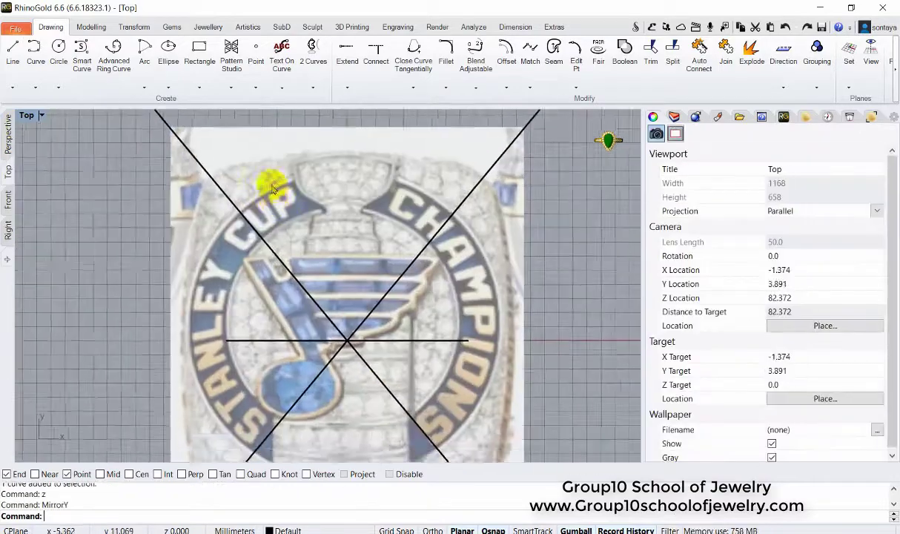
pyautogui.moveTo(239, 176); pyautogui.dragTo(271, 181, button='right')
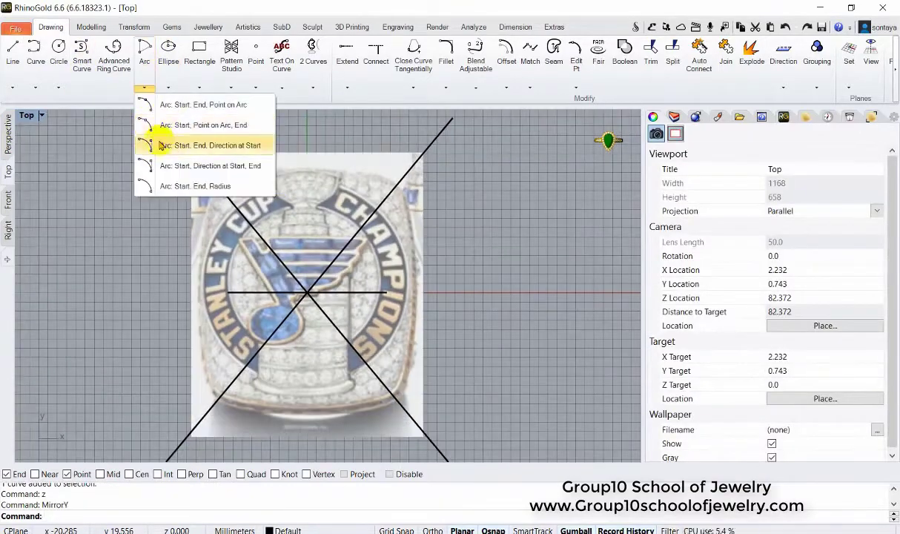
# Step: Draw a horizontal top line and a start-end-direction arc, mirrored to the bottom edge
pyautogui.click(13, 50)
pyautogui.click(438, 187)
pyautogui.click(261, 127)
pyautogui.scroll(2, 231, 167)
pyautogui.click(145, 87)
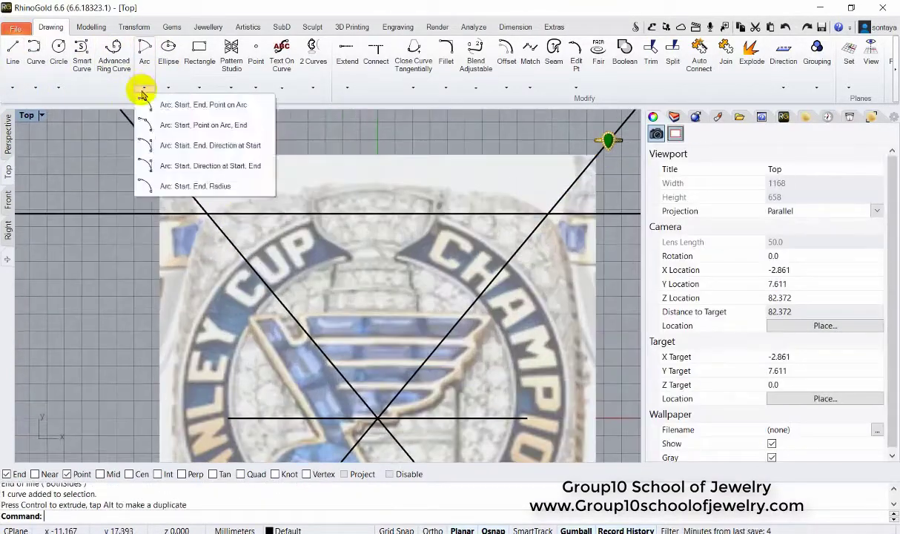
pyautogui.click(149, 105)
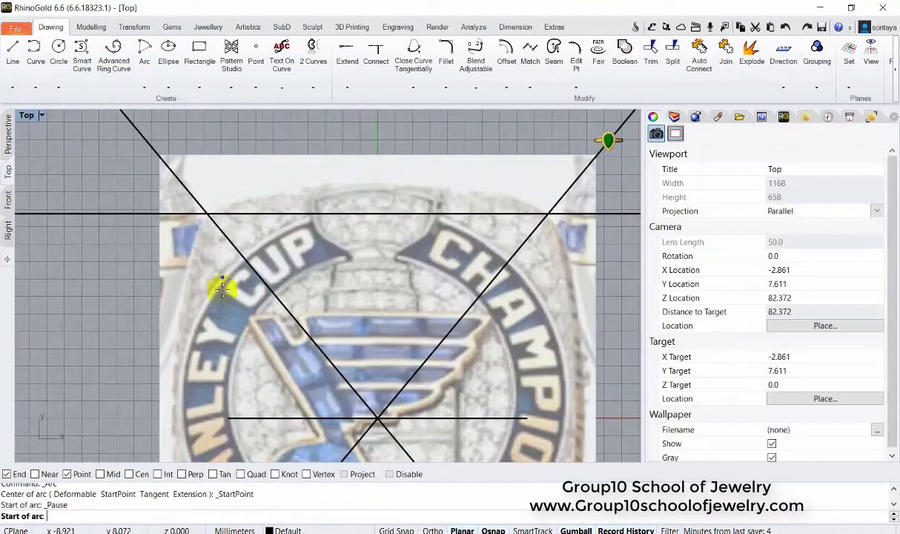
pyautogui.click(413, 143)
pyautogui.scroll(-3, 337, 145)
pyautogui.click(390, 176)
pyautogui.scroll(1, 191, 297)
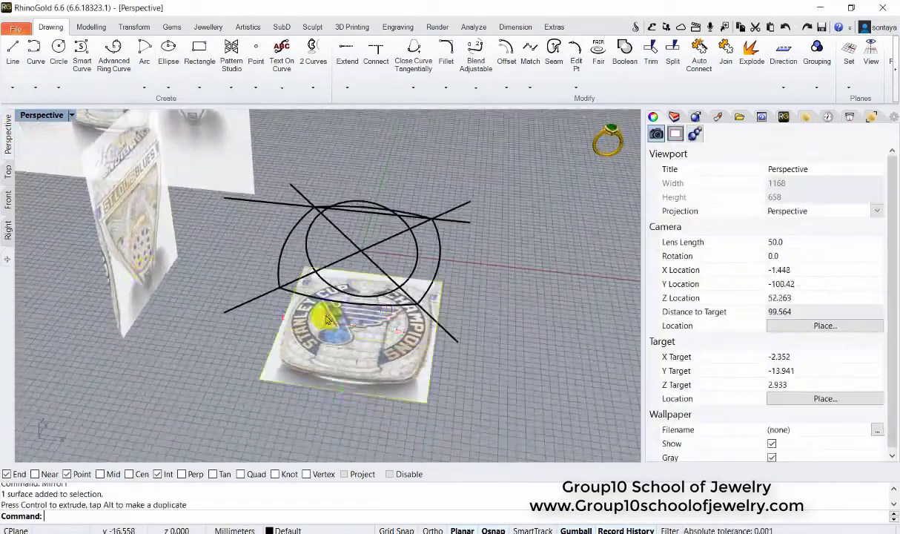
# Step: Move the two outline curves onto Layer 01
pyautogui.click(674, 117)
pyautogui.rightClick(693, 172)
pyautogui.click(733, 365)
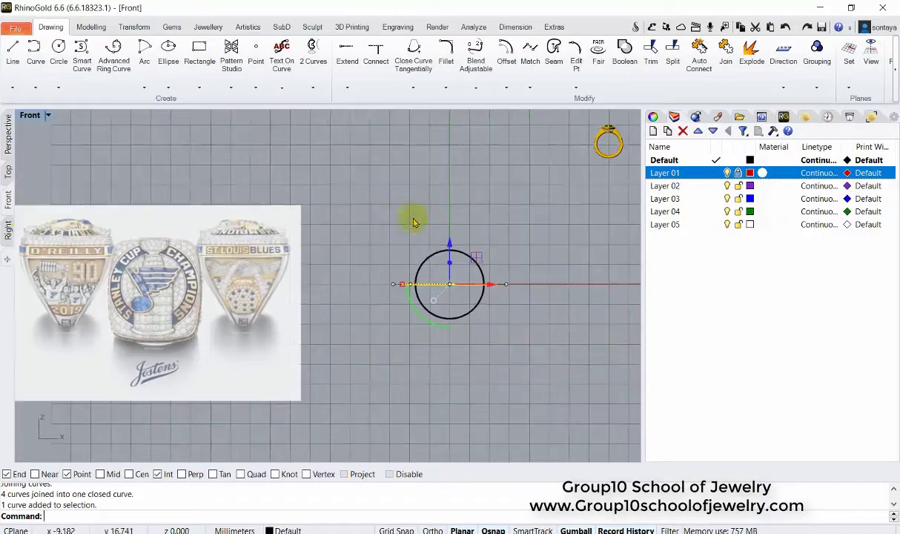
# Step: Raise the top outline in the side view up to the ST. LOUIS BLUES band
pyautogui.click(8, 226)
pyautogui.moveTo(250, 264); pyautogui.dragTo(247, 154)
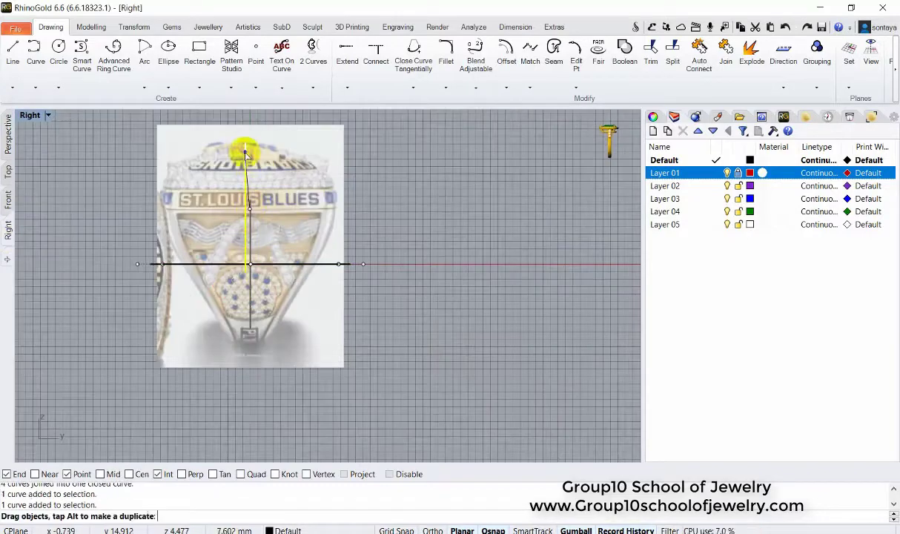
pyautogui.scroll(2, 352, 213)
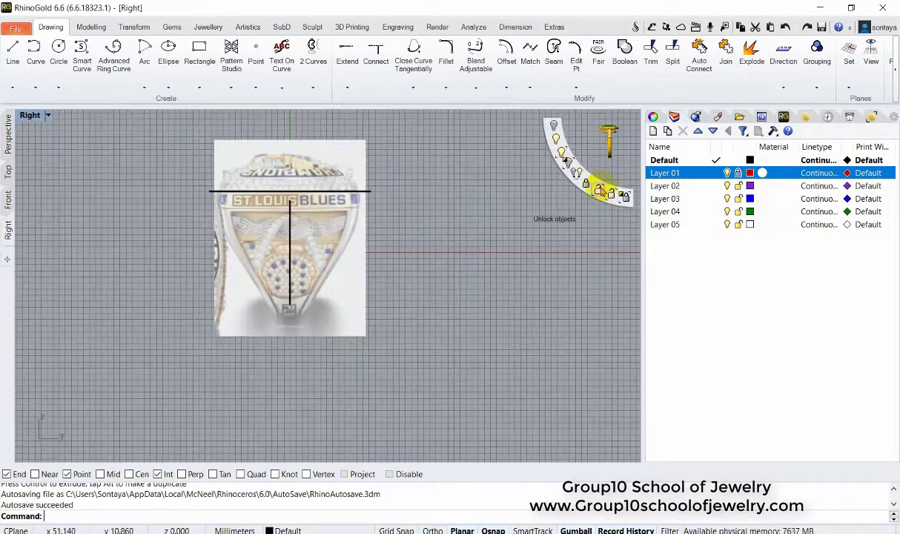
pyautogui.click(7, 170)
pyautogui.click(223, 251)
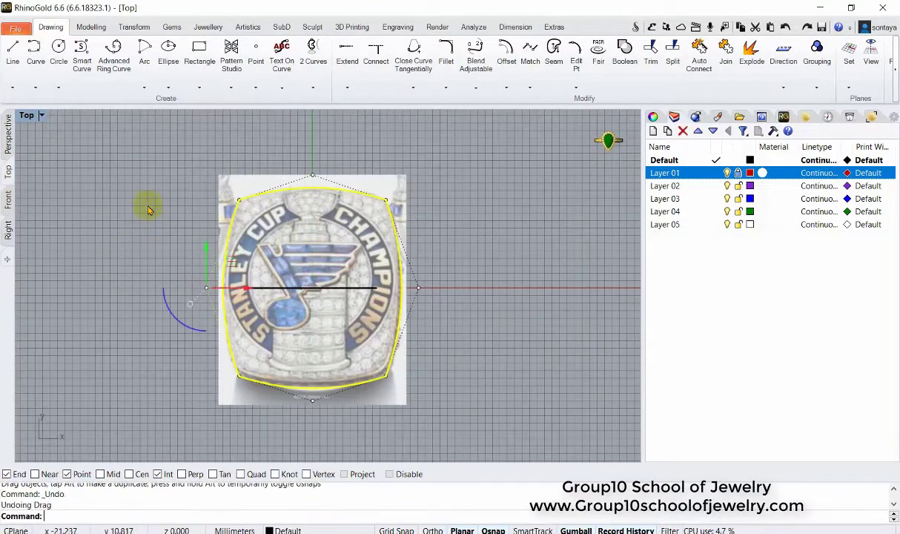
pyautogui.click(7, 230)
pyautogui.scroll(-3, 148, 276)
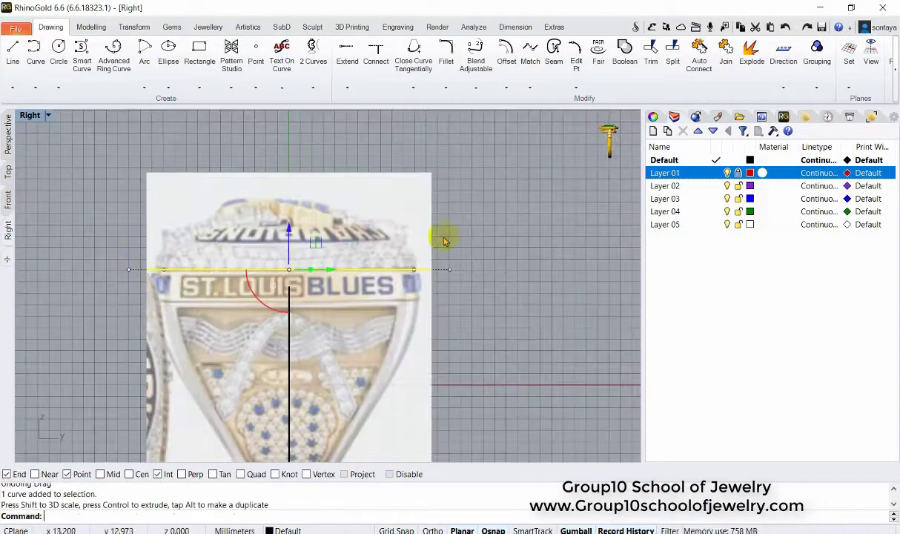
pyautogui.press('Escape')
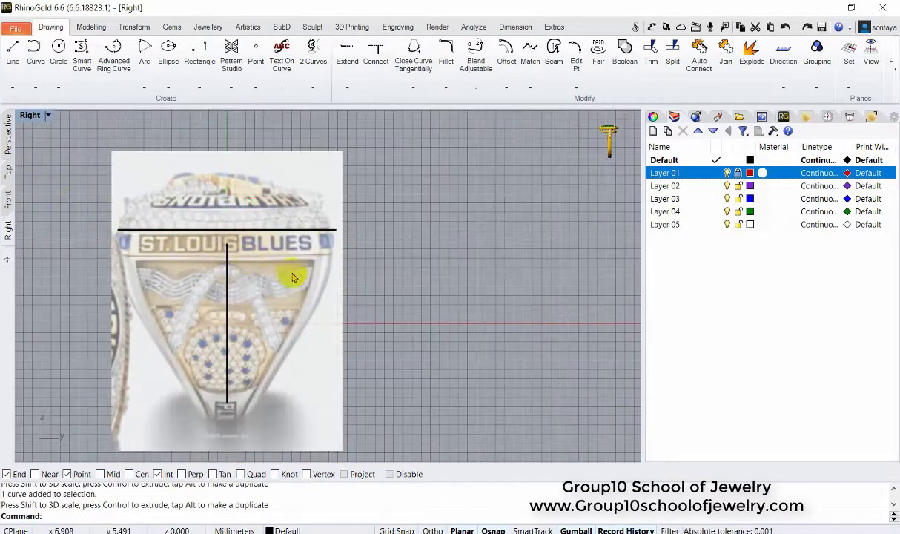
# Step: Unlock all objects and gumball-scale the top reference picture to fit the outline
pyautogui.middleClick(519, 170)
pyautogui.click(552, 212)
pyautogui.click(351, 245)
pyautogui.scroll(2, 352, 245)
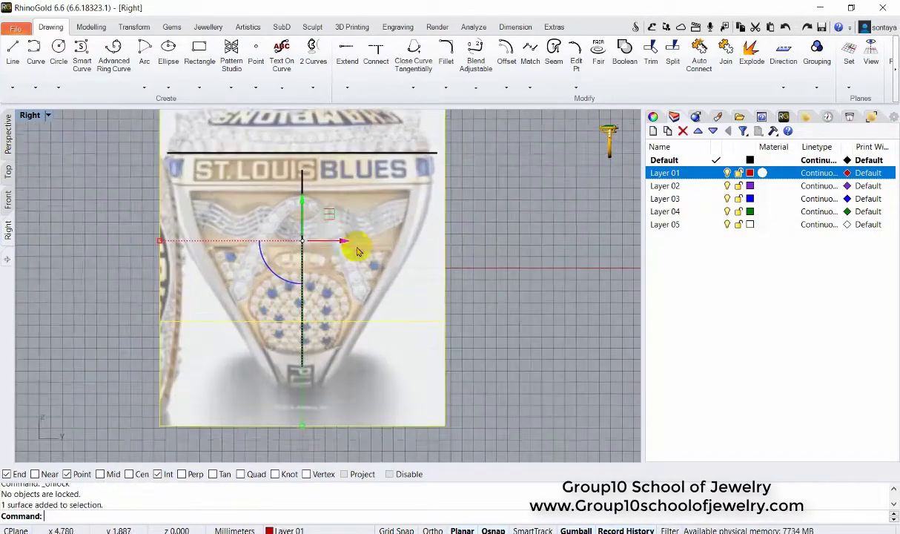
pyautogui.click(8, 134)
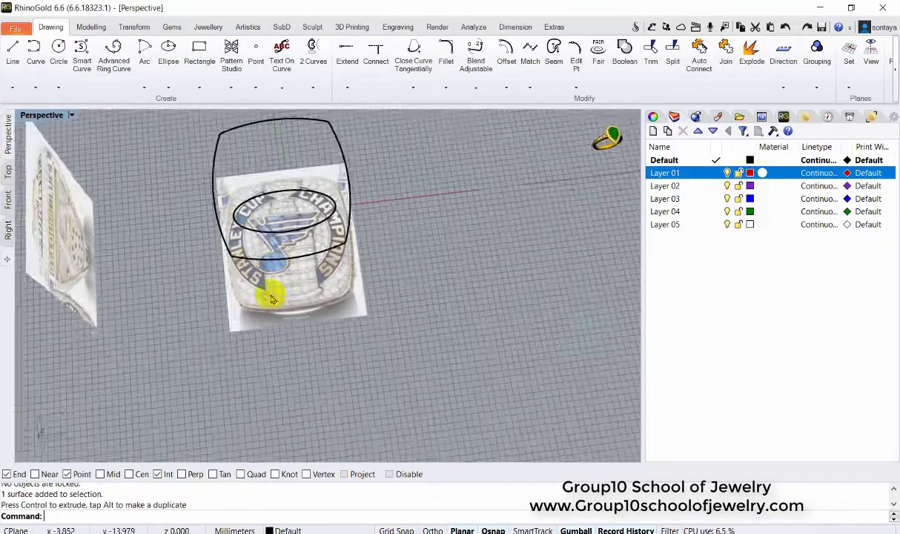
pyautogui.click(7, 172)
pyautogui.moveTo(304, 194); pyautogui.dragTo(232, 290)
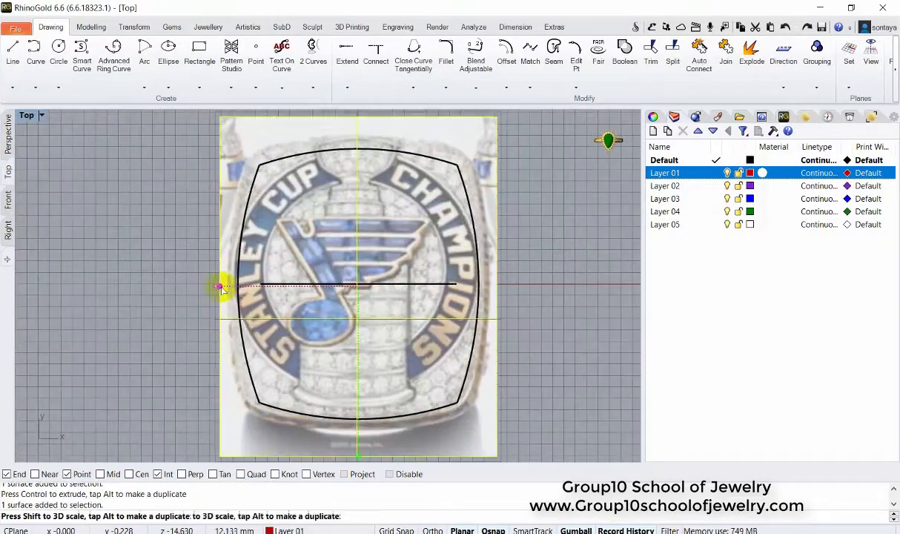
# Step: Check the curves against the reference pictures in perspective, front and side views
pyautogui.click(8, 134)
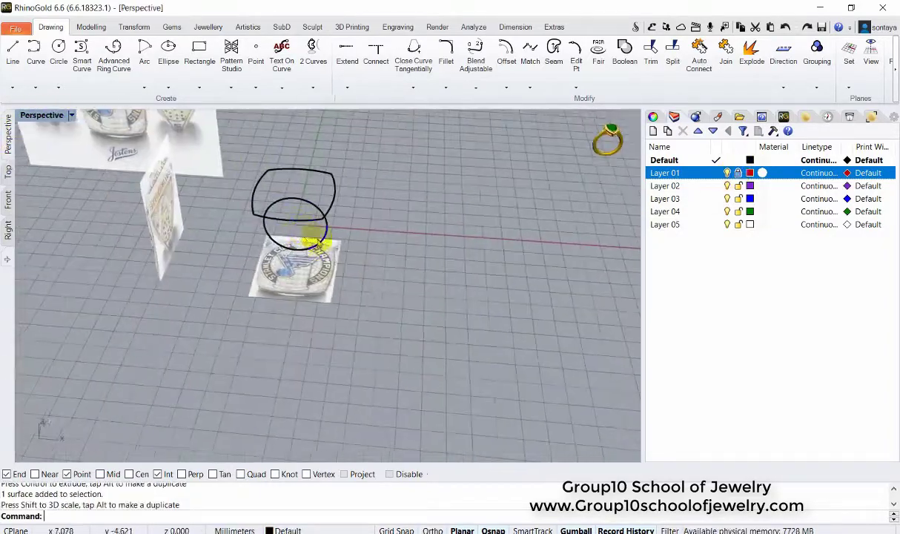
pyautogui.moveTo(297, 187)
pyautogui.mouseDown(button='right')
pyautogui.moveTo(190, 196)
pyautogui.moveTo(187, 250)
pyautogui.mouseUp(button='right')
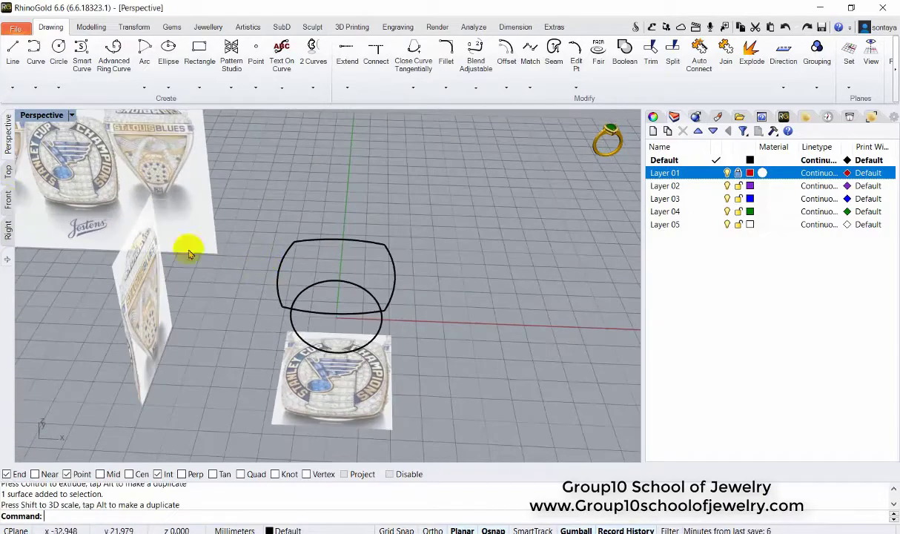
pyautogui.click(7, 199)
pyautogui.scroll(2, 309, 224)
pyautogui.click(7, 132)
pyautogui.scroll(1, 318, 221)
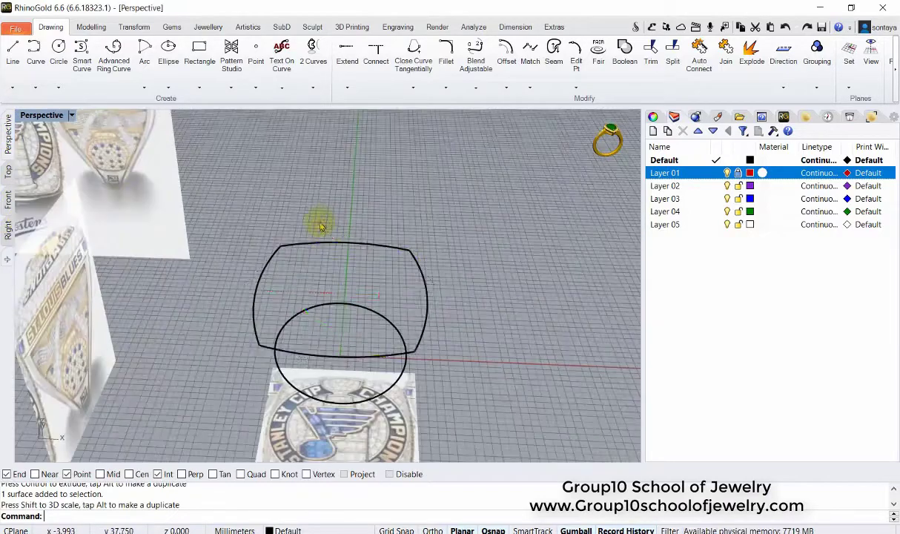
pyautogui.click(7, 199)
pyautogui.click(7, 229)
pyautogui.scroll(-2, 318, 202)
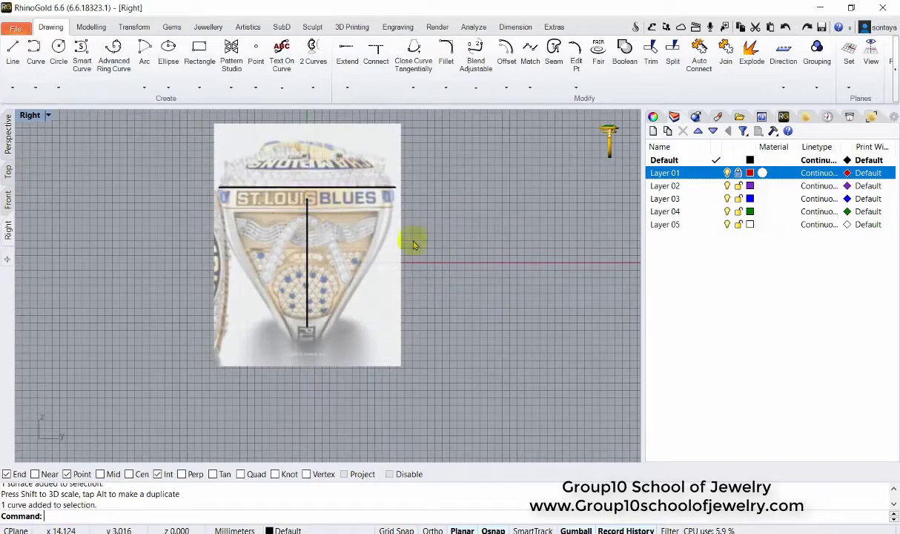
pyautogui.click(334, 207)
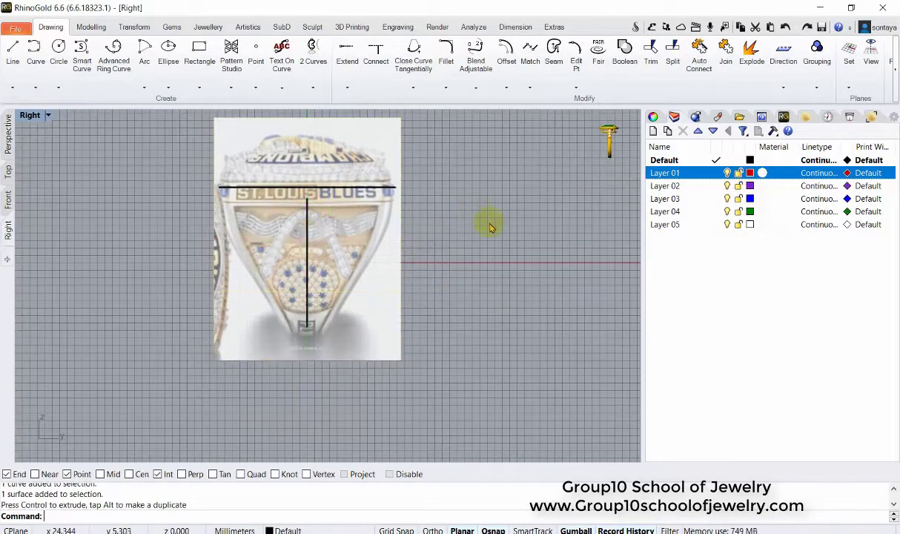
pyautogui.click(266, 194)
# Step: Draw a SmartCurve down the shank's left edge in the side view
pyautogui.click(7, 132)
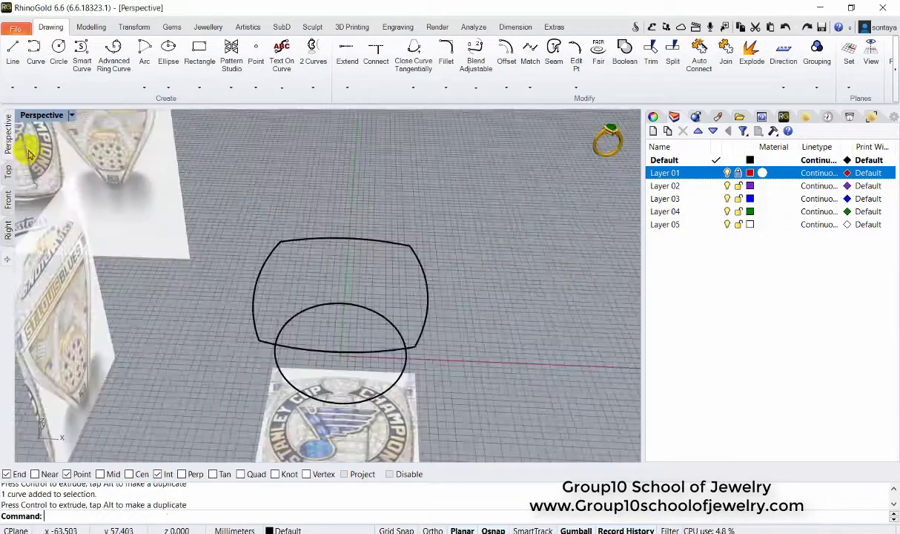
pyautogui.scroll(-3, 319, 252)
pyautogui.scroll(1, 318, 275)
pyautogui.click(367, 227)
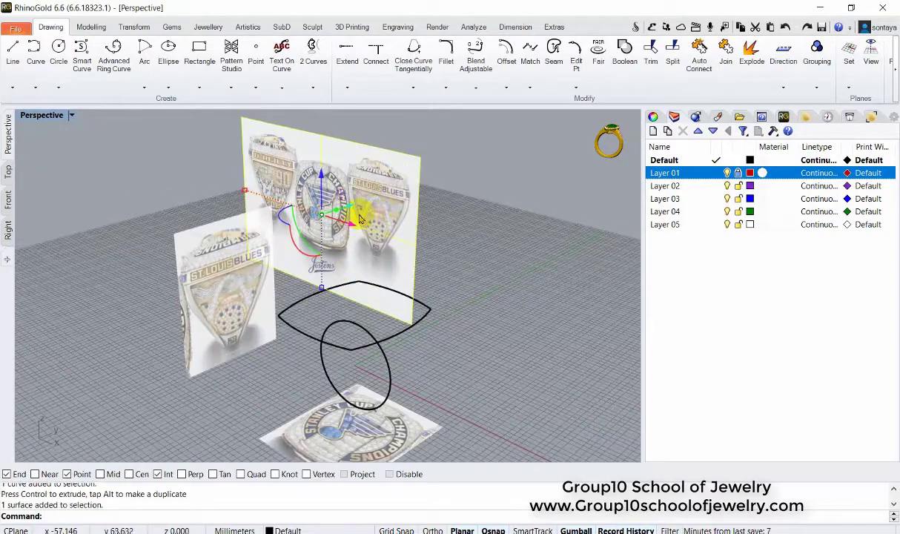
pyautogui.moveTo(368, 227); pyautogui.dragTo(221, 251, button='right')
pyautogui.click(7, 229)
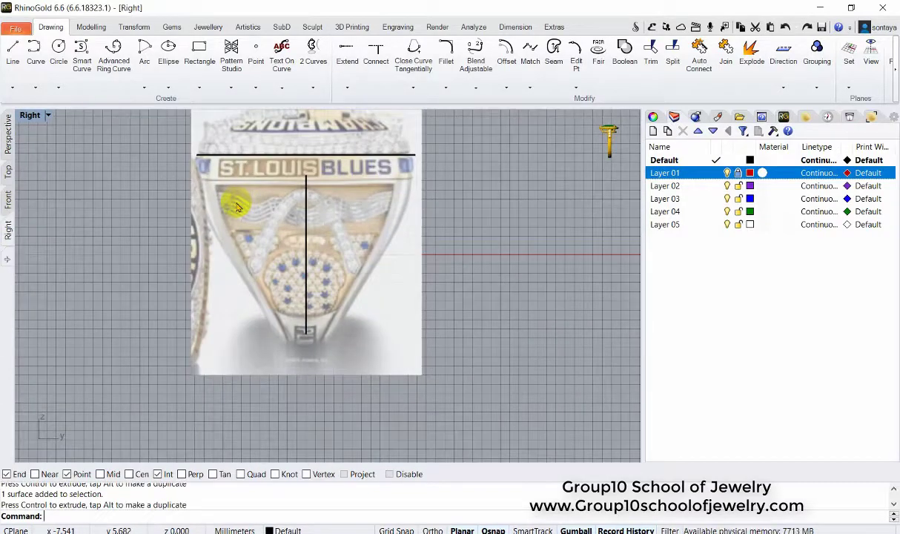
pyautogui.scroll(1, 194, 182)
pyautogui.rightClick(192, 177)
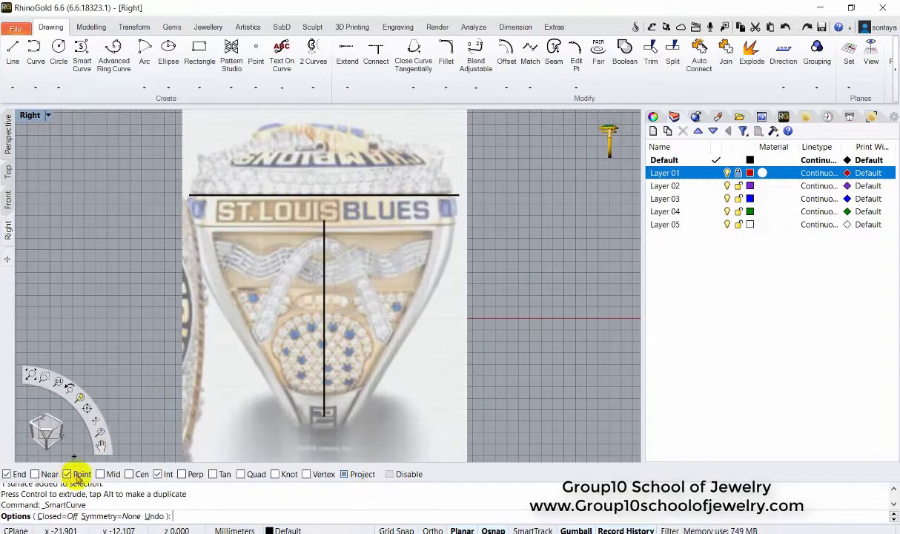
pyautogui.click(215, 304)
pyautogui.click(249, 352)
pyautogui.moveTo(279, 407); pyautogui.dragTo(279, 261, button='right')
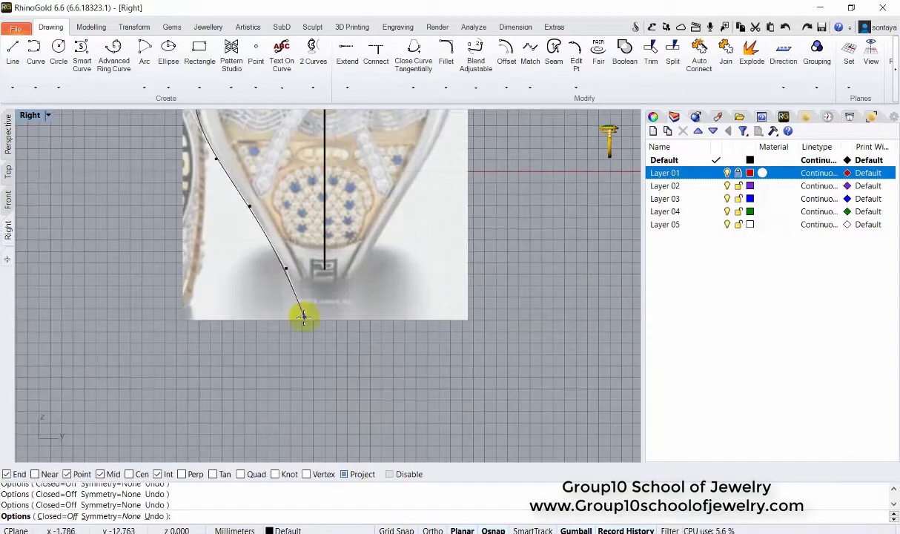
pyautogui.scroll(-2, 298, 309)
pyautogui.rightClick(275, 328)
# Step: Offset the ring circle 2 units outward in the Front view
pyautogui.click(8, 199)
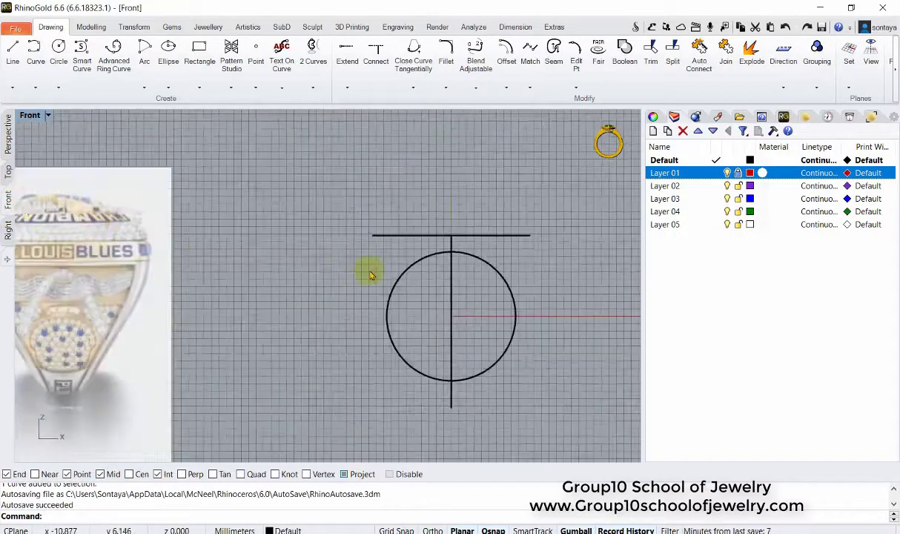
pyautogui.scroll(2, 499, 265)
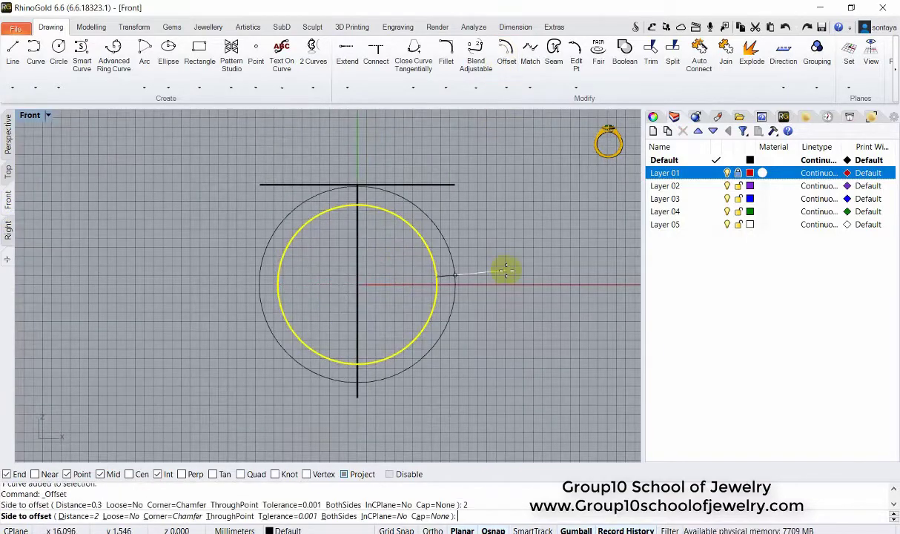
pyautogui.click(506, 271)
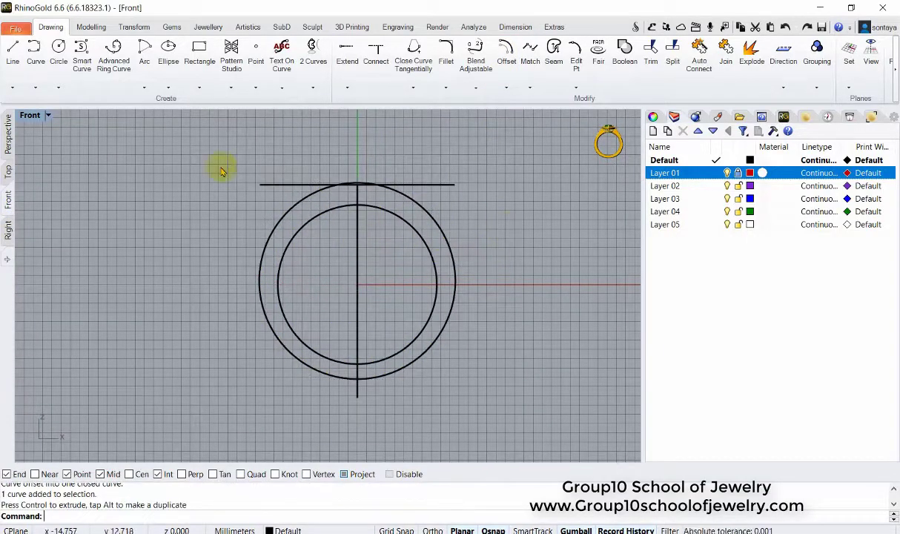
# Step: Draw an interpolated shank profile from the top line's right end to the outer circle's bottom
pyautogui.click(454, 185)
pyautogui.scroll(3, 465, 241)
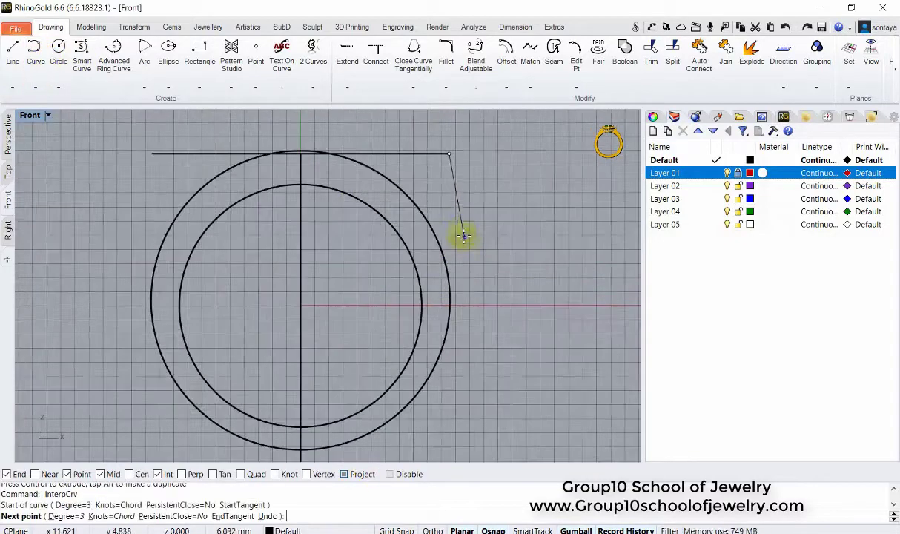
pyautogui.click(405, 406)
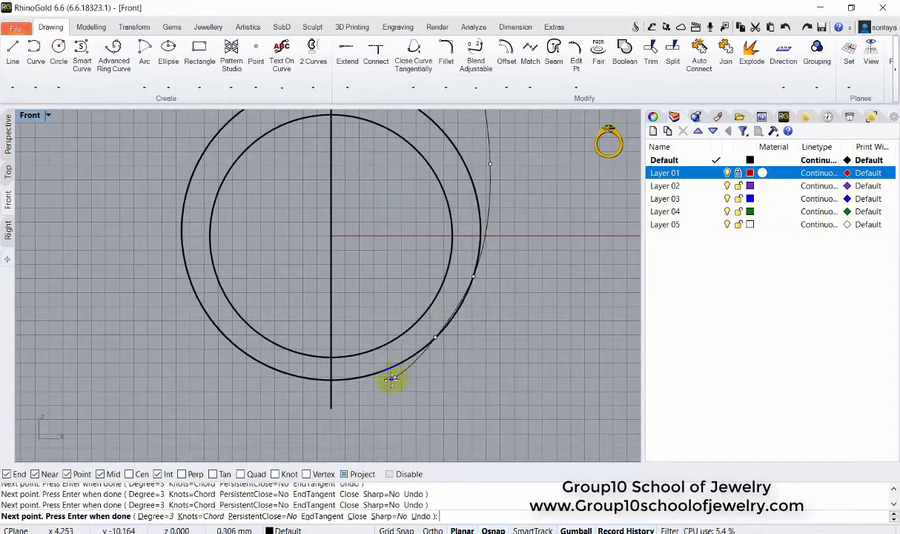
pyautogui.click(331, 382)
pyautogui.press('Return')
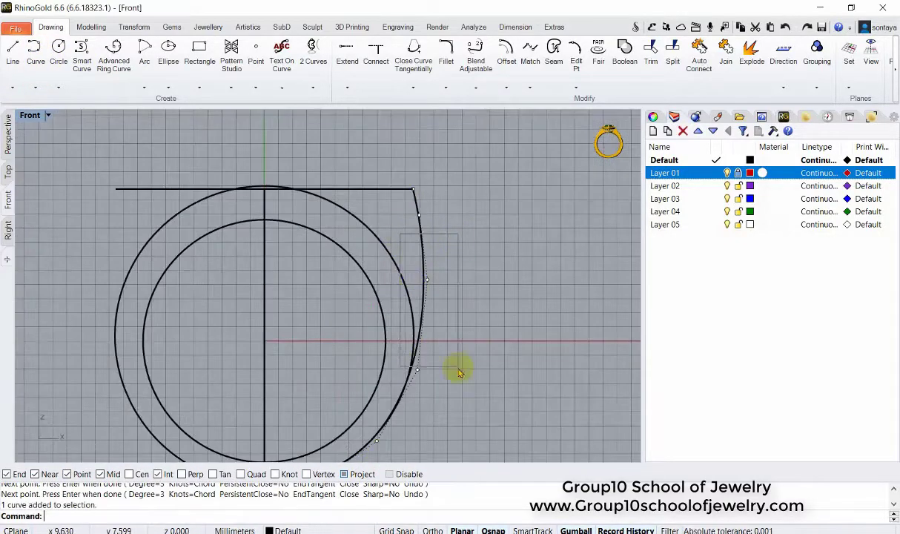
# Step: Orbit the perspective view to inspect the ring sketch curves
pyautogui.click(8, 134)
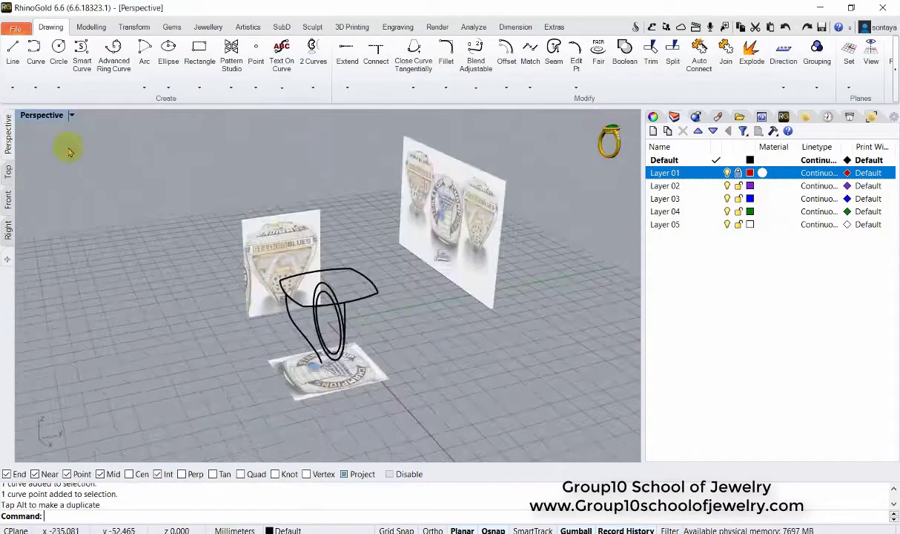
pyautogui.moveTo(70, 145)
pyautogui.mouseDown(button='right')
pyautogui.moveTo(342, 257)
pyautogui.moveTo(362, 233)
pyautogui.mouseUp(button='right')
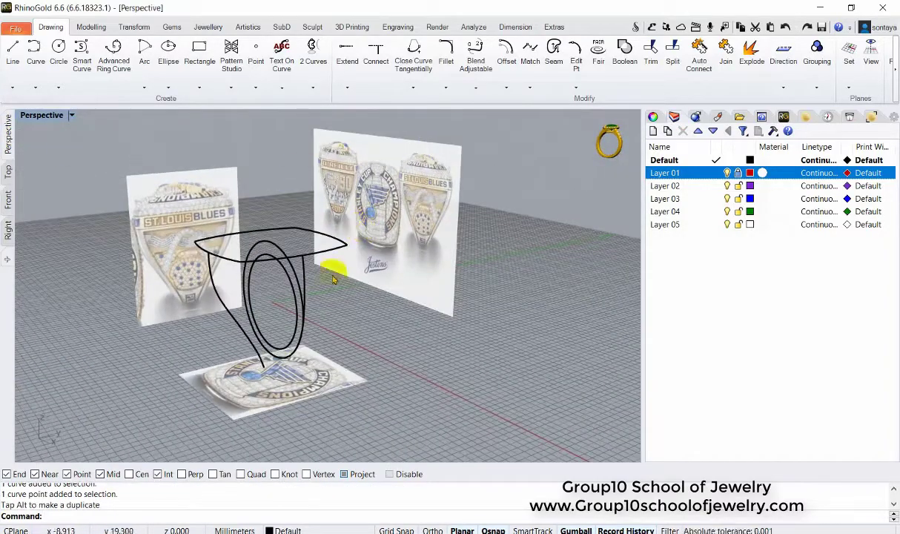
pyautogui.moveTo(334, 278); pyautogui.dragTo(411, 237, button='right')
pyautogui.click(416, 267)
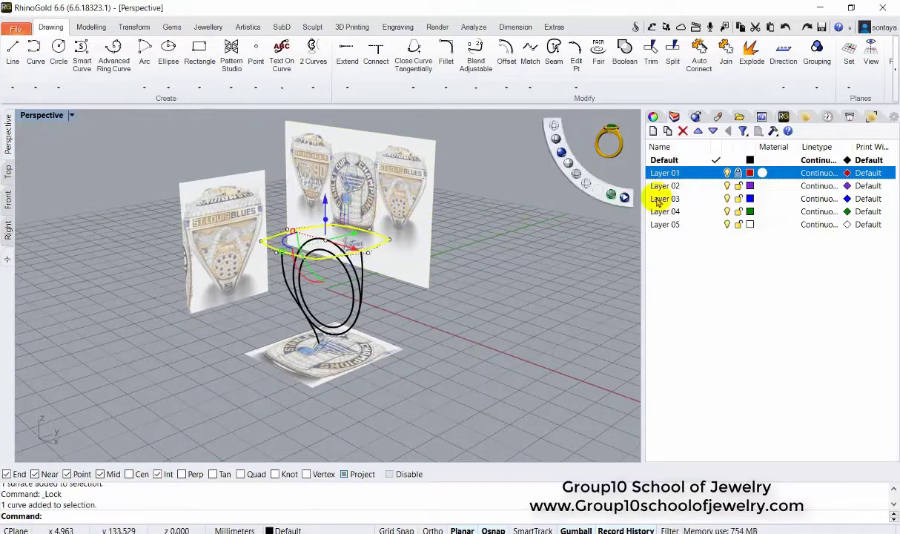
pyautogui.moveTo(452, 297); pyautogui.dragTo(311, 227, button='right')
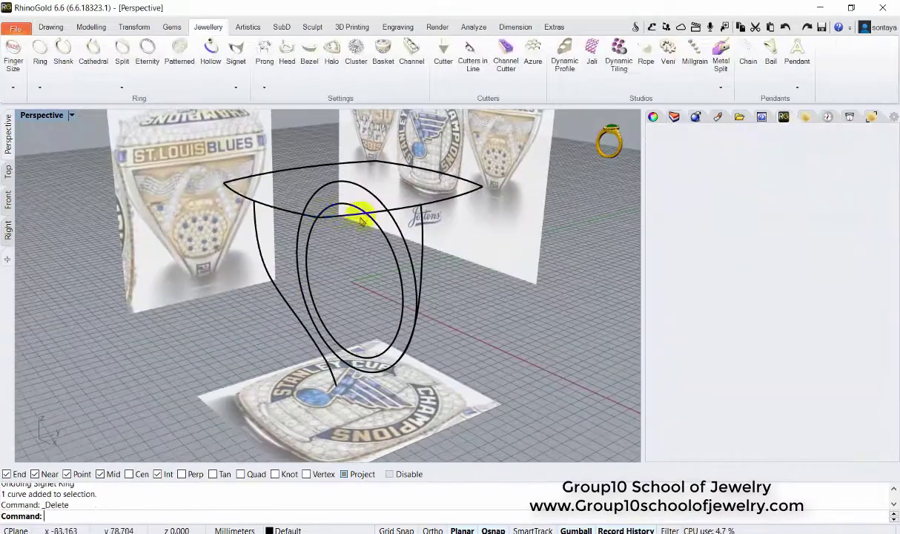
pyautogui.moveTo(267, 208)
pyautogui.mouseDown(button='right')
pyautogui.moveTo(361, 227)
pyautogui.moveTo(372, 137)
pyautogui.mouseUp(button='right')
pyautogui.click(91, 26)
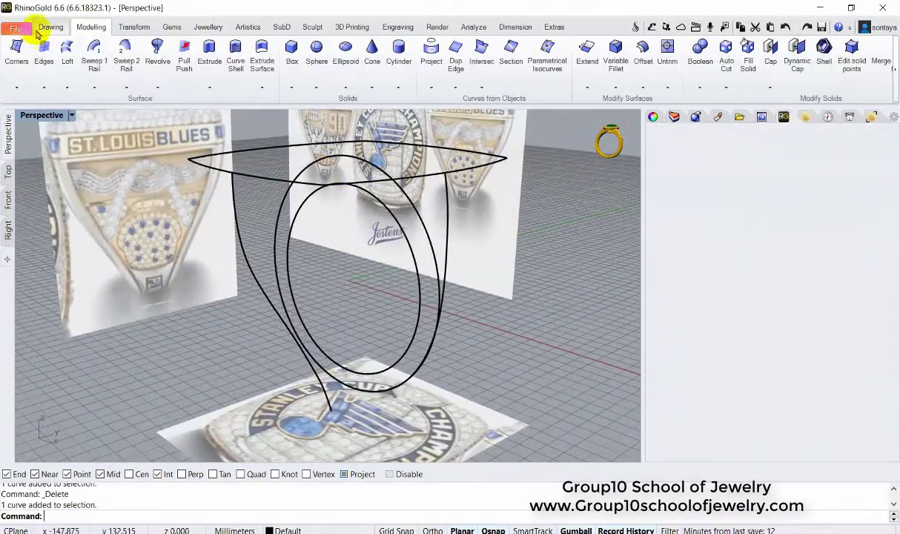
pyautogui.click(50, 27)
pyautogui.moveTo(404, 274)
pyautogui.mouseDown(button='right')
pyautogui.moveTo(476, 315)
pyautogui.moveTo(411, 277)
pyautogui.mouseUp(button='right')
# Step: Mirror the outer profile curve across the vertical axis with Symmetry Vertical
pyautogui.click(445, 260)
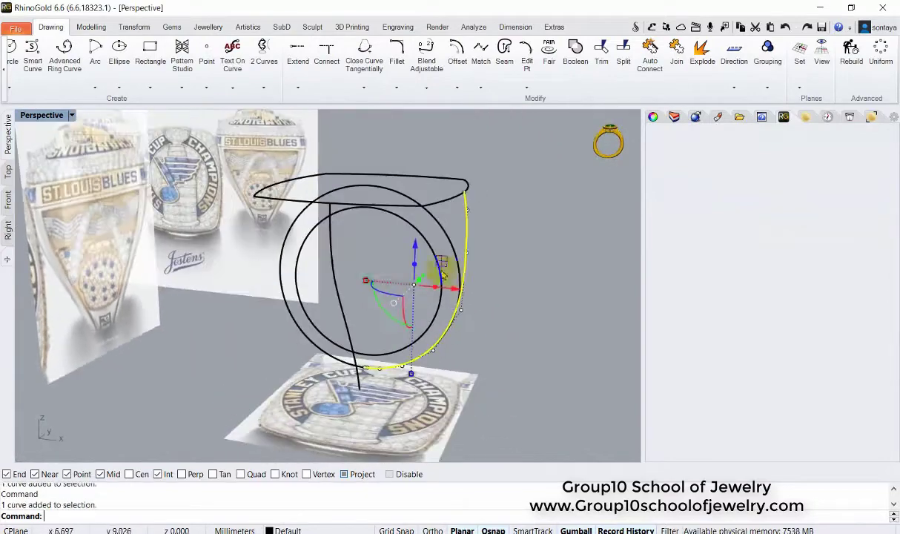
pyautogui.click(8, 198)
pyautogui.click(92, 27)
pyautogui.click(134, 27)
pyautogui.click(105, 87)
pyautogui.click(119, 123)
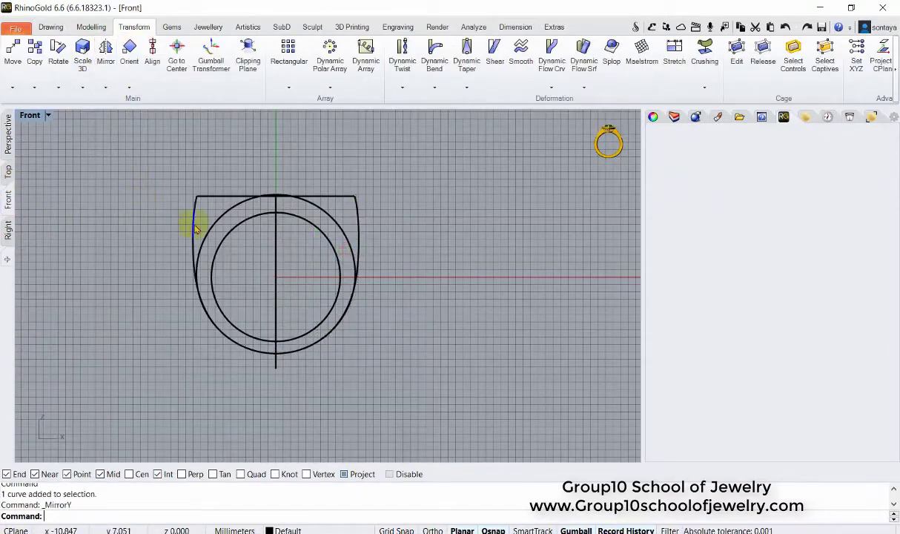
# Step: Hide the outer circle and match the end of one profile curve to its neighbour
pyautogui.scroll(2, 281, 311)
pyautogui.click(51, 26)
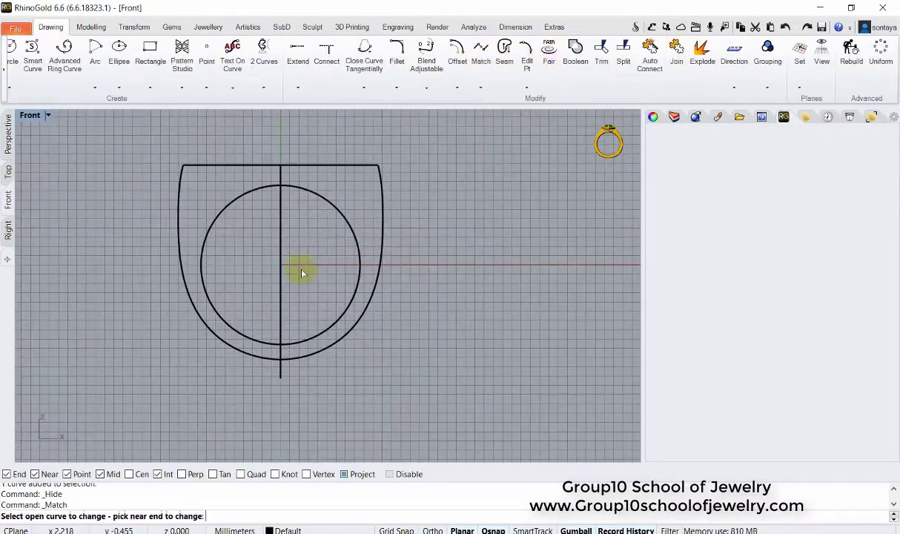
pyautogui.click(248, 337)
pyautogui.click(271, 342)
pyautogui.click(504, 395)
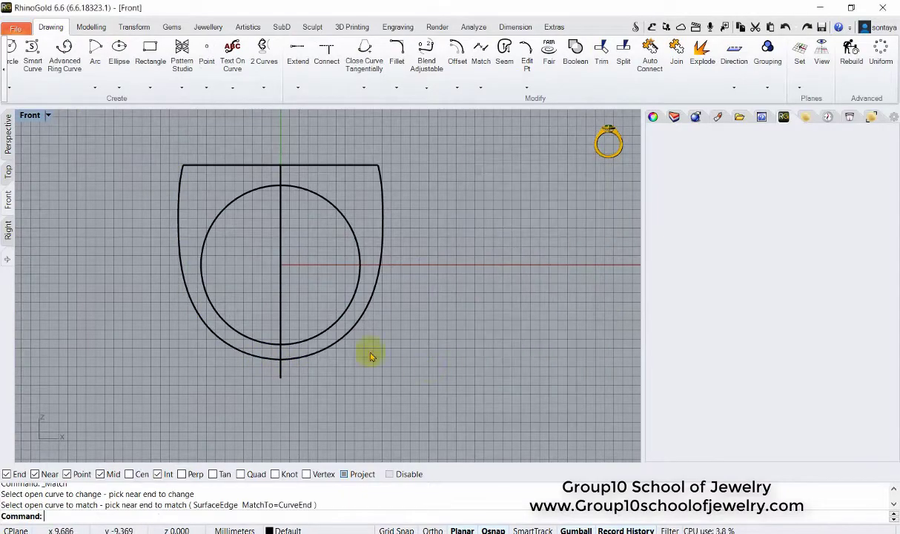
# Step: Combine the front and side profile curves into a 3D shank rail with 2 Curves
pyautogui.click(9, 134)
pyautogui.moveTo(332, 246); pyautogui.dragTo(321, 226, button='right')
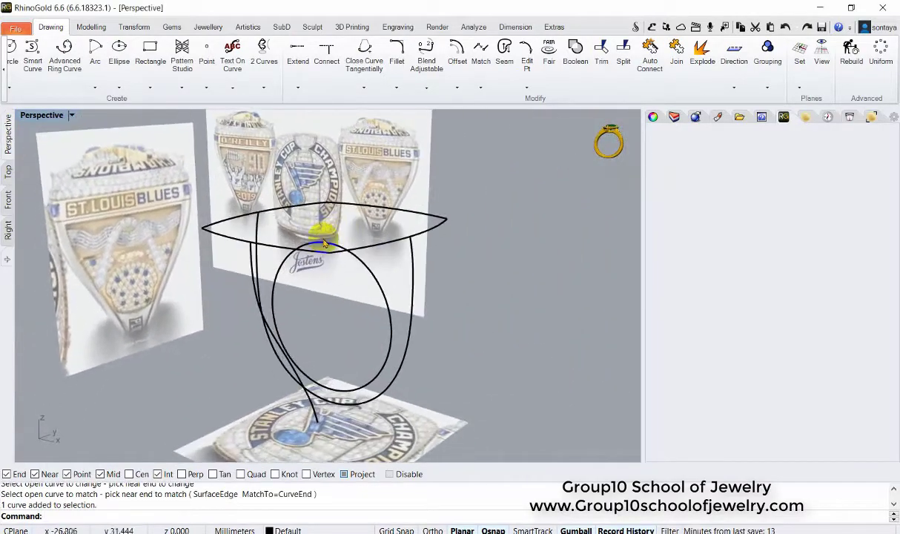
pyautogui.click(90, 27)
pyautogui.click(50, 27)
pyautogui.click(264, 52)
pyautogui.click(241, 244)
pyautogui.click(375, 252)
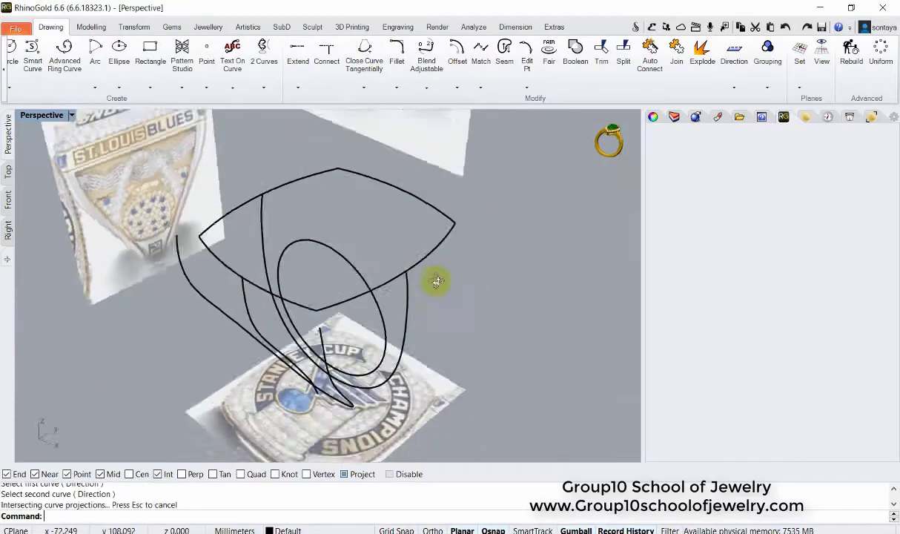
pyautogui.moveTo(436, 282)
pyautogui.mouseDown(button='right')
pyautogui.moveTo(373, 268)
pyautogui.moveTo(318, 282)
pyautogui.mouseUp(button='right')
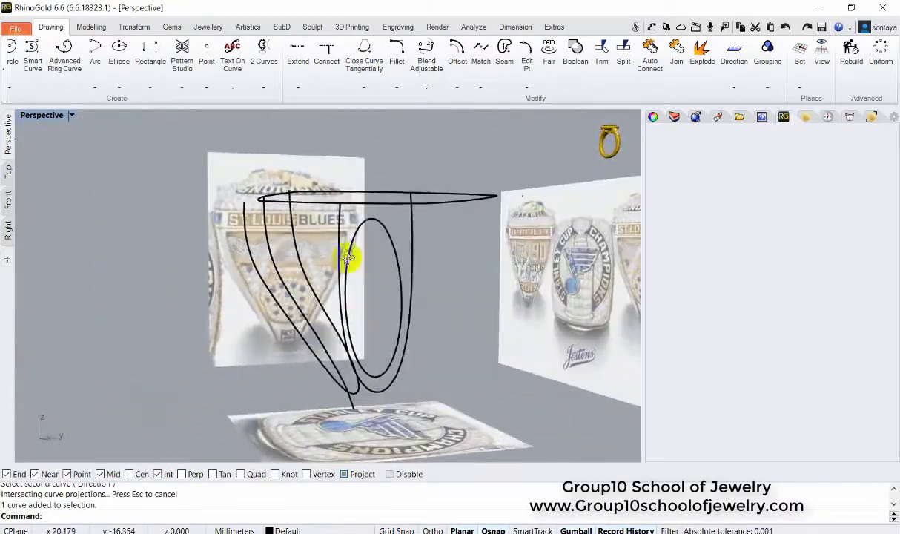
pyautogui.click(308, 295)
# Step: With Osnap off, move the side curve's start onto the top line in Right view
pyautogui.click(7, 53)
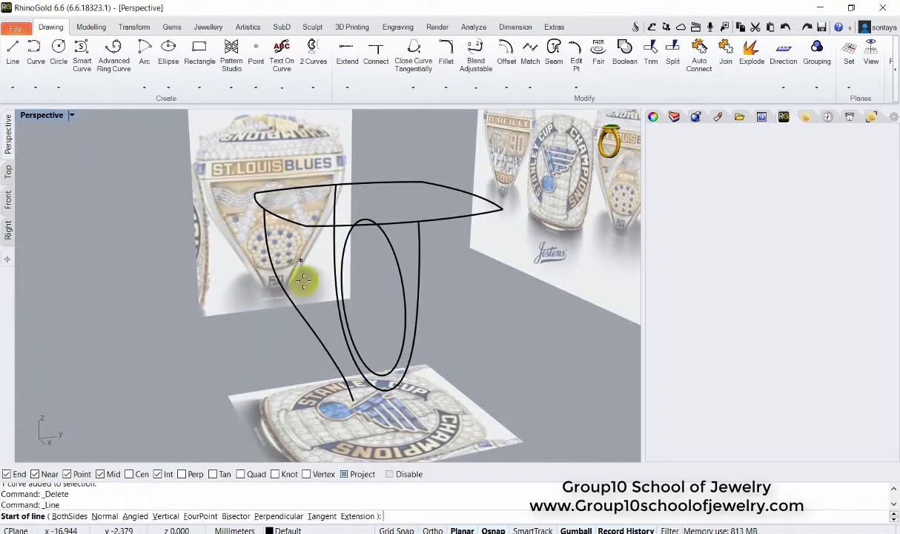
pyautogui.click(8, 199)
pyautogui.click(9, 230)
pyautogui.press('Escape')
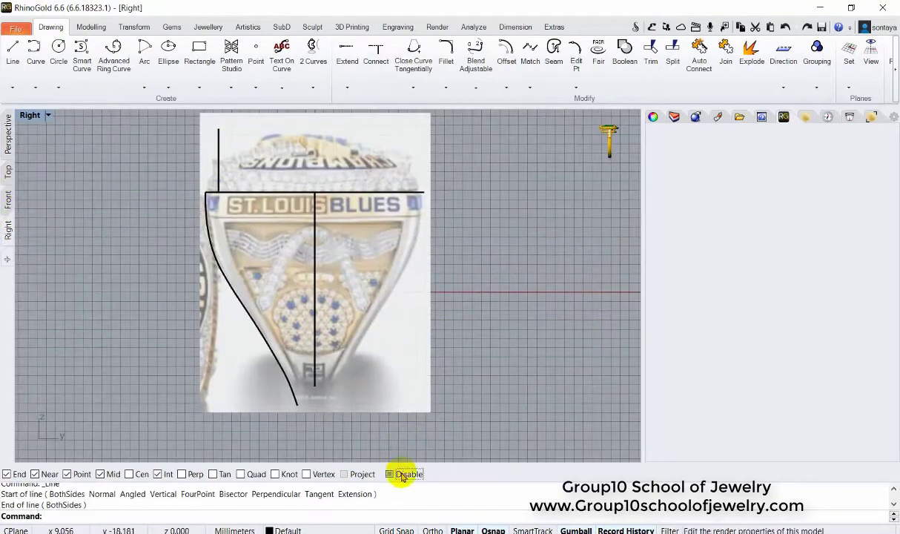
pyautogui.click(389, 474)
pyautogui.click(271, 321)
pyautogui.click(134, 26)
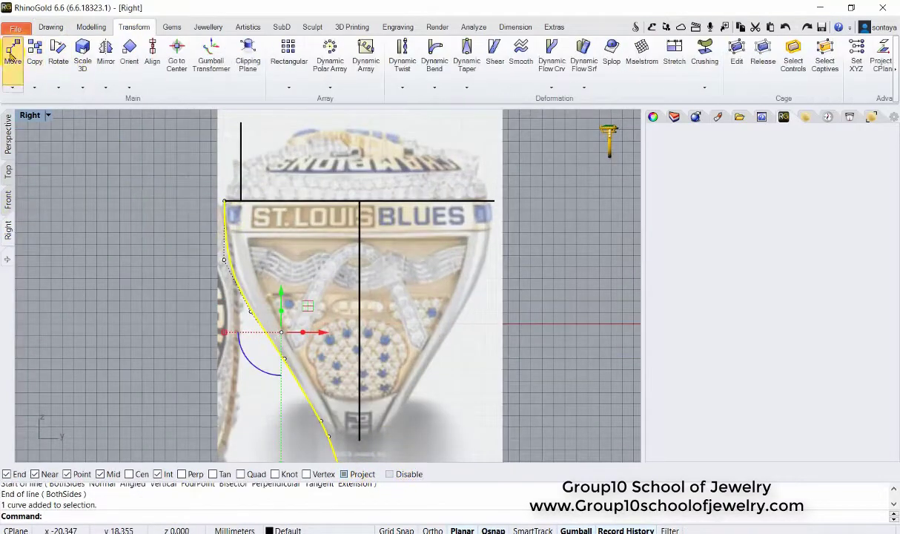
pyautogui.click(240, 200)
pyautogui.scroll(-2, 314, 189)
pyautogui.scroll(4, 329, 337)
pyautogui.click(355, 403)
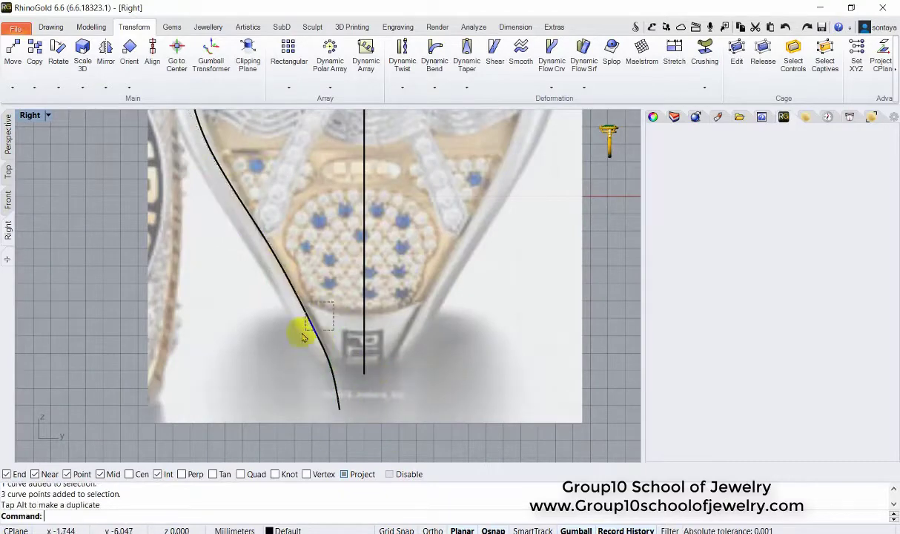
# Step: Build a second 3D shank curve from the front and side curves
pyautogui.scroll(-3, 291, 221)
pyautogui.scroll(3, 311, 230)
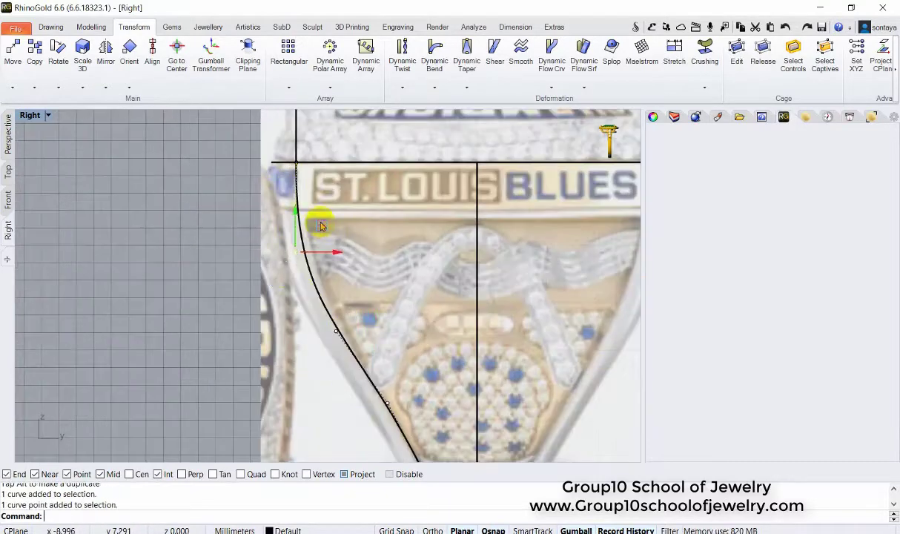
pyautogui.click(7, 133)
pyautogui.moveTo(307, 245); pyautogui.dragTo(347, 158, button='right')
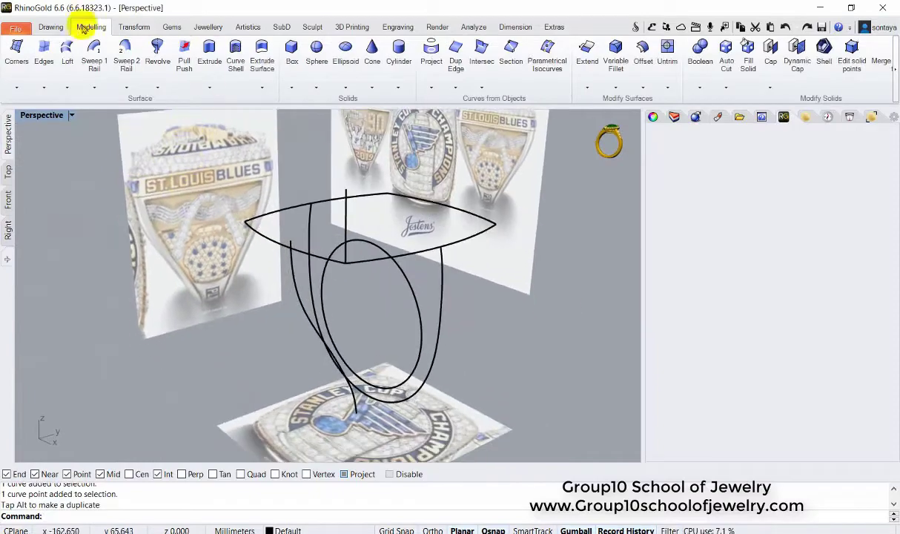
pyautogui.click(295, 267)
pyautogui.moveTo(295, 267); pyautogui.dragTo(434, 276, button='right')
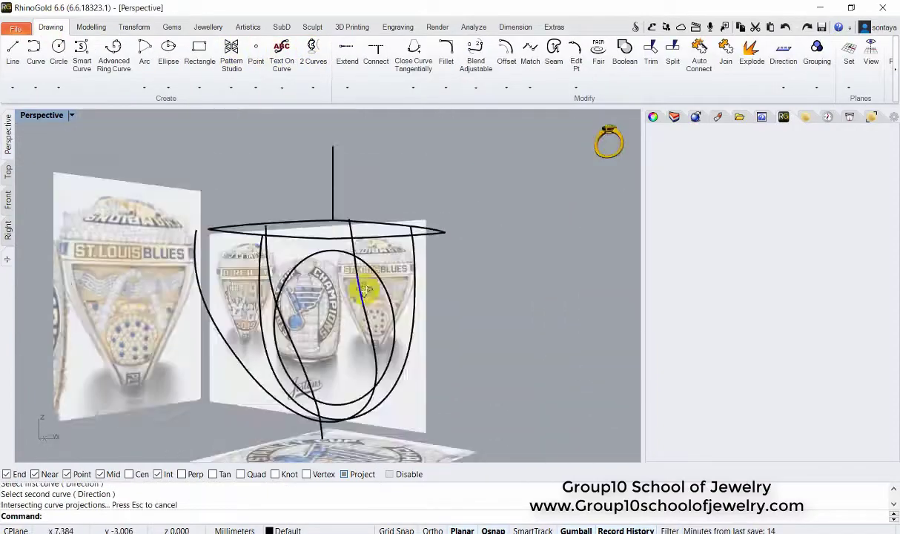
# Step: Draw a new interpolated curve along the shank
pyautogui.click(35, 52)
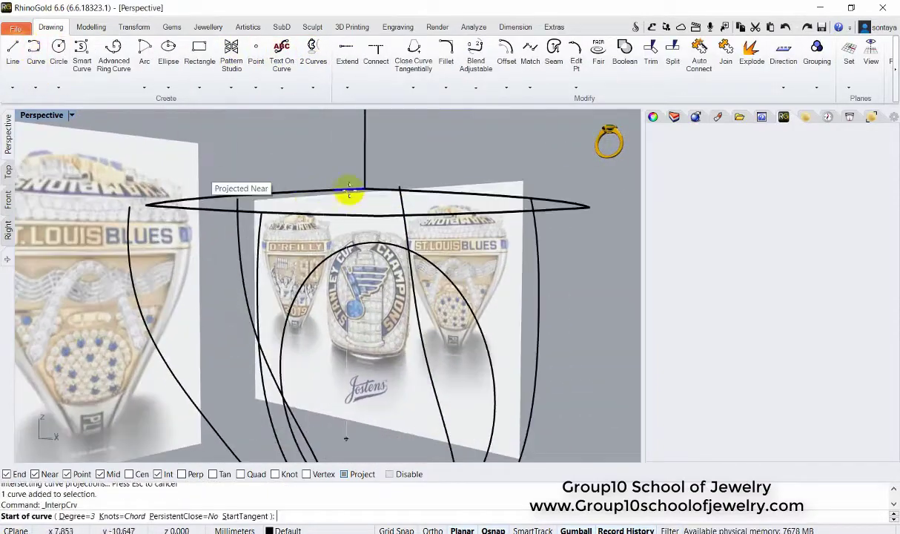
pyautogui.click(417, 317)
pyautogui.moveTo(417, 317)
pyautogui.mouseDown(button='right')
pyautogui.moveTo(429, 231)
pyautogui.moveTo(477, 373)
pyautogui.moveTo(516, 338)
pyautogui.moveTo(428, 256)
pyautogui.moveTo(344, 276)
pyautogui.mouseUp(button='right')
pyautogui.press('Return')
pyautogui.moveTo(247, 311)
pyautogui.mouseDown(button='right')
pyautogui.moveTo(368, 285)
pyautogui.moveTo(317, 241)
pyautogui.mouseUp(button='right')
pyautogui.moveTo(428, 209)
pyautogui.mouseDown(button='right')
pyautogui.moveTo(445, 281)
pyautogui.moveTo(400, 282)
pyautogui.moveTo(362, 261)
pyautogui.mouseUp(button='right')
# Step: Move four curves to Layer 05, return one to Default, and hide Layer 05
pyautogui.rightClick(667, 224)
pyautogui.click(712, 429)
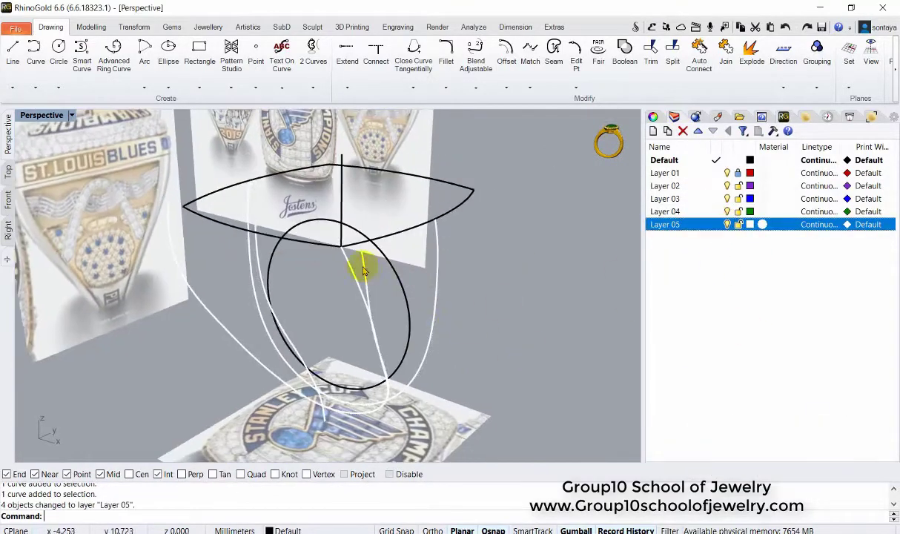
pyautogui.click(362, 261)
pyautogui.rightClick(693, 160)
pyautogui.click(730, 367)
pyautogui.click(727, 224)
# Step: Turn on control points and reshape the front profile curve in the Front view
pyautogui.click(7, 198)
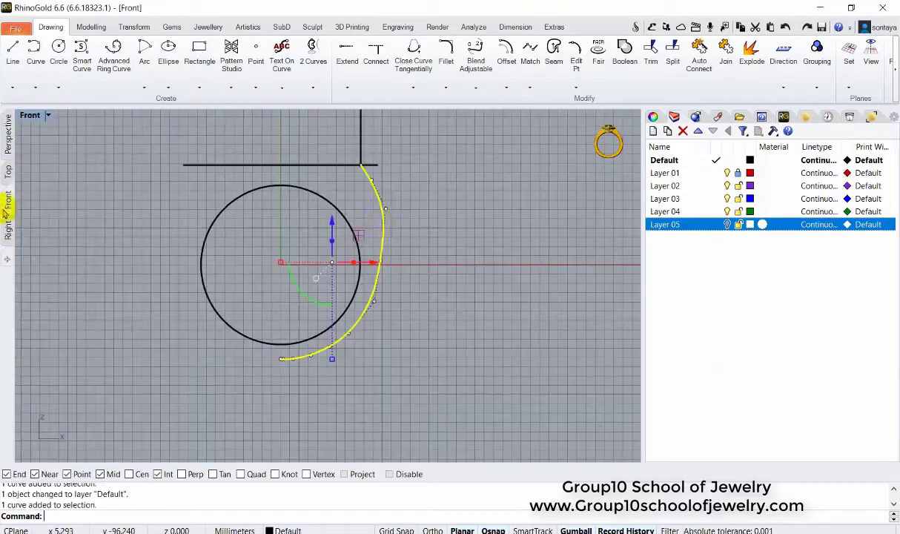
pyautogui.scroll(3, 368, 227)
pyautogui.press('F10')
pyautogui.click(377, 208)
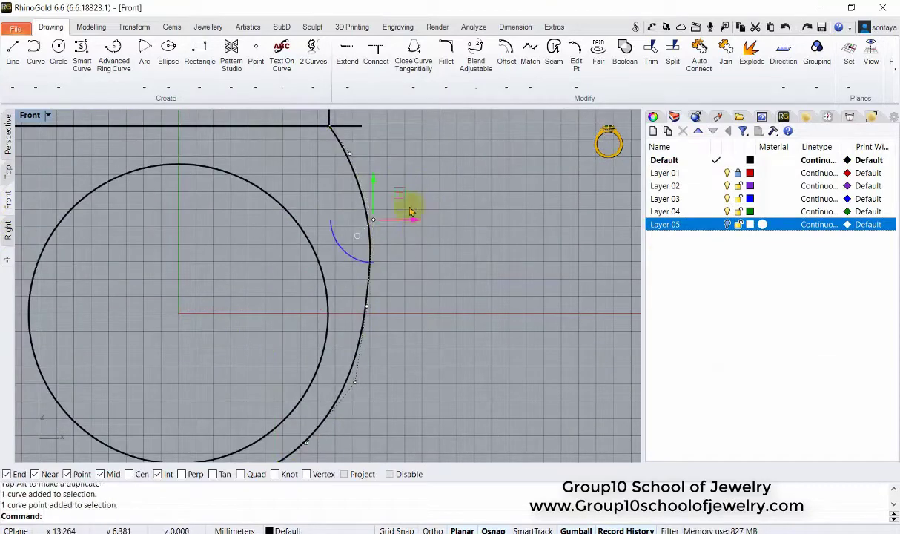
pyautogui.scroll(-3, 308, 226)
pyautogui.hotkey('ctrl', 'F3')
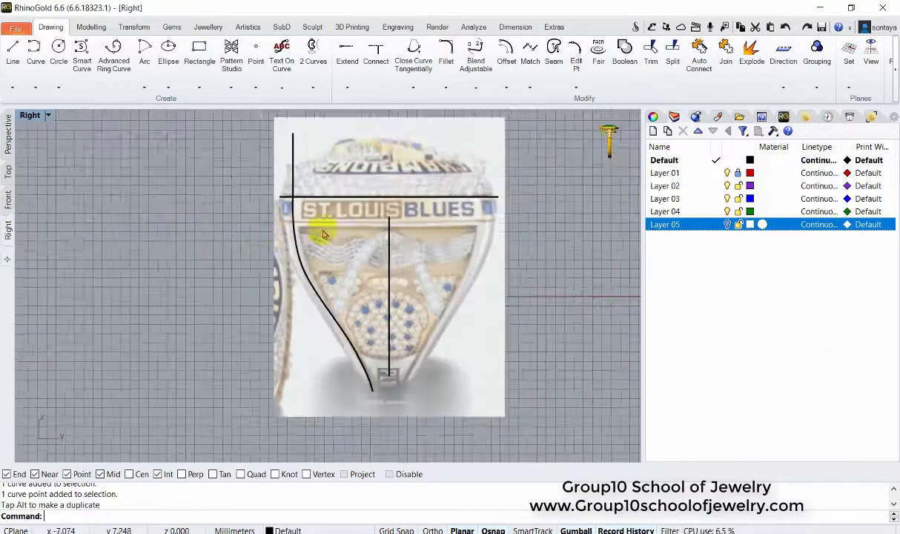
pyautogui.click(287, 287)
pyautogui.hotkey('ctrl', 'F4')
pyautogui.moveTo(201, 207)
pyautogui.mouseDown(button='right')
pyautogui.moveTo(394, 269)
pyautogui.moveTo(422, 297)
pyautogui.moveTo(425, 320)
pyautogui.mouseUp(button='right')
# Step: Match the profile end to the neighbouring shank curve and join them
pyautogui.click(87, 30)
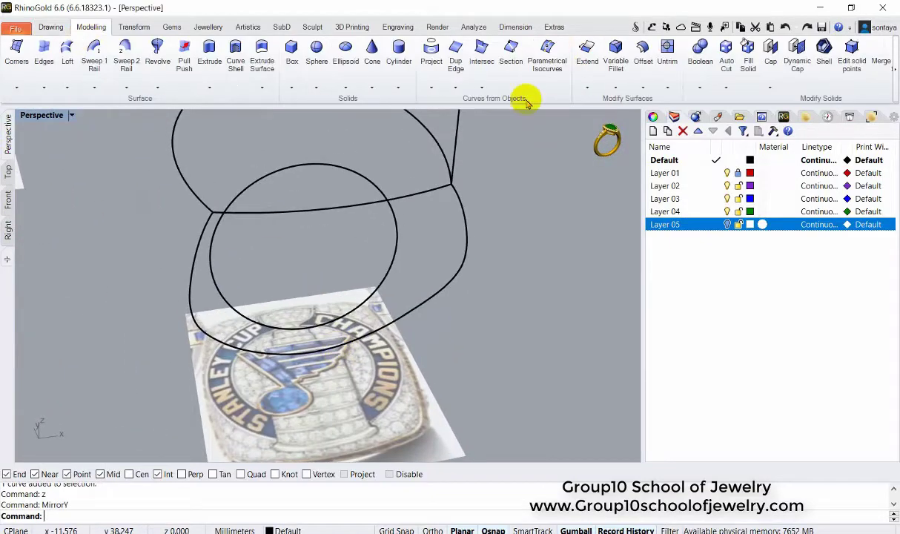
pyautogui.click(530, 52)
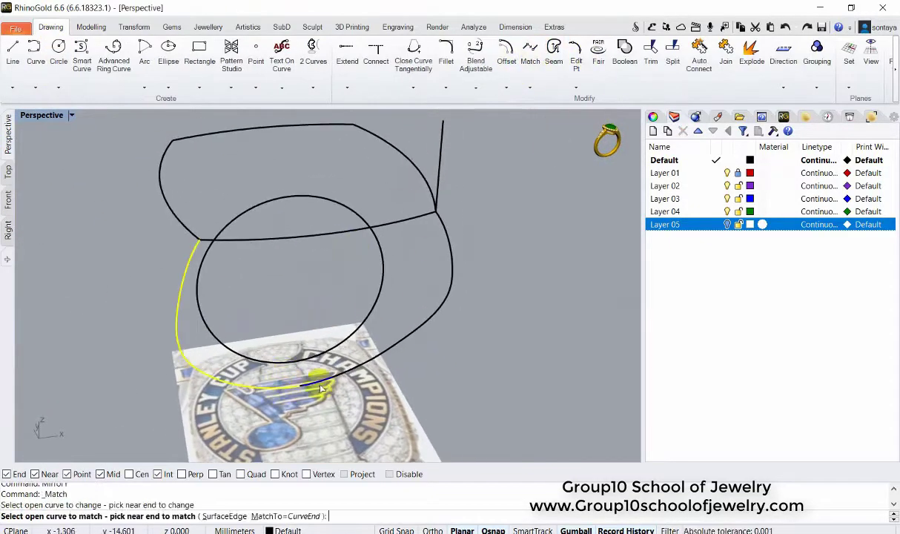
pyautogui.click(453, 304)
pyautogui.click(432, 277)
pyautogui.moveTo(488, 321)
pyautogui.mouseDown(button='right')
pyautogui.moveTo(352, 311)
pyautogui.moveTo(184, 439)
pyautogui.mouseUp(button='right')
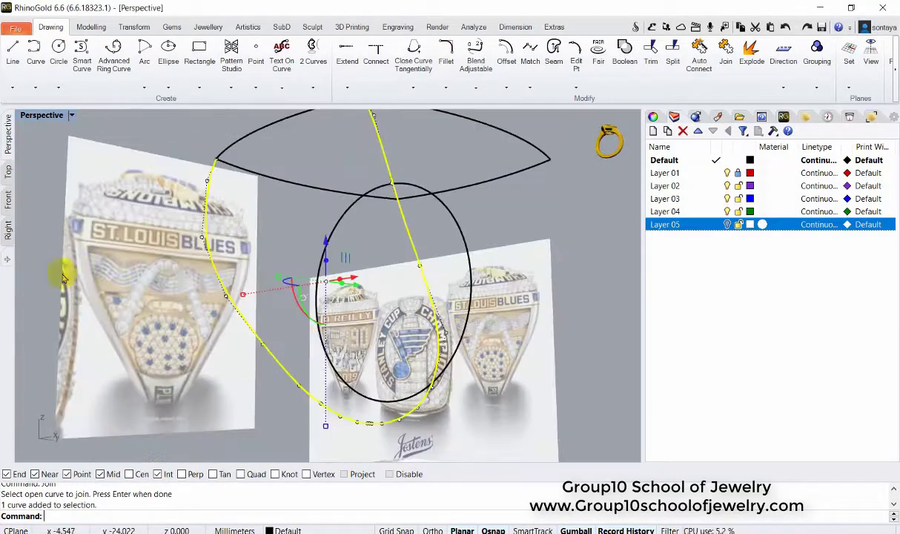
pyautogui.click(10, 233)
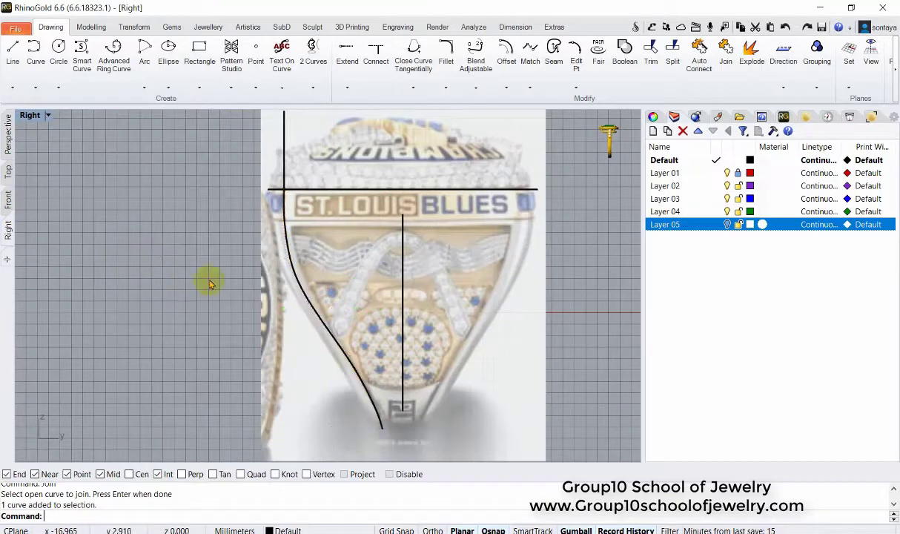
# Step: Adjust the control points of the left side profile curve
pyautogui.click(273, 313)
pyautogui.scroll(3, 230, 351)
pyautogui.scroll(-3, 392, 368)
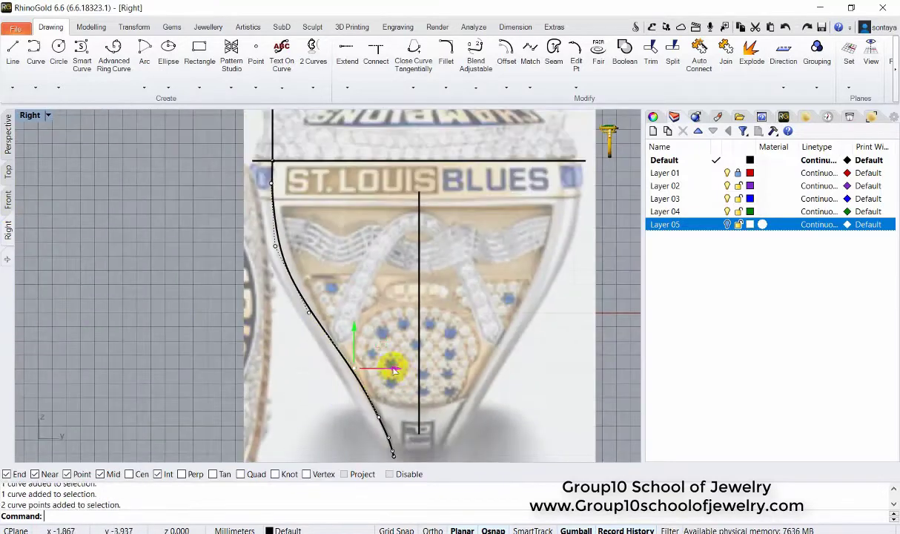
pyautogui.click(305, 358)
pyautogui.scroll(3, 442, 396)
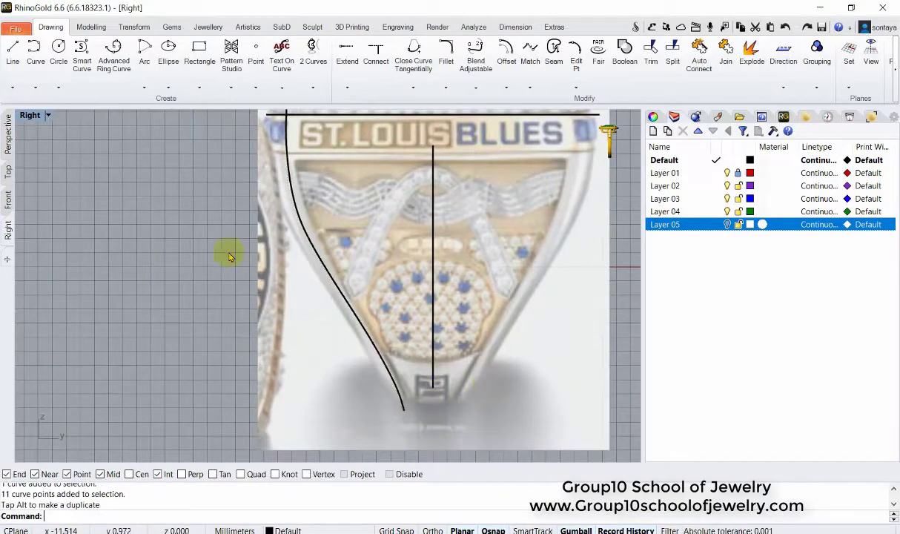
pyautogui.scroll(3, 229, 257)
pyautogui.click(439, 436)
pyautogui.scroll(2, 465, 450)
pyautogui.click(370, 304)
pyautogui.scroll(-2, 274, 345)
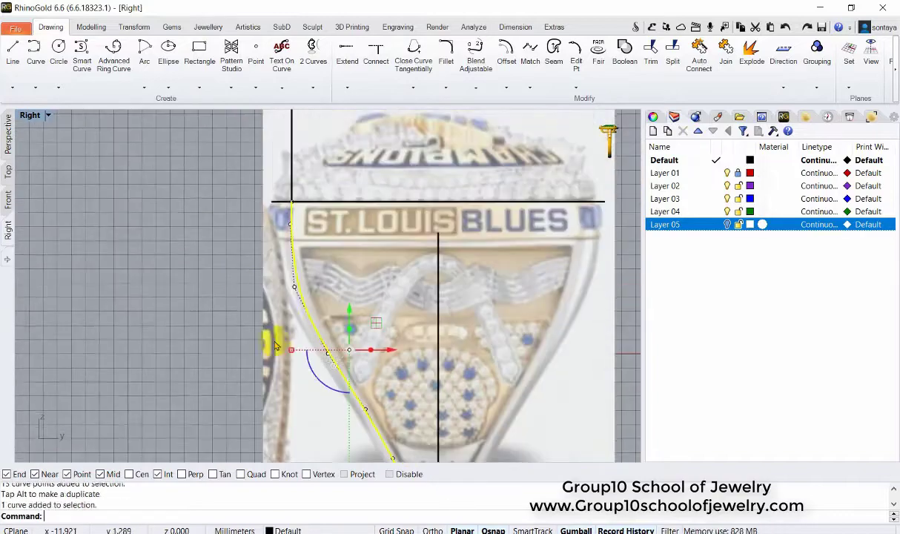
pyautogui.scroll(-2, 261, 255)
# Step: Mirror the left profile curve to the opposite flank with MirrorY
pyautogui.click(253, 281)
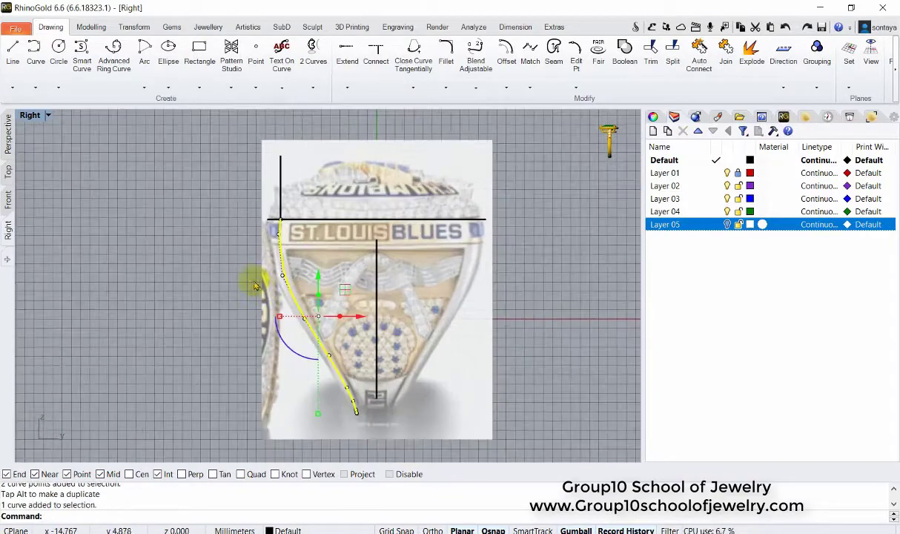
pyautogui.click(8, 135)
pyautogui.click(9, 230)
pyautogui.hotkey('ctrl', 'm')
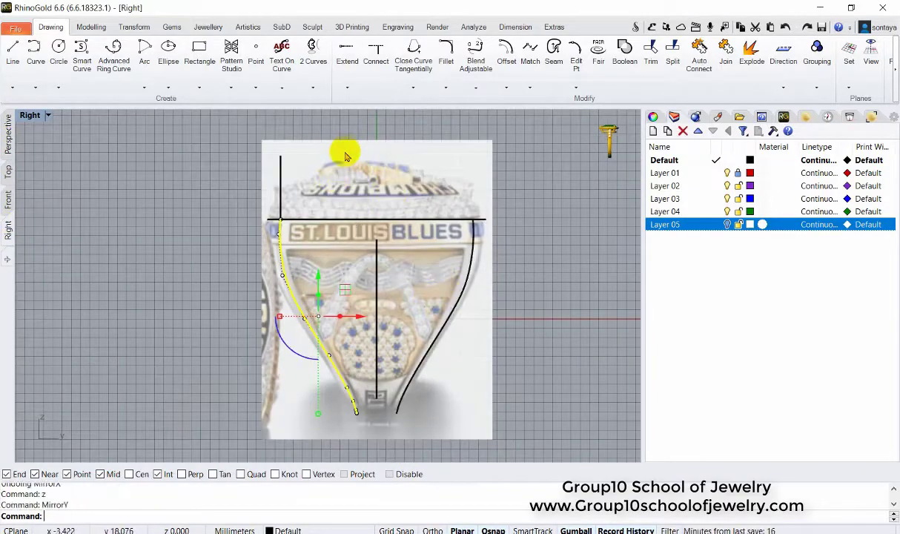
# Step: Draw a short line at the ring's lower point in the Perspective view
pyautogui.hotkey('ctrl', 'Tab')
pyautogui.moveTo(260, 210)
pyautogui.mouseDown(button='right')
pyautogui.moveTo(322, 311)
pyautogui.moveTo(251, 241)
pyautogui.mouseUp(button='right')
pyautogui.click(13, 52)
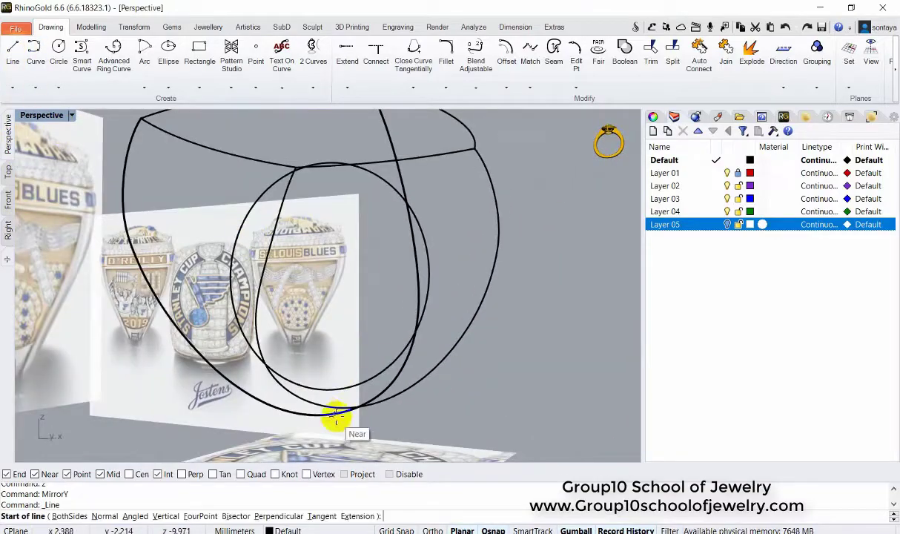
pyautogui.click(335, 415)
pyautogui.click(321, 417)
pyautogui.moveTo(321, 417)
pyautogui.mouseDown(button='right')
pyautogui.moveTo(424, 329)
pyautogui.moveTo(475, 303)
pyautogui.mouseUp(button='right')
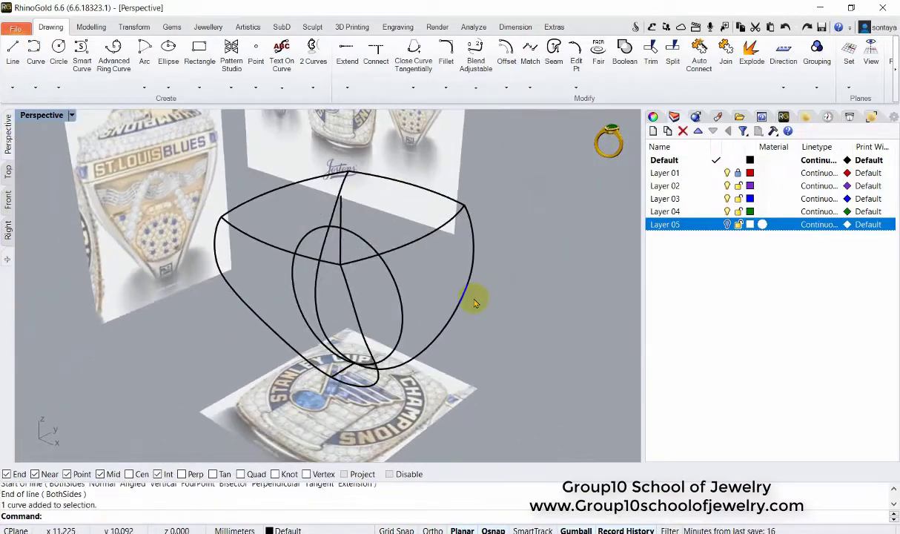
# Step: Sweep 2 Rails along the profile rails with the cross-section curves to create the shank surface
pyautogui.click(88, 27)
pyautogui.click(126, 52)
pyautogui.click(475, 236)
pyautogui.click(295, 175)
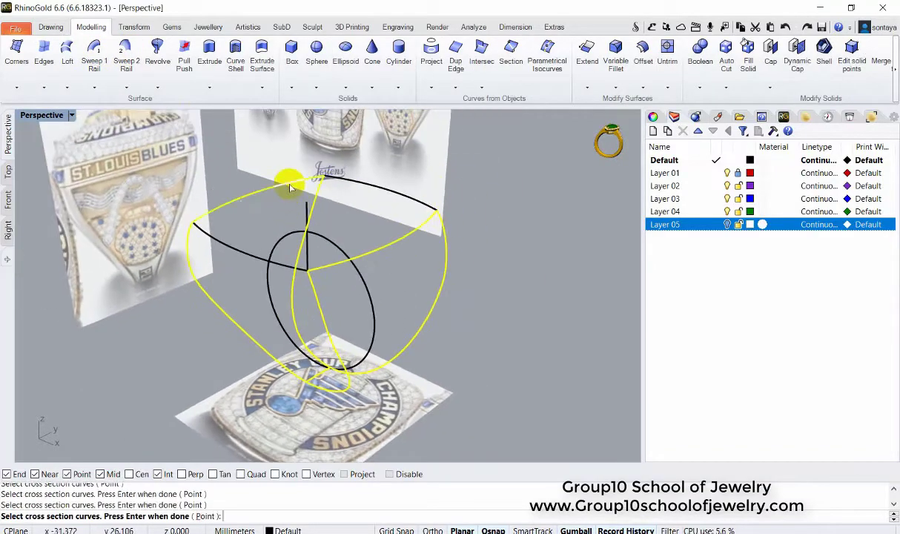
pyautogui.press('Return')
pyautogui.click(698, 417)
# Step: Display the model shaded and inspect the swept shank from the side and perspective views
pyautogui.hotkey('ctrl', 'alt', 's')
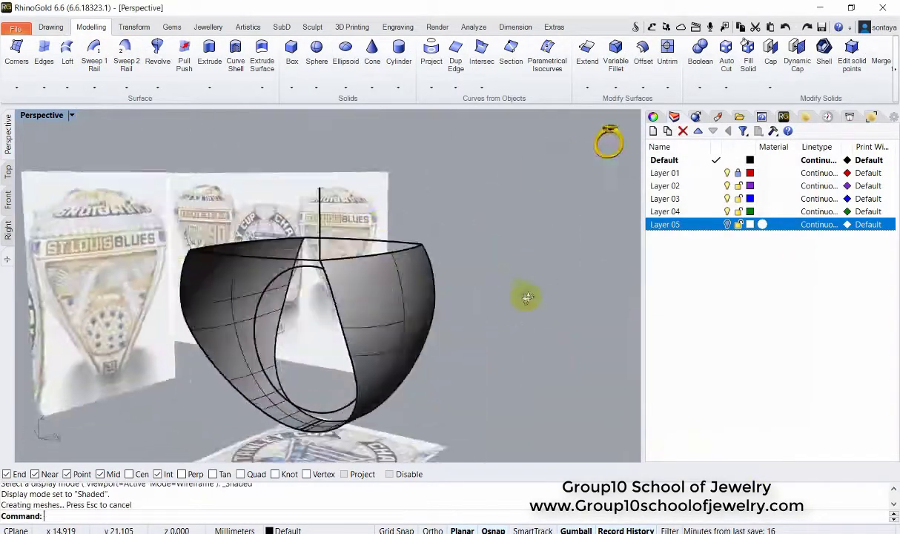
pyautogui.moveTo(522, 297); pyautogui.dragTo(353, 320, button='right')
pyautogui.click(8, 229)
pyautogui.click(8, 133)
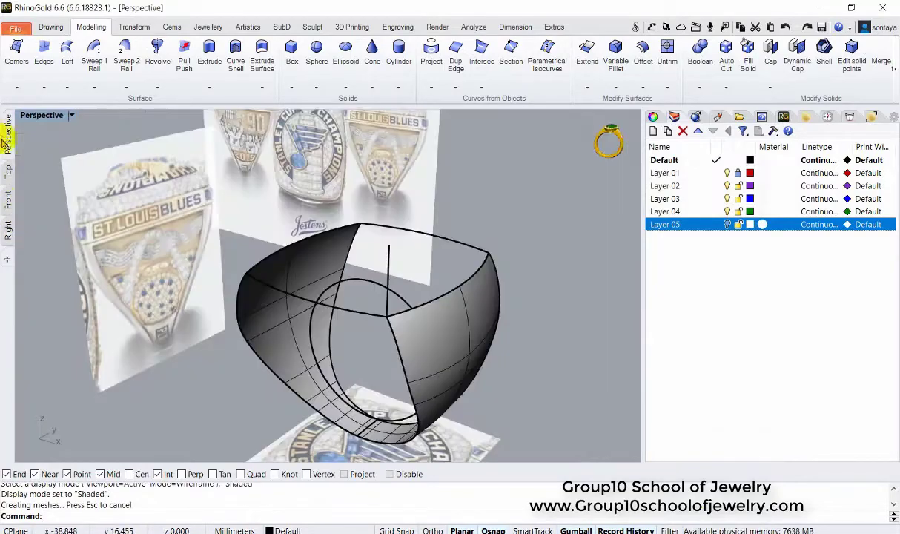
pyautogui.click(8, 229)
pyautogui.scroll(5, 261, 193)
pyautogui.scroll(-3, 261, 193)
# Step: Draw a smart curve with points down the shank's left edge
pyautogui.scroll(-1, 220, 174)
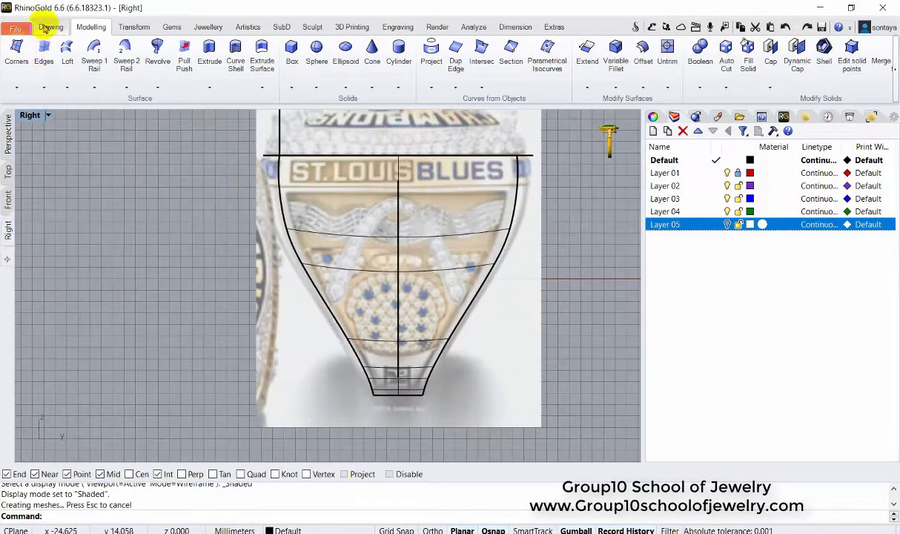
pyautogui.click(50, 27)
pyautogui.click(82, 52)
pyautogui.scroll(3, 261, 155)
pyautogui.scroll(1, 284, 215)
pyautogui.scroll(-2, 285, 214)
pyautogui.scroll(-2, 350, 403)
pyautogui.hotkey('ctrl', 'z')
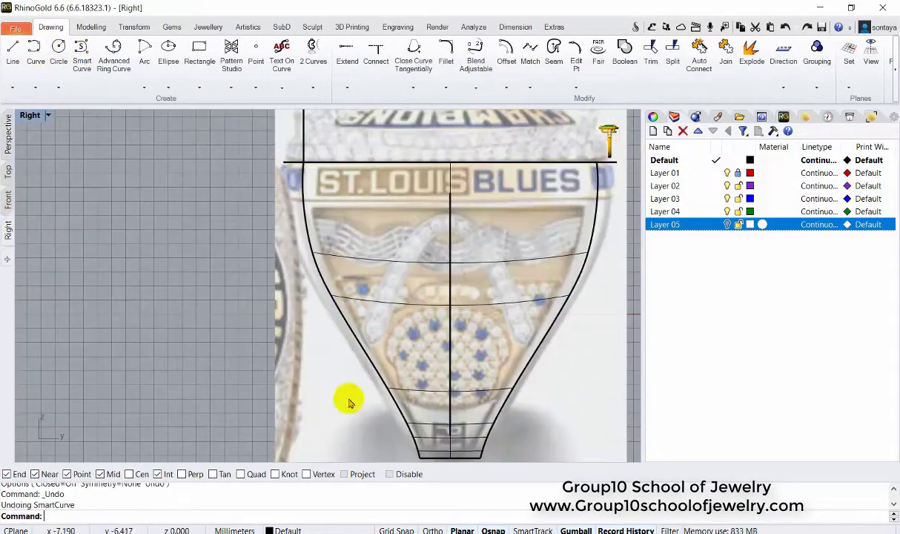
pyautogui.click(284, 165)
pyautogui.scroll(2, 288, 215)
pyautogui.click(346, 281)
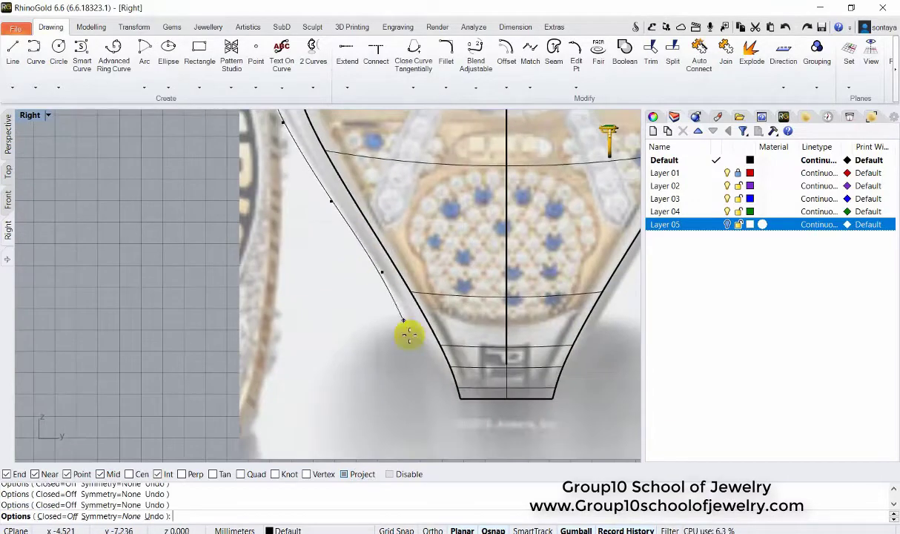
pyautogui.click(407, 331)
# Step: Move a control point near the curve's bottom so it fits the edge outline
pyautogui.click(476, 420)
pyautogui.scroll(1, 466, 430)
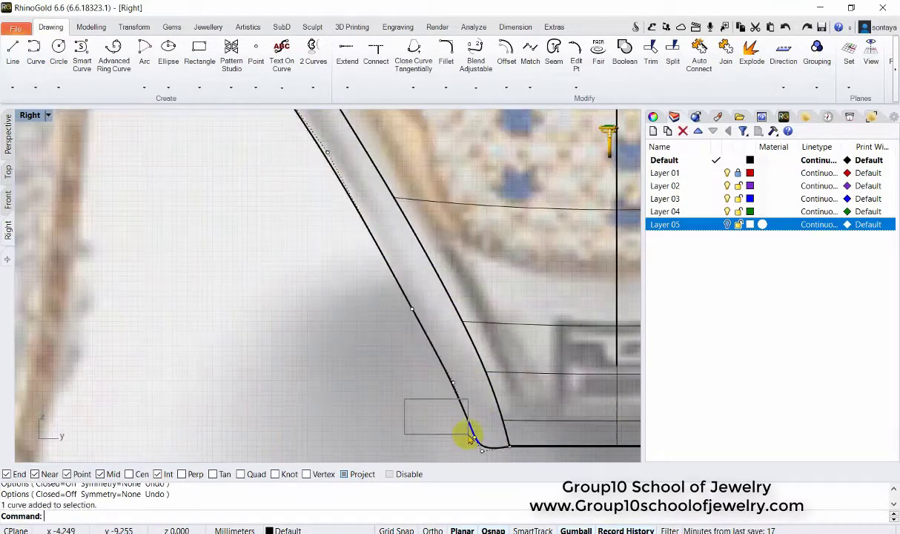
pyautogui.click(512, 402)
pyautogui.scroll(1, 466, 356)
pyautogui.moveTo(467, 356); pyautogui.dragTo(479, 337)
pyautogui.scroll(-2, 418, 291)
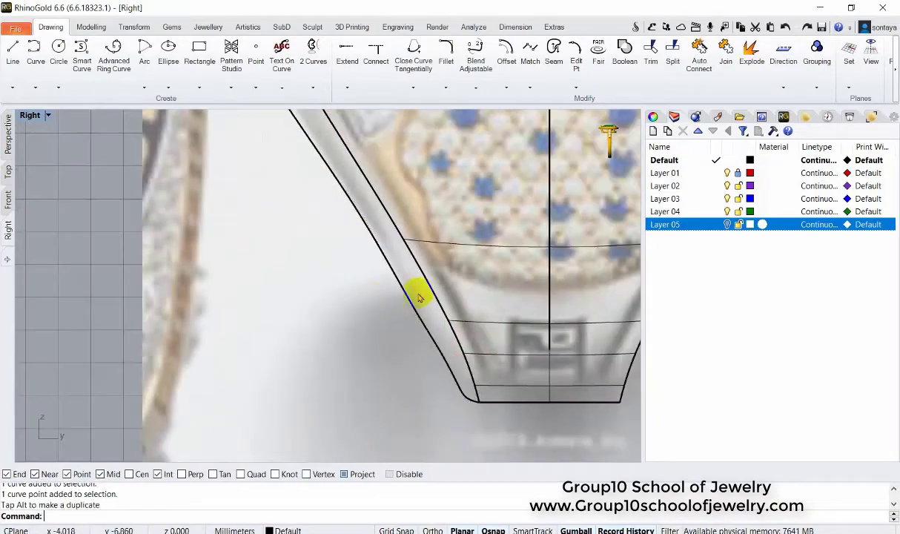
pyautogui.scroll(-3, 351, 301)
# Step: Check the new edge curve around the ring in the Perspective view
pyautogui.hotkey('ctrl', 'Tab')
pyautogui.scroll(3, 330, 297)
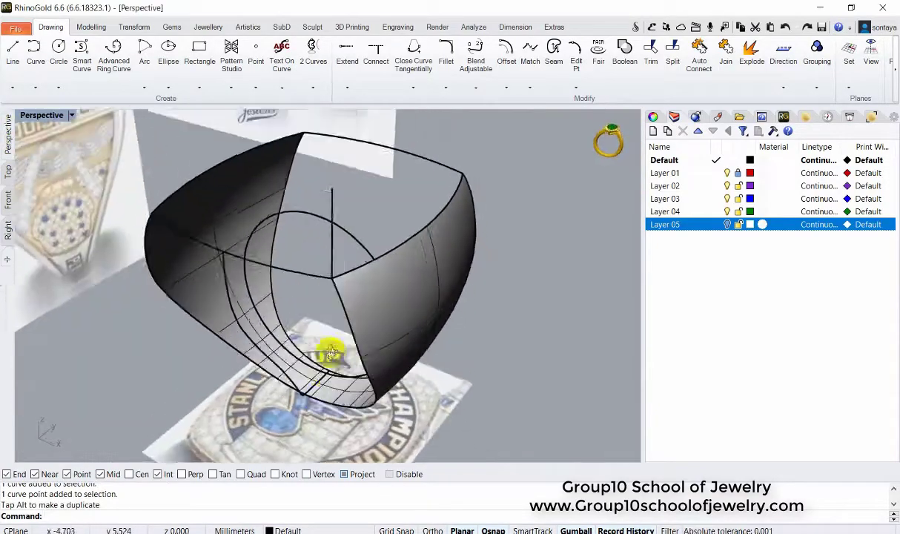
pyautogui.moveTo(322, 352); pyautogui.dragTo(357, 275, button='right')
pyautogui.click(317, 247)
pyautogui.moveTo(318, 247)
pyautogui.mouseDown(button='right')
pyautogui.moveTo(464, 289)
pyautogui.moveTo(311, 205)
pyautogui.moveTo(311, 237)
pyautogui.mouseUp(button='right')
pyautogui.scroll(-3, 312, 237)
pyautogui.moveTo(489, 253); pyautogui.dragTo(449, 308, button='right')
pyautogui.scroll(4, 449, 309)
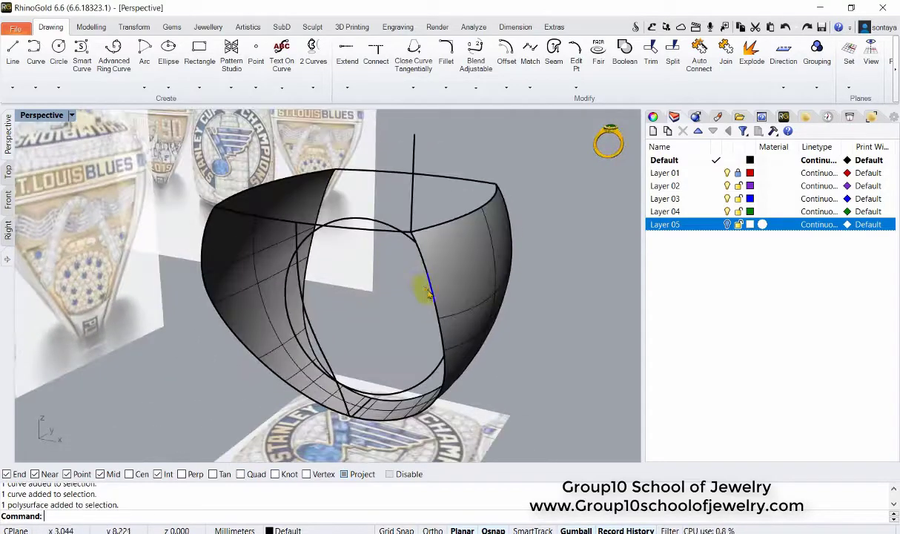
pyautogui.click(486, 314)
# Step: Select the edge curve from the overlapping objects under the band
pyautogui.click(417, 250)
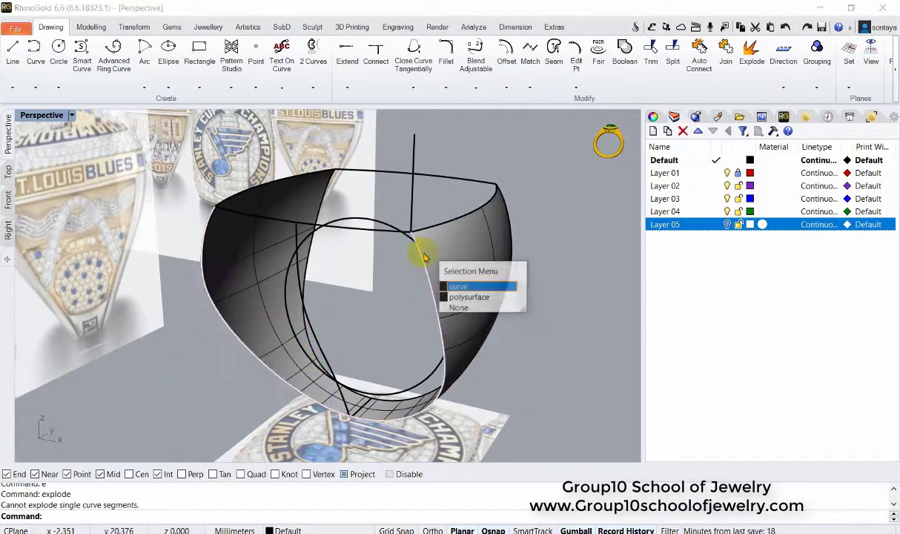
pyautogui.click(468, 288)
pyautogui.click(526, 382)
pyautogui.moveTo(526, 382); pyautogui.dragTo(367, 381, button='right')
pyautogui.scroll(4, 473, 321)
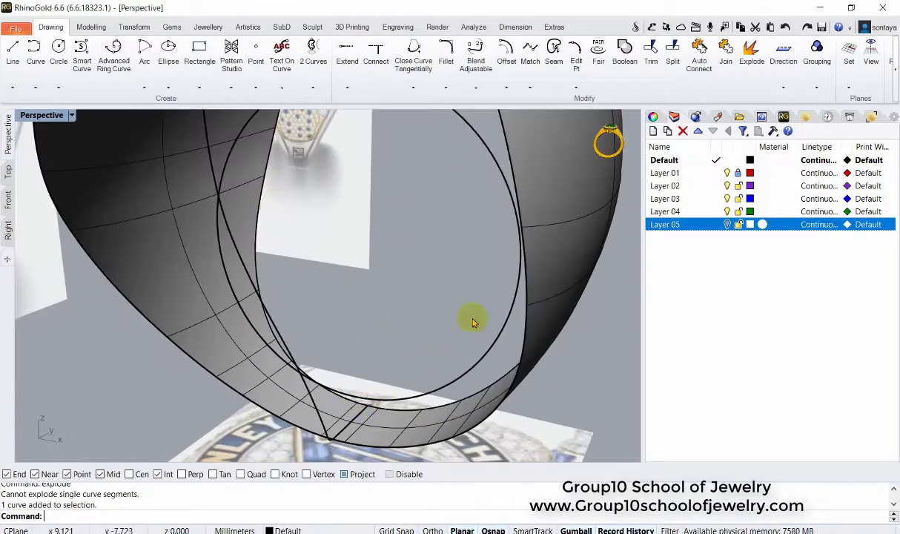
pyautogui.write('split')
pyautogui.click(523, 361)
pyautogui.click(563, 388)
# Step: Split the curve into two pieces with the cutting curve
pyautogui.press('Return')
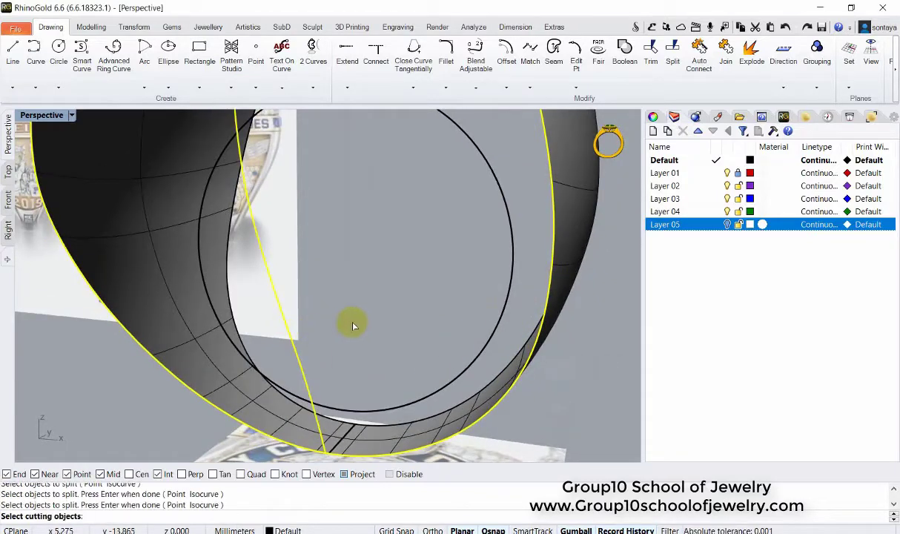
pyautogui.press('Return')
pyautogui.click(549, 304)
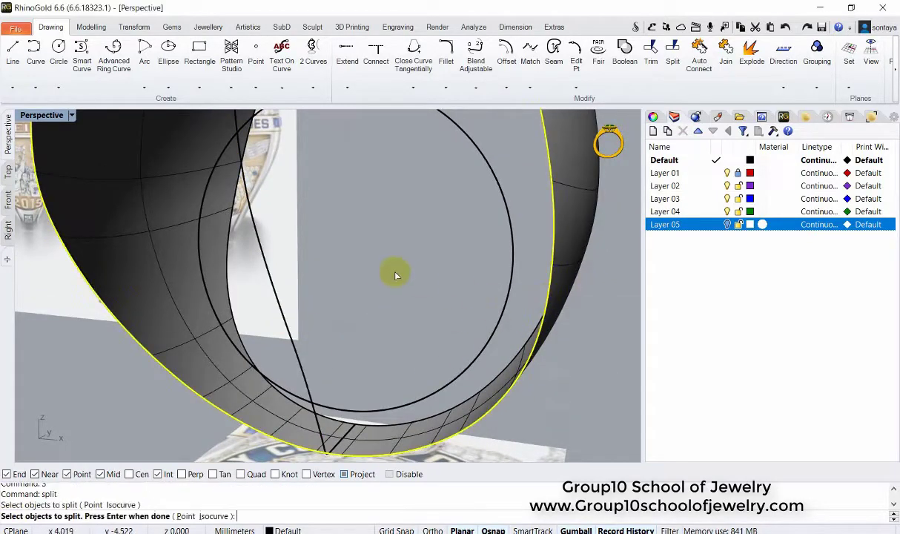
pyautogui.click(298, 338)
pyautogui.press('Return')
# Step: Build a network surface from the selected curve pieces to fill the ring's side
pyautogui.click(307, 348)
pyautogui.click(274, 393)
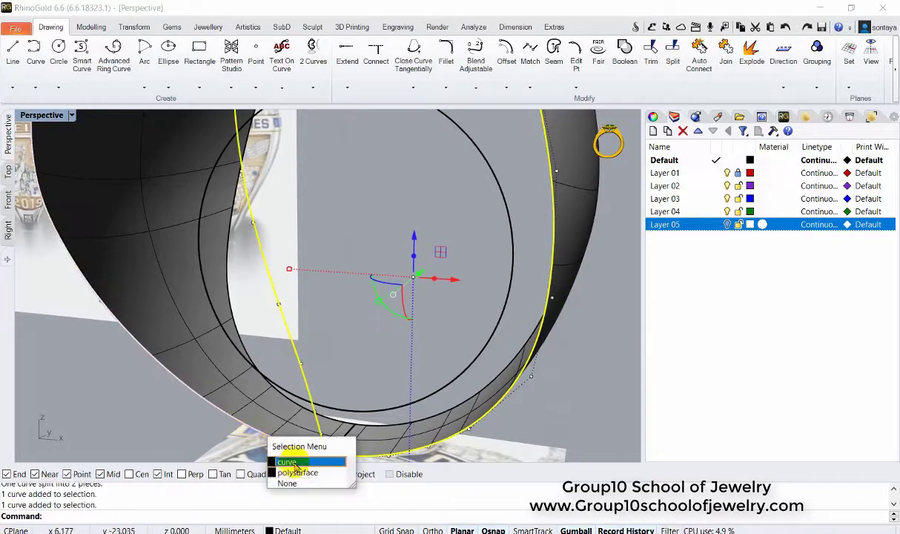
pyautogui.click(282, 406)
pyautogui.moveTo(281, 407)
pyautogui.mouseDown(button='right')
pyautogui.moveTo(369, 278)
pyautogui.moveTo(86, 40)
pyautogui.mouseUp(button='right')
pyautogui.click(91, 27)
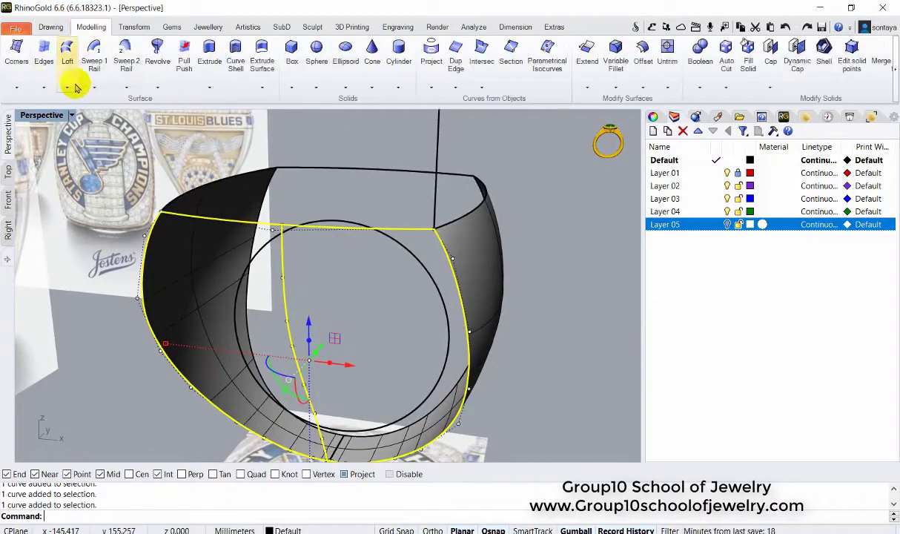
pyautogui.click(76, 88)
pyautogui.click(95, 104)
pyautogui.click(475, 370)
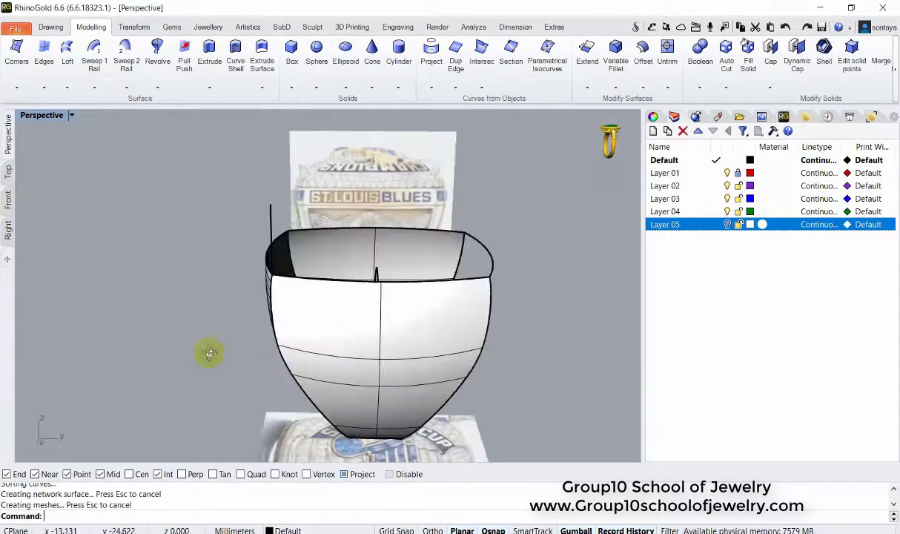
pyautogui.click(8, 200)
pyautogui.click(8, 230)
pyautogui.scroll(3, 275, 278)
# Step: Mirror the new side surface to the ring's other side
pyautogui.click(160, 328)
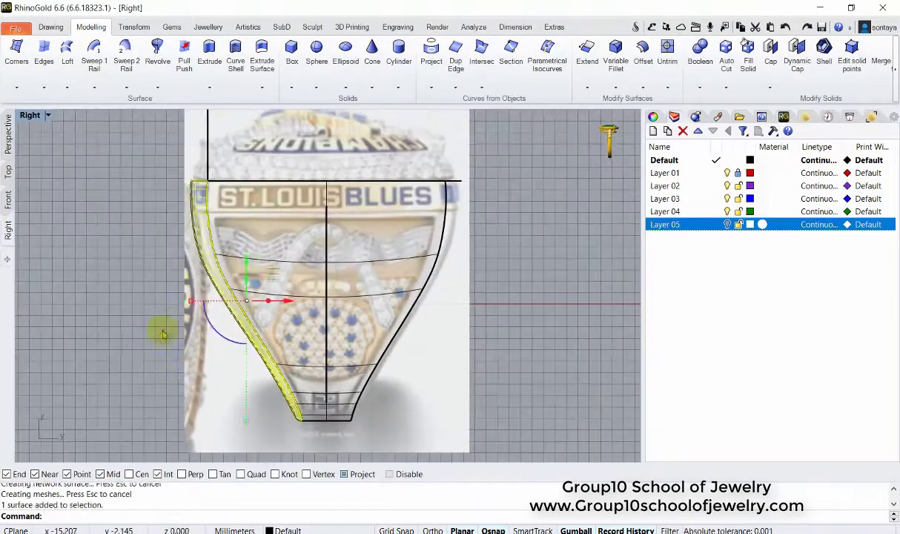
pyautogui.click(198, 215)
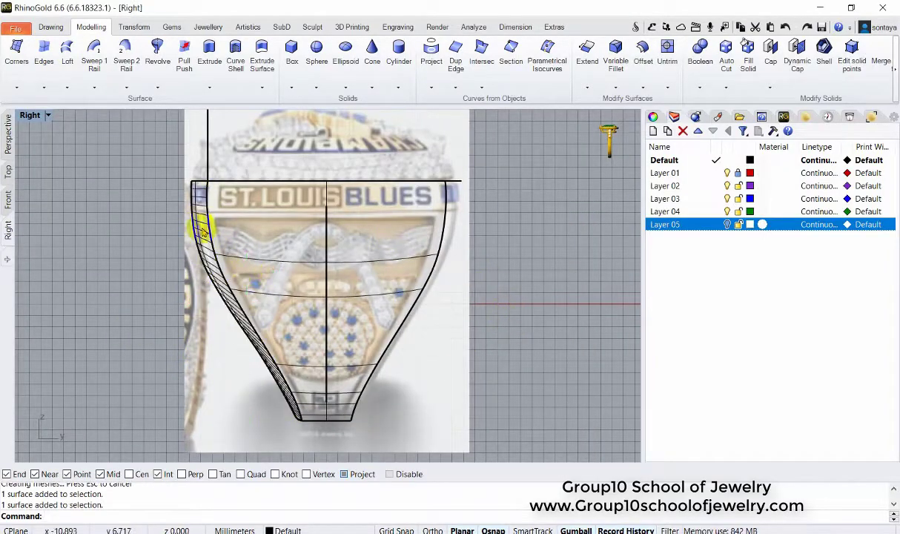
pyautogui.hotkey('ctrl', 'Tab')
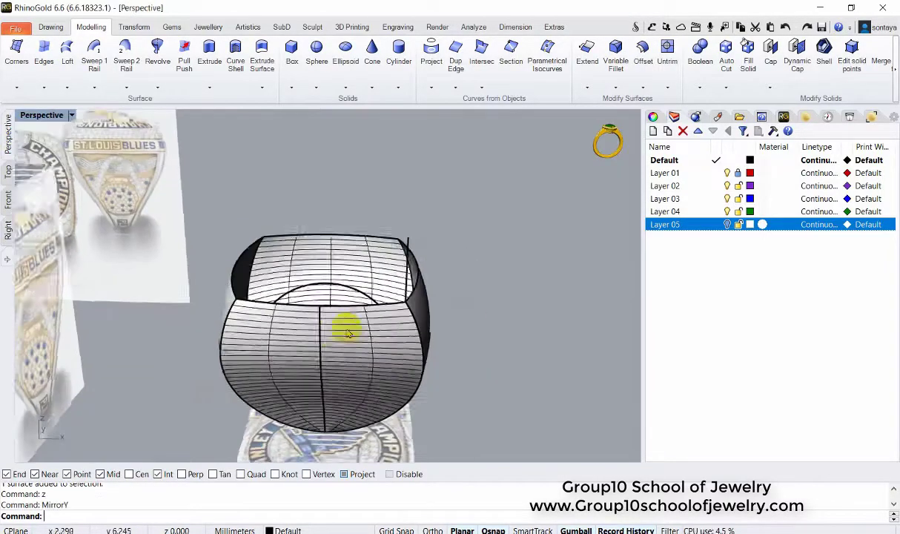
pyautogui.moveTo(345, 323); pyautogui.dragTo(352, 233, button='right')
# Step: Select the ring polysurface and cap it into a closed solid
pyautogui.click(319, 268)
pyautogui.moveTo(319, 268); pyautogui.dragTo(446, 238, button='right')
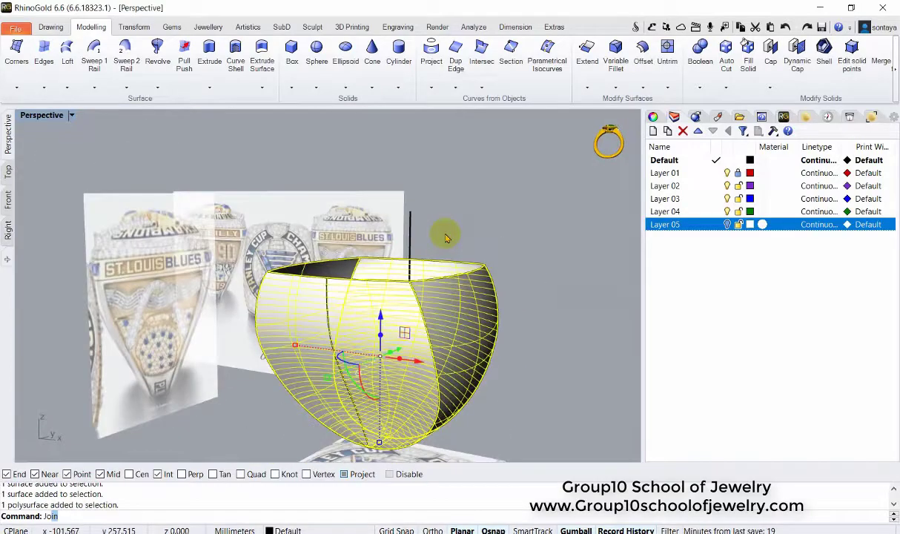
pyautogui.moveTo(506, 226)
pyautogui.mouseDown(button='right')
pyautogui.moveTo(382, 221)
pyautogui.moveTo(412, 337)
pyautogui.mouseUp(button='right')
pyautogui.click(412, 337)
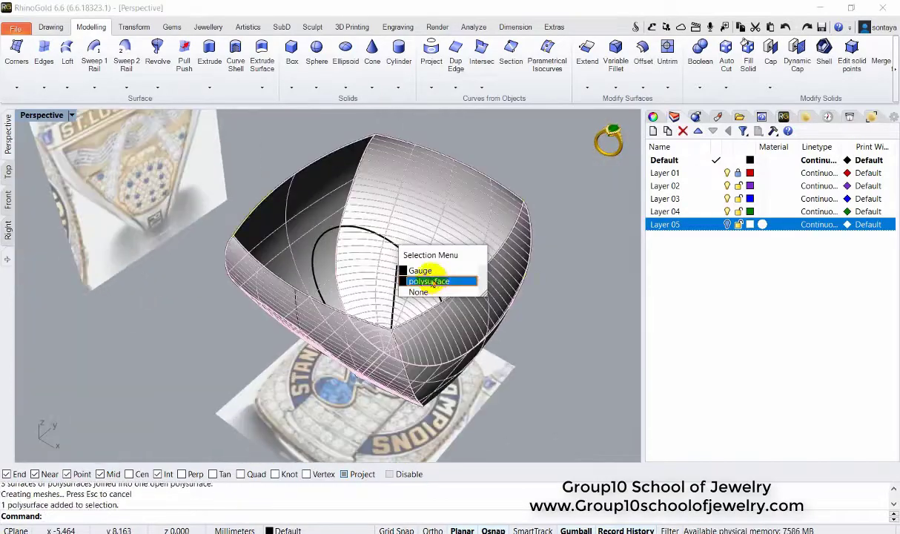
pyautogui.click(412, 334)
pyautogui.click(333, 328)
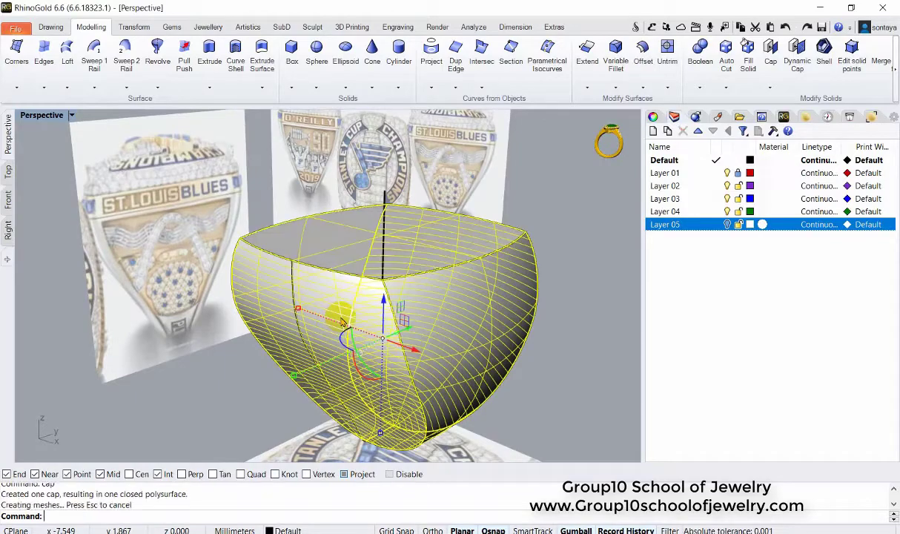
pyautogui.press('Escape')
pyautogui.moveTo(343, 320)
pyautogui.mouseDown(button='right')
pyautogui.moveTo(495, 232)
pyautogui.moveTo(442, 253)
pyautogui.mouseUp(button='right')
# Step: Extrude the inner circle to both sides as a cylinder
pyautogui.click(586, 183)
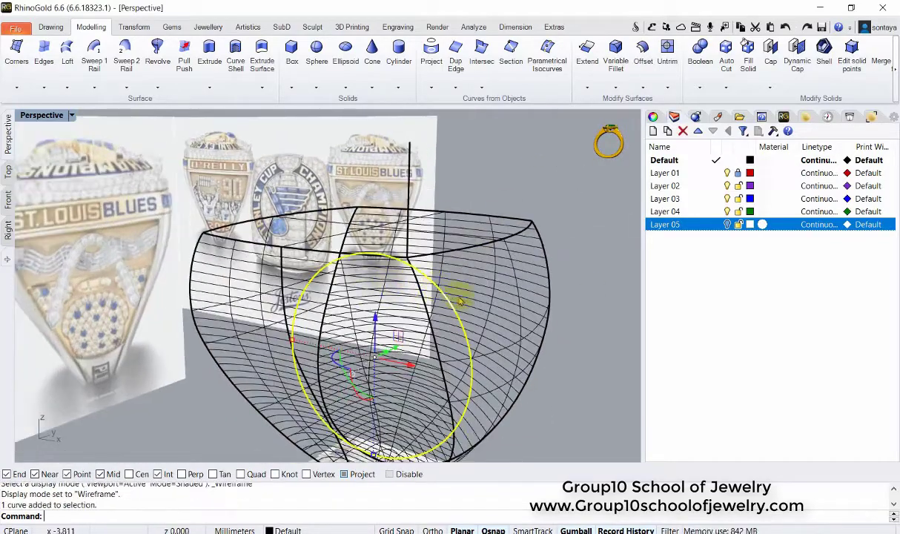
pyautogui.click(209, 49)
pyautogui.write('b')
pyautogui.press('Return')
pyautogui.moveTo(227, 327)
pyautogui.mouseDown(button='right')
pyautogui.moveTo(161, 331)
pyautogui.moveTo(501, 255)
pyautogui.mouseUp(button='right')
pyautogui.rightClick(447, 278)
pyautogui.hotkey('ctrl', 'alt', 's')
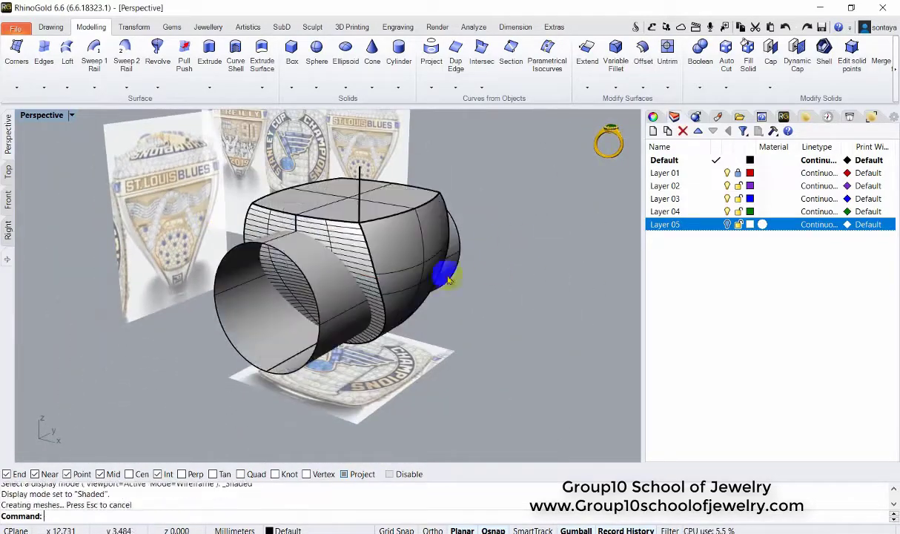
# Step: Re-extrude the circle with Solid=Yes to make a closed cylinder
pyautogui.click(558, 146)
pyautogui.moveTo(474, 223)
pyautogui.mouseDown(button='right')
pyautogui.moveTo(412, 221)
pyautogui.moveTo(413, 249)
pyautogui.mouseUp(button='right')
pyautogui.write('extrude')
pyautogui.press('Return')
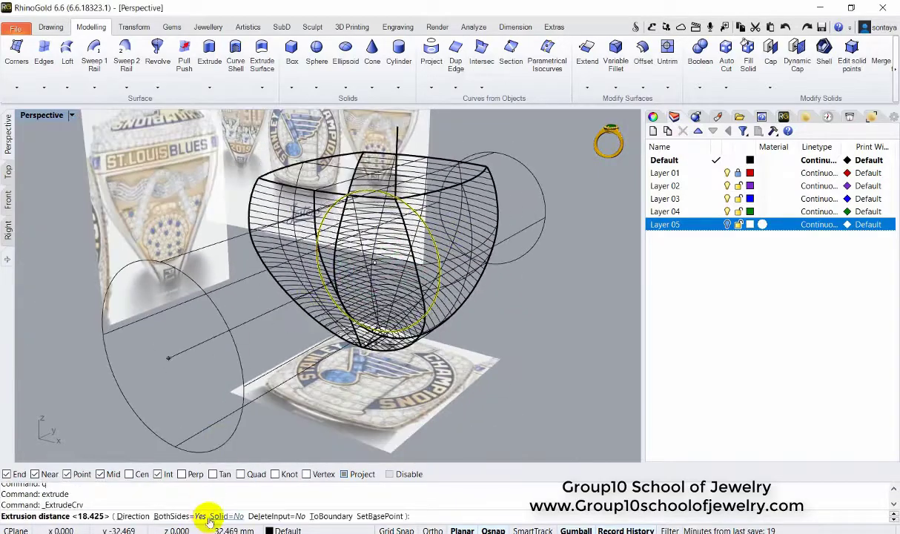
pyautogui.click(222, 516)
pyautogui.rightClick(482, 304)
pyautogui.moveTo(481, 304); pyautogui.dragTo(468, 301, button='right')
# Step: BooleanDifference the cylinder from the ring to cut the finger hole, shown Rendered
pyautogui.write('bb')
pyautogui.press('Return')
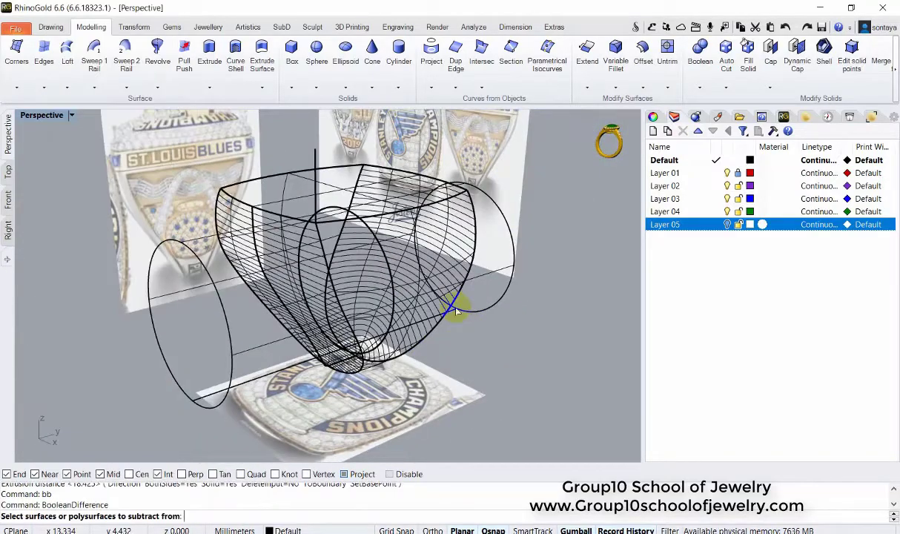
pyautogui.click(456, 312)
pyautogui.press('Return')
pyautogui.click(476, 315)
pyautogui.press('Return')
pyautogui.moveTo(422, 221); pyautogui.dragTo(444, 269, button='right')
pyautogui.hotkey('ctrl', 'alt', 'r')
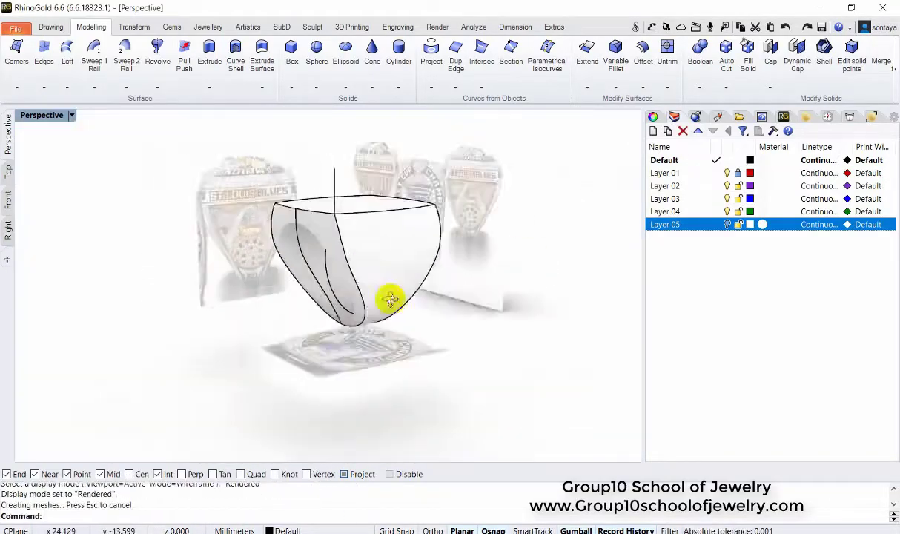
pyautogui.moveTo(390, 299); pyautogui.dragTo(467, 237, button='right')
# Step: Move the ring body's objects onto Layer 05
pyautogui.middleClick(558, 148)
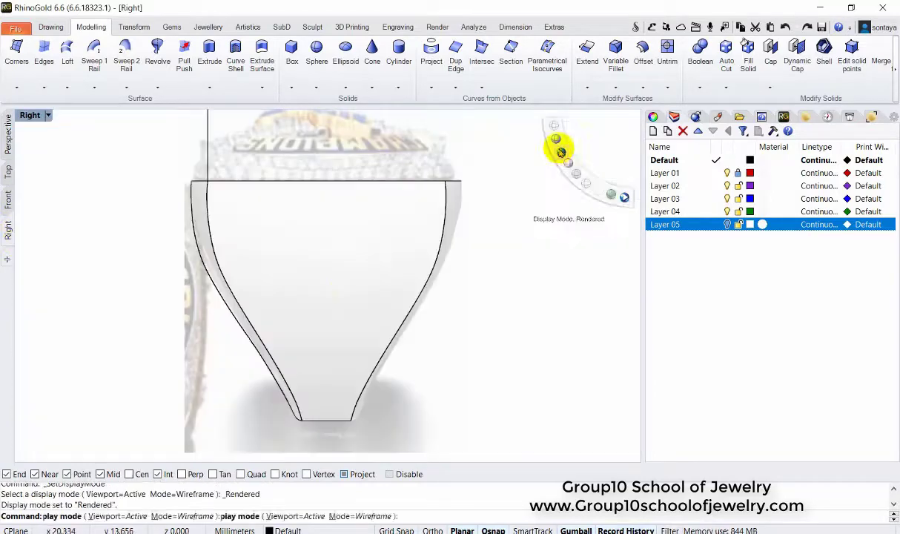
pyautogui.scroll(3, 247, 283)
pyautogui.scroll(-3, 432, 301)
pyautogui.click(243, 287)
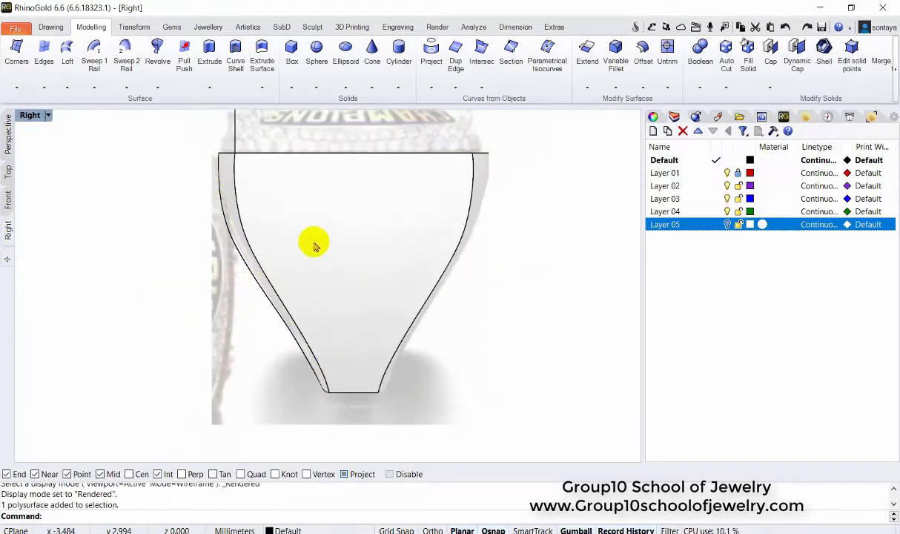
pyautogui.click(8, 133)
pyautogui.moveTo(402, 221); pyautogui.dragTo(460, 185, button='right')
pyautogui.click(7, 228)
pyautogui.scroll(1, 355, 218)
pyautogui.click(355, 218)
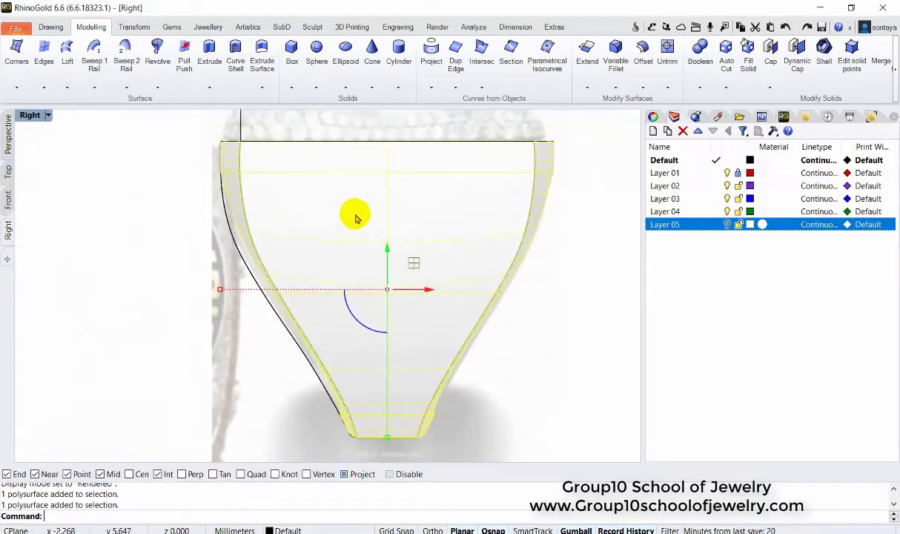
pyautogui.scroll(-1, 355, 217)
pyautogui.press('Escape')
pyautogui.rightClick(705, 224)
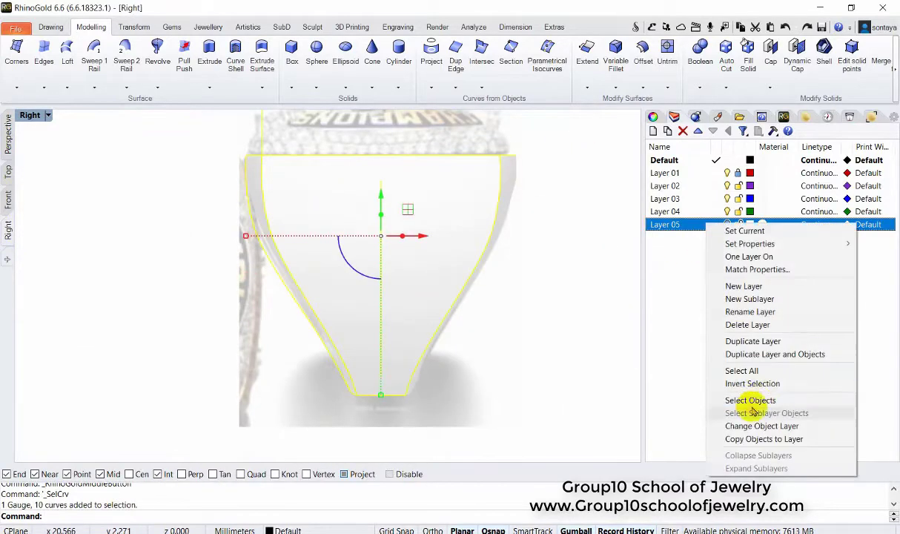
pyautogui.click(762, 426)
pyautogui.write('c')
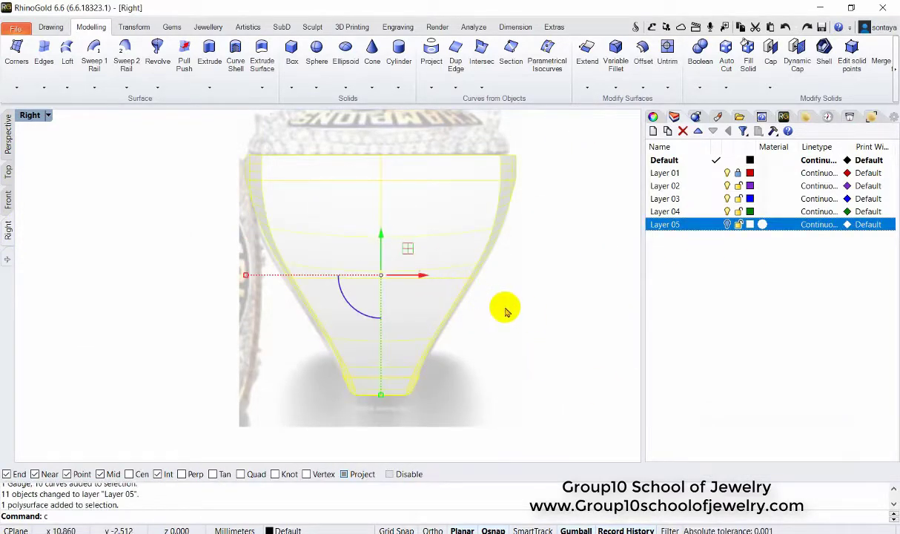
# Step: Put a CageEdit control cage around the ring and trial-scale its middle cage points
pyautogui.write('ageedit')
pyautogui.press('Return')
pyautogui.scroll(1, 422, 235)
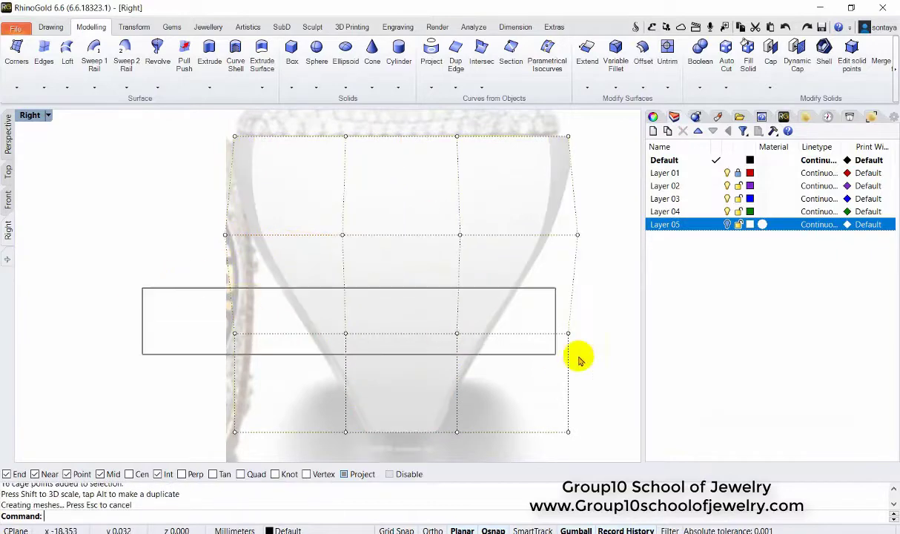
pyautogui.moveTo(580, 359); pyautogui.dragTo(575, 357)
pyautogui.moveTo(371, 326); pyautogui.dragTo(225, 326)
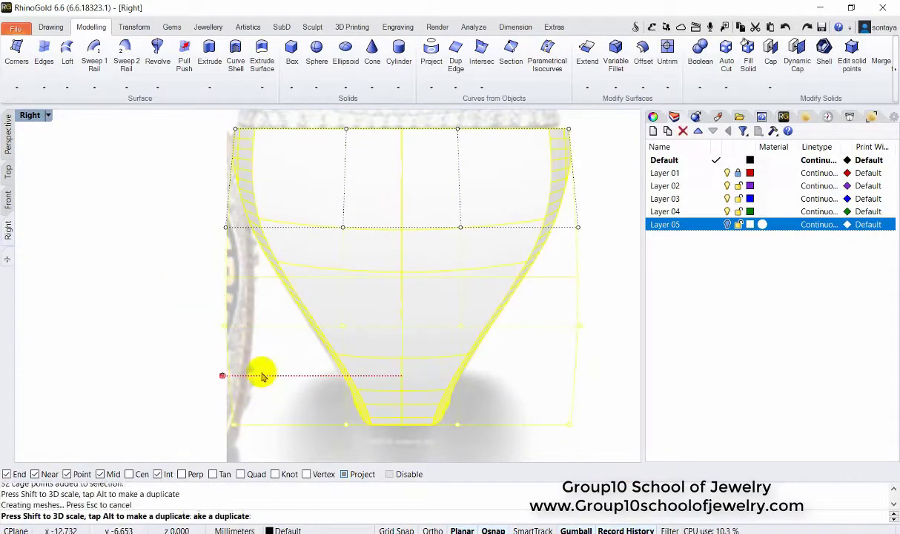
pyautogui.press('Escape')
pyautogui.scroll(-2, 394, 287)
pyautogui.click(8, 137)
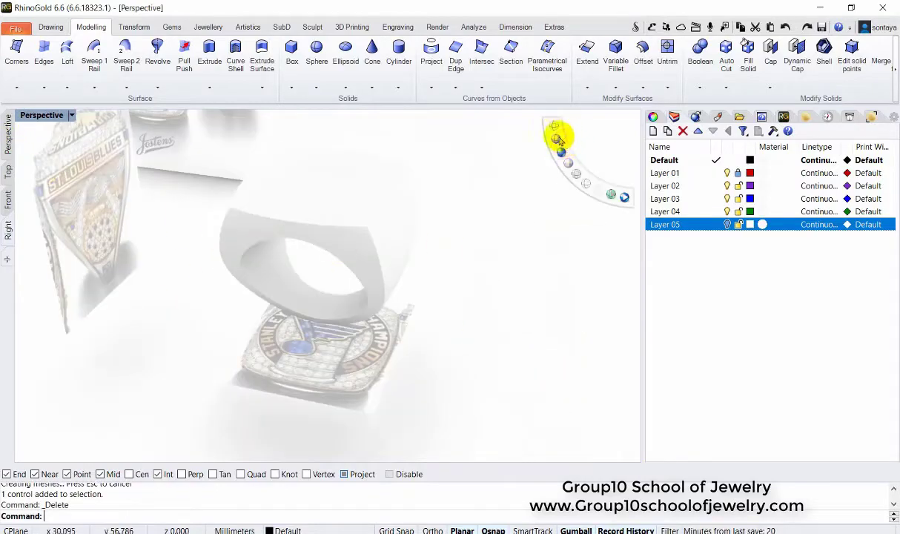
pyautogui.hotkey('ctrl', 'alt', 's')
pyautogui.moveTo(423, 266); pyautogui.dragTo(328, 267, button='right')
pyautogui.click(8, 228)
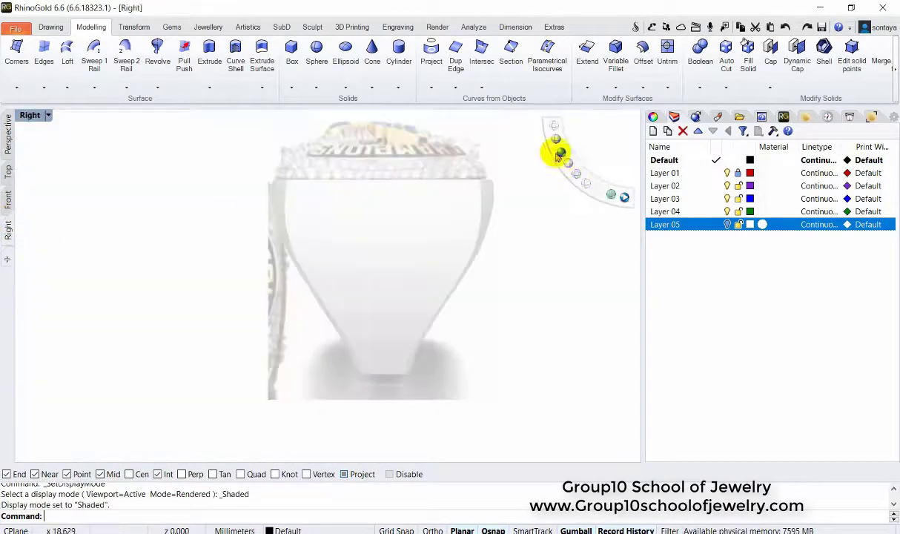
pyautogui.hotkey('ctrl', 'alt', 'w')
# Step: Scale the middle cage points inward so the shank narrows at the base and flares upward
pyautogui.click(491, 257)
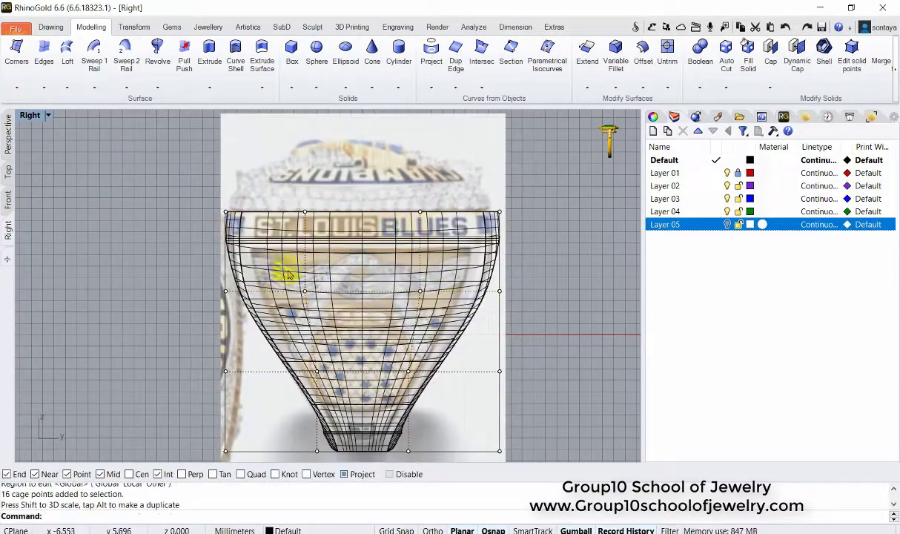
pyautogui.scroll(2, 289, 276)
pyautogui.moveTo(351, 312); pyautogui.dragTo(351, 291)
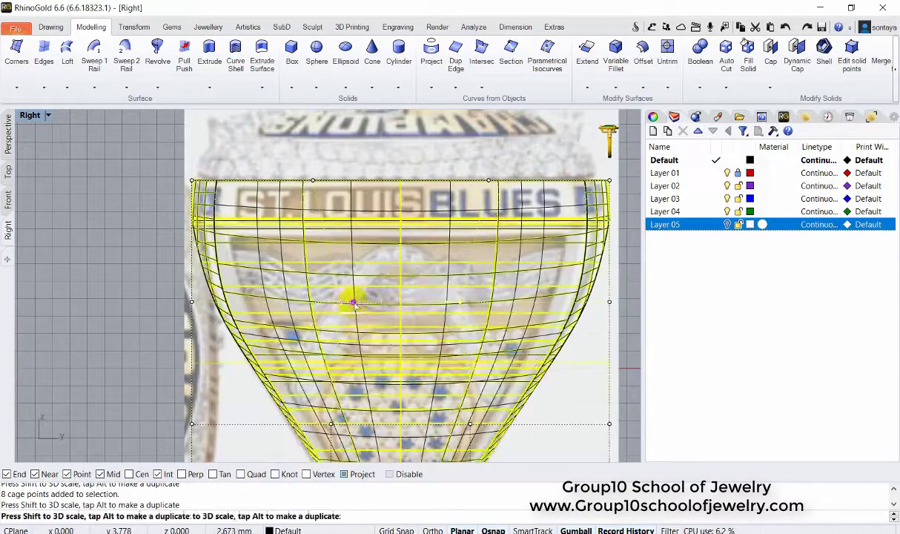
pyautogui.scroll(-2, 297, 278)
pyautogui.click(464, 290)
pyautogui.moveTo(303, 314); pyautogui.dragTo(261, 281, button='right')
pyautogui.keyDown('shift'); pyautogui.click(146, 245); pyautogui.keyUp('shift')
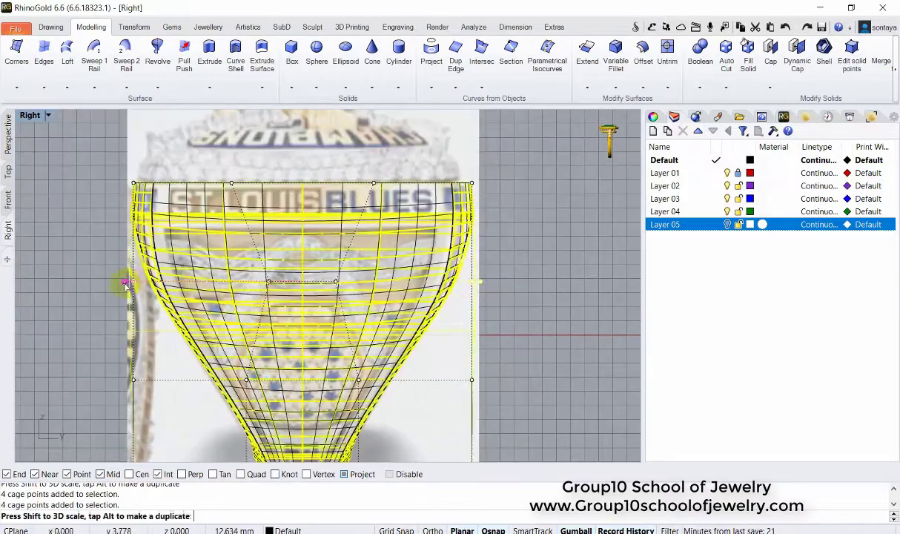
pyautogui.scroll(1, 337, 319)
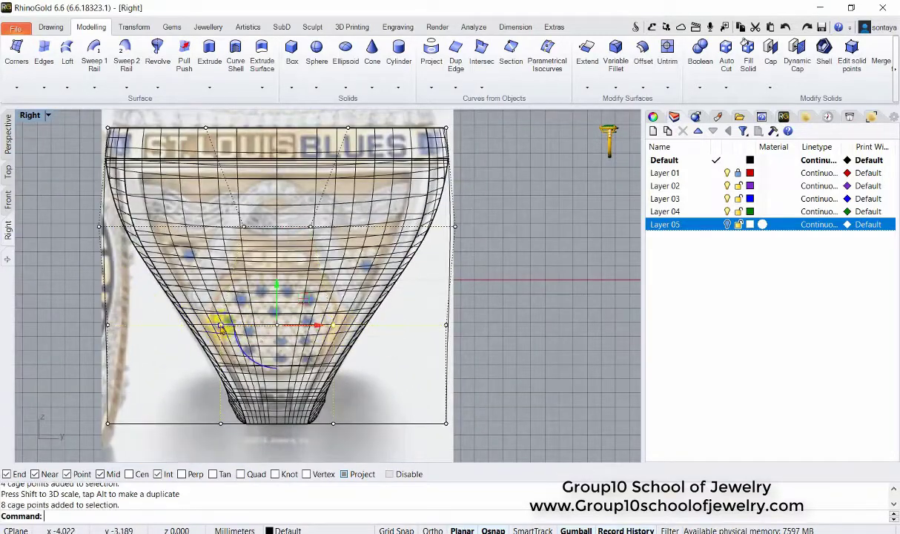
pyautogui.click(220, 326)
pyautogui.scroll(-1, 364, 375)
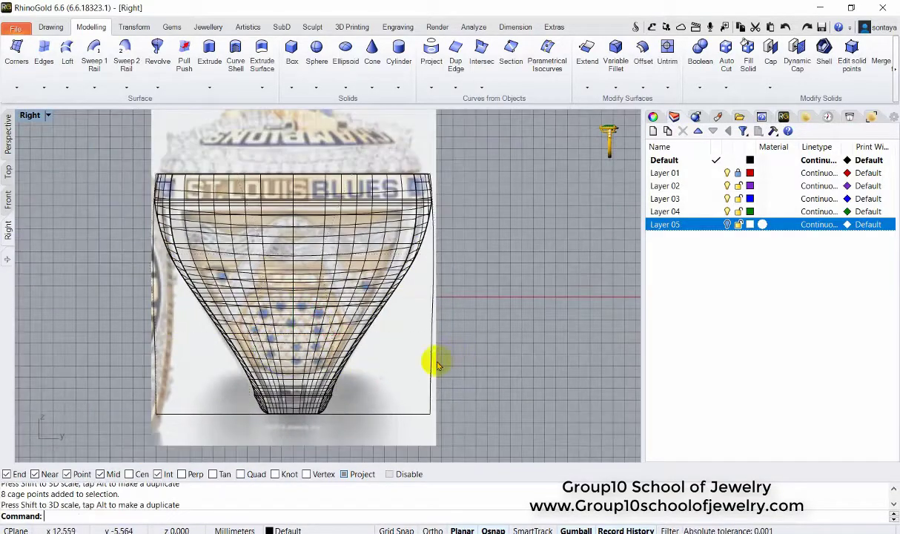
# Step: Orbit the shaded perspective view to inspect the reshaped, flared ring
pyautogui.click(8, 137)
pyautogui.moveTo(351, 273)
pyautogui.mouseDown(button='right')
pyautogui.moveTo(363, 243)
pyautogui.moveTo(352, 272)
pyautogui.mouseUp(button='right')
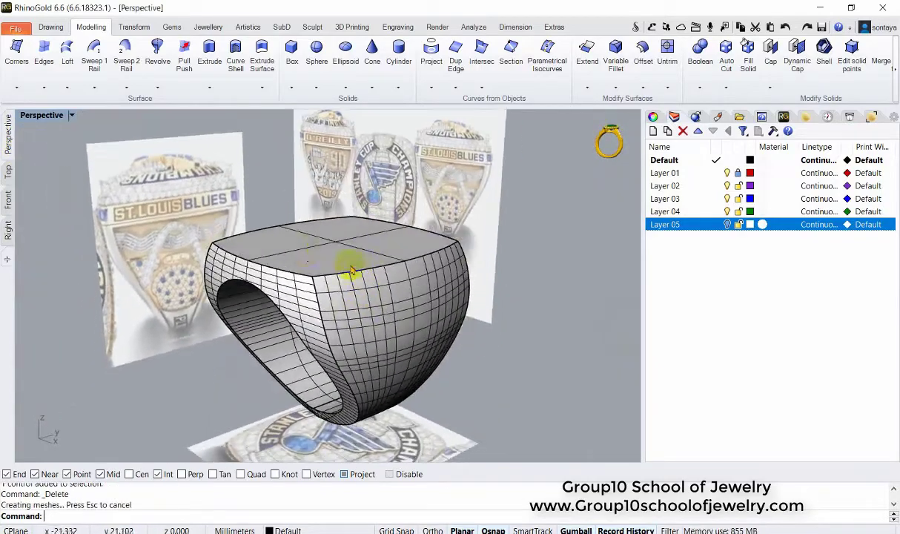
pyautogui.click(8, 228)
pyautogui.scroll(-1, 241, 213)
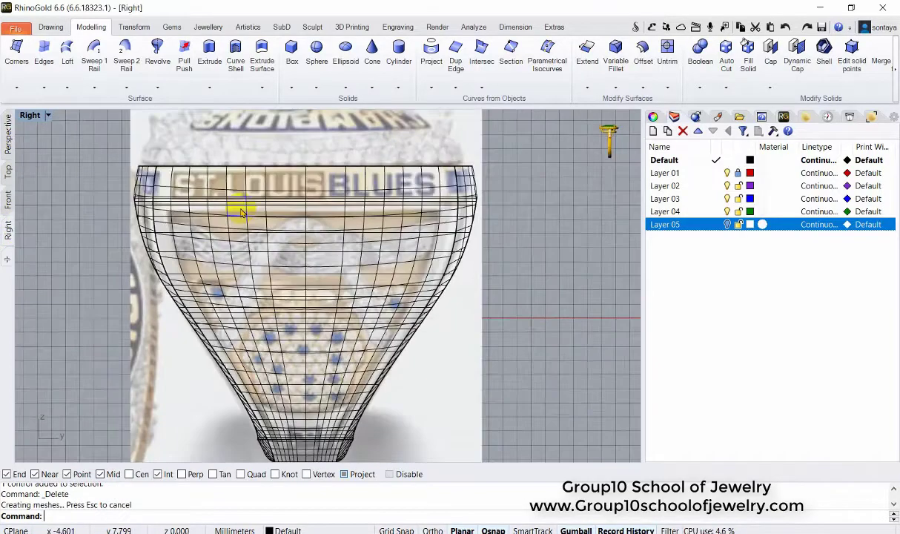
pyautogui.scroll(-2, 148, 229)
pyautogui.click(8, 137)
pyautogui.moveTo(232, 224); pyautogui.dragTo(241, 207, button='right')
pyautogui.click(8, 228)
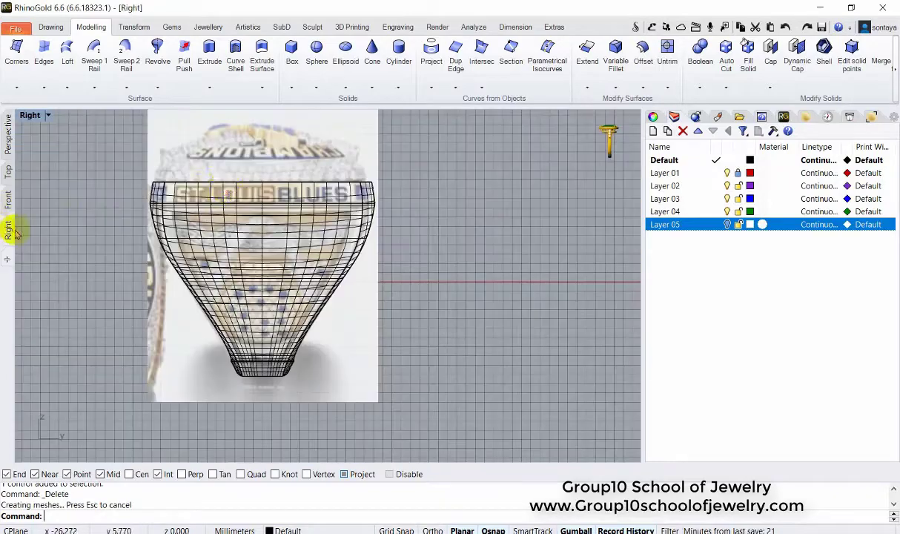
pyautogui.click(8, 137)
pyautogui.moveTo(124, 186); pyautogui.dragTo(373, 315, button='right')
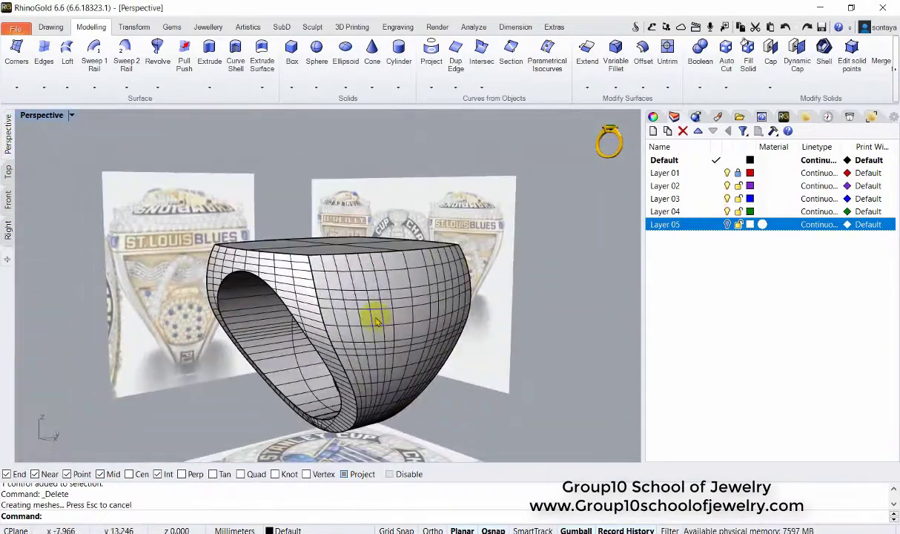
pyautogui.click(207, 27)
# Step: Add a size 54 (17.19 mm) finger gauge to the ring and make Layer 01 current
pyautogui.click(13, 88)
pyautogui.click(30, 108)
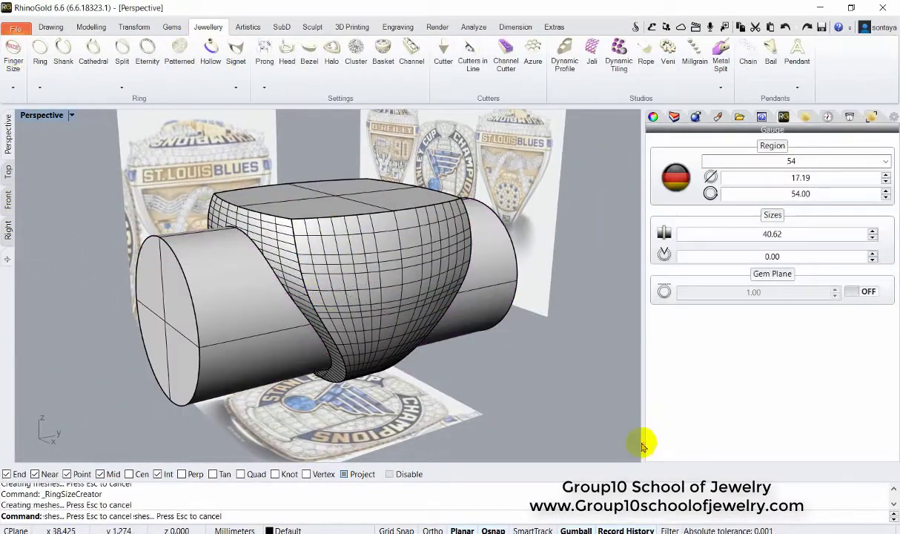
pyautogui.click(8, 228)
pyautogui.click(175, 190)
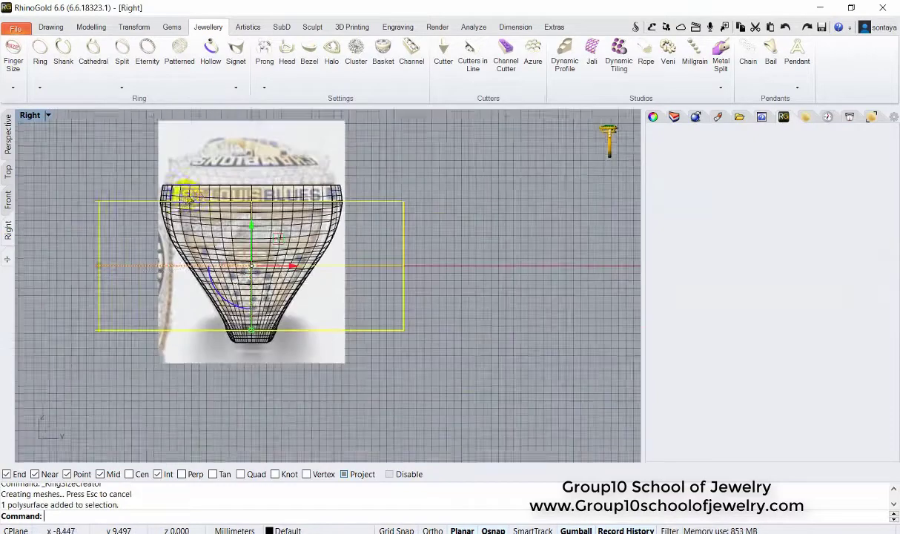
pyautogui.click(674, 117)
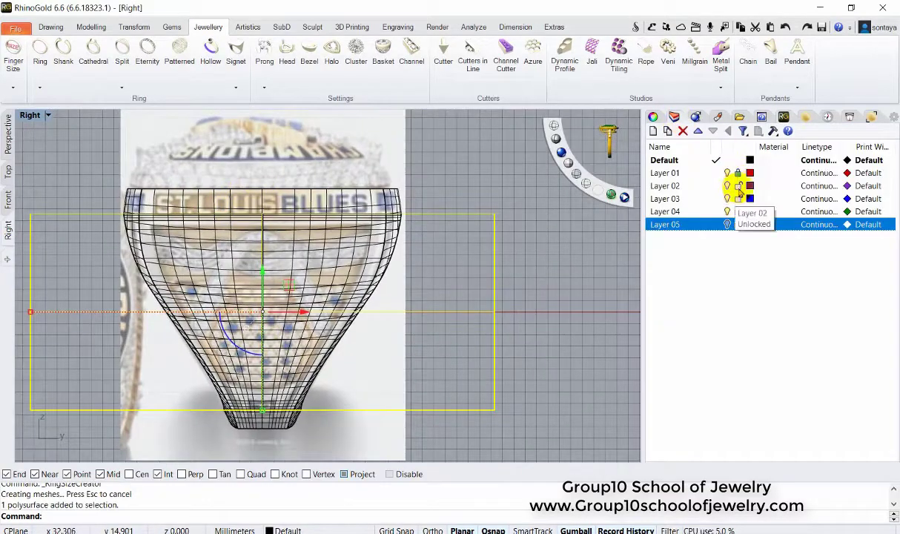
pyautogui.click(740, 176)
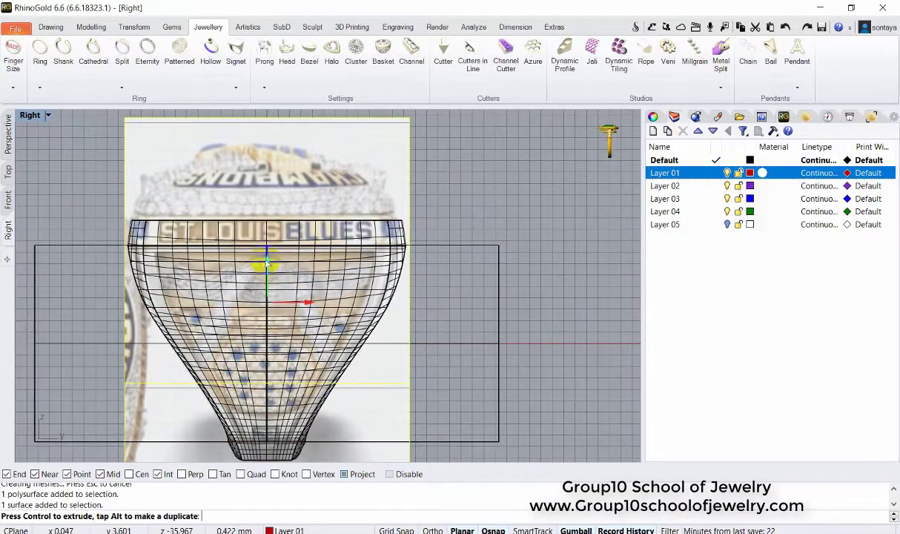
# Step: Select the ring body from among the overlapping objects in the Right view
pyautogui.click(378, 239)
pyautogui.scroll(-2, 378, 239)
pyautogui.scroll(3, 438, 215)
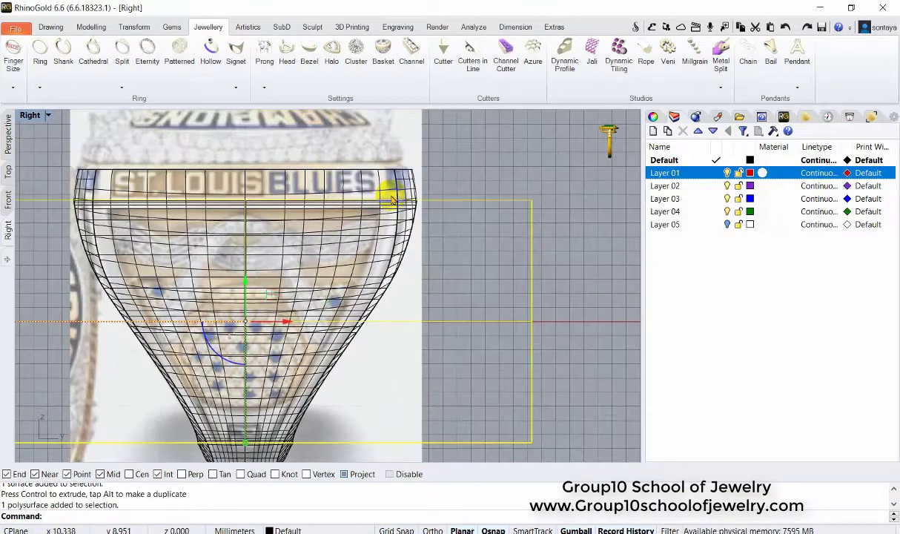
pyautogui.scroll(-3, 385, 190)
pyautogui.click(393, 184)
pyautogui.click(456, 172)
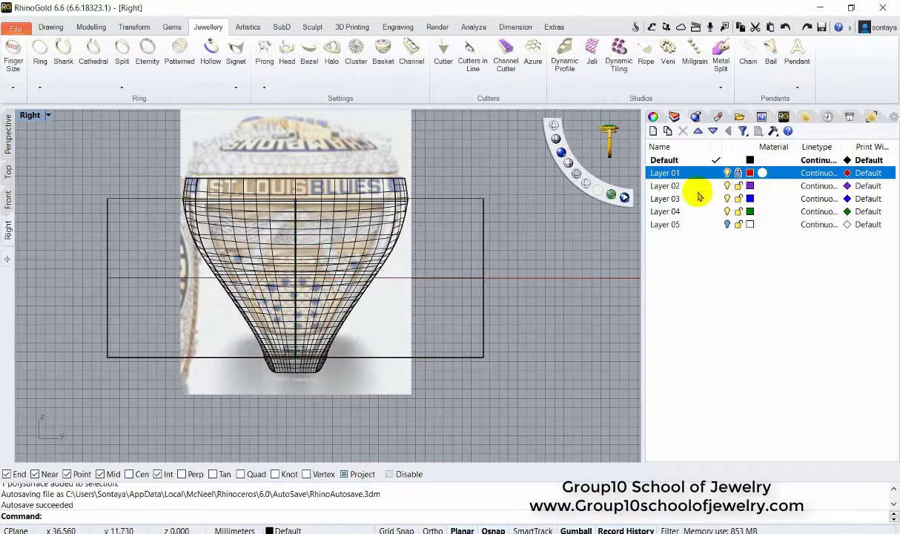
pyautogui.click(361, 211)
pyautogui.click(391, 243)
pyautogui.scroll(3, 345, 262)
pyautogui.scroll(-3, 327, 255)
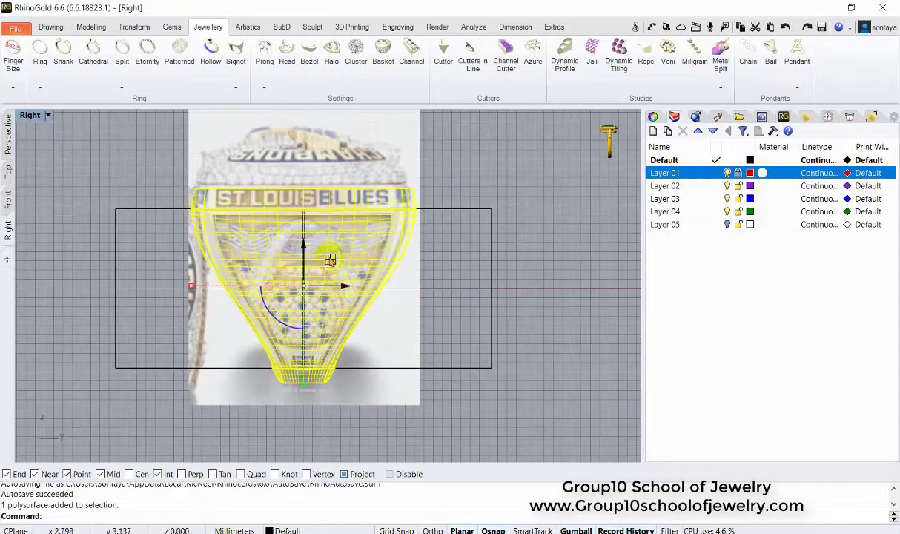
# Step: Select the bottom cage points and nudge them to match the reference photo's profile
pyautogui.moveTo(467, 423); pyautogui.dragTo(176, 381)
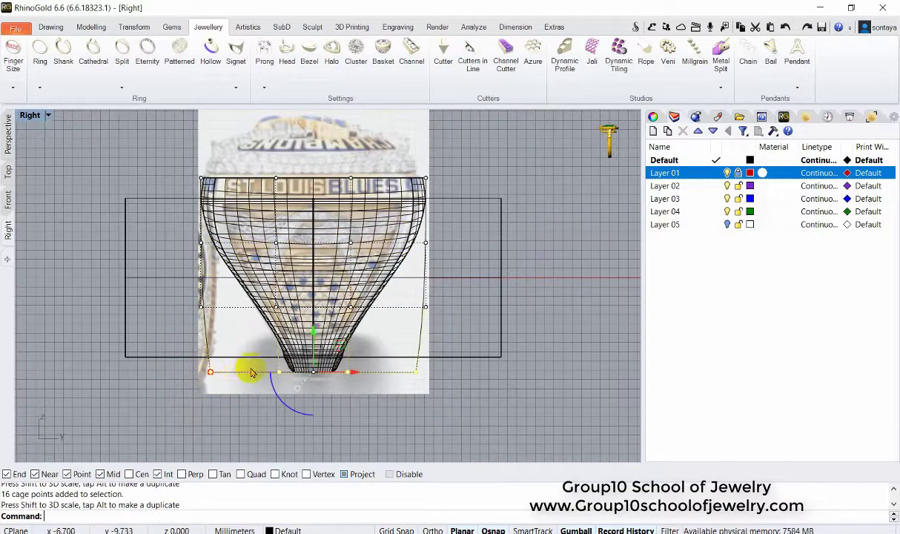
pyautogui.click(374, 381)
pyautogui.click(280, 228)
pyautogui.scroll(-2, 459, 152)
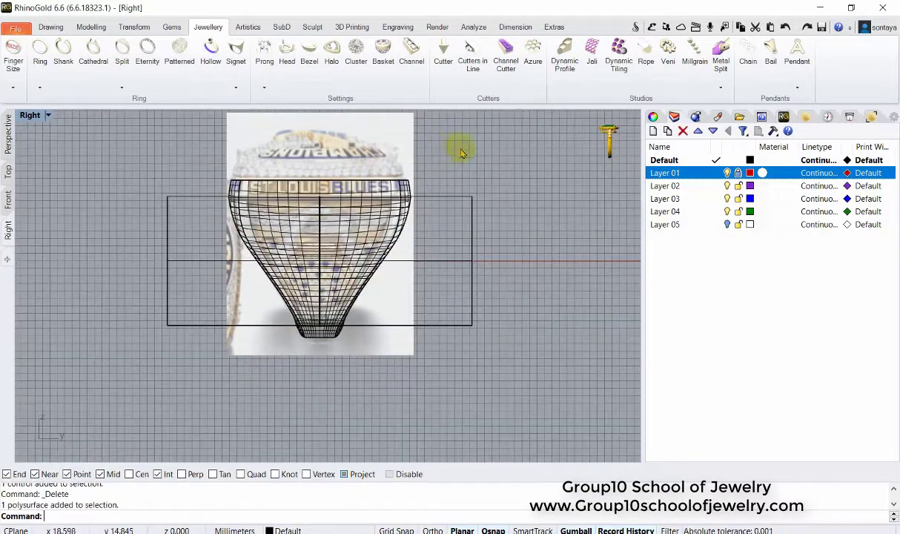
pyautogui.scroll(3, 310, 184)
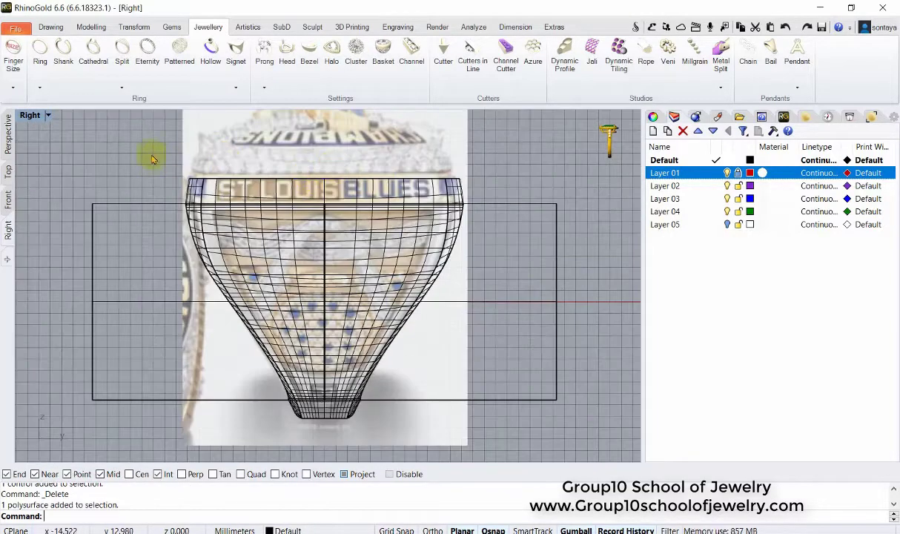
pyautogui.moveTo(326, 220); pyautogui.dragTo(323, 220)
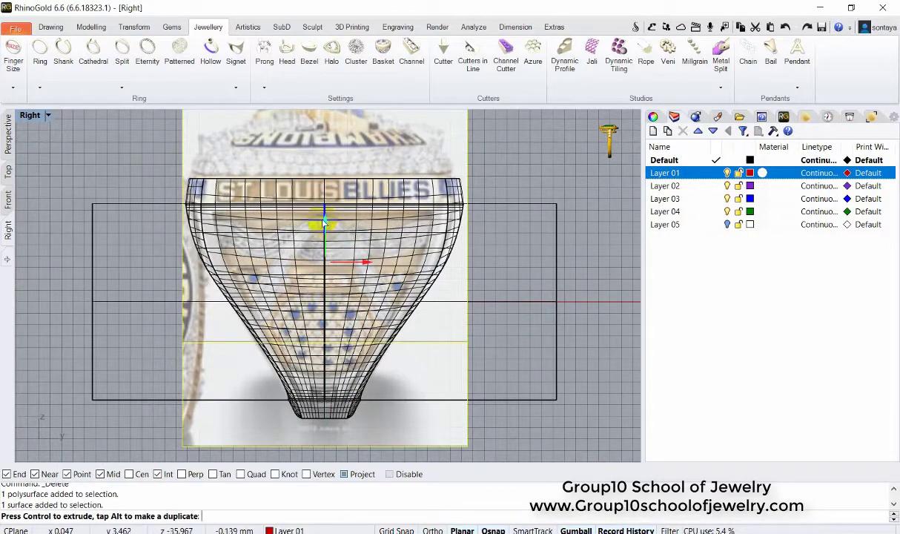
pyautogui.click(408, 177)
pyautogui.press('Escape')
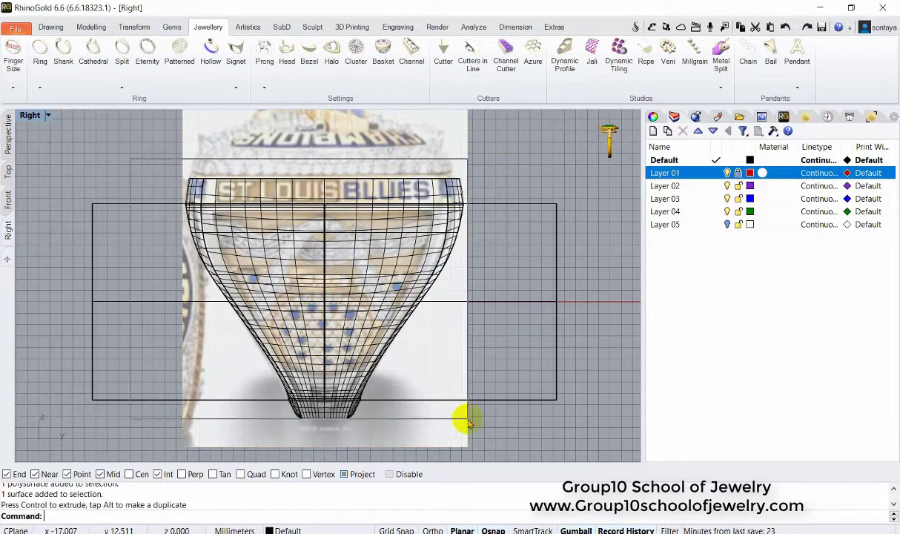
# Step: Cage-edit the ring together with the gauge, and hide one cutting cylinder
pyautogui.moveTo(465, 422); pyautogui.dragTo(265, 205)
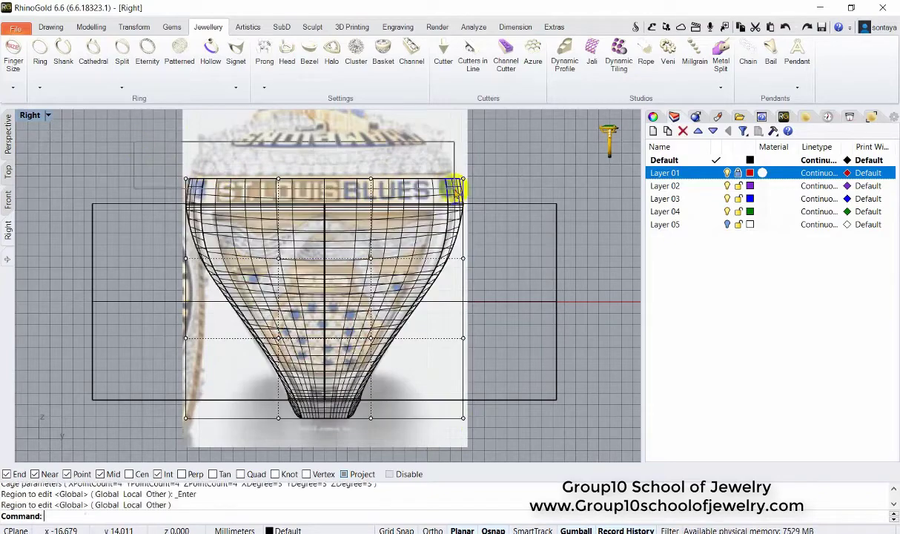
pyautogui.click(260, 176)
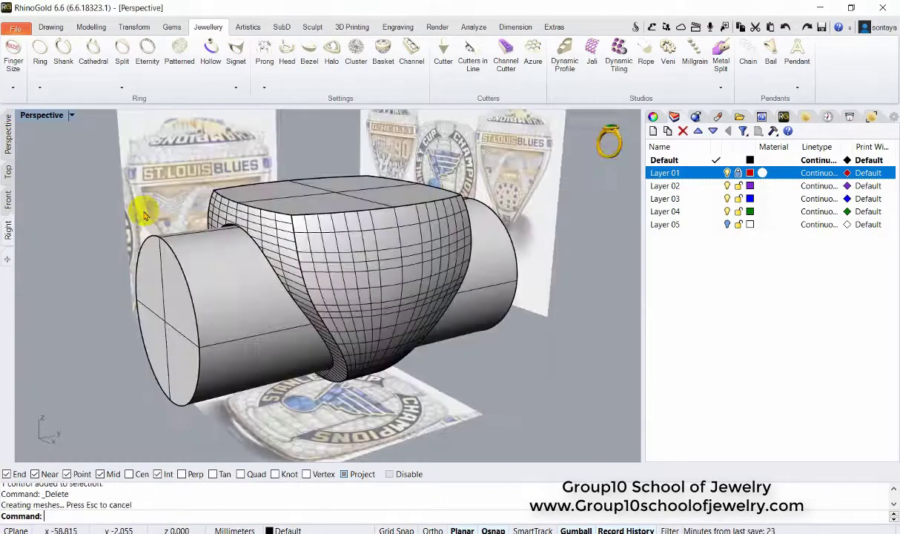
pyautogui.click(396, 251)
pyautogui.hotkey('ctrl', 'h')
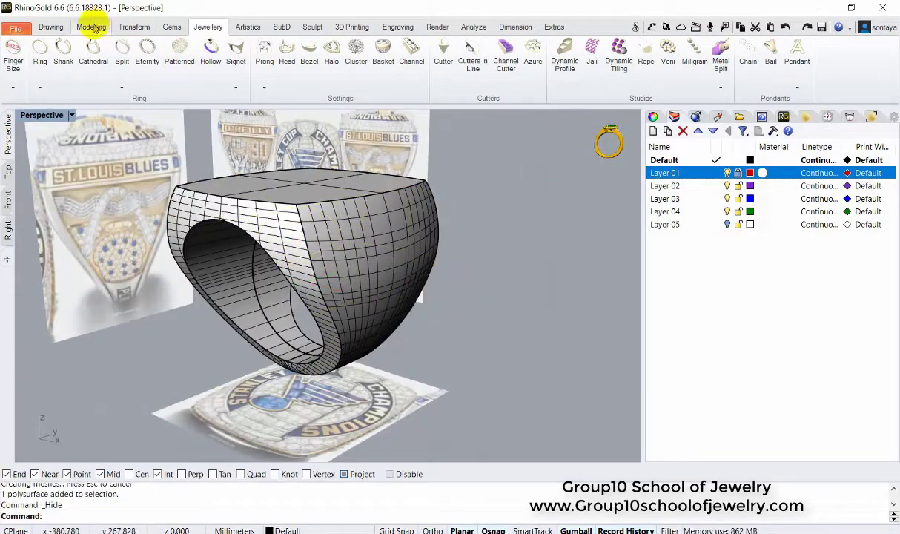
# Step: Show the hidden cylinders and Boolean-difference them from the ring to cut the finger hole
pyautogui.click(93, 27)
pyautogui.moveTo(241, 222); pyautogui.dragTo(472, 237, button='right')
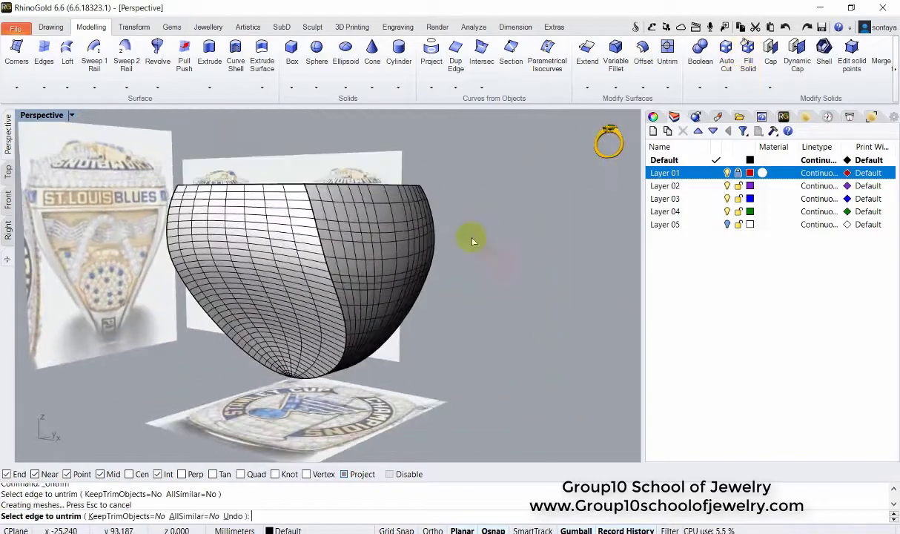
pyautogui.hotkey('ctrl', 'alt', 'h')
pyautogui.click(434, 231)
pyautogui.press('Return')
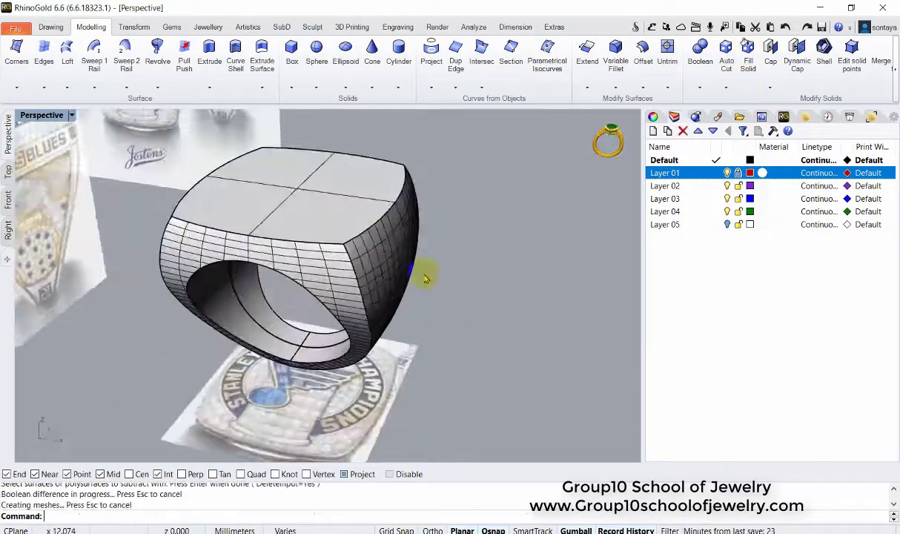
pyautogui.moveTo(422, 271)
pyautogui.mouseDown(button='right')
pyautogui.moveTo(8, 187)
pyautogui.moveTo(199, 217)
pyautogui.moveTo(164, 221)
pyautogui.moveTo(136, 250)
pyautogui.mouseUp(button='right')
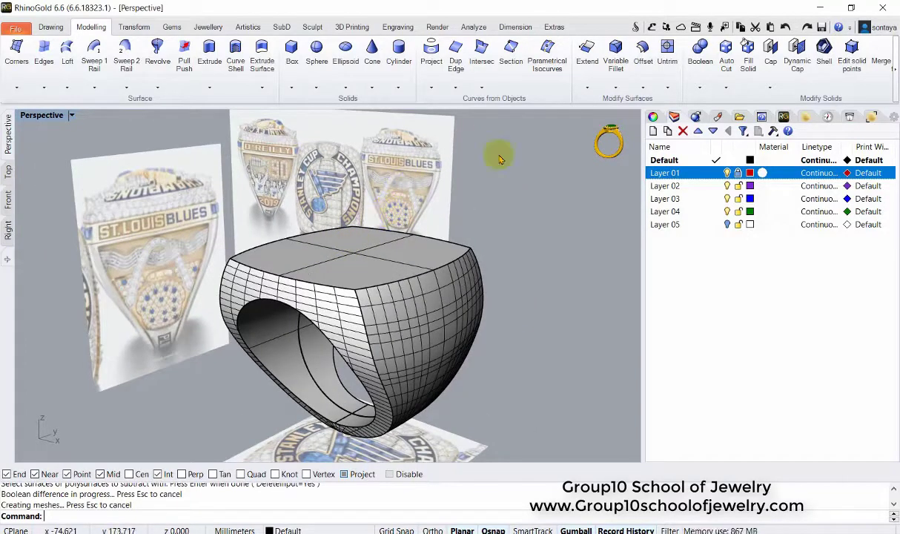
pyautogui.click(616, 61)
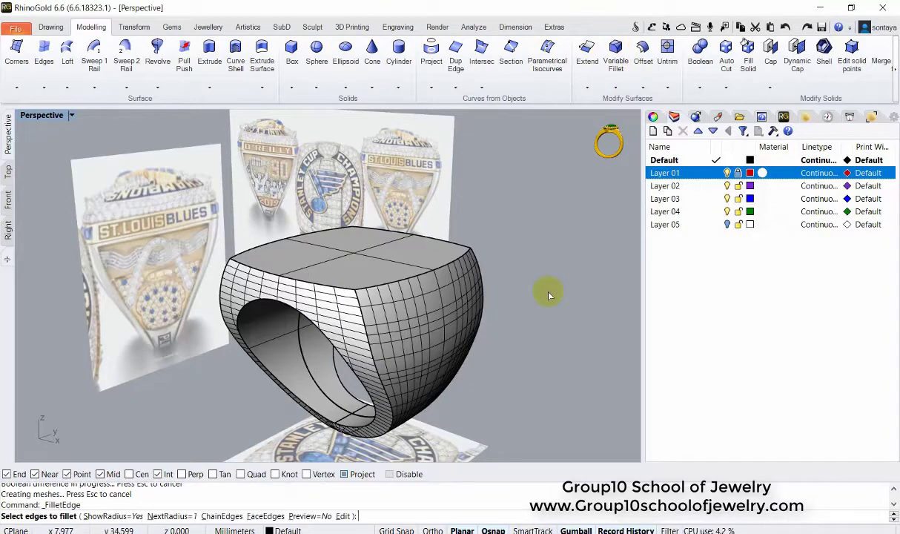
pyautogui.click(347, 298)
pyautogui.press('Return')
pyautogui.hotkey('ctrl', 'z')
pyautogui.moveTo(502, 299); pyautogui.dragTo(398, 291, button='right')
pyautogui.click(382, 295)
pyautogui.press('Return')
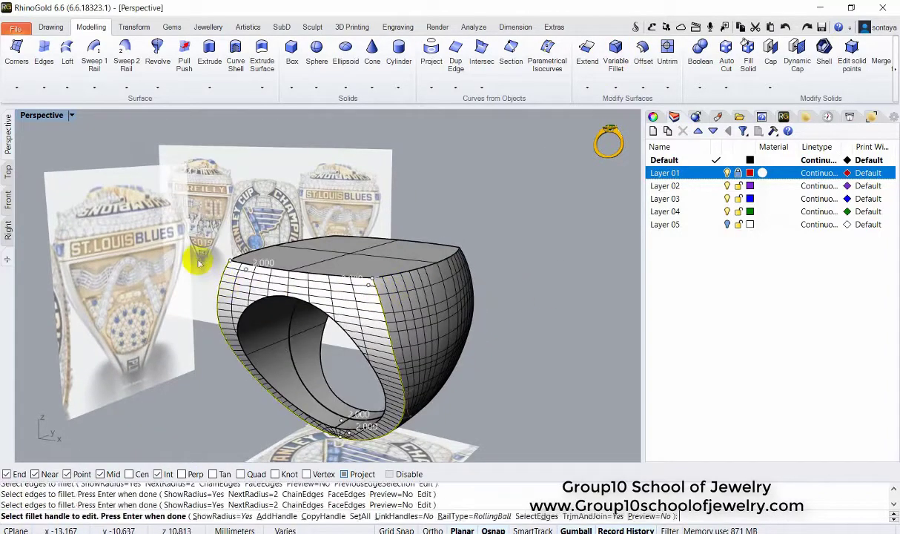
pyautogui.press('Return')
pyautogui.moveTo(195, 255)
pyautogui.mouseDown(button='right')
pyautogui.moveTo(339, 314)
pyautogui.moveTo(272, 283)
pyautogui.mouseUp(button='right')
pyautogui.hotkey('ctrl', 'z')
pyautogui.press('Return')
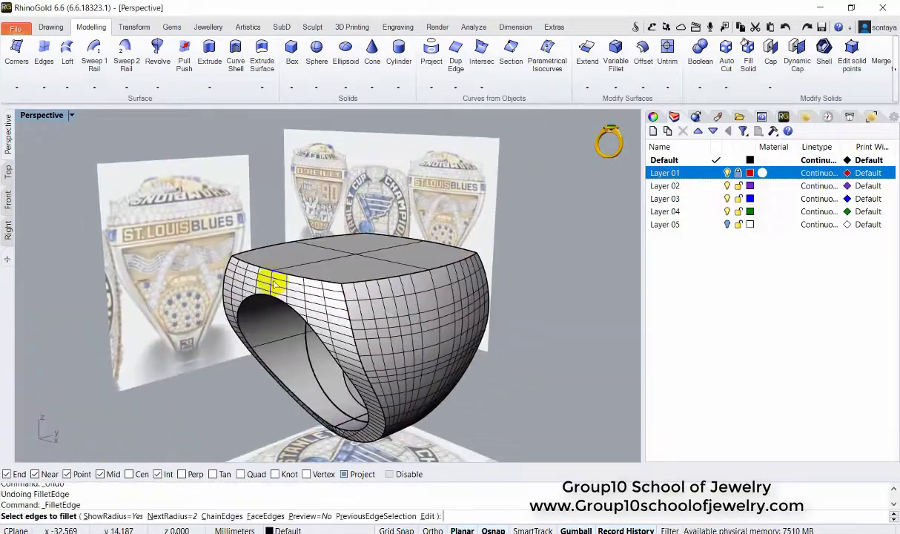
pyautogui.write('1.5')
pyautogui.click(357, 279)
pyautogui.press('Return')
pyautogui.press('Return')
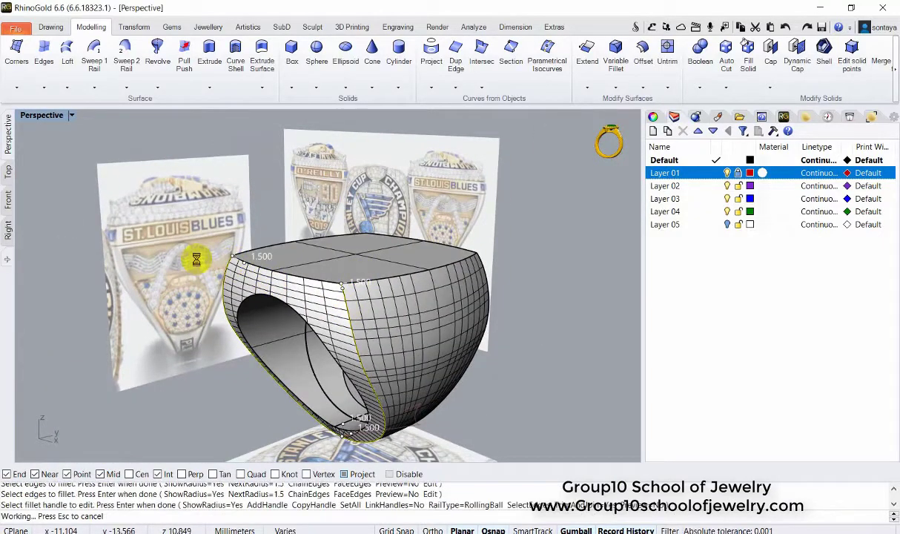
pyautogui.moveTo(197, 255)
pyautogui.mouseDown(button='right')
pyautogui.moveTo(328, 277)
pyautogui.moveTo(418, 276)
pyautogui.moveTo(482, 297)
pyautogui.moveTo(341, 219)
pyautogui.mouseUp(button='right')
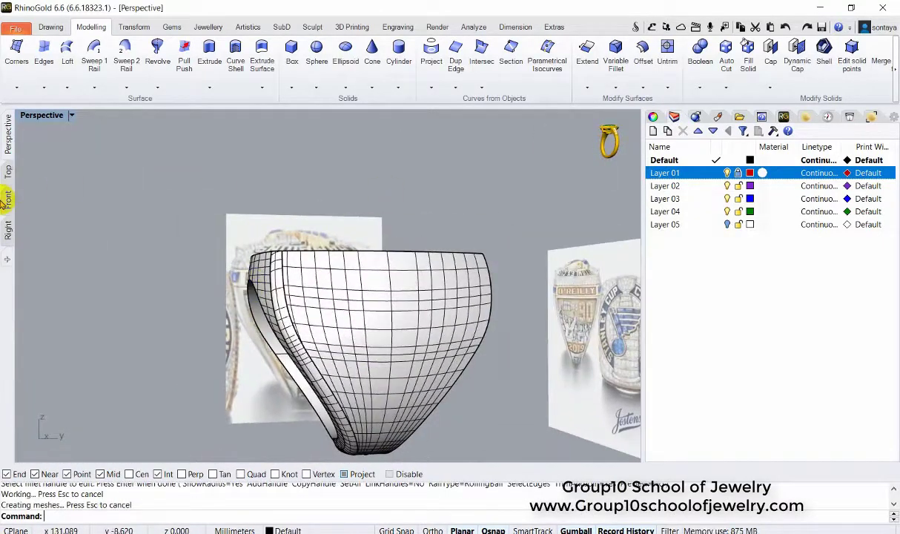
pyautogui.click(8, 228)
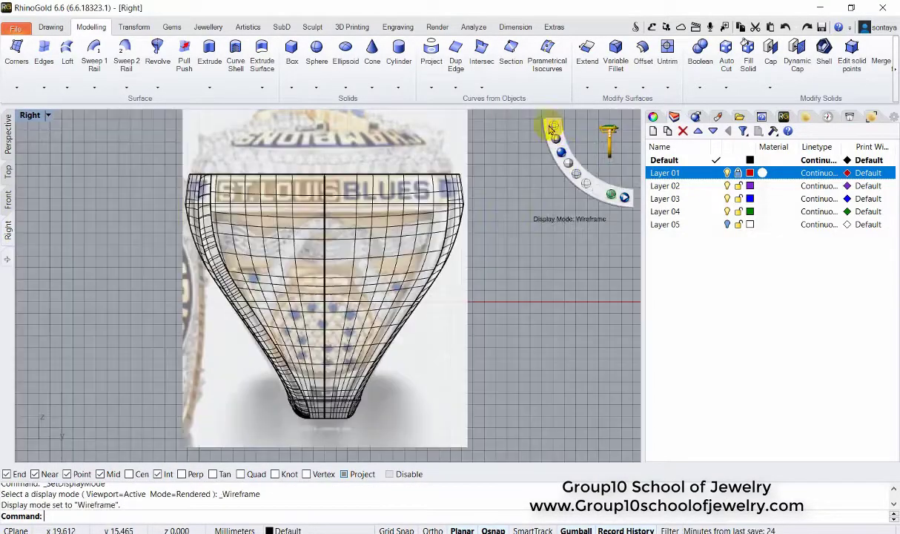
pyautogui.hotkey('ctrl', 'z')
pyautogui.click(8, 133)
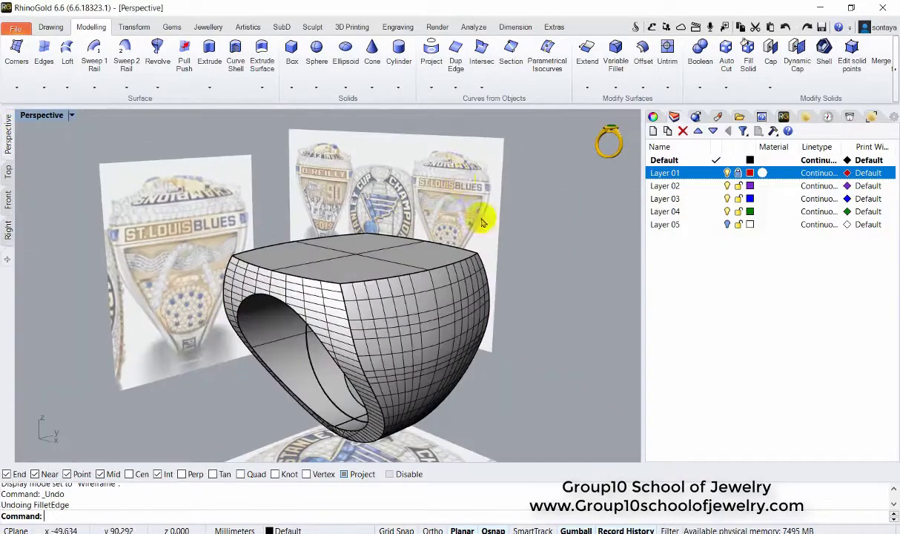
pyautogui.write('1.2')
pyautogui.click(374, 289)
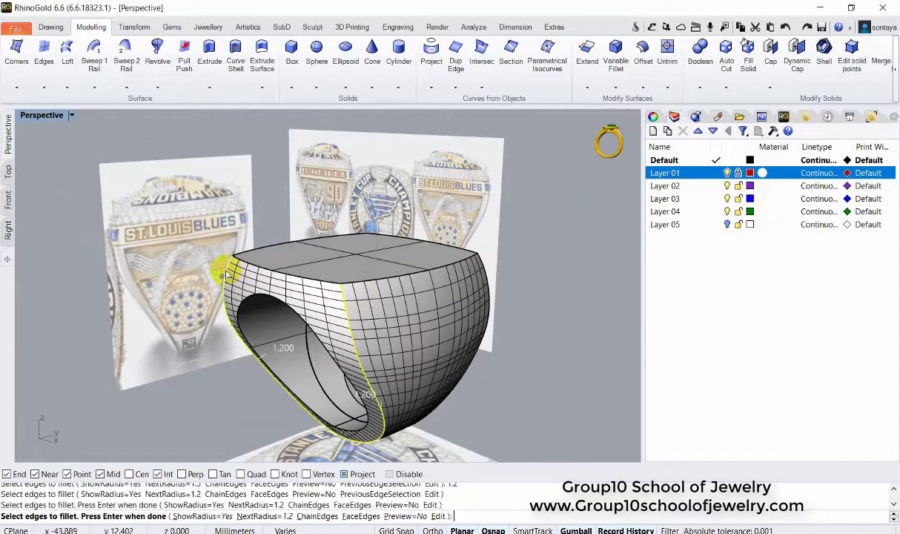
pyautogui.press('Return')
pyautogui.press('Return')
pyautogui.click(8, 228)
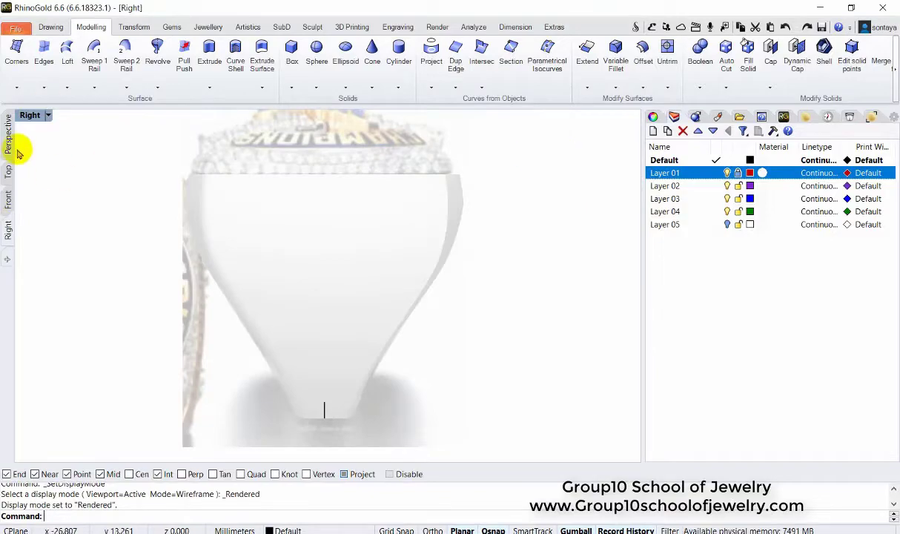
pyautogui.click(9, 143)
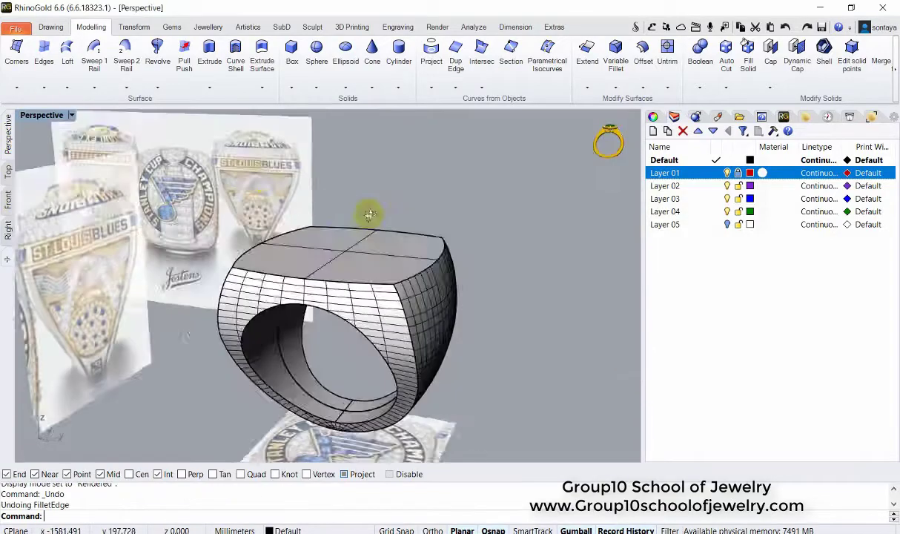
pyautogui.hotkey('ctrl', 'z')
pyautogui.press('Return')
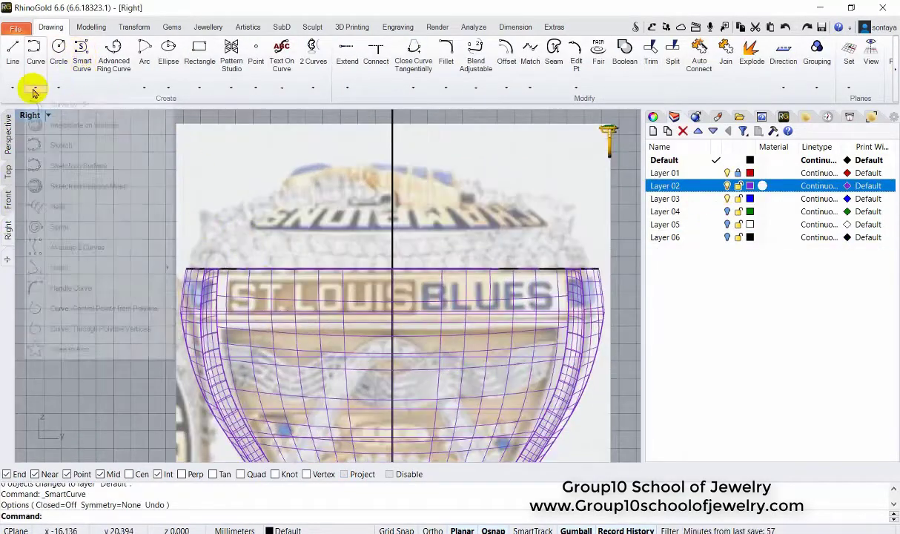
# Step: Draw a curved arc profile up from the ring top and a short horizontal line at its end
pyautogui.click(36, 51)
pyautogui.scroll(3, 203, 215)
pyautogui.click(173, 321)
pyautogui.click(188, 277)
pyautogui.click(218, 248)
pyautogui.click(252, 235)
pyautogui.scroll(-3, 252, 234)
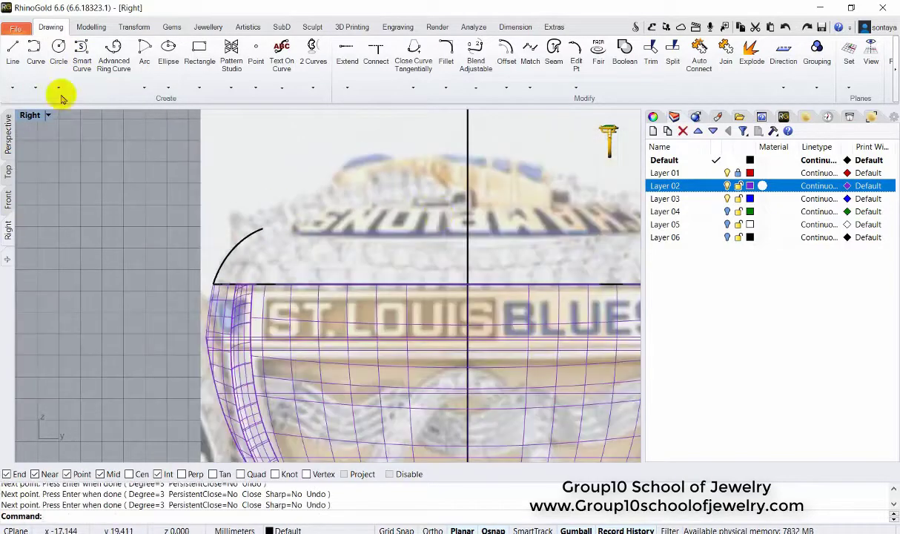
pyautogui.click(13, 51)
pyautogui.click(257, 235)
pyautogui.click(244, 235)
# Step: Trim the horizontal line at the arc and delete the leftover line piece
pyautogui.scroll(3, 264, 243)
pyautogui.click(252, 259)
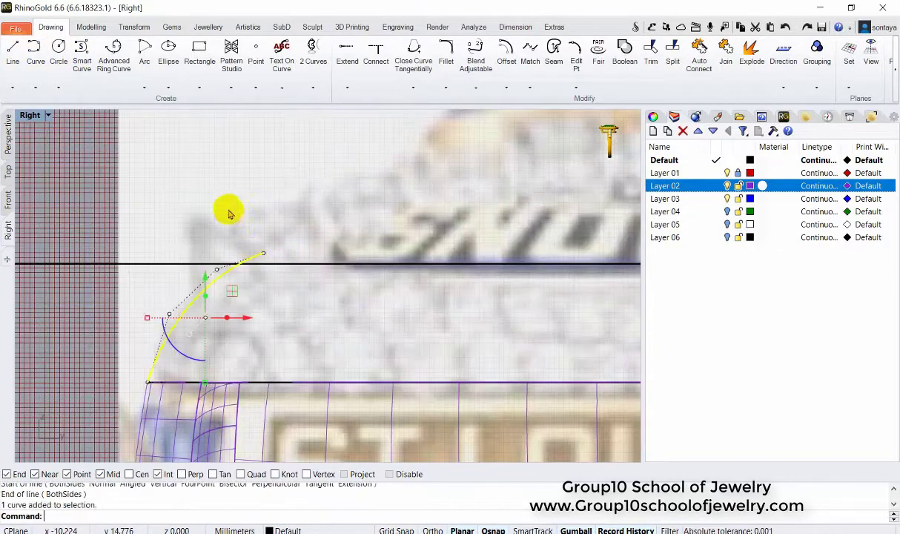
pyautogui.keyDown('shift'); pyautogui.click(296, 264); pyautogui.keyUp('shift')
pyautogui.click(346, 227)
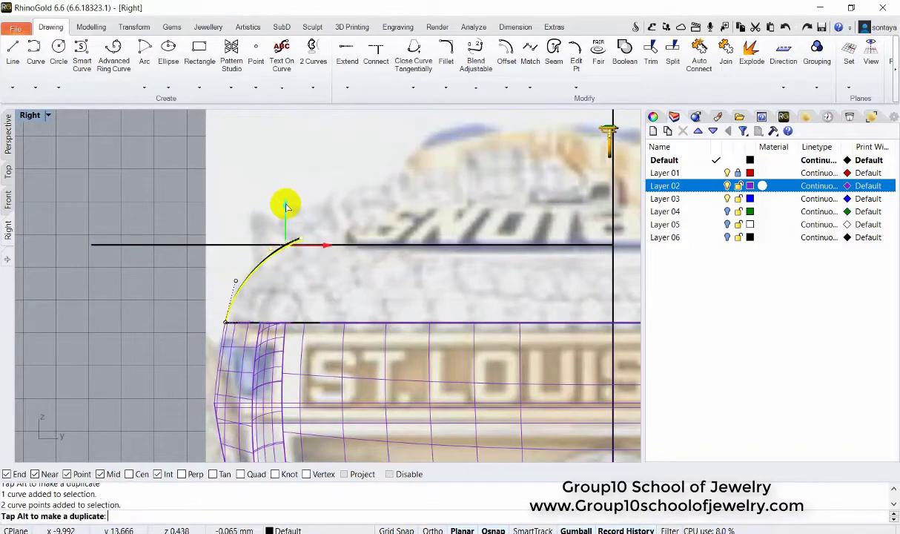
pyautogui.click(651, 53)
pyautogui.click(257, 231)
pyautogui.press('Return')
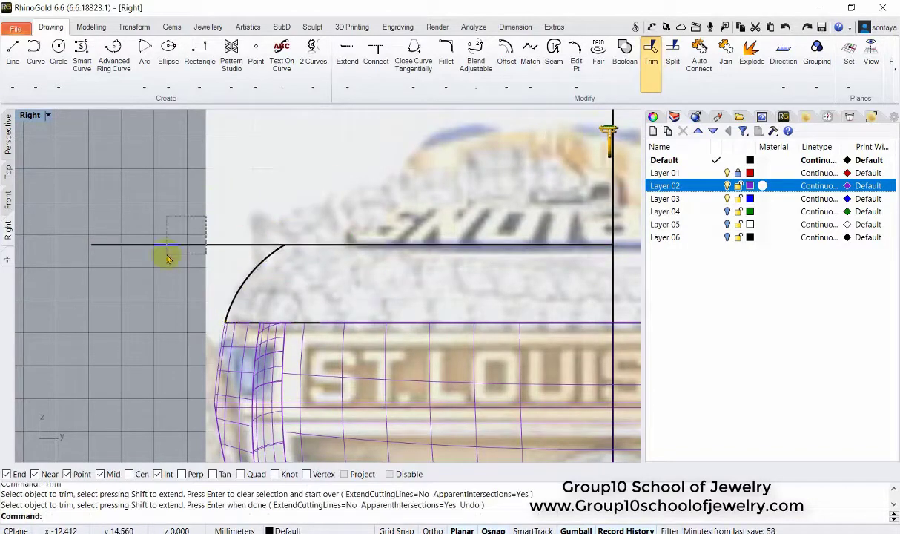
pyautogui.click(167, 252)
pyautogui.press('Delete')
pyautogui.scroll(-3, 221, 231)
# Step: RailRevolve the arc profile along the ring's top edge around the vertical axis line
pyautogui.click(7, 132)
pyautogui.moveTo(245, 245); pyautogui.dragTo(310, 250, button='right')
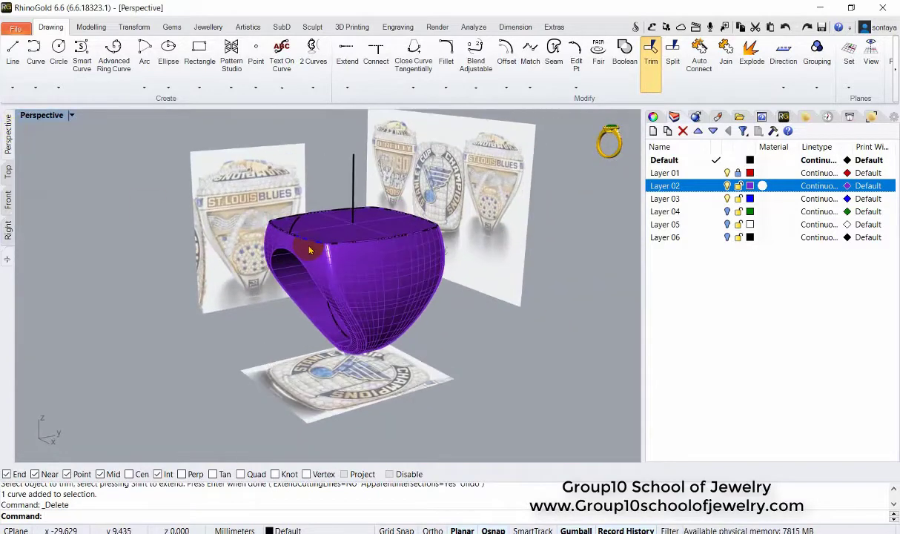
pyautogui.scroll(2, 310, 250)
pyautogui.click(91, 27)
pyautogui.rightClick(157, 54)
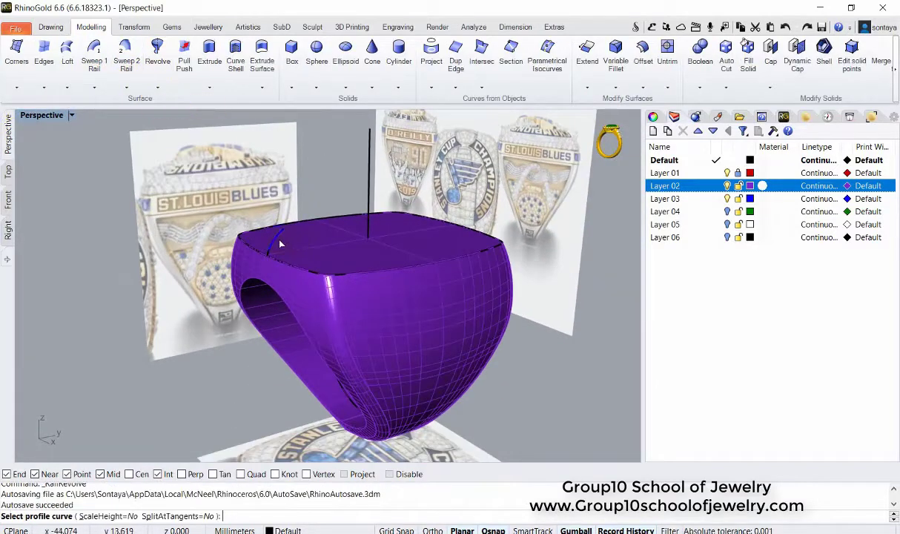
pyautogui.click(289, 261)
pyautogui.click(369, 211)
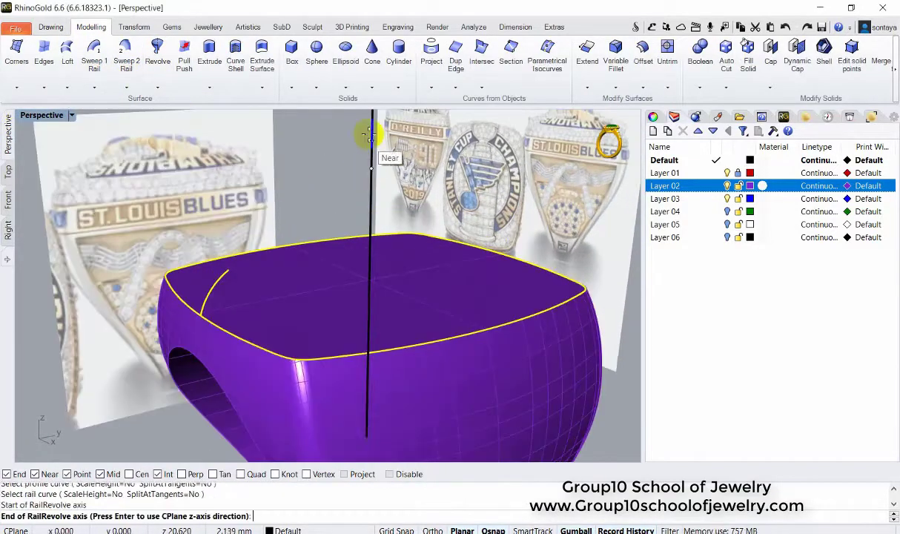
pyautogui.click(363, 132)
# Step: Check the revolved band in Front view rendered and wireframe, then undo it
pyautogui.click(8, 199)
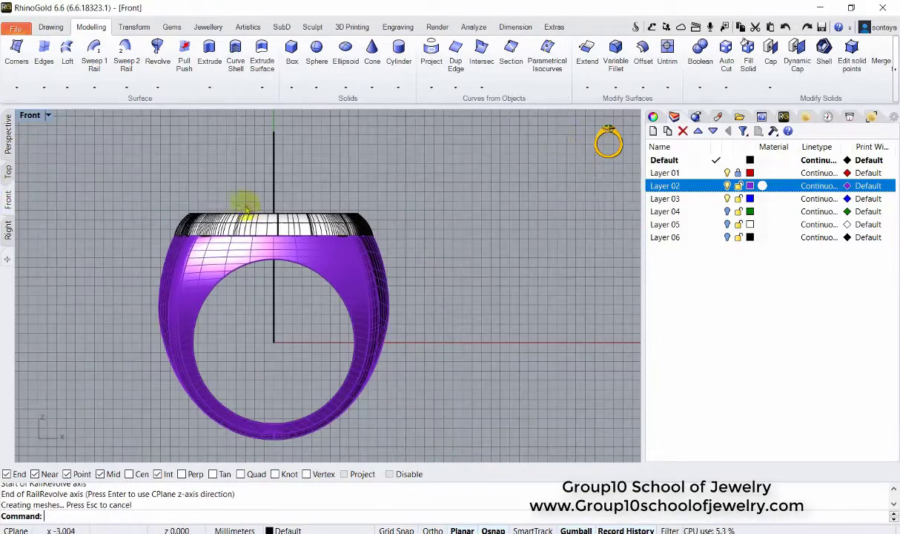
pyautogui.click(562, 154)
pyautogui.click(555, 126)
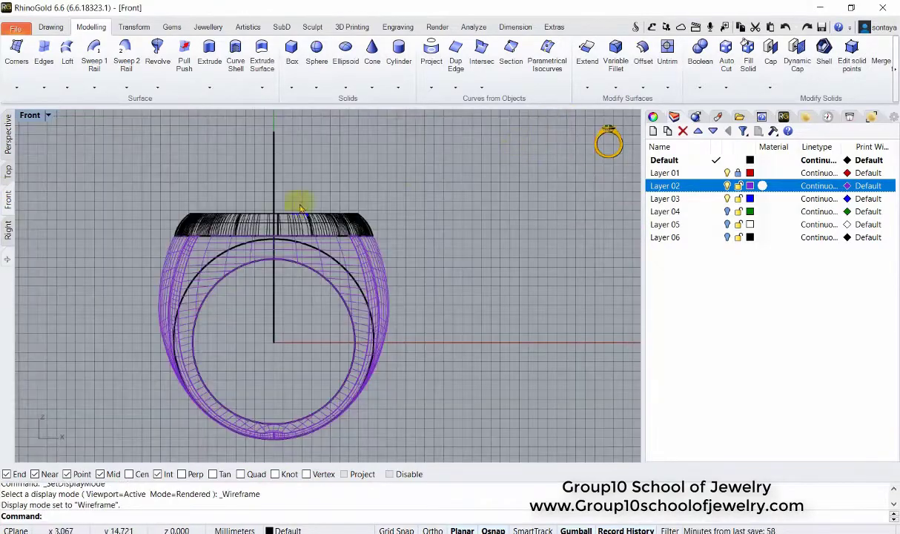
pyautogui.hotkey('ctrl', 'z')
# Step: Move the arc profile to the ring top's outer corner and stretch the ring slightly wider
pyautogui.click(7, 232)
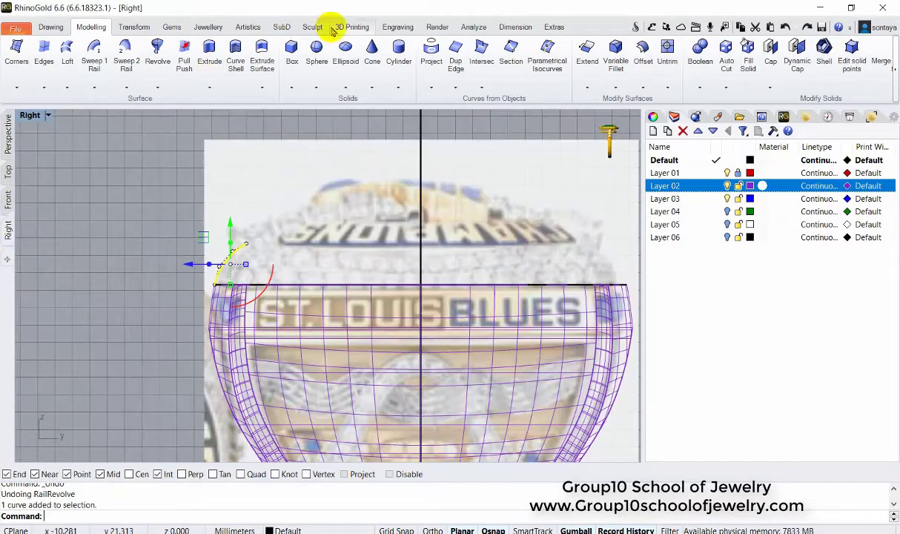
pyautogui.scroll(-8, 382, 28)
pyautogui.scroll(2, 312, 29)
pyautogui.click(230, 256)
pyautogui.scroll(3, 224, 276)
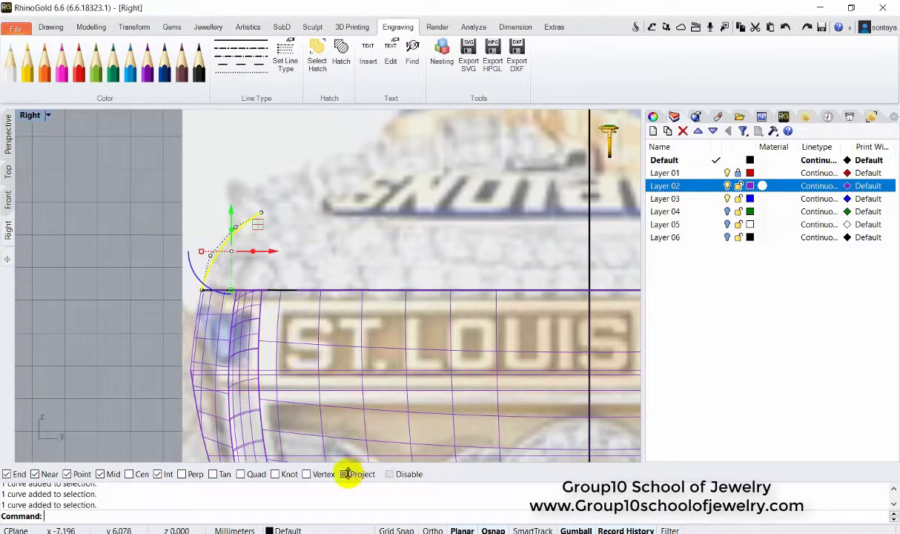
pyautogui.scroll(9, 97, 27)
pyautogui.scroll(-2, 97, 27)
pyautogui.click(13, 55)
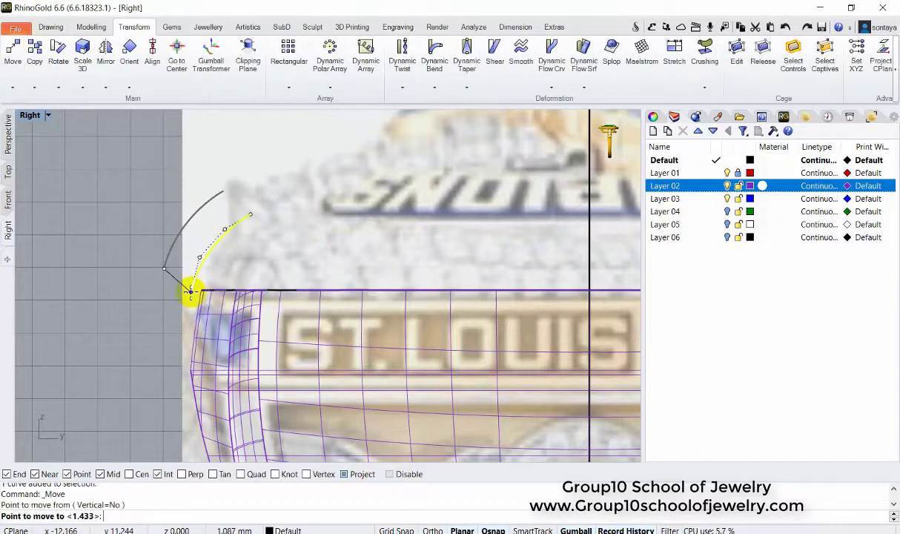
pyautogui.click(8, 135)
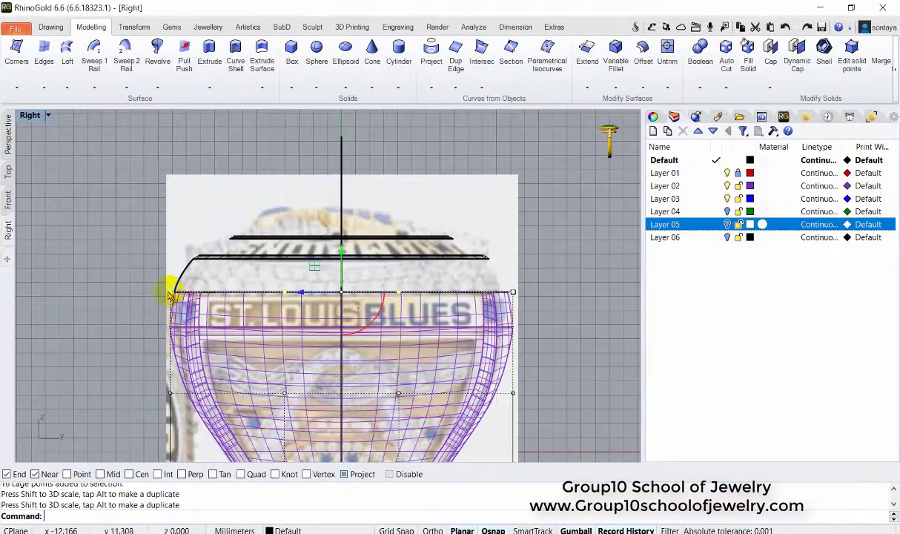
pyautogui.hotkey('ctrl', 'z')
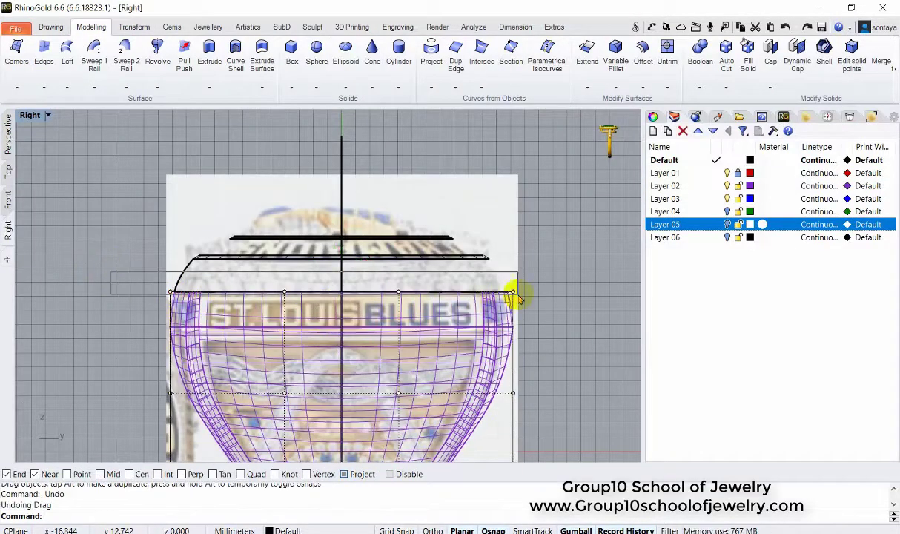
pyautogui.moveTo(170, 293); pyautogui.dragTo(165, 293)
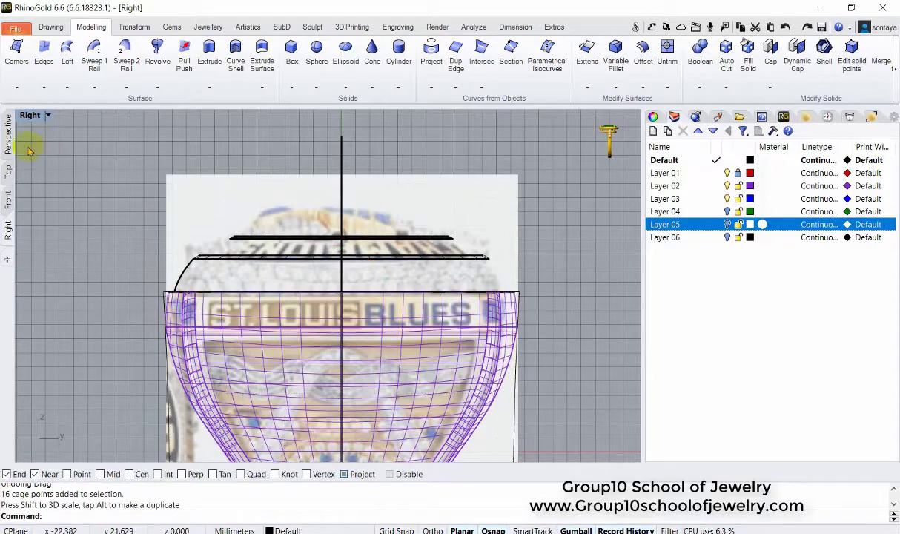
# Step: Delete the cage box from around the ring
pyautogui.click(8, 134)
pyautogui.click(394, 263)
pyautogui.press('Delete')
pyautogui.moveTo(424, 312)
pyautogui.mouseDown(button='right')
pyautogui.moveTo(430, 358)
pyautogui.moveTo(195, 310)
pyautogui.moveTo(170, 254)
pyautogui.moveTo(476, 287)
pyautogui.moveTo(447, 237)
pyautogui.mouseUp(button='right')
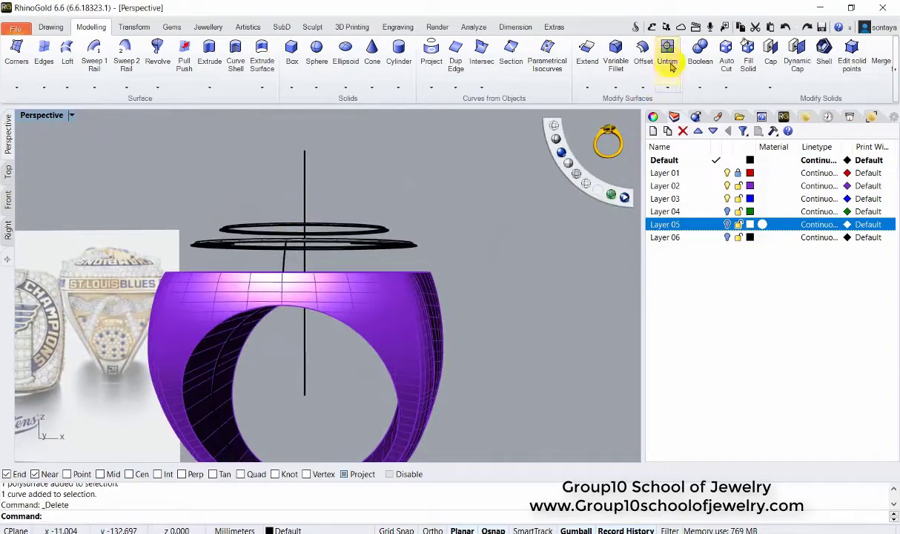
# Step: Untrim the ring's circular top edge, checking it in wireframe and shaded display
pyautogui.click(747, 63)
pyautogui.moveTo(488, 291); pyautogui.dragTo(519, 222, button='right')
pyautogui.click(554, 126)
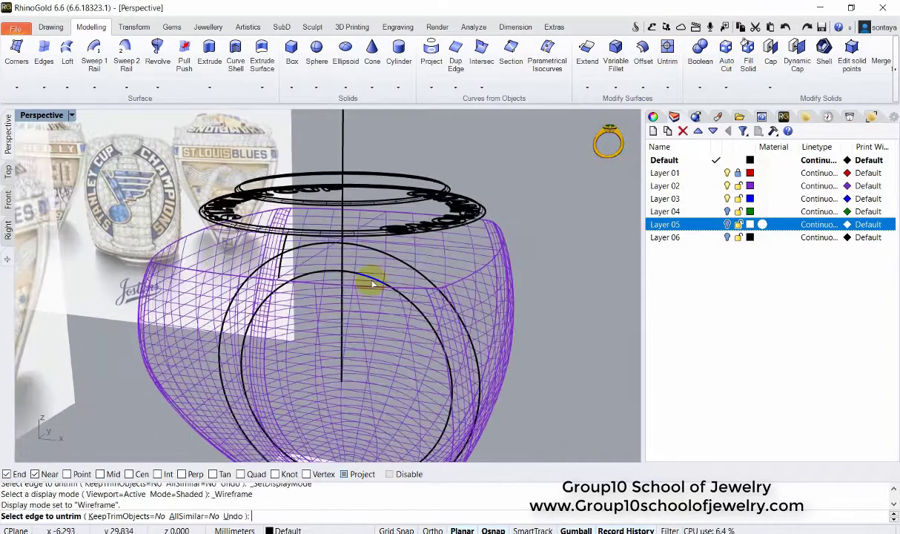
pyautogui.click(374, 282)
pyautogui.press('Return')
pyautogui.moveTo(444, 296); pyautogui.dragTo(388, 325, button='right')
pyautogui.click(563, 145)
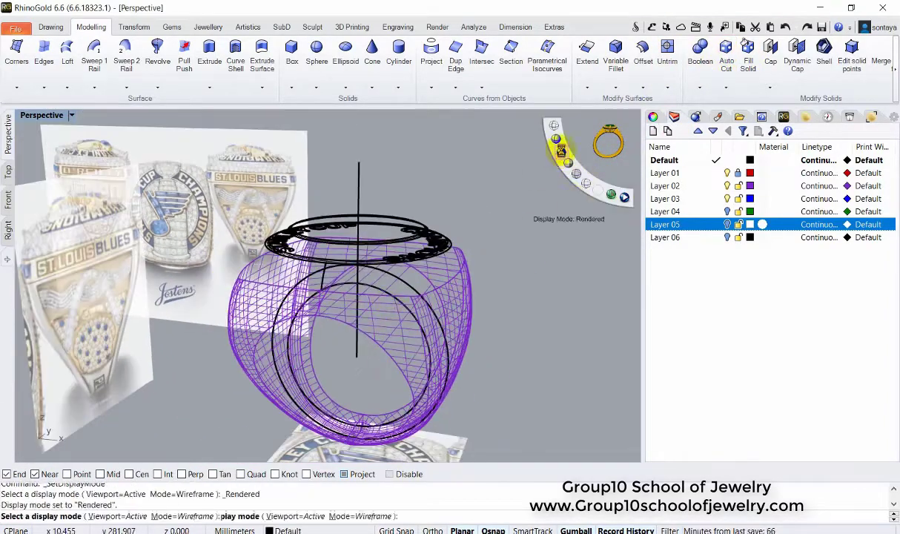
pyautogui.click(555, 139)
pyautogui.scroll(5, 249, 226)
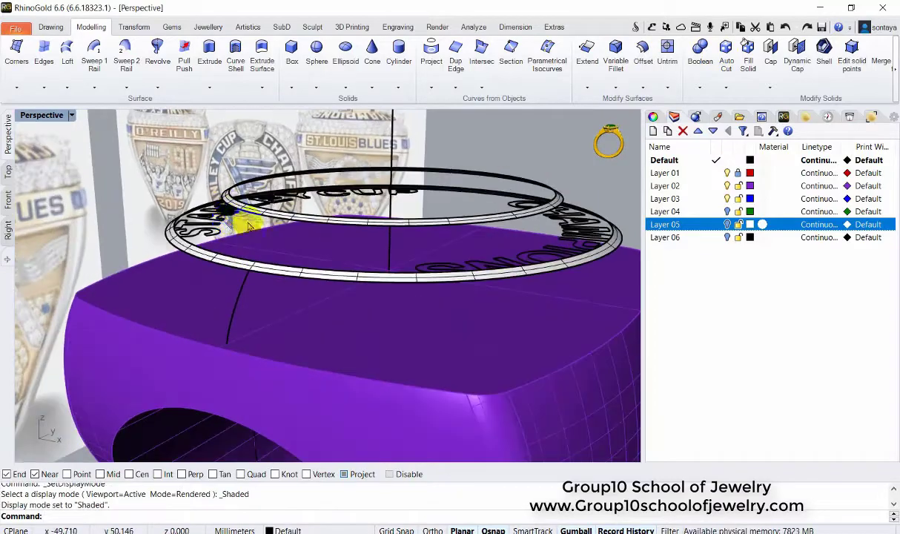
# Step: Start an arc in the Front view from the ring top corner toward the lower bezel ring
pyautogui.click(7, 200)
pyautogui.click(117, 280)
pyautogui.click(51, 26)
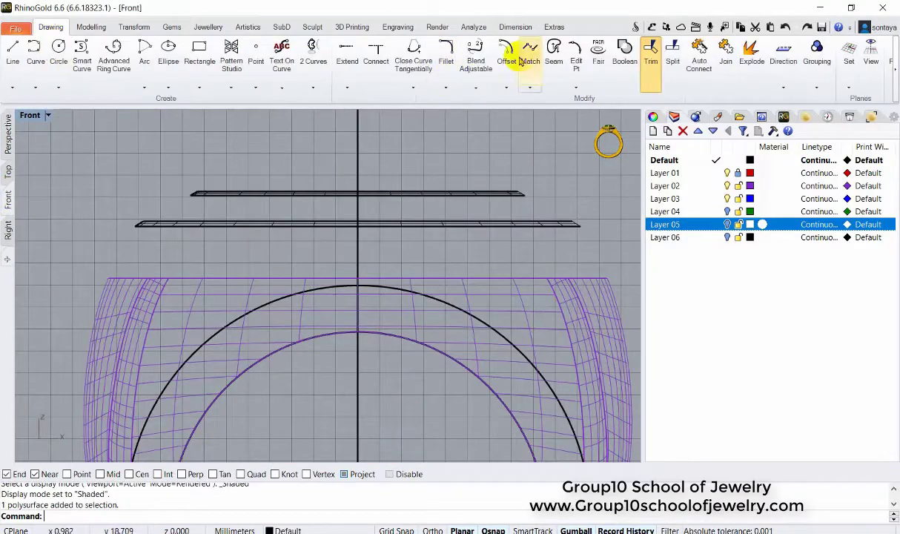
pyautogui.click(520, 59)
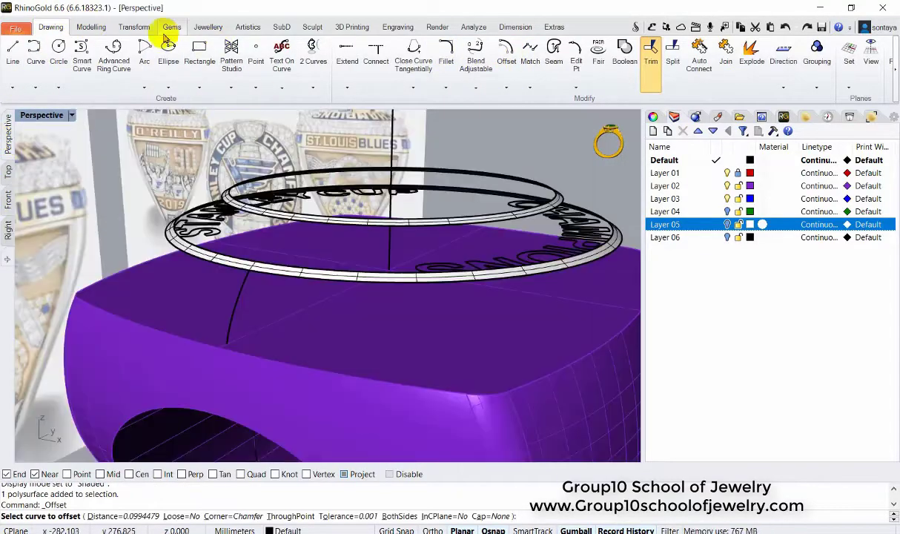
pyautogui.click(90, 26)
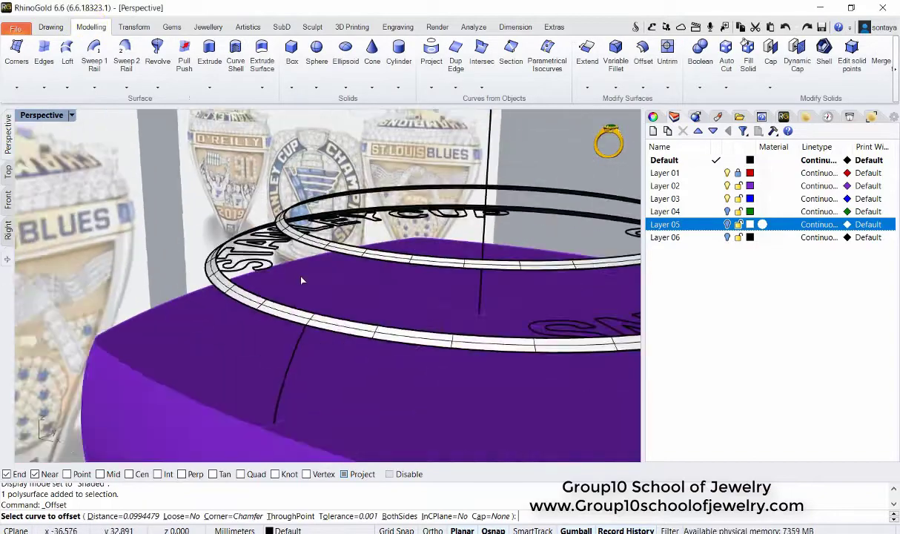
pyautogui.moveTo(285, 262); pyautogui.dragTo(372, 298, button='right')
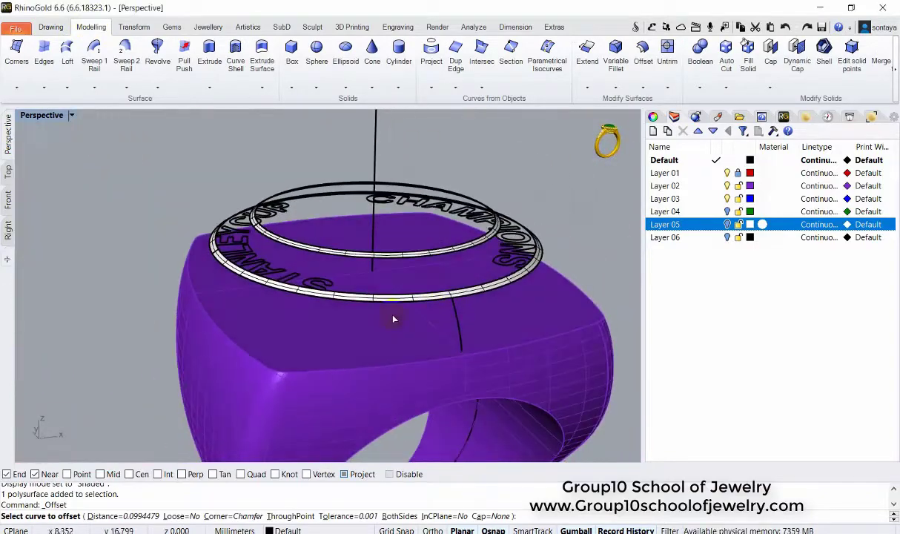
pyautogui.click(7, 199)
pyautogui.click(50, 27)
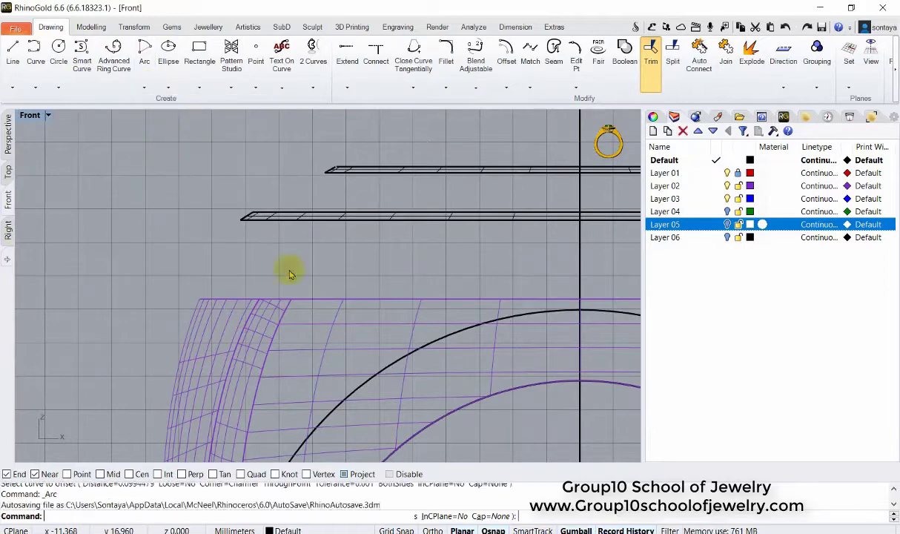
# Step: Finish the arc at the lower bezel ring and mirror it in X and Y around the top
pyautogui.click(191, 297)
pyautogui.scroll(-3, 220, 250)
pyautogui.click(7, 133)
pyautogui.click(490, 308)
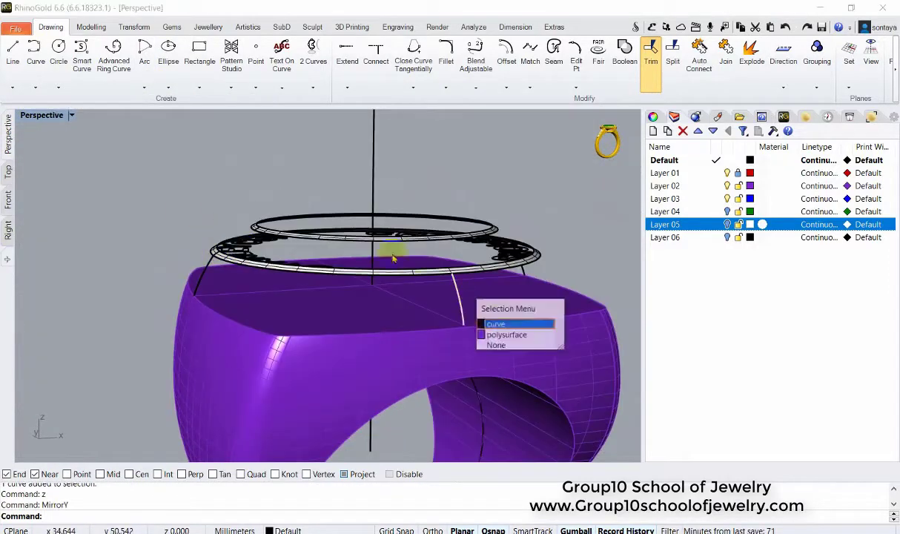
pyautogui.click(564, 315)
pyautogui.moveTo(475, 307)
pyautogui.mouseDown(button='right')
pyautogui.moveTo(503, 307)
pyautogui.moveTo(371, 244)
pyautogui.mouseUp(button='right')
pyautogui.scroll(5, 334, 282)
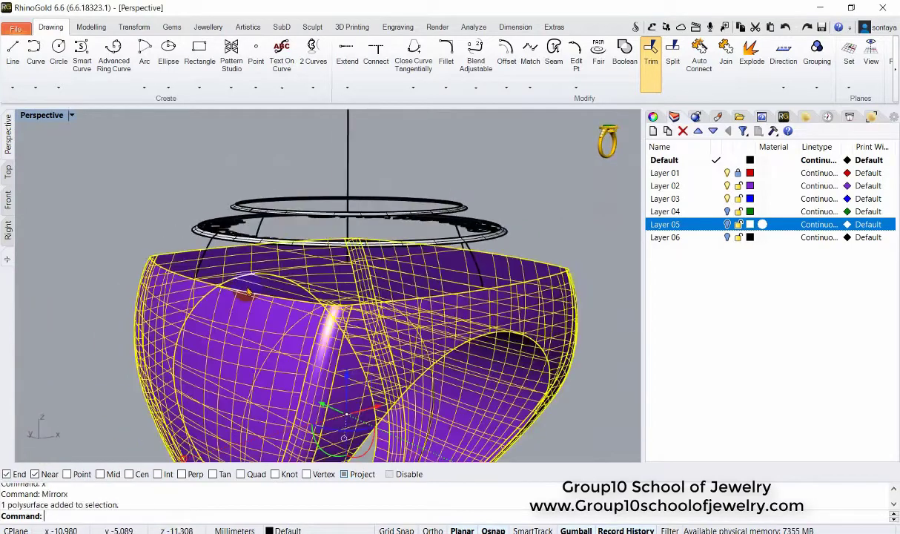
# Step: Duplicate the border of the ring's top face as a curve
pyautogui.click(91, 27)
pyautogui.click(431, 88)
pyautogui.click(455, 87)
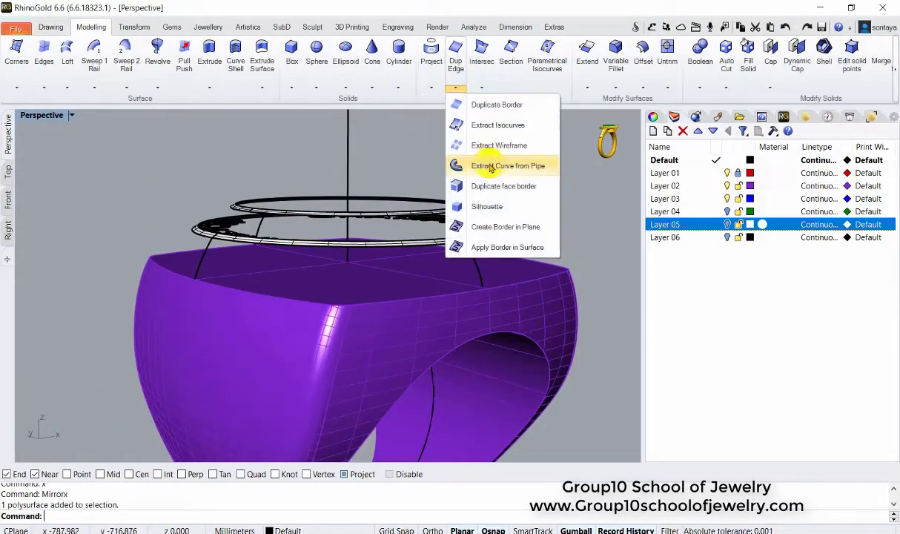
pyautogui.click(482, 105)
pyautogui.click(362, 265)
pyautogui.press('Return')
# Step: Select the arcs, top border and bezel ring curves, then hide everything else
pyautogui.click(217, 288)
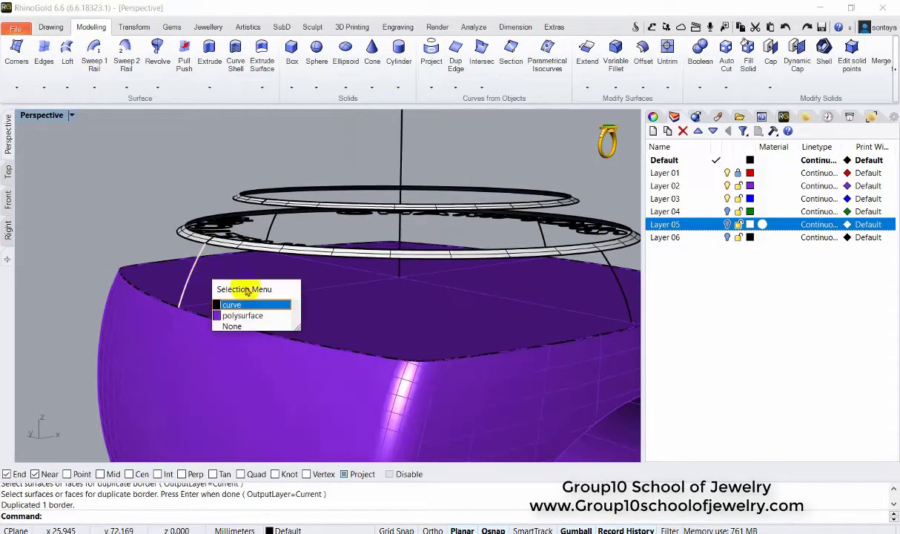
pyautogui.click(241, 317)
pyautogui.keyDown('shift'); pyautogui.click(195, 254); pyautogui.keyUp('shift')
pyautogui.click(231, 267)
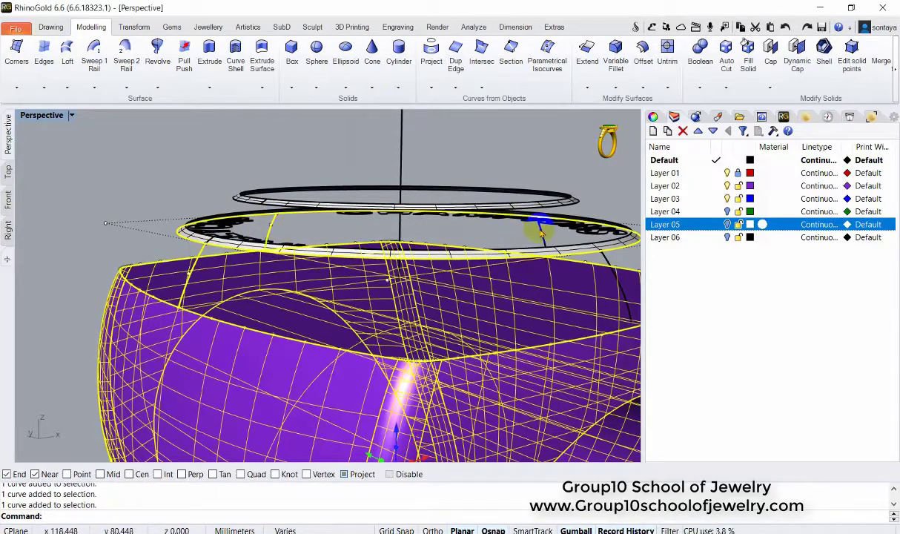
pyautogui.hotkey('ctrl', 'i')
pyautogui.hotkey('ctrl', 'h')
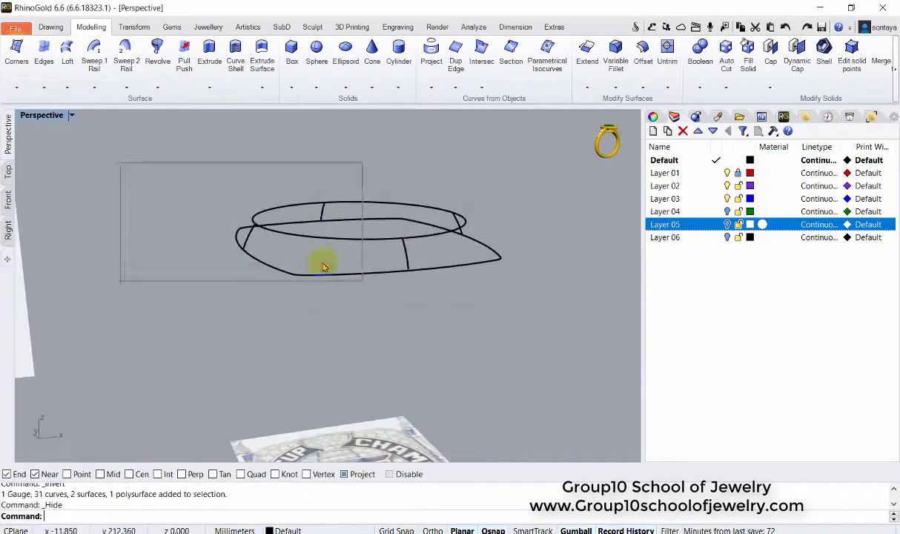
# Step: Try a network surface from all remaining curves, then cancel it
pyautogui.hotkey('ctrl', 'a')
pyautogui.click(67, 90)
pyautogui.moveTo(391, 412)
pyautogui.mouseDown(button='right')
pyautogui.moveTo(295, 326)
pyautogui.moveTo(457, 349)
pyautogui.mouseUp(button='right')
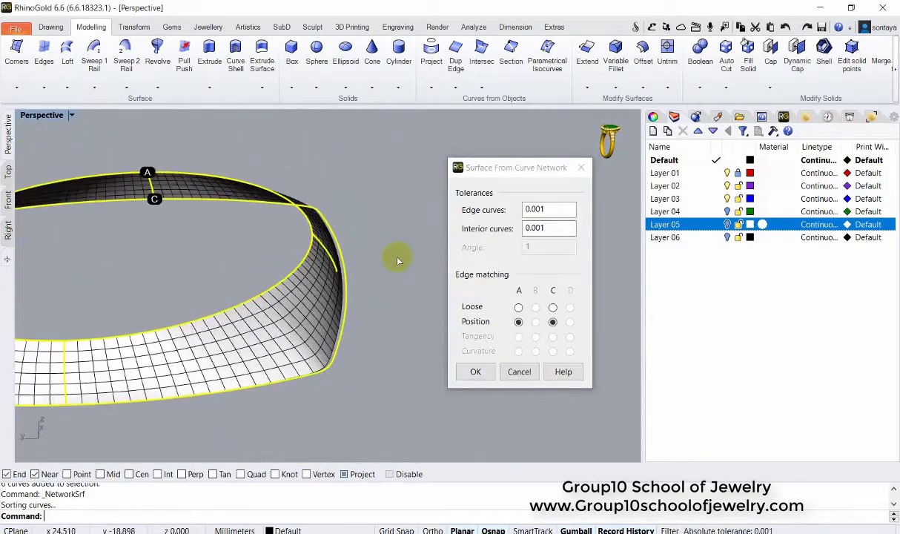
pyautogui.click(519, 371)
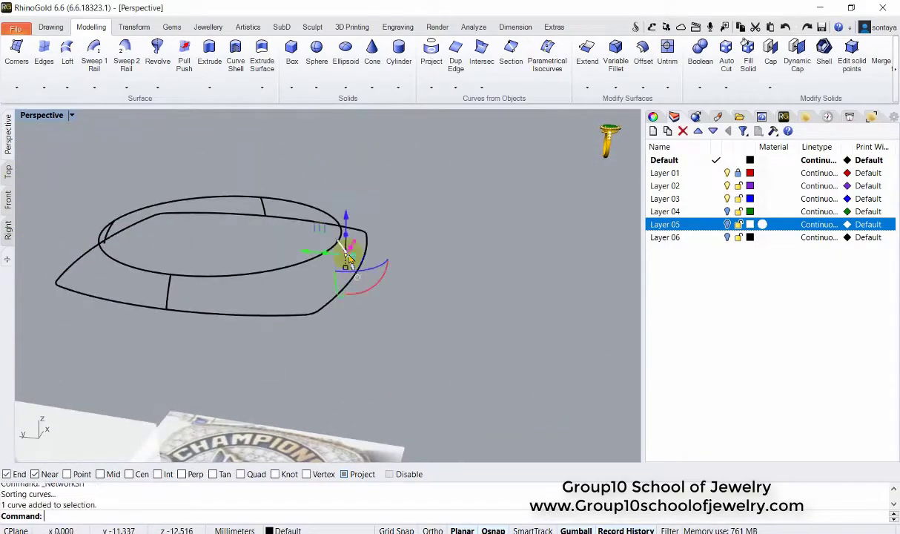
# Step: In the Right view, draw an arc from the top line's right end to the bottom line's end
pyautogui.click(8, 230)
pyautogui.scroll(2, 531, 292)
pyautogui.click(97, 280)
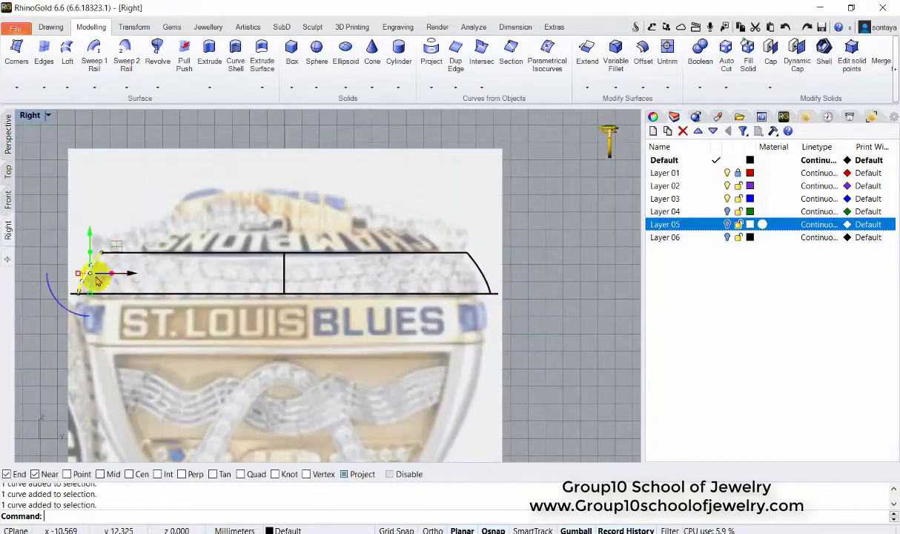
pyautogui.click(126, 26)
pyautogui.click(51, 26)
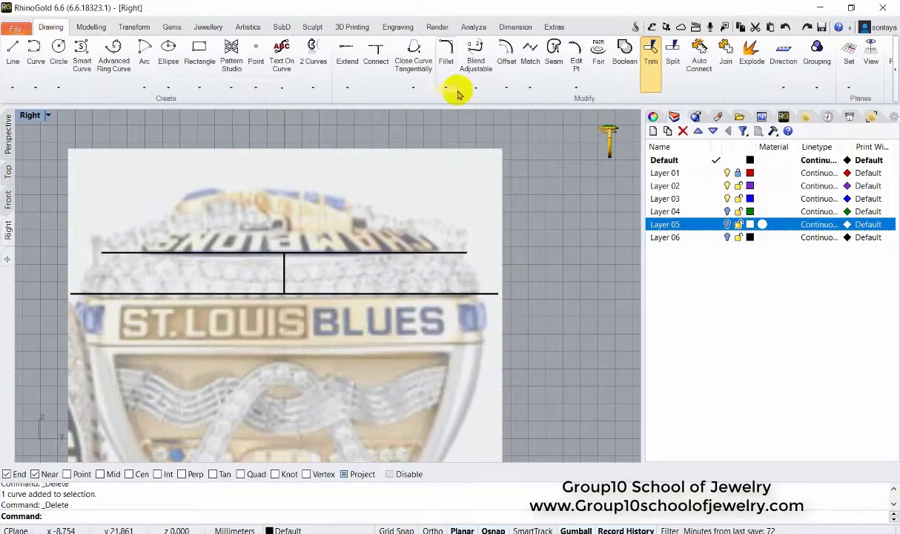
pyautogui.click(157, 84)
pyautogui.click(466, 253)
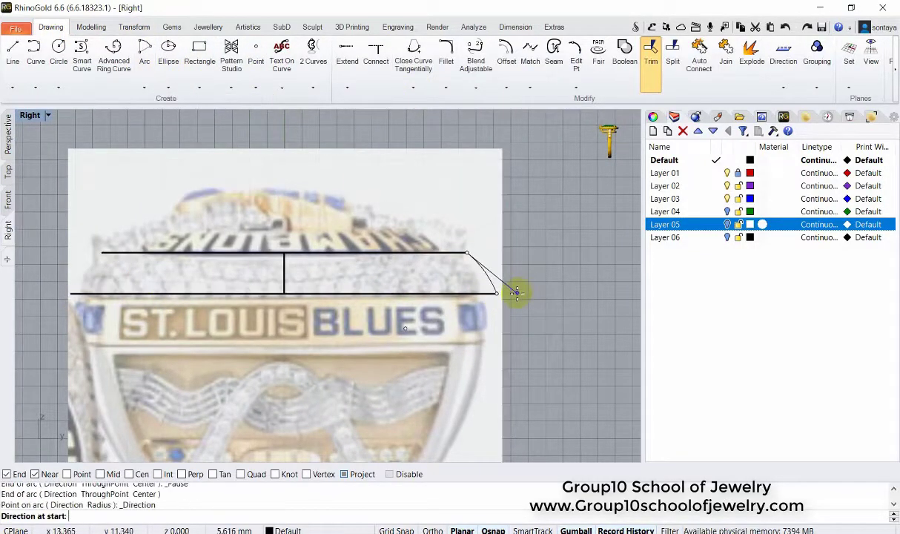
pyautogui.click(495, 291)
pyautogui.scroll(3, 504, 291)
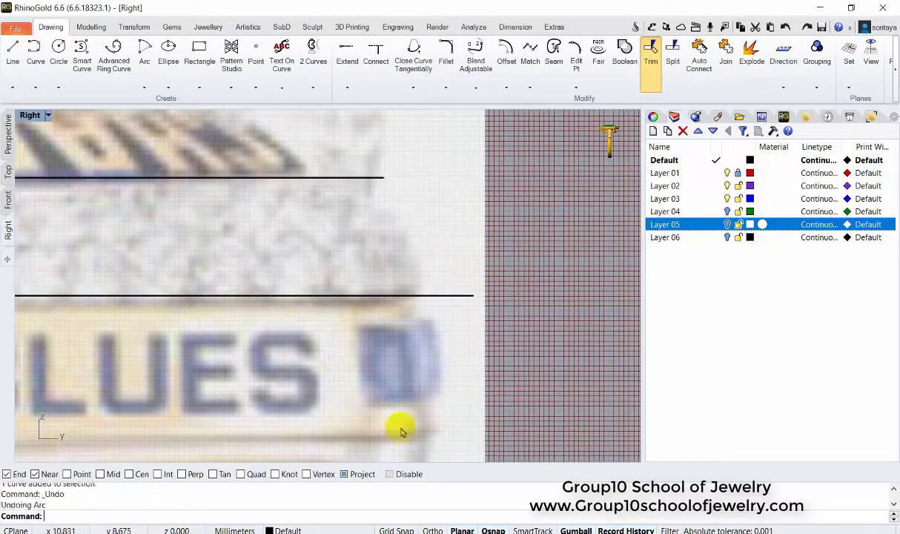
# Step: Draw another arc with Arc (Start, End) from the lower line to the top line's end
pyautogui.click(144, 87)
pyautogui.click(148, 143)
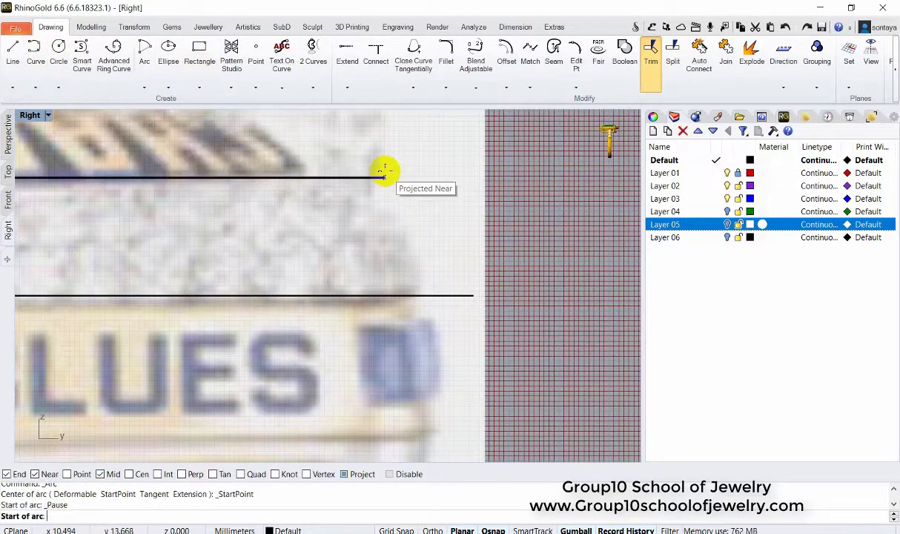
pyautogui.click(475, 294)
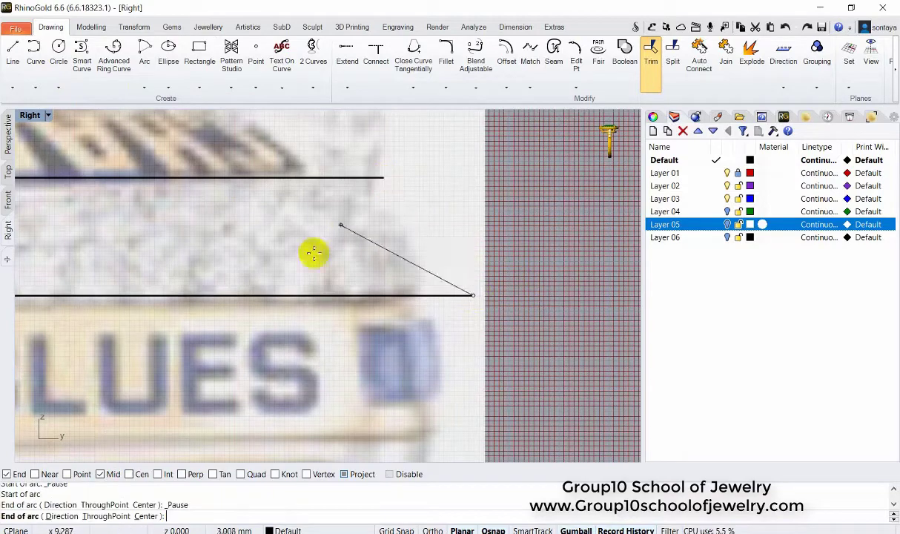
pyautogui.click(386, 190)
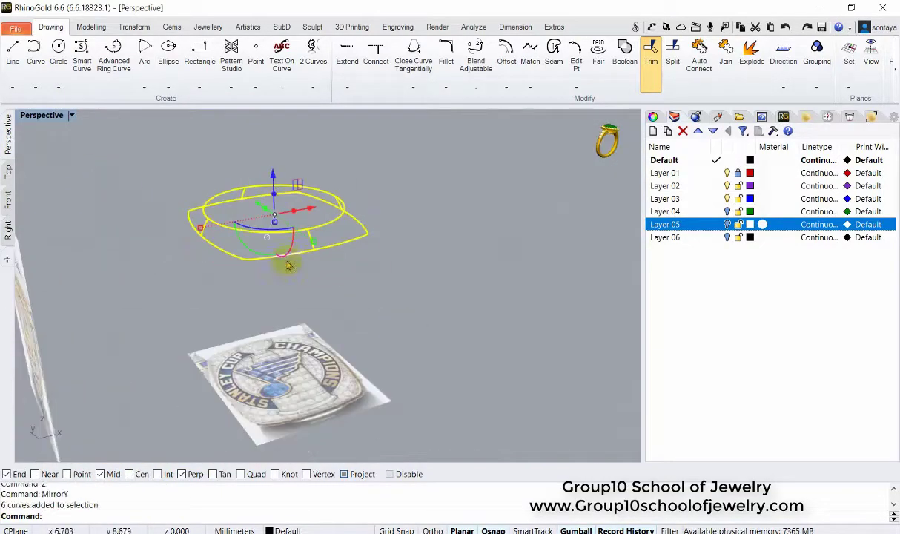
# Step: Build the sloped top band as a network surface from the curves
pyautogui.click(91, 27)
pyautogui.click(79, 107)
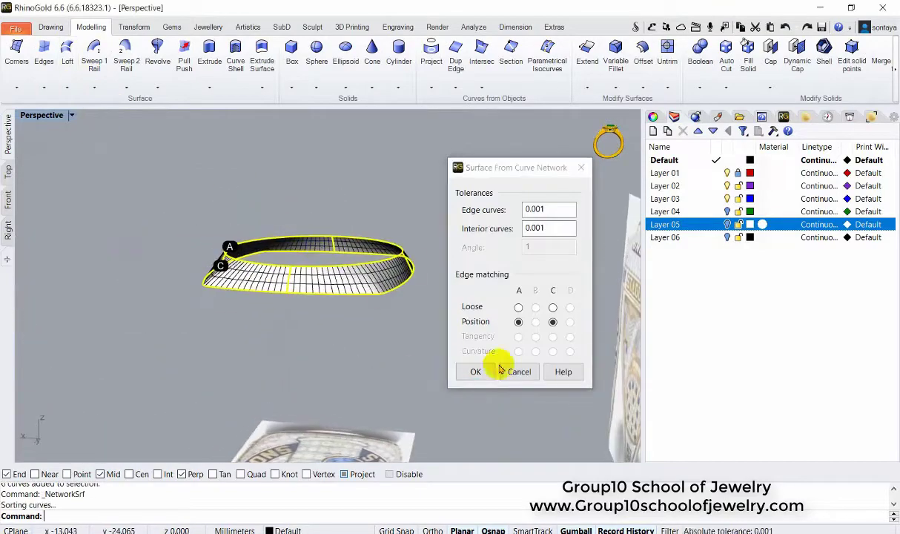
pyautogui.click(478, 371)
# Step: Shade the Front view and select the top band surface against the side reference
pyautogui.click(8, 198)
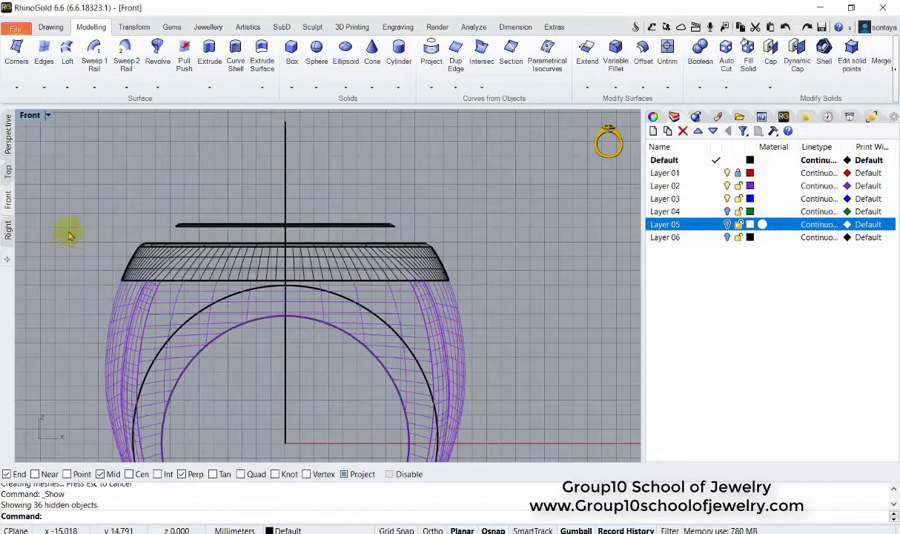
pyautogui.click(546, 157)
pyautogui.click(529, 177)
pyautogui.click(7, 230)
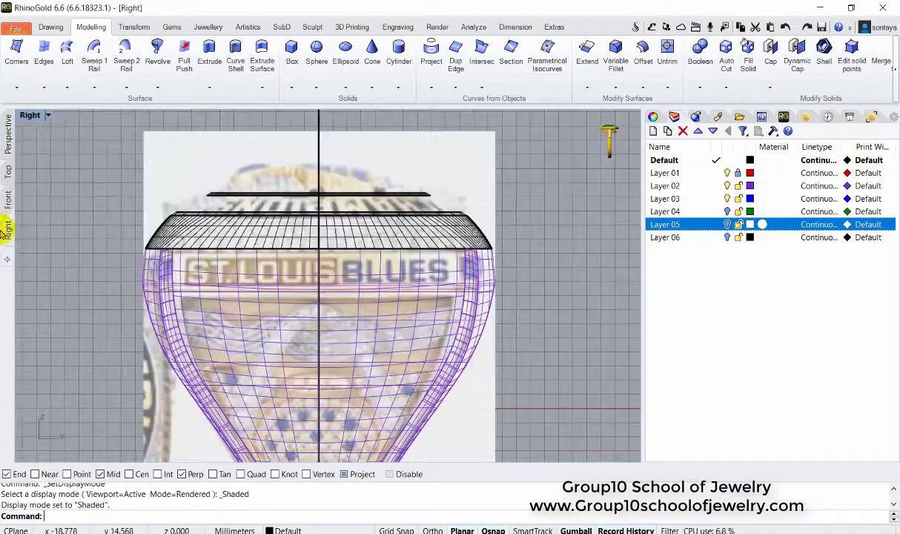
pyautogui.click(148, 234)
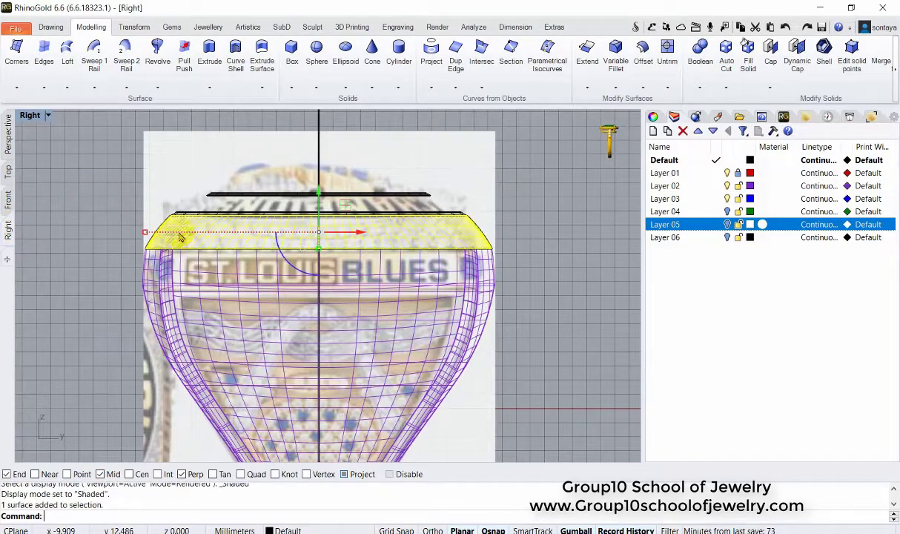
pyautogui.scroll(2, 145, 233)
pyautogui.click(8, 200)
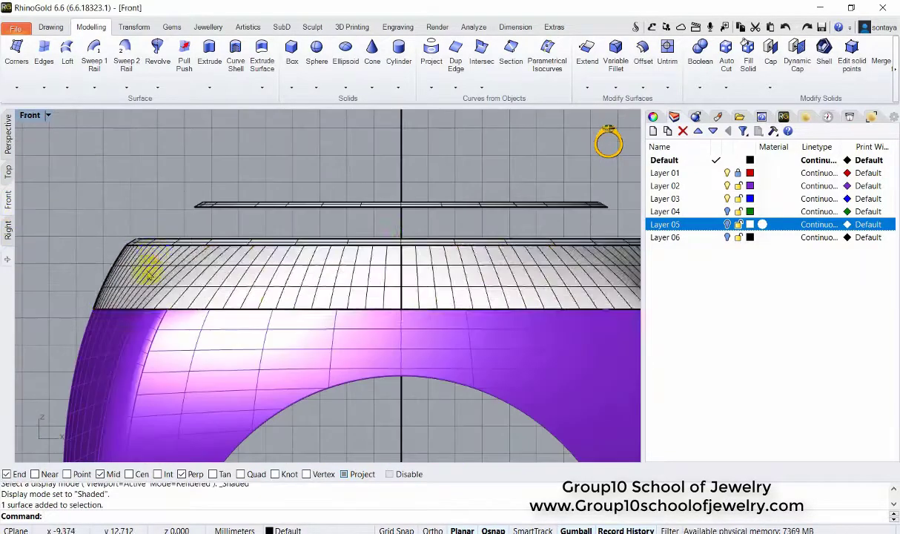
pyautogui.click(96, 211)
pyautogui.click(8, 231)
pyautogui.scroll(-1, 130, 241)
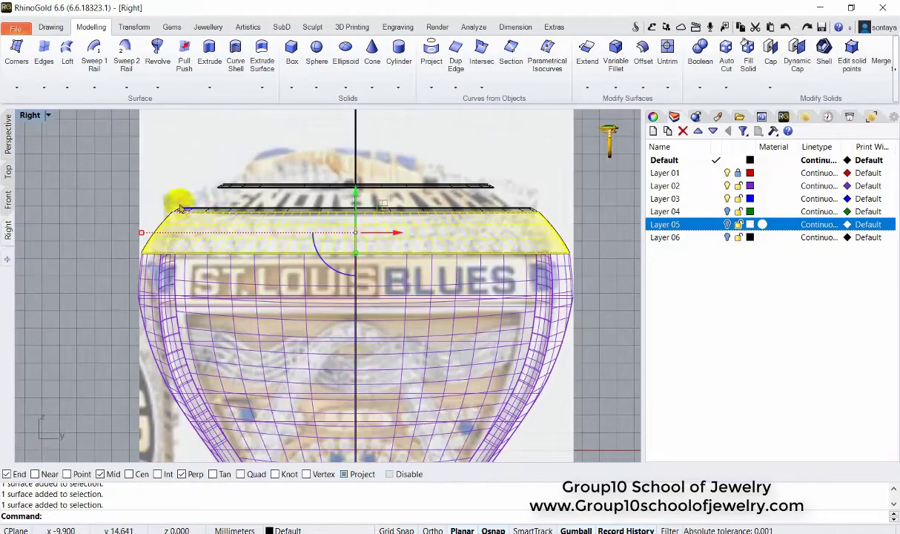
pyautogui.write('c')
# Step: Put a control cage on the band and select its points to stretch the sides outward
pyautogui.press('Return')
pyautogui.scroll(-1, 132, 230)
pyautogui.scroll(3, 187, 243)
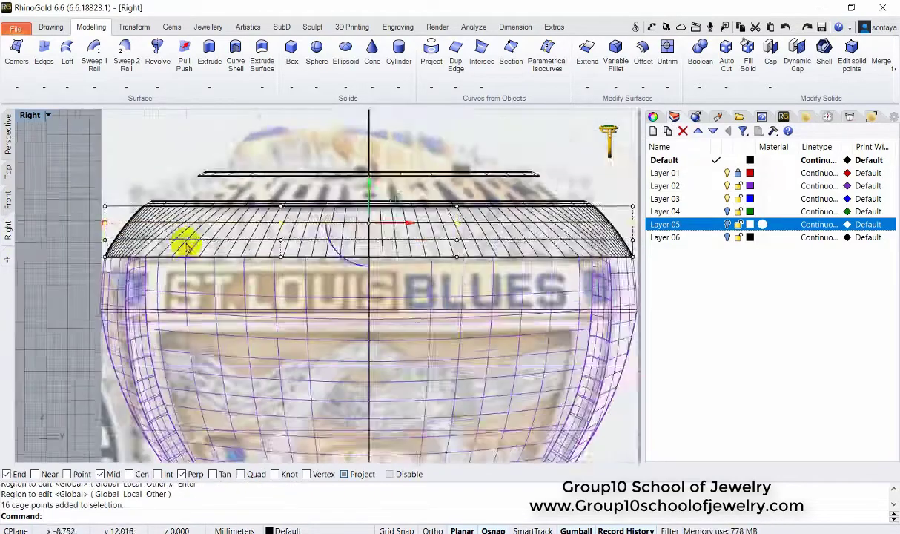
pyautogui.moveTo(73, 211); pyautogui.dragTo(113, 225)
pyautogui.hotkey('ctrl', 'z')
pyautogui.scroll(-1, 512, 250)
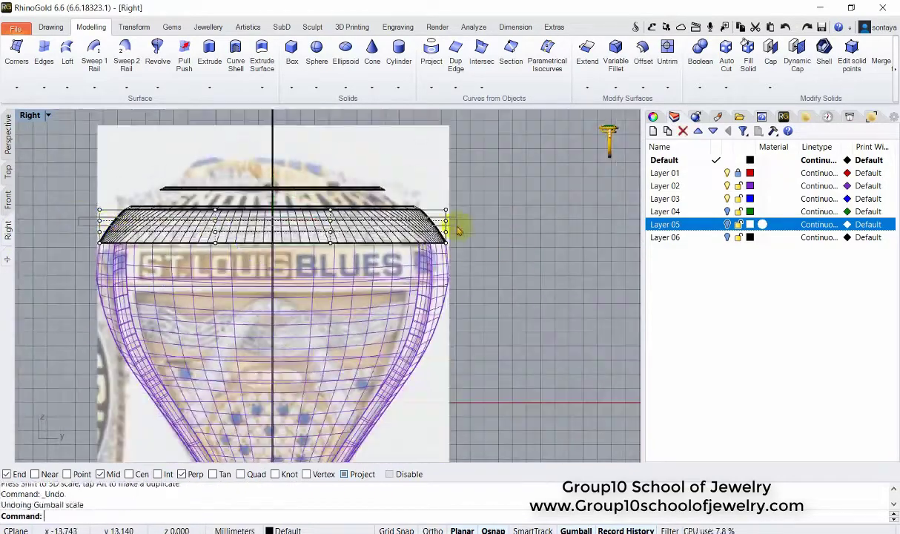
pyautogui.scroll(2, 115, 231)
pyautogui.moveTo(637, 185); pyautogui.dragTo(115, 227)
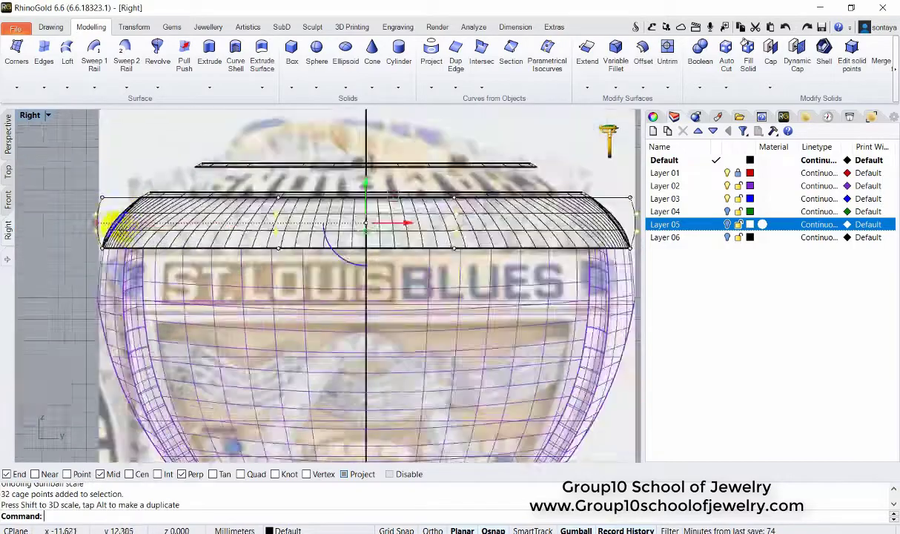
pyautogui.scroll(2, 91, 211)
pyautogui.scroll(-2, 217, 237)
pyautogui.click(217, 238)
pyautogui.scroll(-1, 218, 237)
pyautogui.scroll(2, 408, 247)
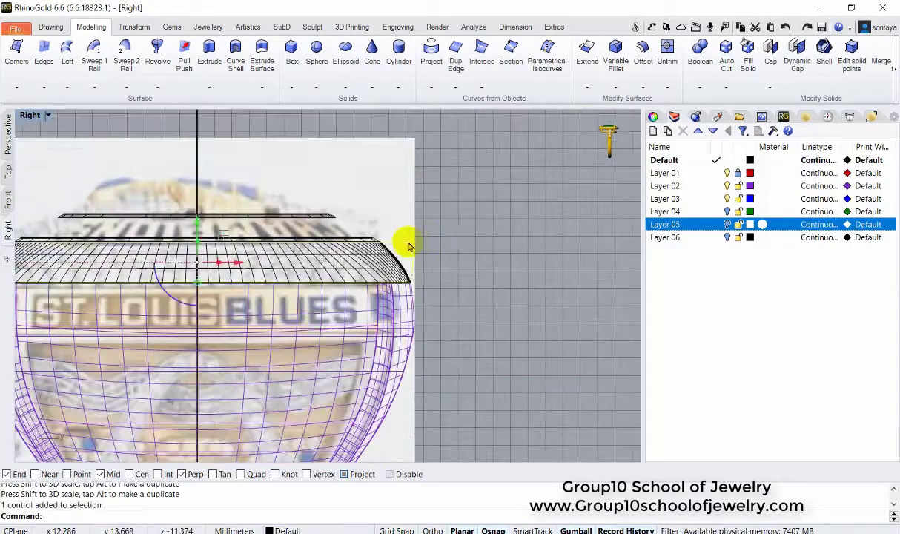
# Step: Cage-edit the top bezel ring and scale it in the Front view to fit the band
pyautogui.click(9, 140)
pyautogui.click(321, 281)
pyautogui.scroll(2, 237, 235)
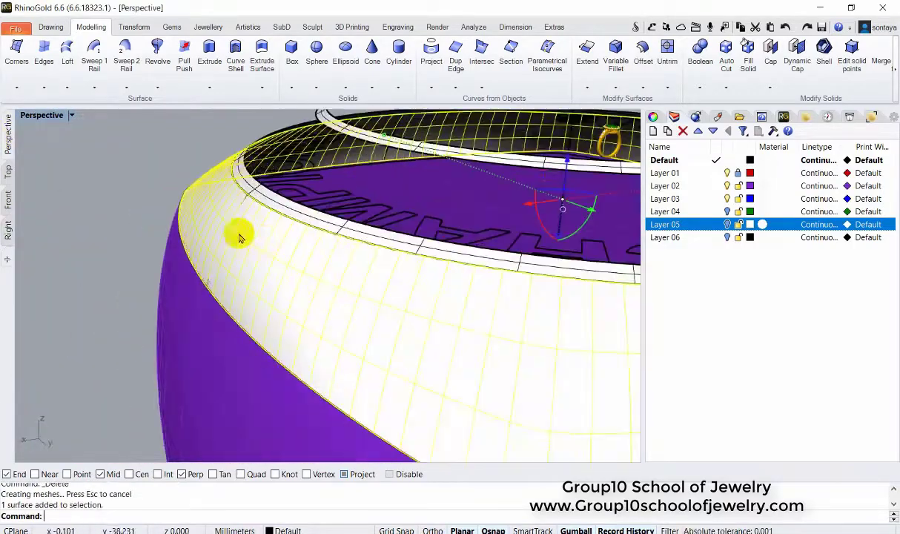
pyautogui.scroll(-3, 219, 223)
pyautogui.scroll(-2, 219, 224)
pyautogui.scroll(3, 121, 211)
pyautogui.click(177, 221)
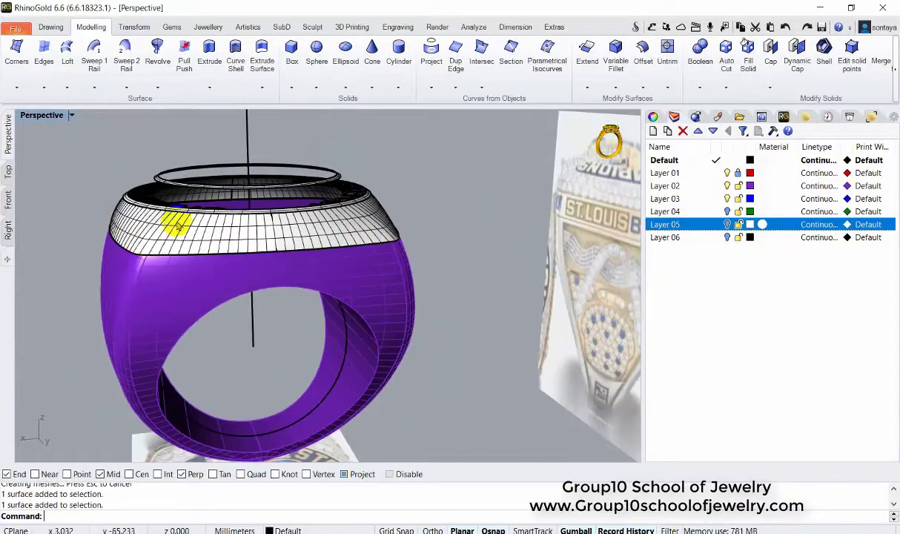
pyautogui.click(148, 220)
pyautogui.rightClick(76, 253)
pyautogui.click(9, 198)
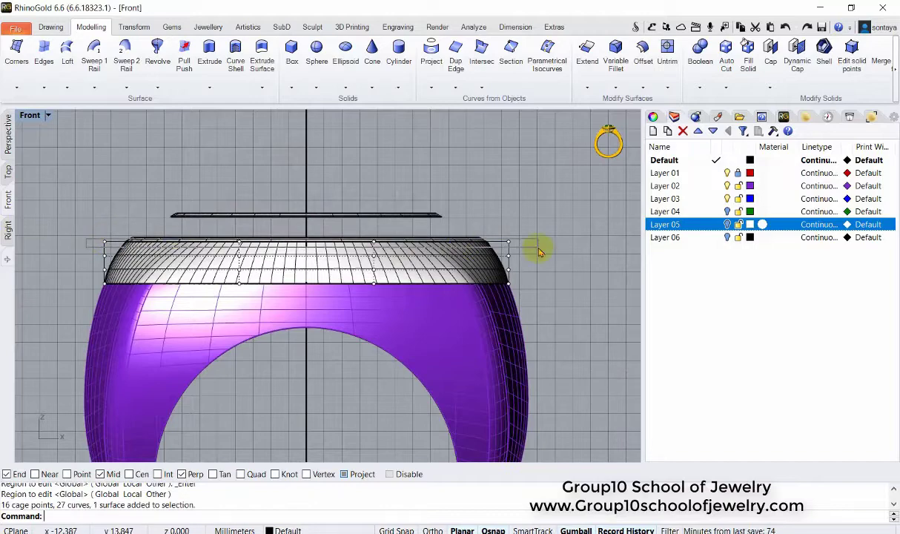
pyautogui.scroll(2, 63, 230)
pyautogui.scroll(-2, 222, 252)
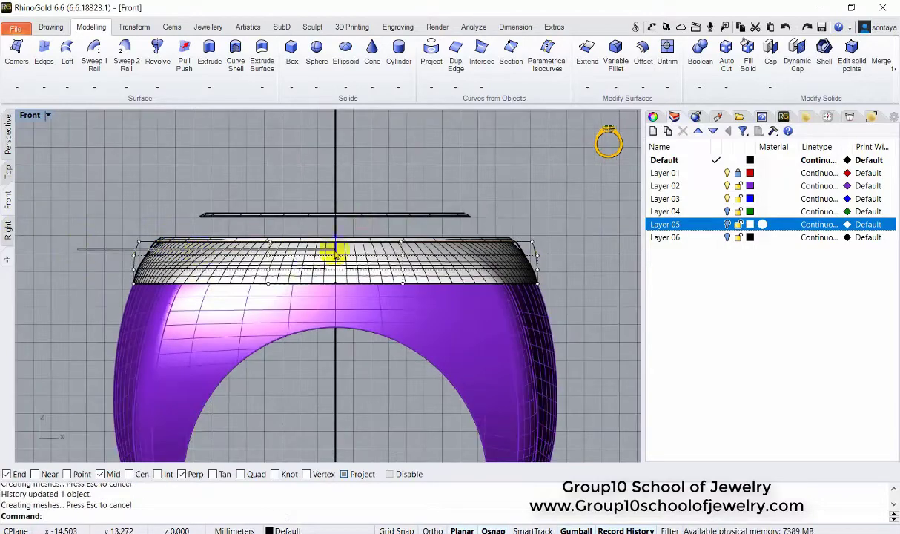
pyautogui.moveTo(136, 256); pyautogui.dragTo(132, 255)
pyautogui.click(9, 228)
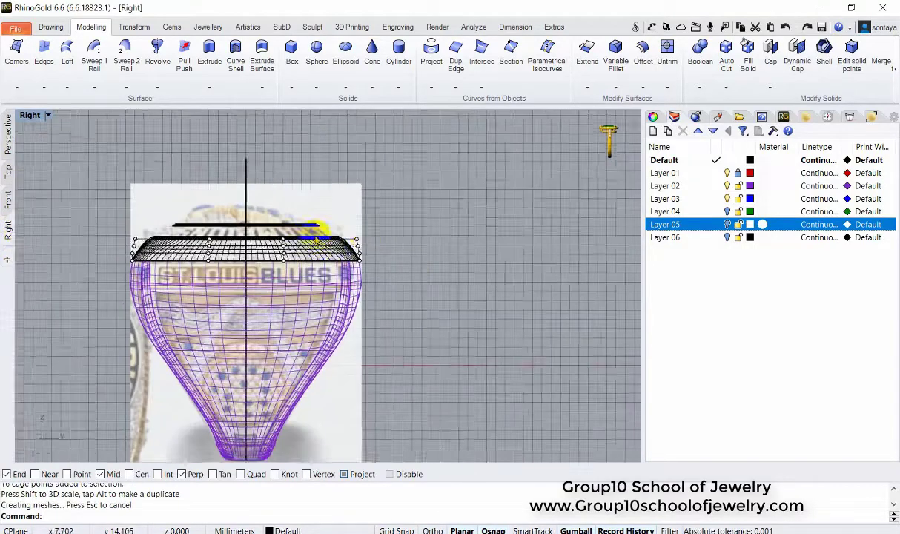
pyautogui.click(8, 134)
# Step: Offset the bezel ring surface with OffsetSrf into a 1 mm solid ring
pyautogui.scroll(3, 261, 305)
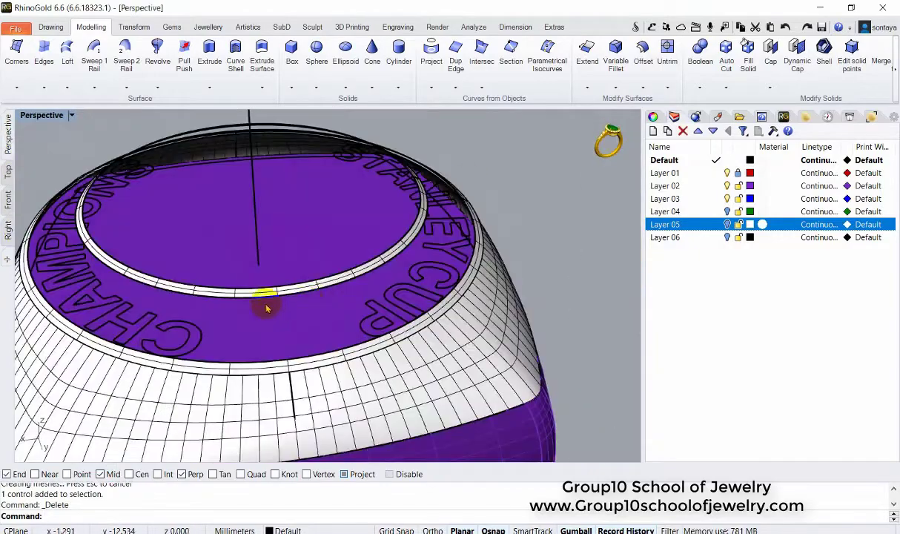
pyautogui.scroll(3, 201, 216)
pyautogui.click(205, 227)
pyautogui.scroll(-3, 205, 226)
pyautogui.scroll(1, 223, 222)
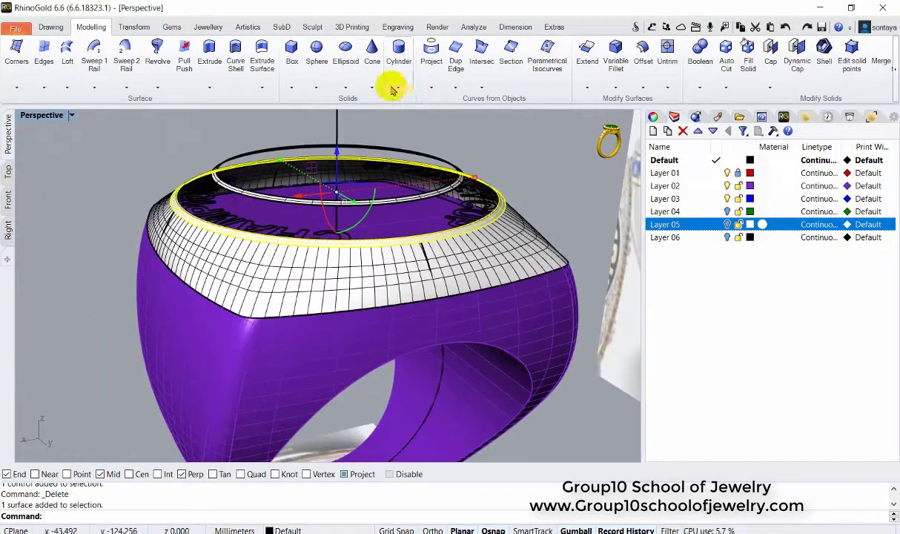
pyautogui.click(642, 52)
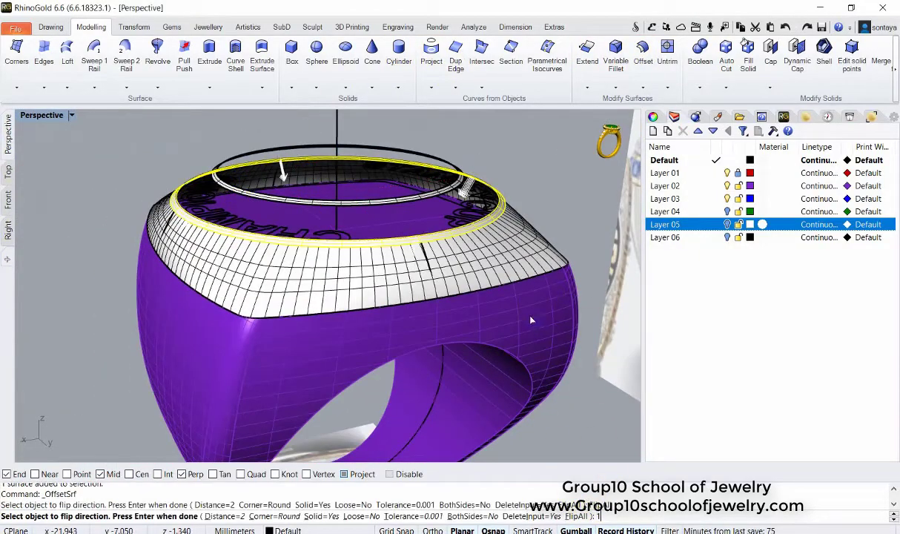
pyautogui.rightClick(546, 236)
pyautogui.click(464, 172)
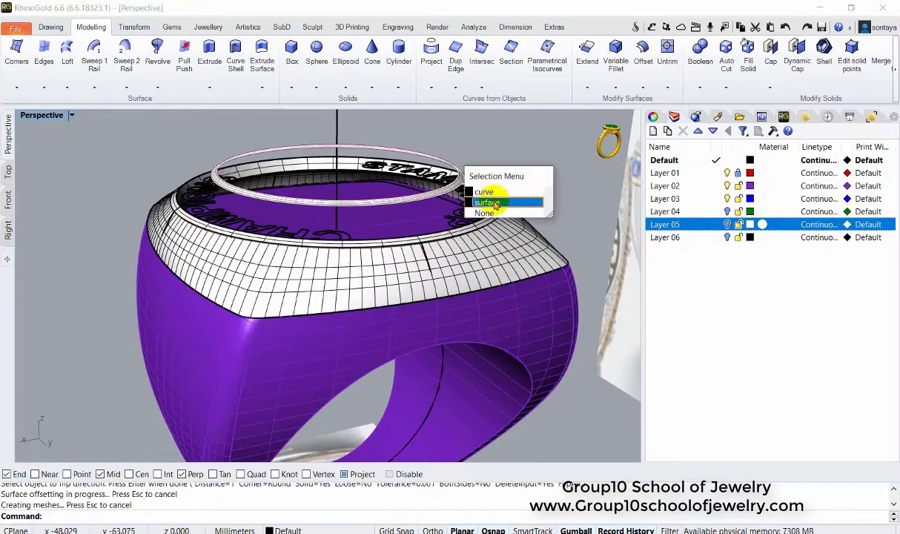
pyautogui.click(489, 195)
pyautogui.rightClick(432, 445)
pyautogui.rightClick(551, 300)
# Step: Inspect the new solid ring in Rendered display
pyautogui.moveTo(551, 300)
pyautogui.mouseDown(button='right')
pyautogui.moveTo(386, 203)
pyautogui.moveTo(434, 218)
pyautogui.moveTo(337, 237)
pyautogui.moveTo(338, 269)
pyautogui.moveTo(334, 239)
pyautogui.moveTo(391, 312)
pyautogui.moveTo(343, 251)
pyautogui.moveTo(362, 276)
pyautogui.mouseUp(button='right')
pyautogui.hotkey('ctrl', 'alt', 'r')
pyautogui.scroll(5, 215, 253)
pyautogui.click(346, 209)
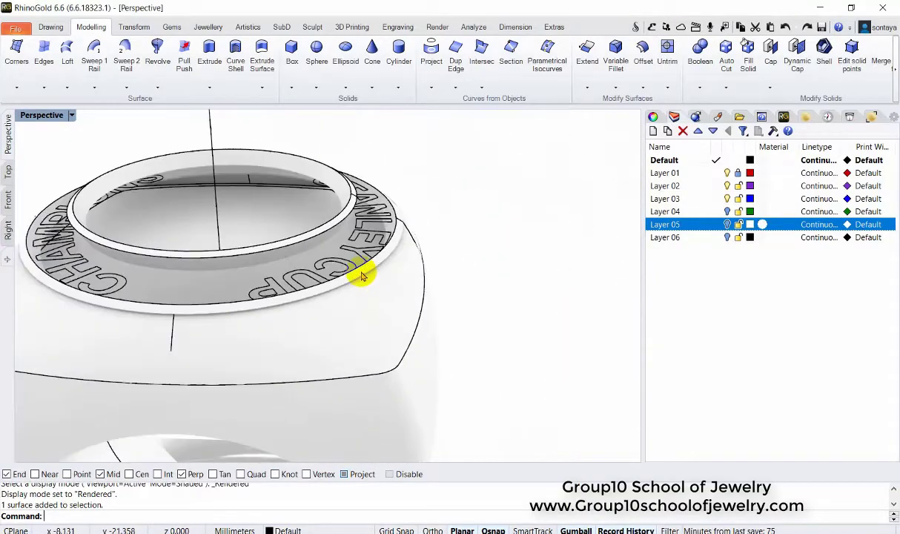
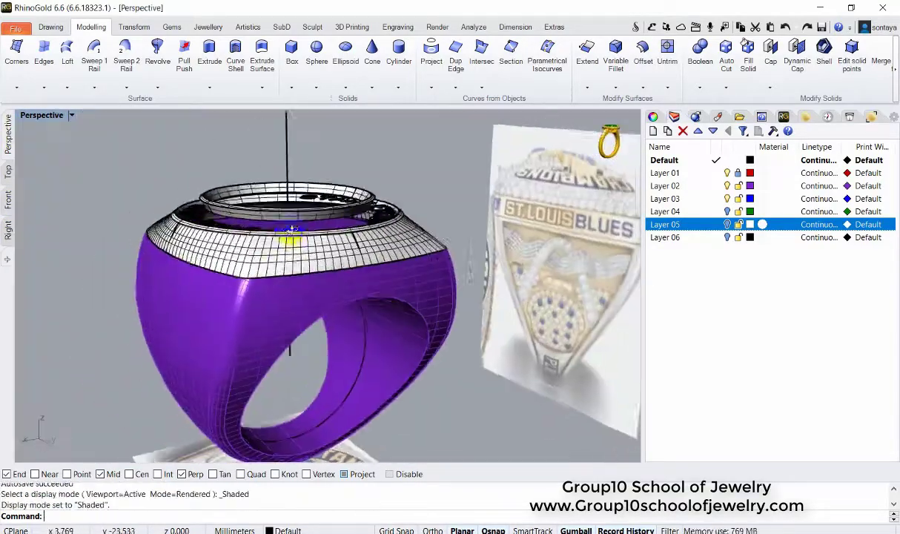
# Step: Look down on the ring top and select the inner rim band
pyautogui.moveTo(282, 228); pyautogui.dragTo(247, 255, button='right')
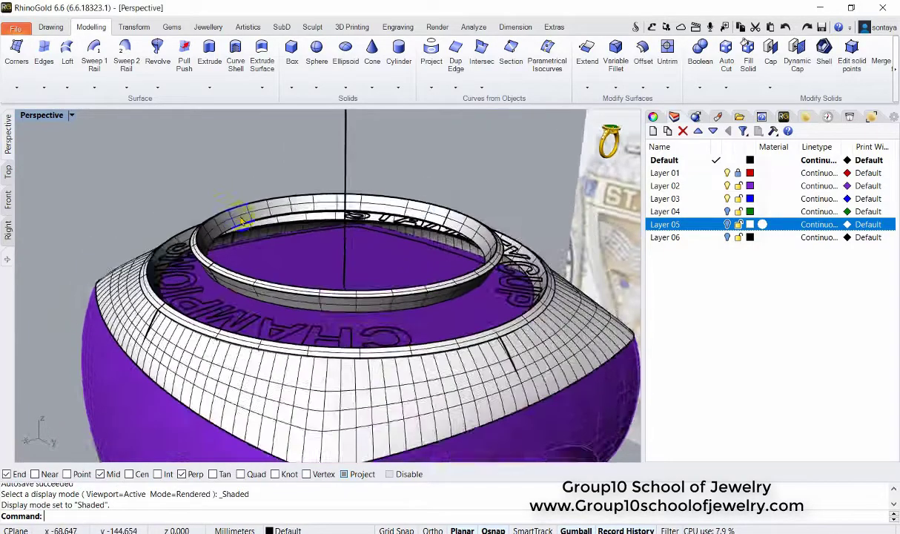
pyautogui.scroll(-2, 247, 255)
pyautogui.scroll(3, 135, 288)
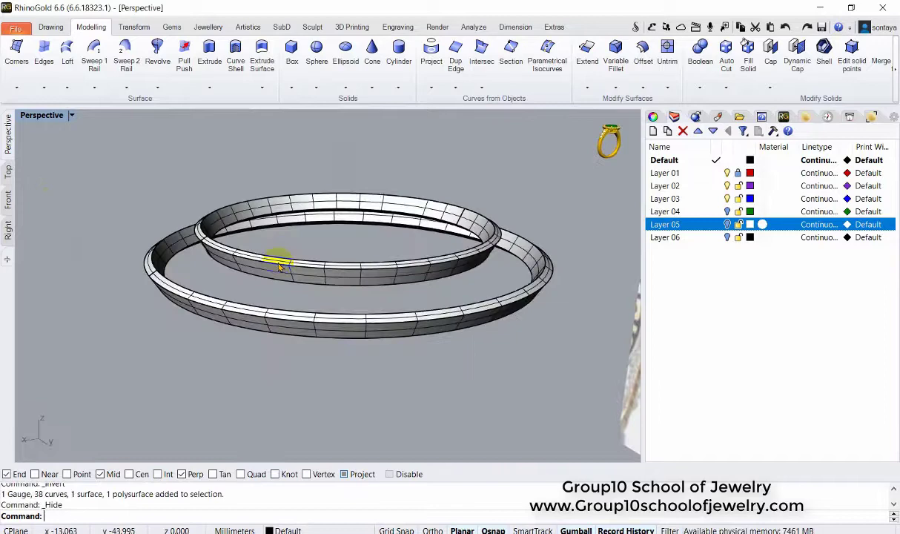
pyautogui.scroll(3, 279, 266)
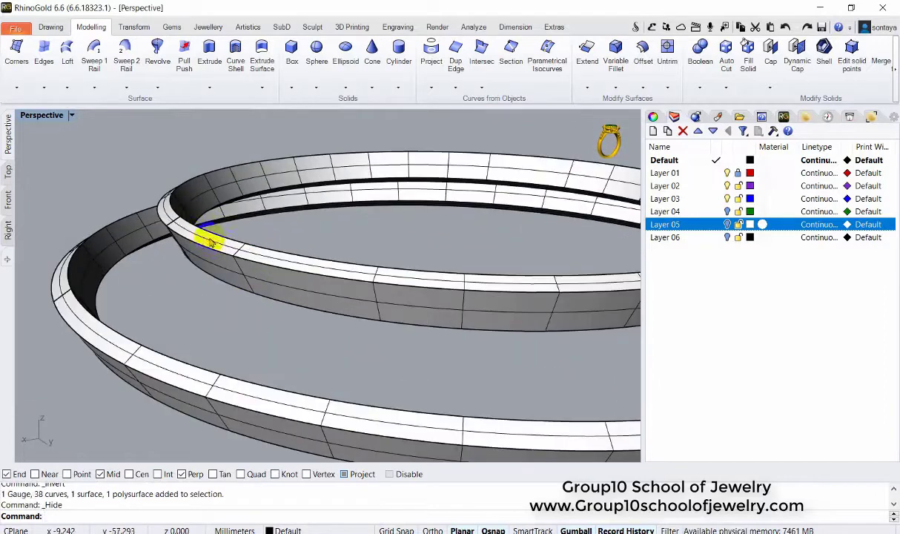
pyautogui.click(50, 27)
pyautogui.scroll(3, 184, 257)
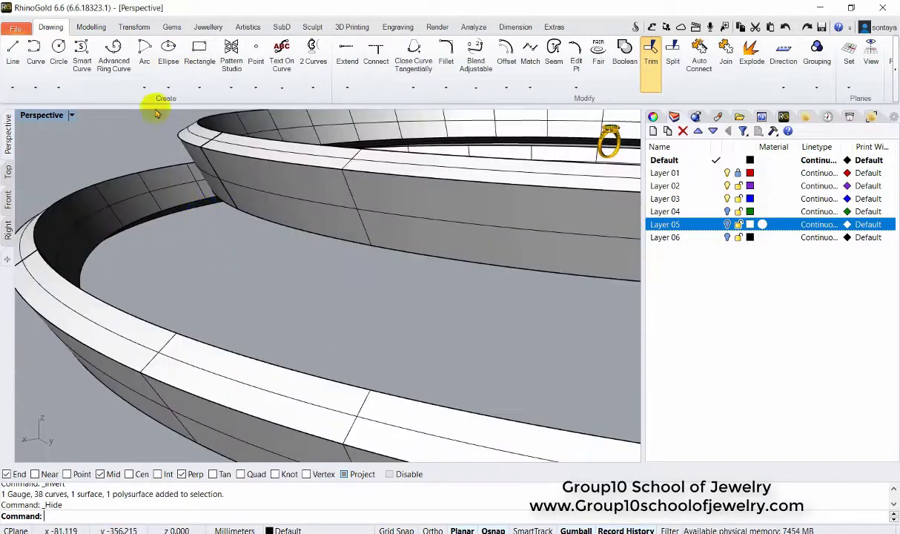
pyautogui.click(91, 26)
pyautogui.click(457, 126)
# Step: Cancel the Intersect and extract an isocurve along the inner band's edge
pyautogui.click(481, 87)
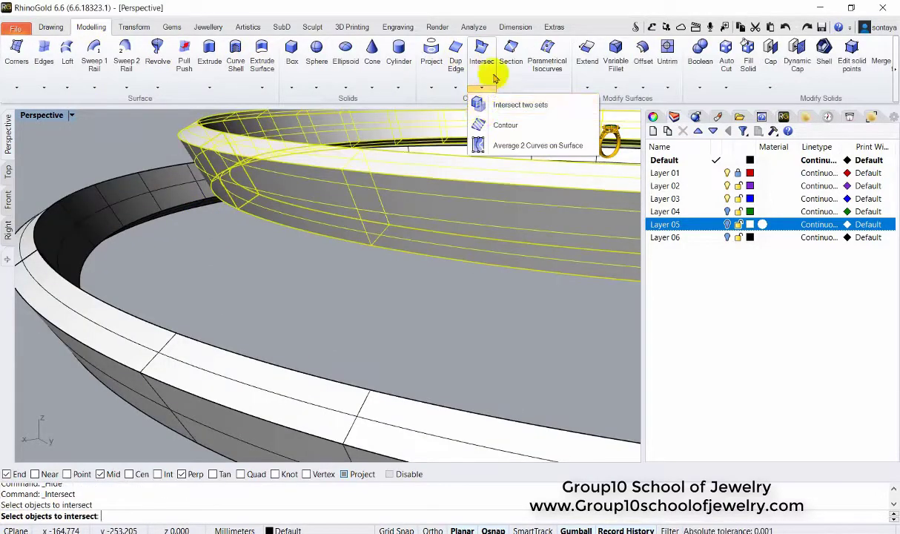
pyautogui.press('Escape')
pyautogui.click(455, 87)
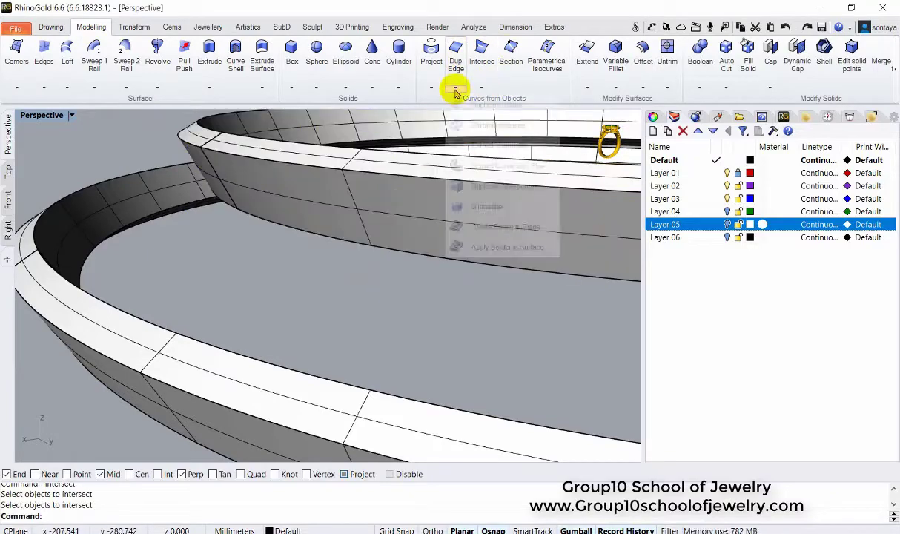
pyautogui.click(481, 185)
pyautogui.click(353, 309)
pyautogui.scroll(-3, 353, 308)
pyautogui.press('Return')
# Step: Extract a second isocurve along the outer rim band
pyautogui.moveTo(306, 257); pyautogui.dragTo(200, 275, button='right')
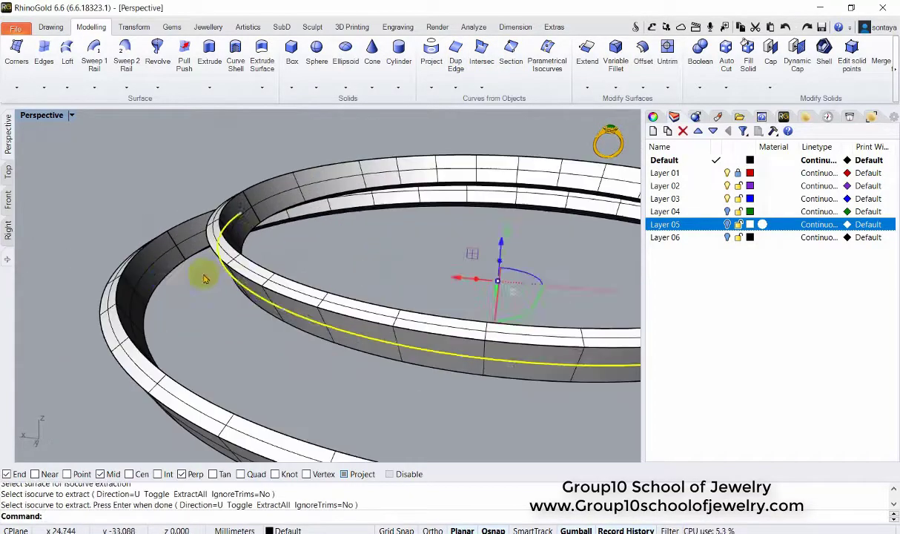
pyautogui.press('Return')
pyautogui.click(149, 269)
pyautogui.click(158, 257)
pyautogui.scroll(-5, 158, 258)
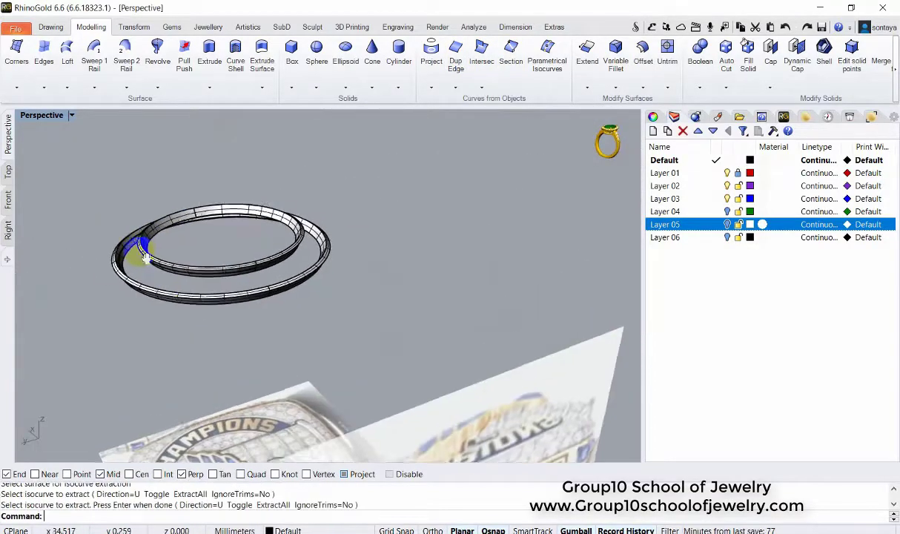
pyautogui.press('Return')
# Step: Mirror and join the curves into two closed loops, then loft a surface between them
pyautogui.moveTo(158, 257)
pyautogui.mouseDown(button='right')
pyautogui.moveTo(446, 316)
pyautogui.moveTo(468, 296)
pyautogui.moveTo(231, 175)
pyautogui.moveTo(403, 315)
pyautogui.mouseUp(button='right')
pyautogui.write('x')
pyautogui.press('Return')
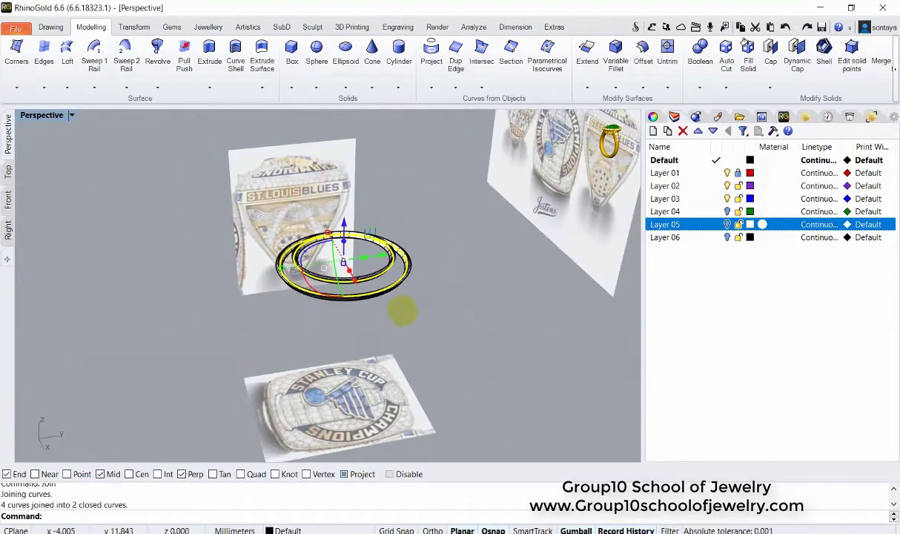
pyautogui.press('Return')
pyautogui.click(563, 411)
pyautogui.moveTo(562, 411); pyautogui.dragTo(486, 346, button='right')
pyautogui.scroll(5, 486, 345)
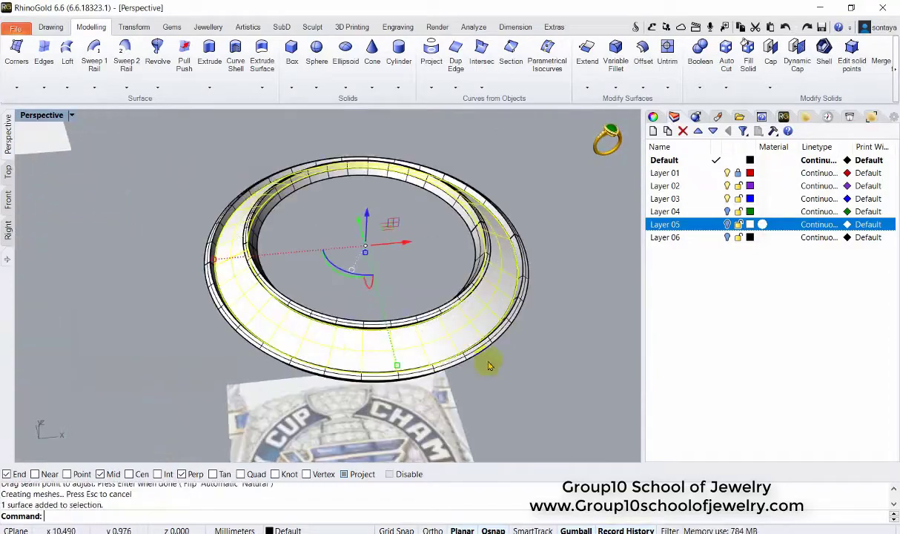
pyautogui.scroll(-3, 474, 334)
pyautogui.hotkey('ctrl', 'F2')
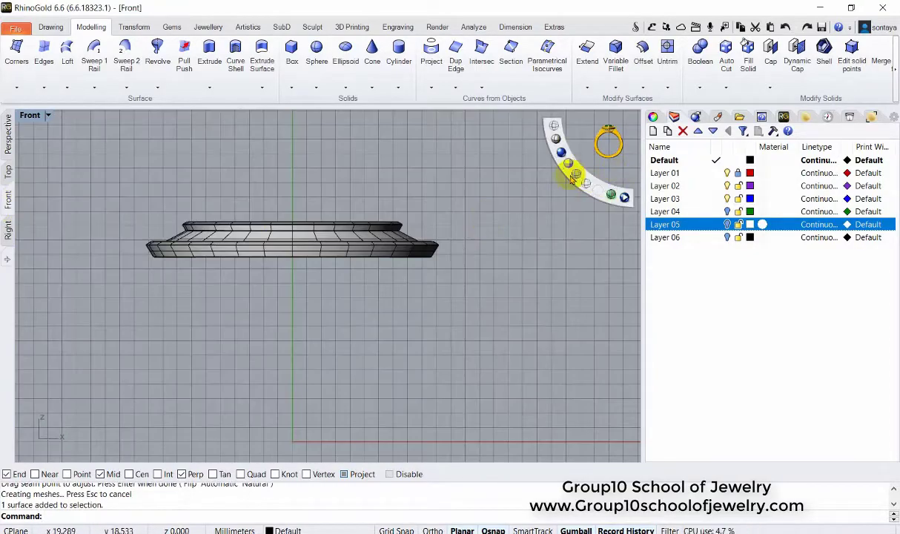
# Step: Reveal the hidden ring parts and select the sloped rim surface
pyautogui.click(571, 178)
pyautogui.scroll(3, 348, 257)
pyautogui.moveTo(348, 258)
pyautogui.mouseDown(button='right')
pyautogui.moveTo(388, 261)
pyautogui.moveTo(314, 186)
pyautogui.moveTo(311, 281)
pyautogui.mouseUp(button='right')
pyautogui.click(272, 261)
pyautogui.click(321, 293)
pyautogui.scroll(-3, 352, 225)
pyautogui.moveTo(352, 225)
pyautogui.mouseDown(button='right')
pyautogui.moveTo(458, 276)
pyautogui.moveTo(211, 253)
pyautogui.moveTo(101, 255)
pyautogui.moveTo(183, 261)
pyautogui.mouseUp(button='right')
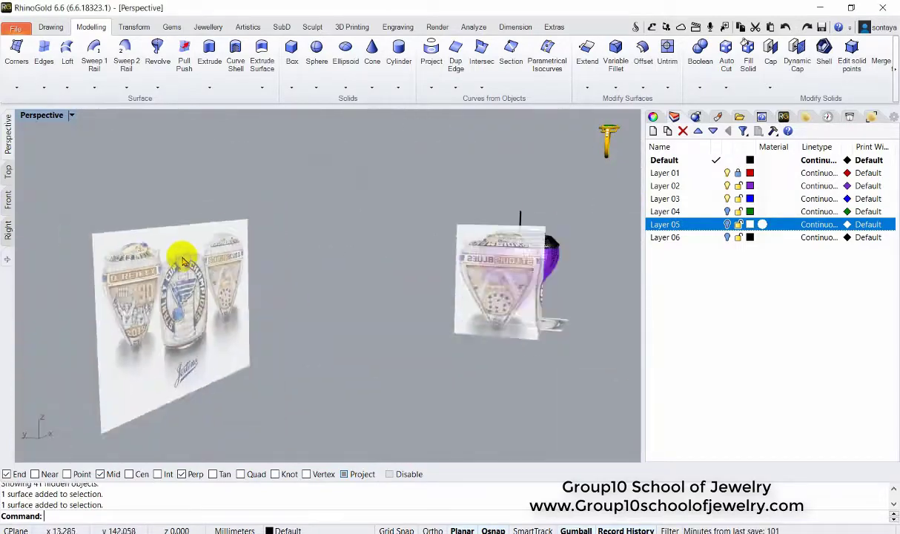
pyautogui.scroll(5, 301, 221)
pyautogui.scroll(3, 362, 257)
pyautogui.click(362, 258)
pyautogui.moveTo(362, 257)
pyautogui.mouseDown(button='right')
pyautogui.moveTo(297, 298)
pyautogui.moveTo(289, 335)
pyautogui.mouseUp(button='right')
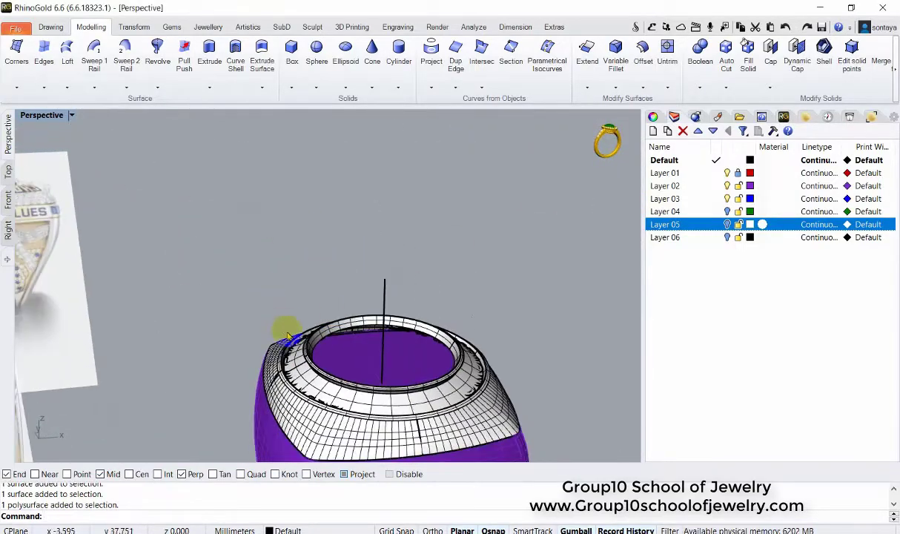
pyautogui.scroll(3, 288, 335)
pyautogui.click(312, 337)
# Step: Resize the selected rim surface with the gumball in the Front view
pyautogui.click(8, 199)
pyautogui.scroll(3, 136, 238)
pyautogui.moveTo(541, 241); pyautogui.dragTo(117, 242)
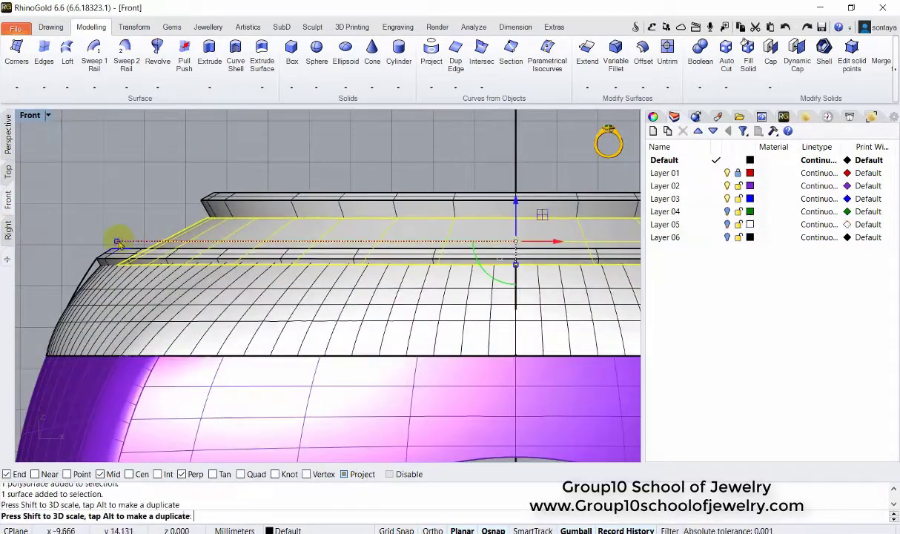
pyautogui.click(9, 135)
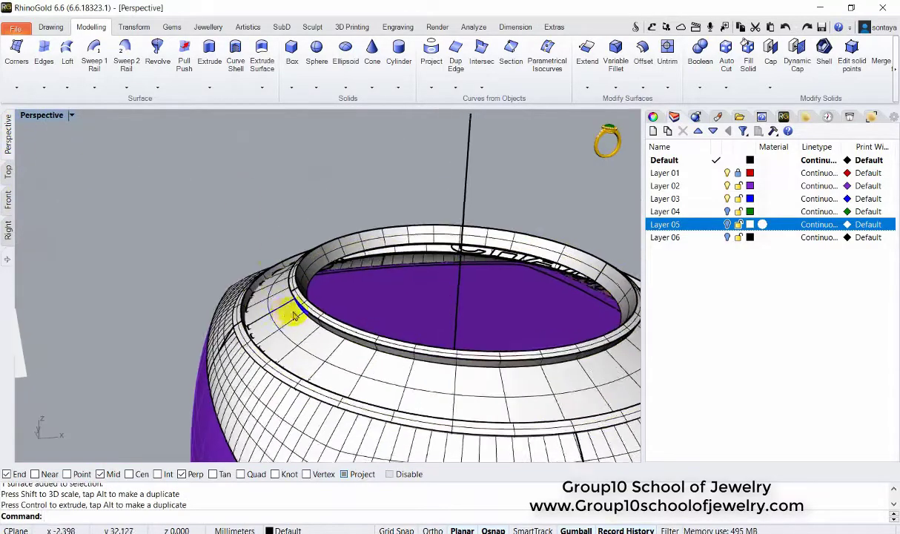
pyautogui.moveTo(292, 311)
pyautogui.mouseDown(button='right')
pyautogui.moveTo(271, 416)
pyautogui.moveTo(410, 289)
pyautogui.mouseUp(button='right')
# Step: Isolate the rim surface, extend its inner edge by 0.5, and offset it as a solid
pyautogui.click(569, 165)
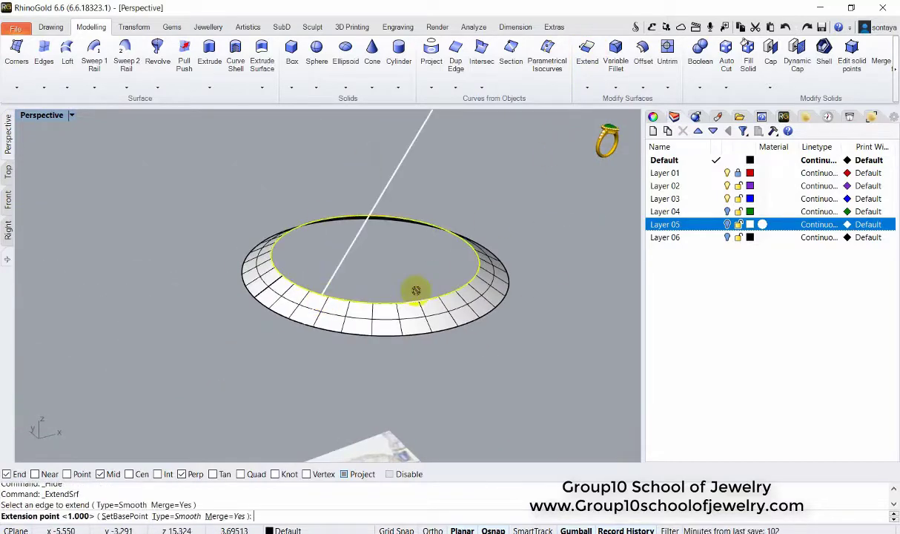
pyautogui.write('.5')
pyautogui.press('Return')
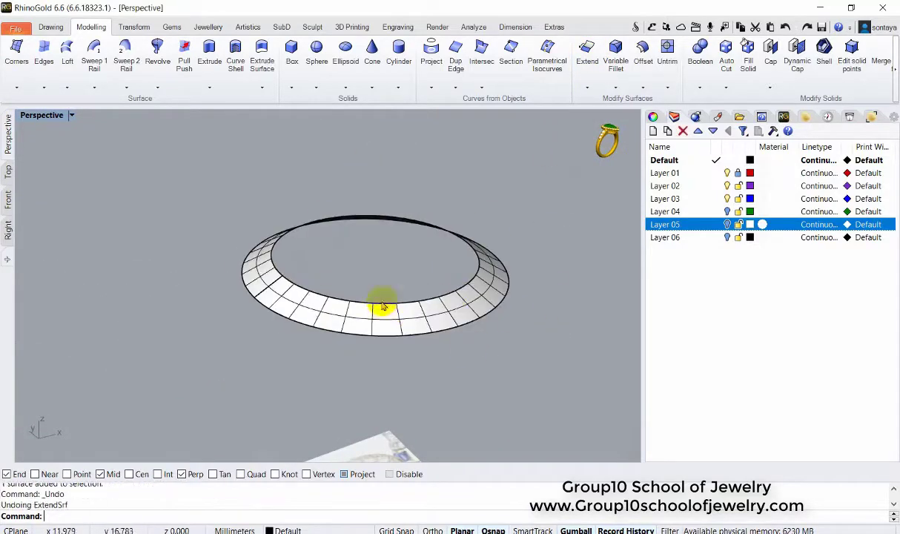
pyautogui.click(643, 52)
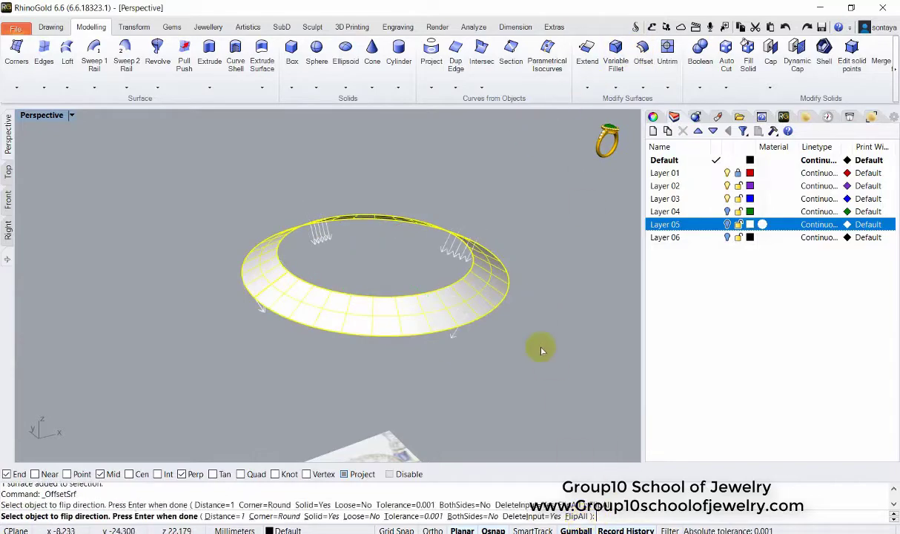
pyautogui.press('Return')
# Step: Show all hidden objects again and check the rim surface on the ring shoulder
pyautogui.hotkey('ctrl', 'alt', 'h')
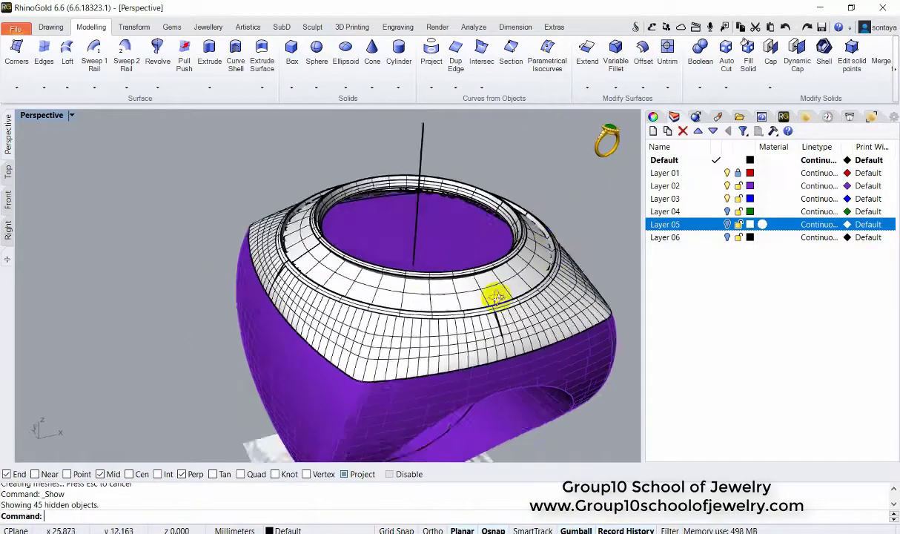
pyautogui.scroll(5, 438, 267)
pyautogui.click(356, 231)
pyautogui.scroll(-5, 297, 325)
pyautogui.keyDown('ctrl'); pyautogui.keyDown('shift'); pyautogui.click(298, 325); pyautogui.keyUp('shift'); pyautogui.keyUp('ctrl')
pyautogui.moveTo(297, 325); pyautogui.dragTo(345, 281, button='right')
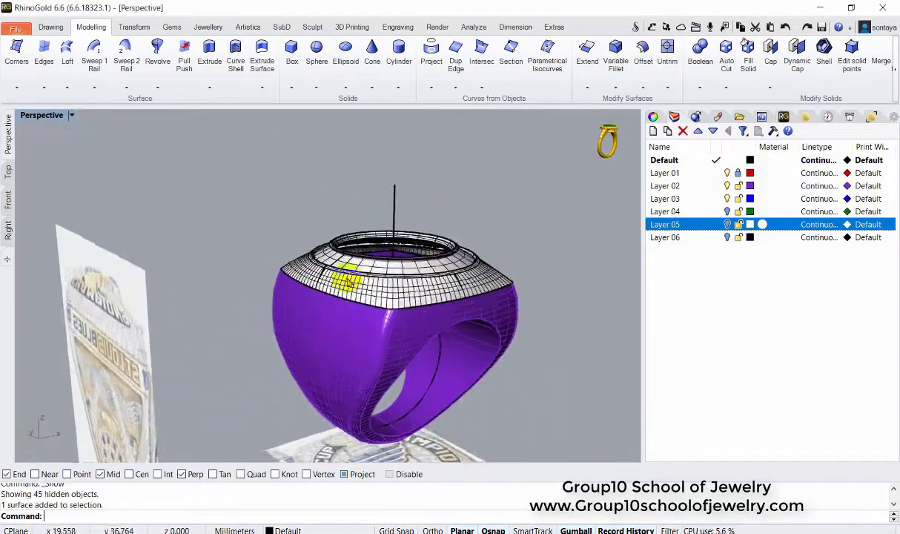
pyautogui.scroll(5, 235, 207)
pyautogui.hotkey('ctrl', 'alt', 'h')
pyautogui.scroll(-3, 193, 219)
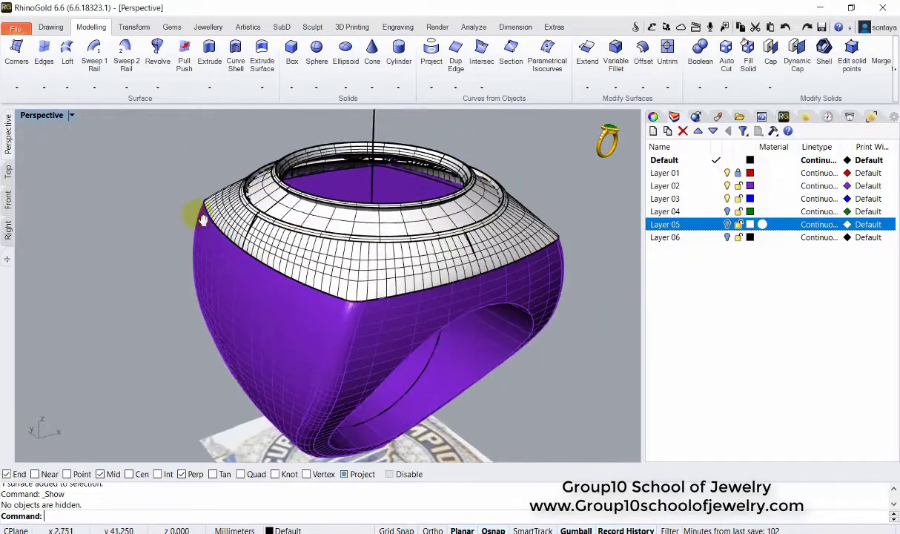
# Step: Move the gauge and all 40 curves onto a new Layer 07
pyautogui.click(8, 198)
pyautogui.middleClick(469, 166)
pyautogui.click(445, 185)
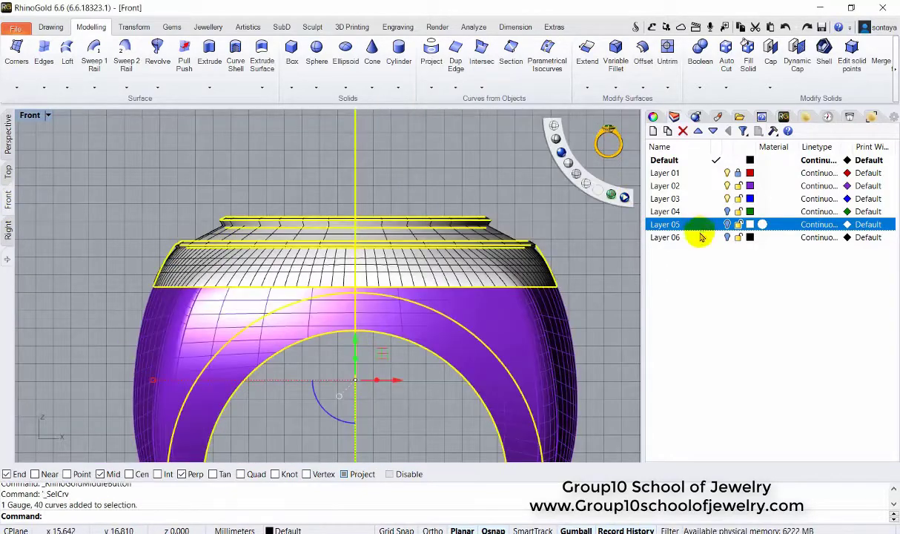
pyautogui.click(653, 131)
pyautogui.rightClick(665, 237)
pyautogui.click(704, 334)
pyautogui.click(9, 134)
# Step: Duplicate the ring's top opening edge as a closed curve
pyautogui.moveTo(112, 196); pyautogui.dragTo(405, 237, button='right')
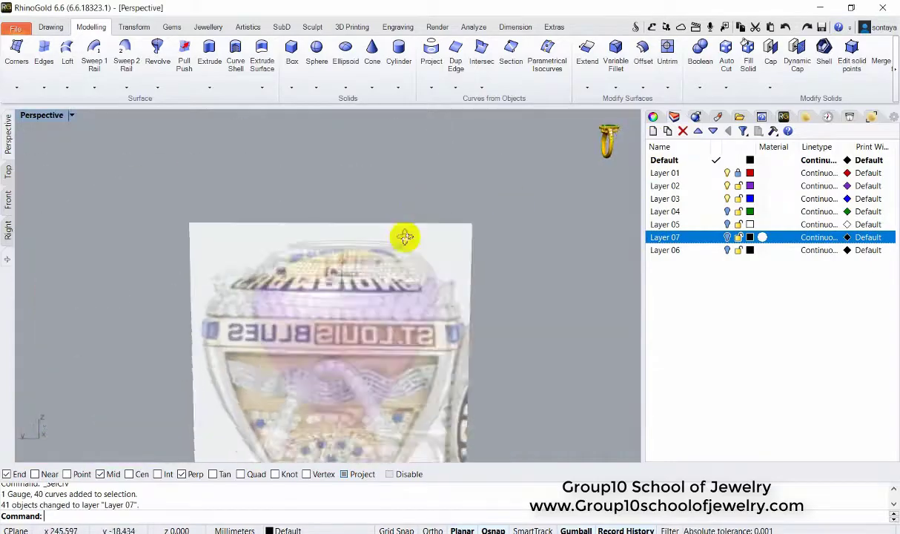
pyautogui.scroll(-3, 379, 278)
pyautogui.scroll(5, 345, 247)
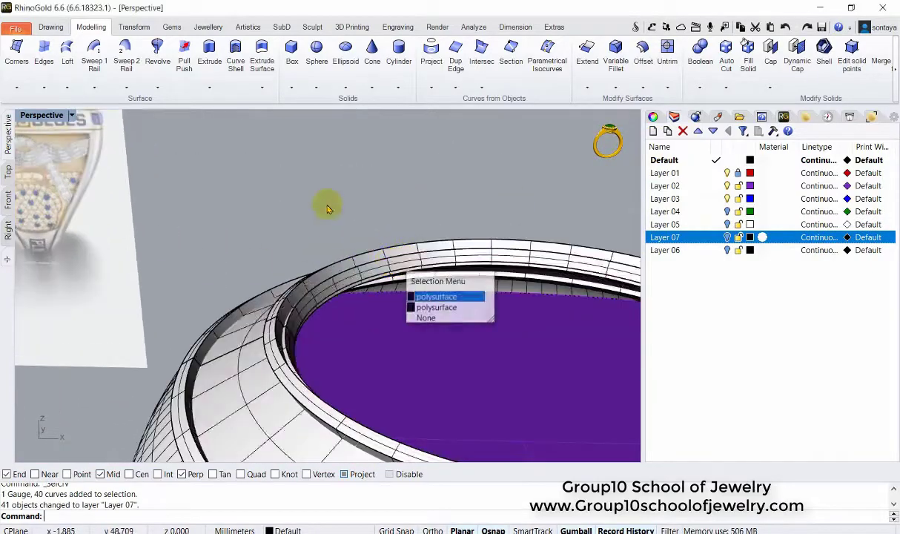
pyautogui.click(456, 49)
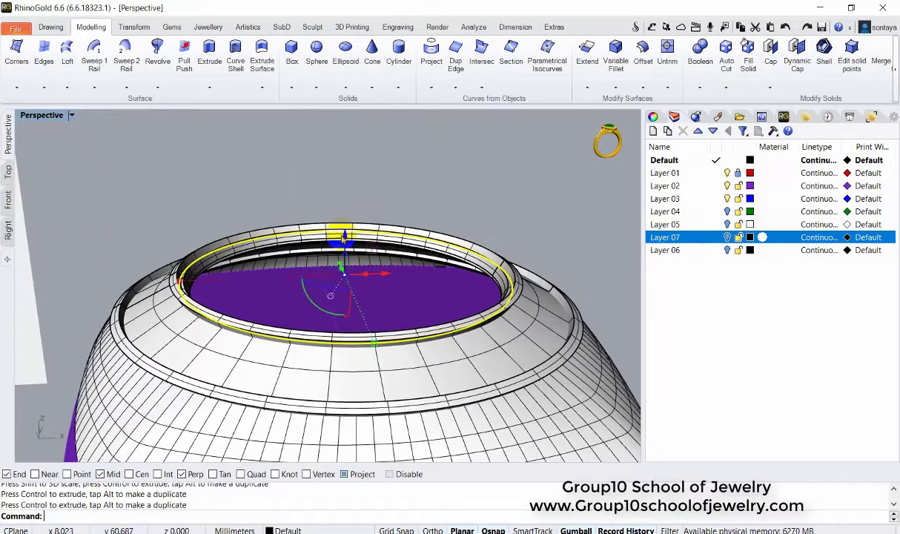
pyautogui.click(8, 198)
# Step: Draw a line across the ring top
pyautogui.click(53, 28)
pyautogui.click(13, 51)
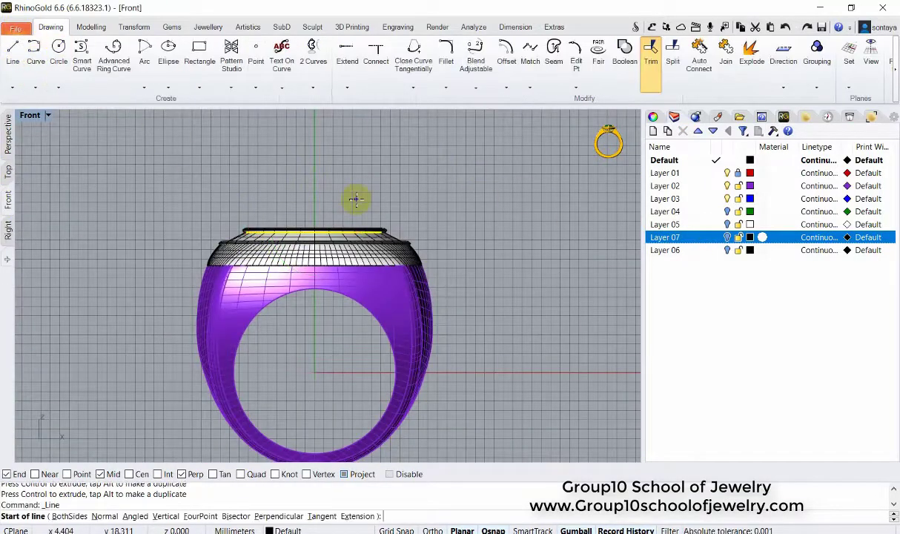
pyautogui.write('0')
pyautogui.click(212, 187)
pyautogui.scroll(5, 211, 178)
# Step: Hide the ring body and rim solid
pyautogui.click(225, 221)
pyautogui.click(222, 244)
pyautogui.middleClick(548, 125)
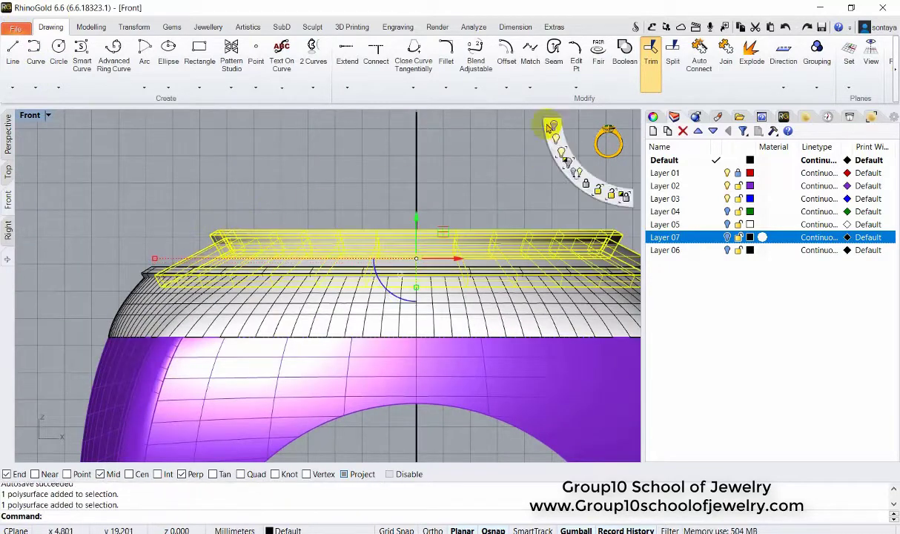
pyautogui.click(585, 171)
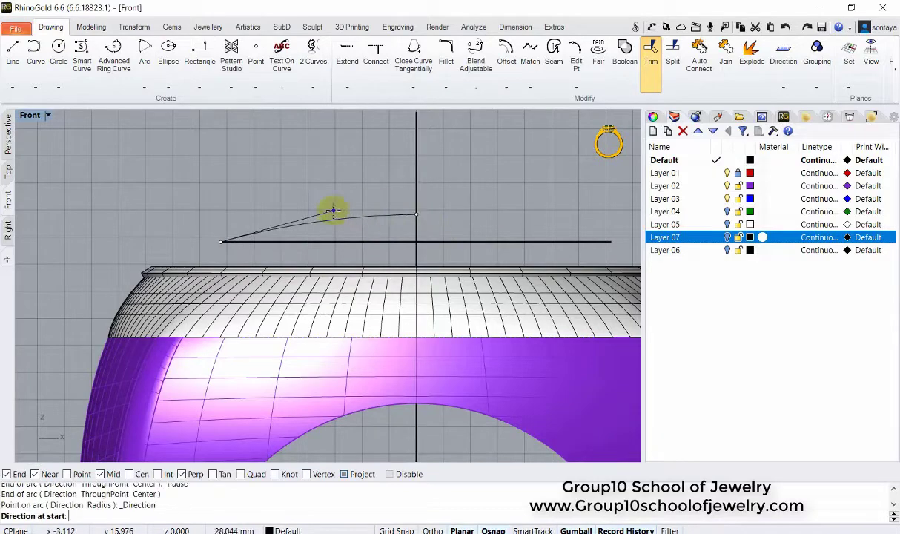
pyautogui.scroll(-3, 311, 192)
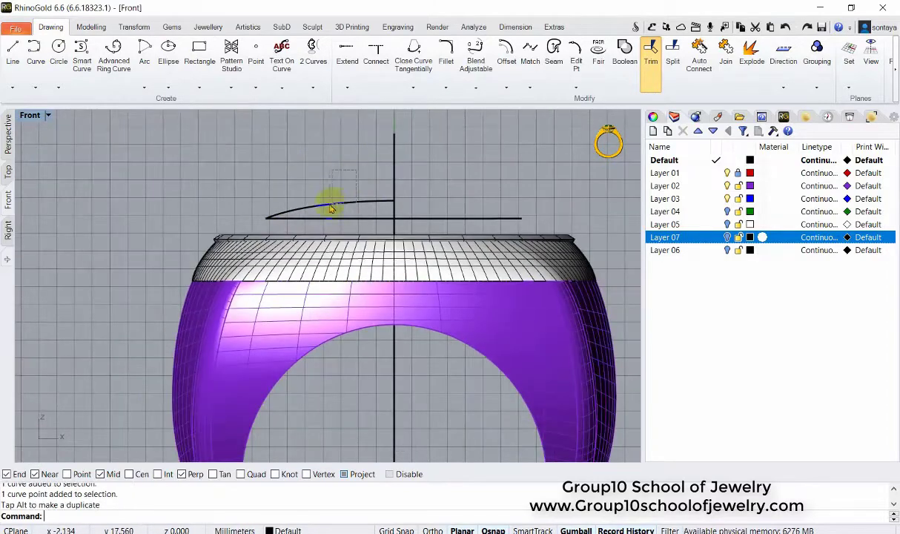
pyautogui.scroll(3, 324, 201)
# Step: Scale the curve in one direction from its end point
pyautogui.click(134, 27)
pyautogui.click(82, 87)
pyautogui.click(104, 145)
pyautogui.click(190, 245)
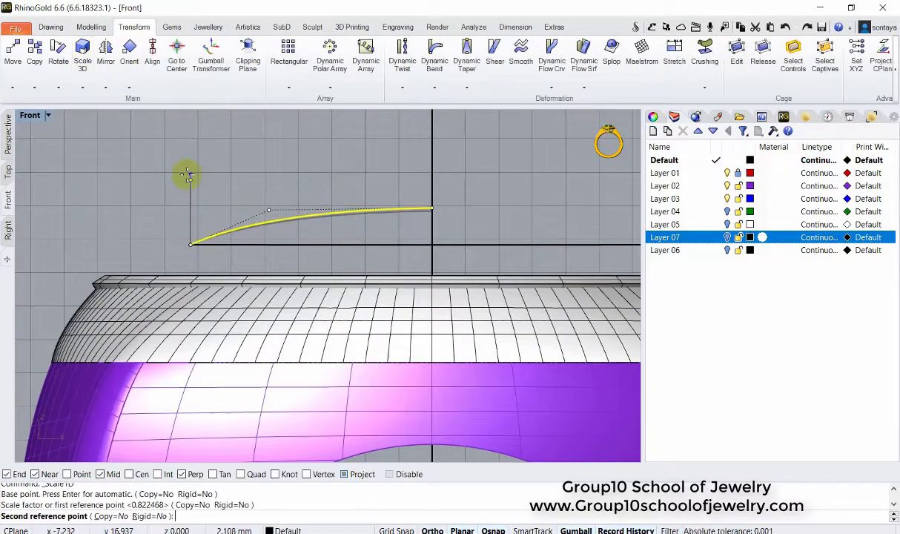
pyautogui.click(9, 135)
# Step: Rail-revolve the profile curve along the ellipse around the vertical axis to form a dome
pyautogui.click(91, 27)
pyautogui.click(209, 88)
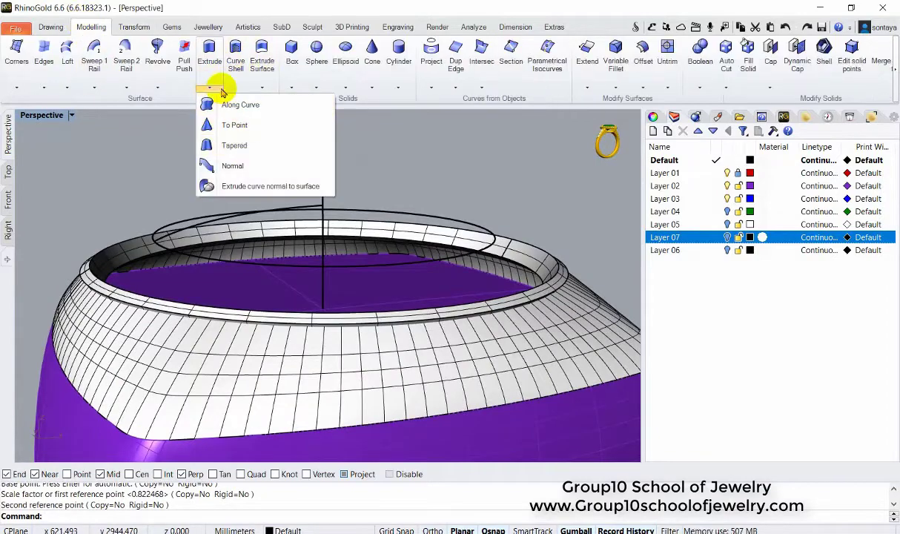
pyautogui.rightClick(157, 49)
pyautogui.click(319, 205)
pyautogui.click(340, 208)
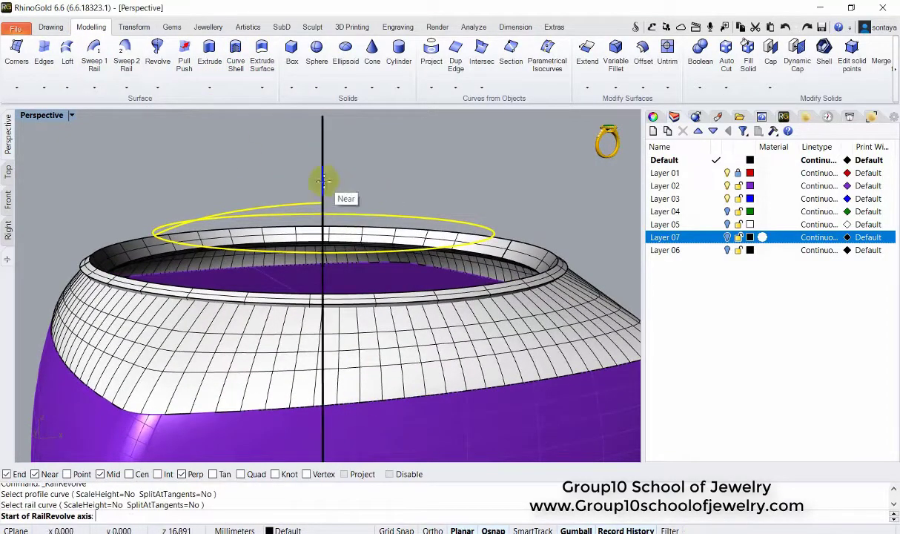
pyautogui.click(323, 181)
pyautogui.press('Return')
# Step: Thicken the dome into a solid 0.7 mm thick
pyautogui.click(283, 86)
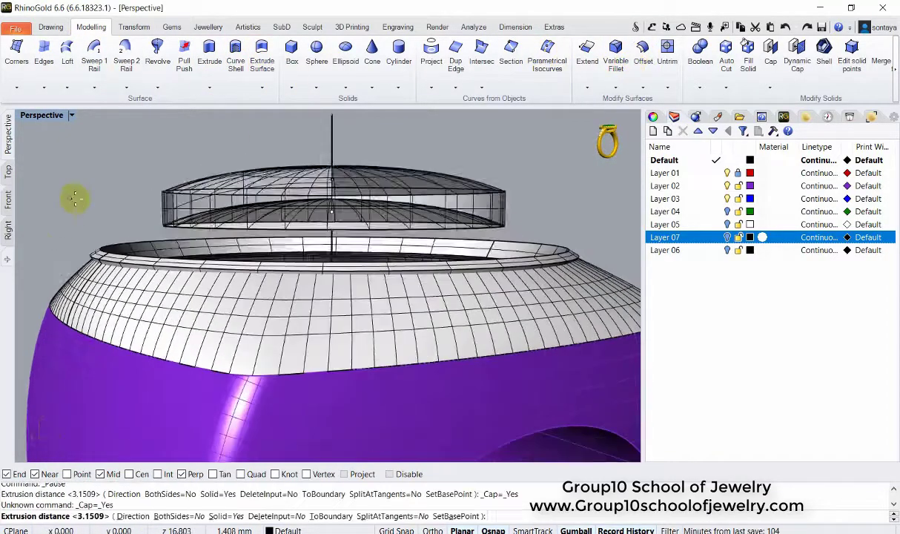
pyautogui.moveTo(74, 195); pyautogui.dragTo(41, 235, button='right')
pyautogui.write('-')
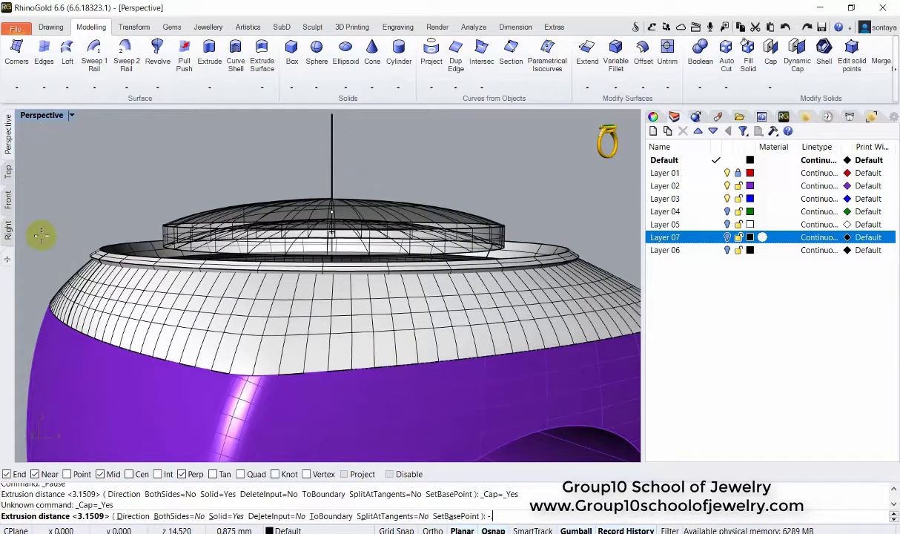
pyautogui.write('.7')
pyautogui.press('Return')
# Step: Restore the hidden ring parts and move the dome down into the ring's top opening
pyautogui.click(485, 212)
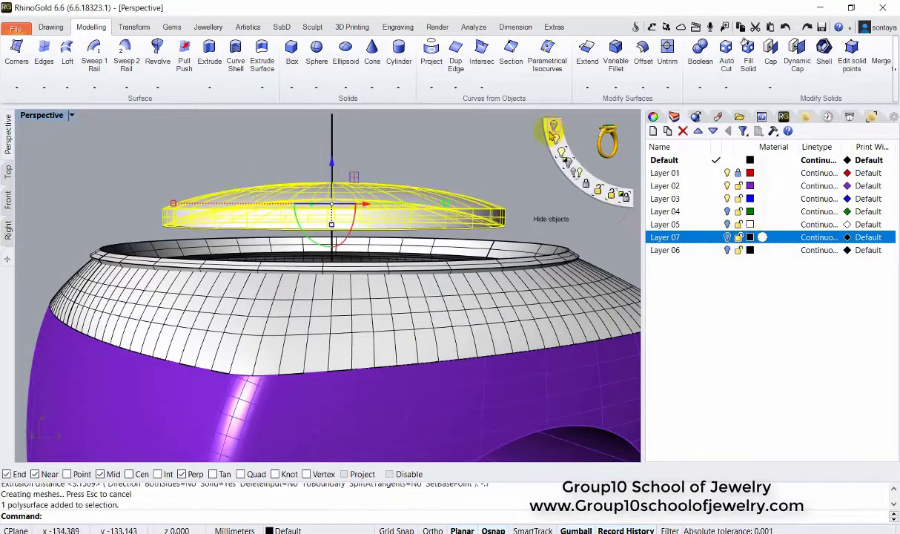
pyautogui.click(553, 134)
pyautogui.moveTo(331, 164); pyautogui.dragTo(327, 178)
pyautogui.moveTo(328, 178)
pyautogui.mouseDown(button='right')
pyautogui.moveTo(227, 253)
pyautogui.moveTo(460, 258)
pyautogui.moveTo(386, 215)
pyautogui.mouseUp(button='right')
pyautogui.click(386, 215)
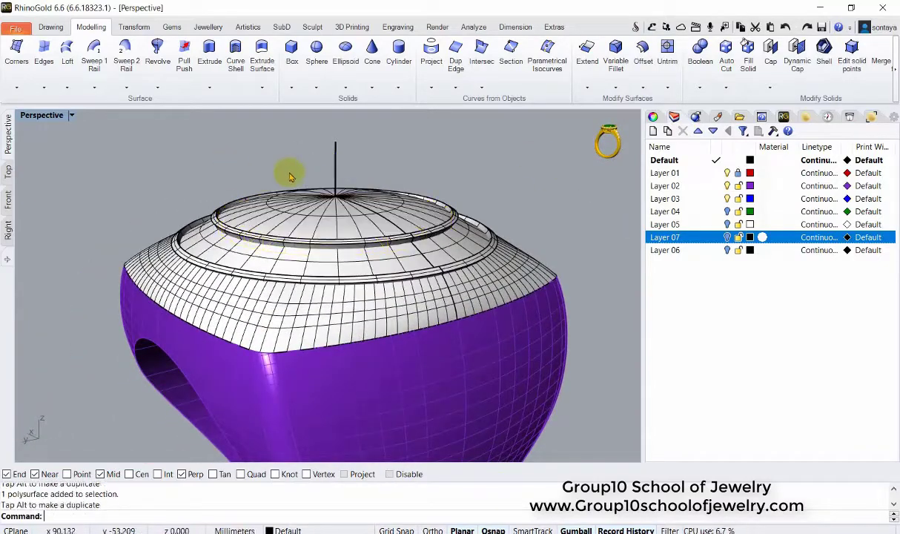
# Step: Delete the dome from the top of the ring
pyautogui.scroll(5, 290, 176)
pyautogui.scroll(-5, 272, 237)
pyautogui.moveTo(272, 237); pyautogui.dragTo(262, 306, button='right')
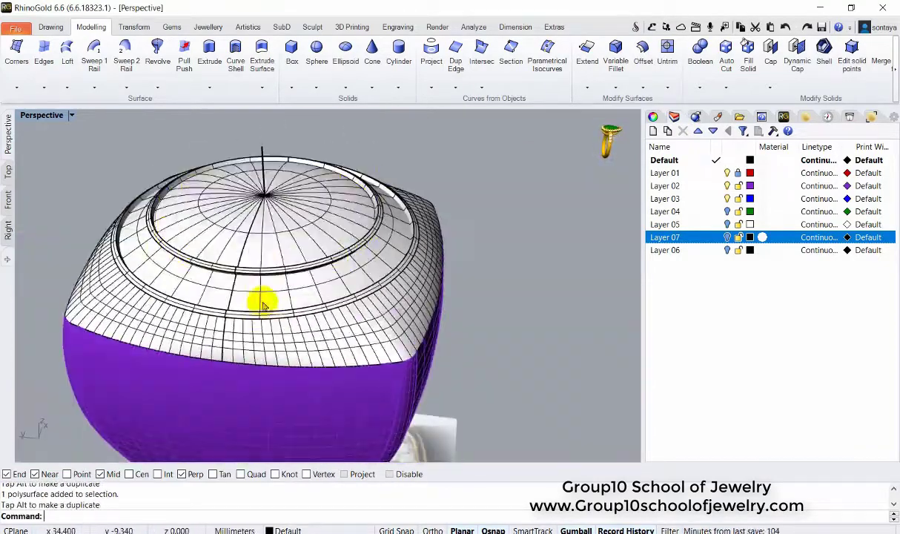
pyautogui.click(263, 222)
pyautogui.press('Delete')
# Step: Show all objects in rendered display, then hide everything except the two ring bands
pyautogui.click(556, 144)
pyautogui.hotkey('ctrl', 'alt', 'r')
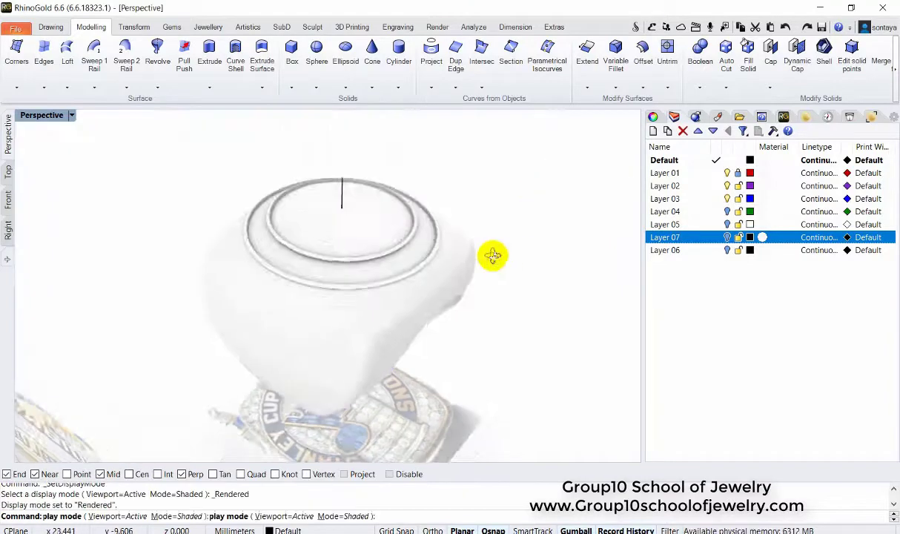
pyautogui.moveTo(493, 256); pyautogui.dragTo(255, 251, button='right')
pyautogui.scroll(5, 207, 184)
pyautogui.click(249, 169)
pyautogui.scroll(-2, 175, 213)
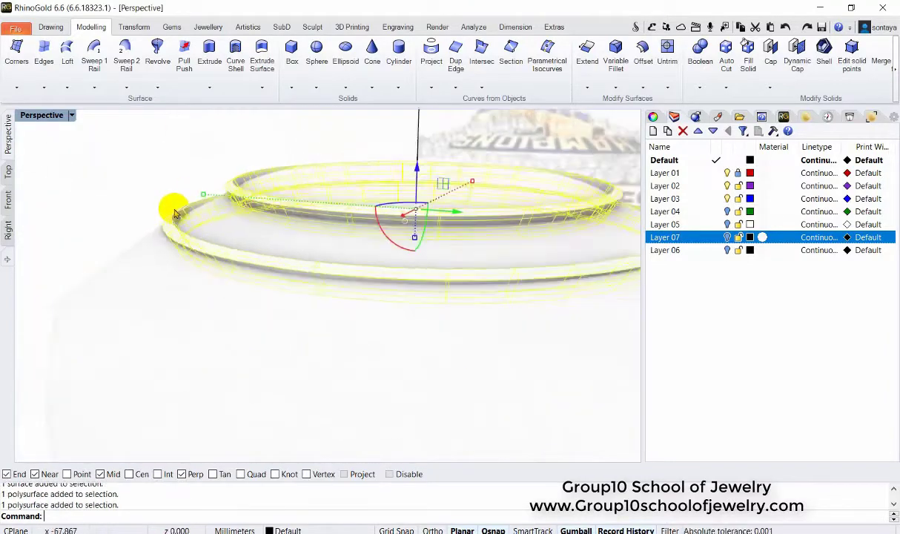
pyautogui.scroll(-3, 175, 214)
pyautogui.click(564, 152)
# Step: In the Front view, draw a line from the bar corner to its bottom edge
pyautogui.click(9, 199)
pyautogui.click(51, 27)
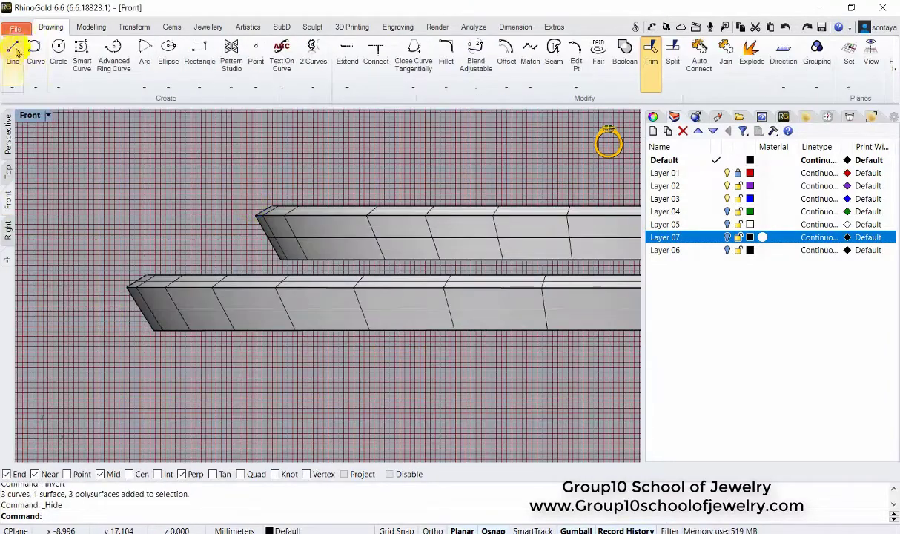
pyautogui.click(13, 50)
pyautogui.scroll(2, 252, 236)
pyautogui.click(260, 225)
pyautogui.scroll(3, 278, 311)
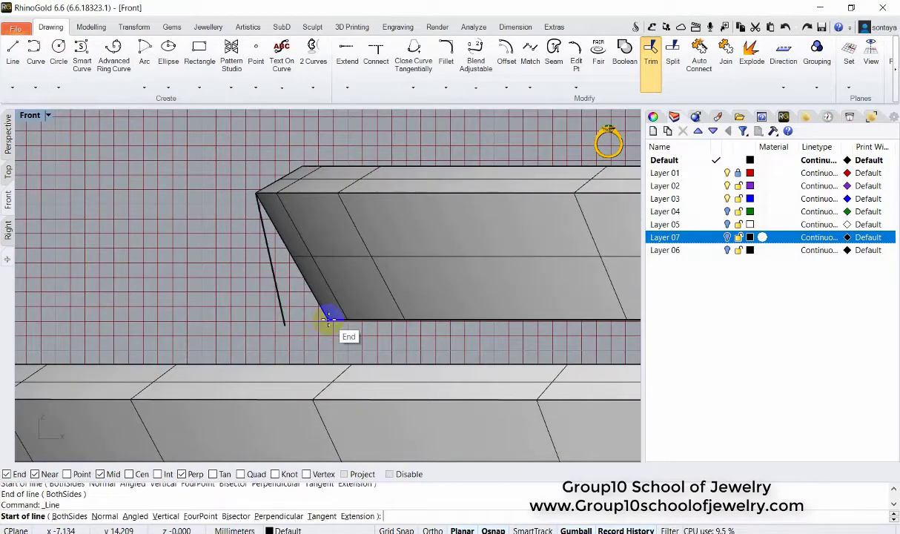
pyautogui.click(284, 320)
pyautogui.scroll(-3, 240, 199)
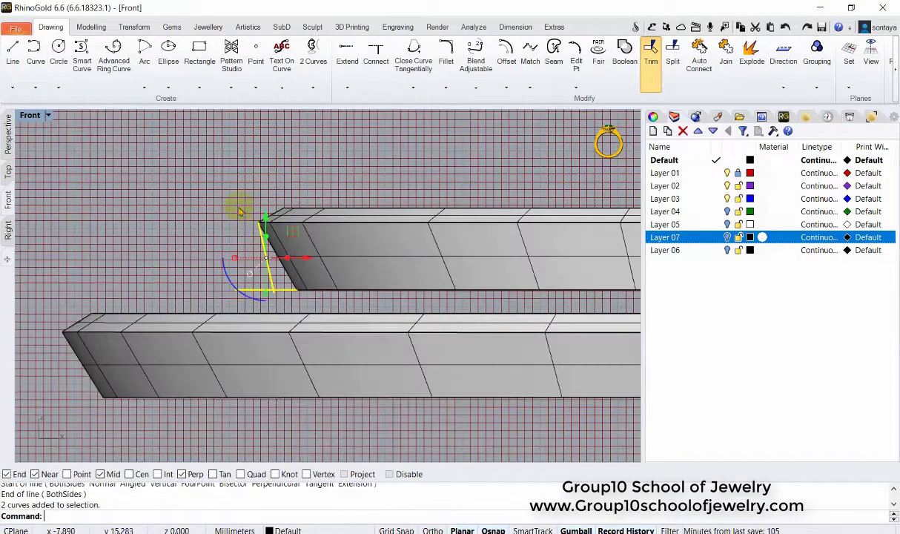
pyautogui.scroll(3, 271, 287)
# Step: Delete the drawn lines and explode both bar solids into separate surfaces
pyautogui.press('Delete')
pyautogui.scroll(-3, 252, 239)
pyautogui.click(312, 222)
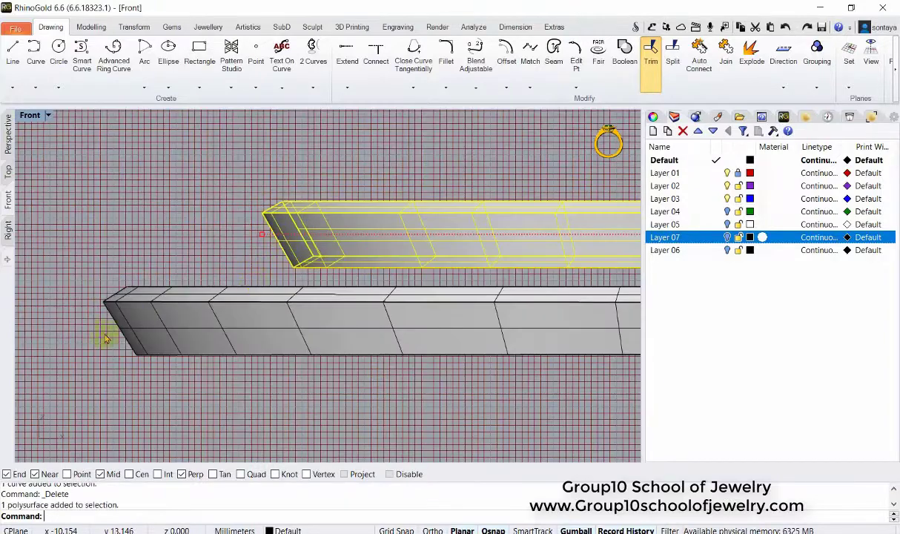
pyautogui.click(223, 300)
pyautogui.write('explode')
pyautogui.press('Return')
# Step: In Perspective, pick a surface of the lower band to remove it
pyautogui.click(8, 134)
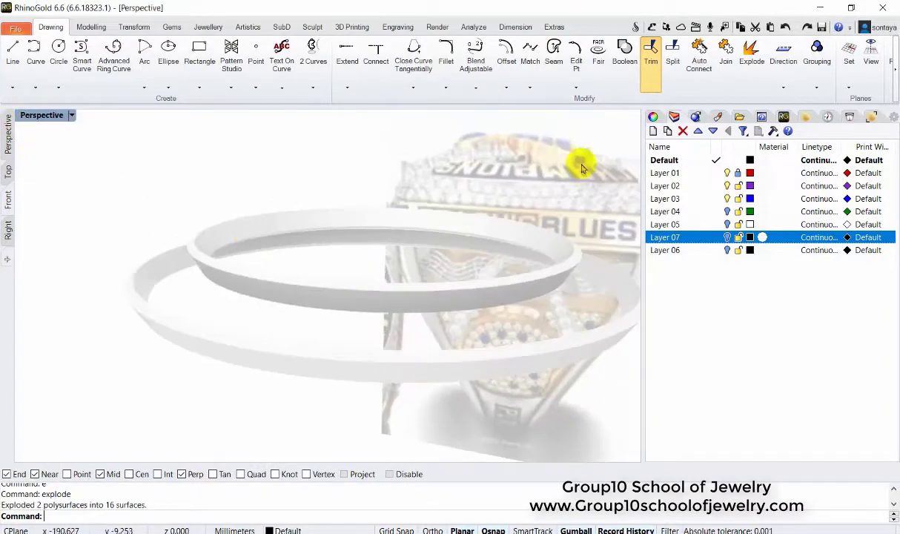
pyautogui.scroll(-3, 297, 326)
pyautogui.click(311, 357)
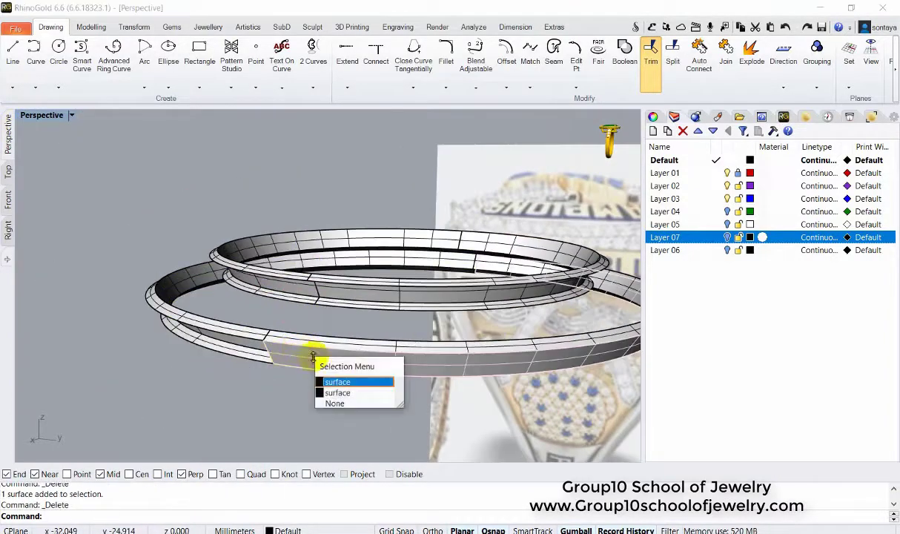
pyautogui.press('Escape')
pyautogui.moveTo(298, 362)
pyautogui.mouseDown(button='right')
pyautogui.moveTo(297, 391)
pyautogui.moveTo(292, 382)
pyautogui.mouseUp(button='right')
# Step: Select the lower ring's surfaces and try the surface Offset tool on them
pyautogui.click(266, 363)
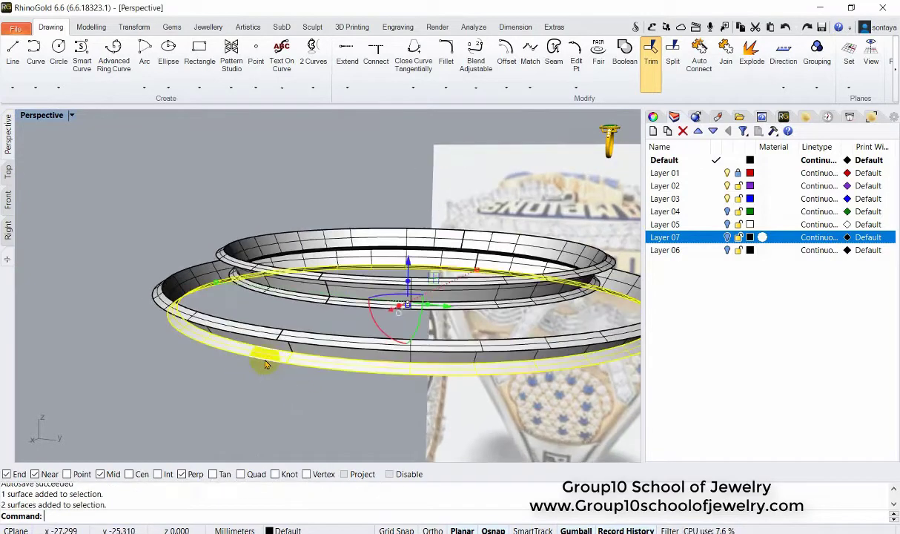
pyautogui.click(265, 362)
pyautogui.click(90, 26)
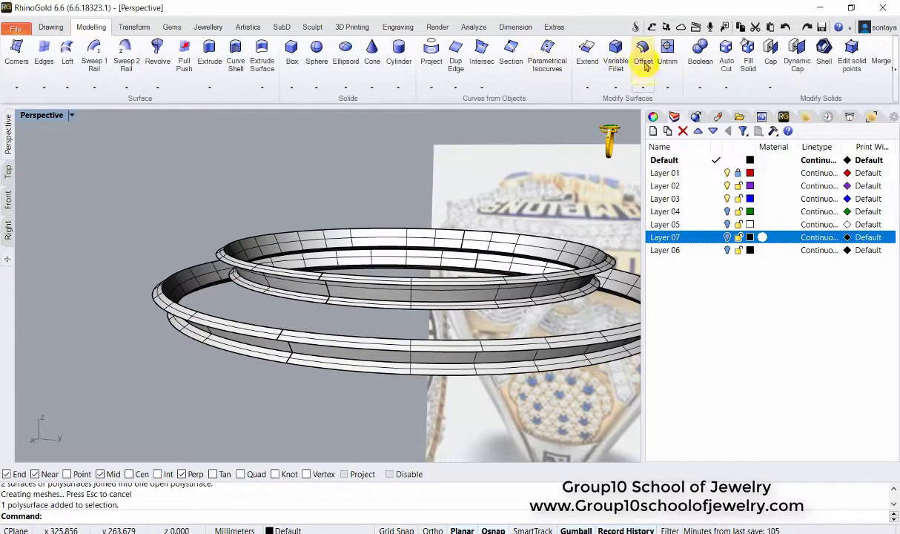
pyautogui.click(246, 360)
pyautogui.press('Escape')
pyautogui.click(244, 353)
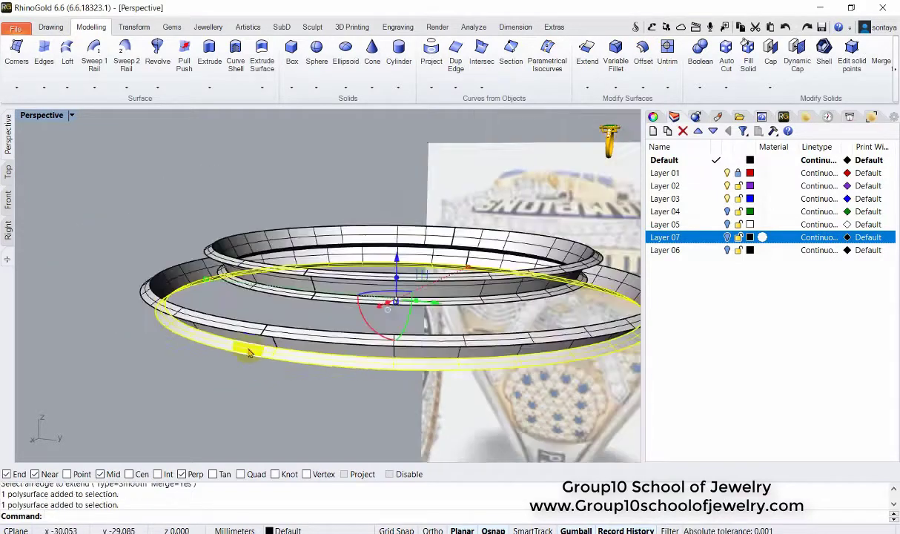
pyautogui.hotkey('ctrl', 'F2')
pyautogui.moveTo(138, 317); pyautogui.dragTo(84, 182, button='right')
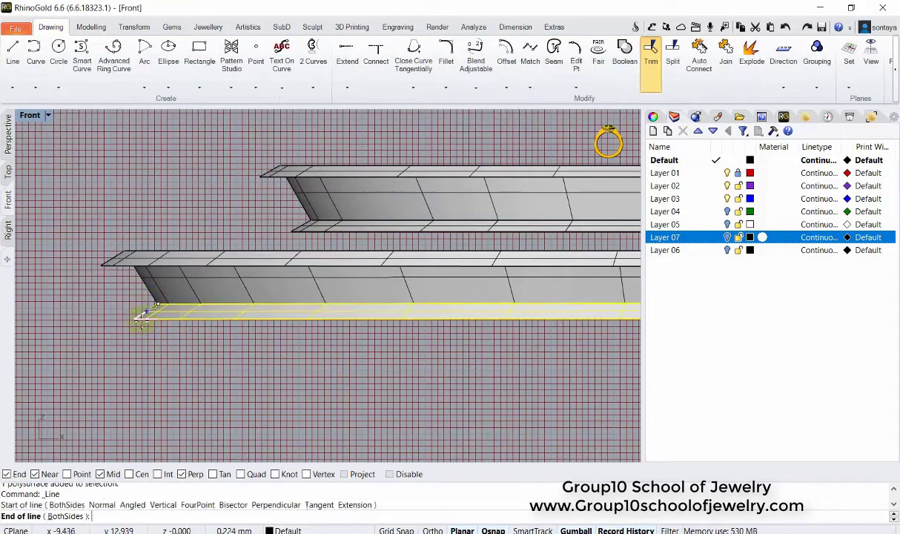
# Step: Draw angled lines at the corners of both bands and delete the leftover surface
pyautogui.rightClick(107, 339)
pyautogui.click(102, 265)
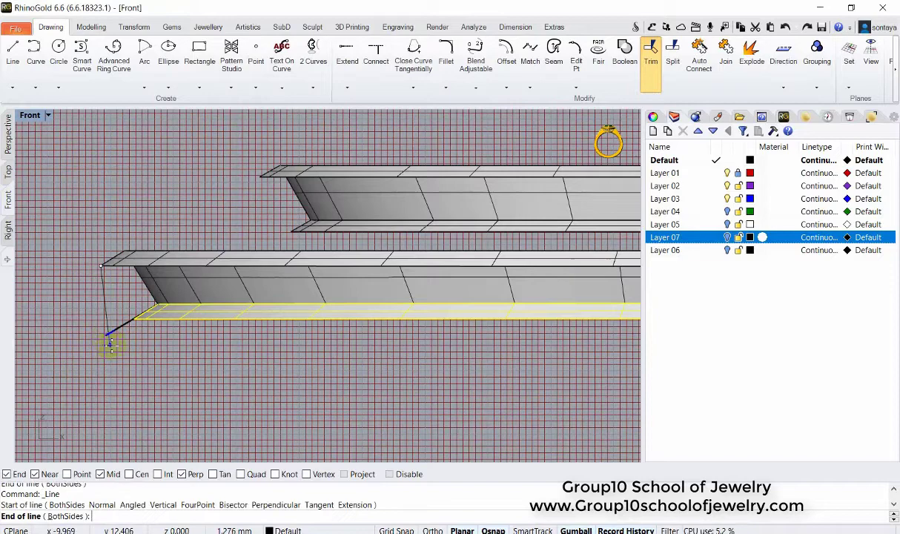
pyautogui.scroll(2, 245, 223)
pyautogui.rightClick(246, 222)
pyautogui.click(292, 223)
pyautogui.click(237, 253)
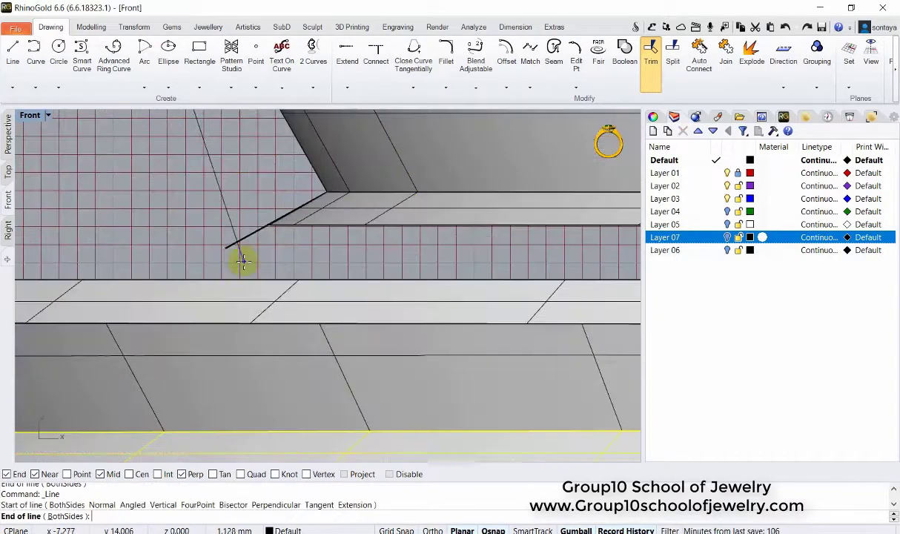
pyautogui.click(267, 221)
pyautogui.press('Delete')
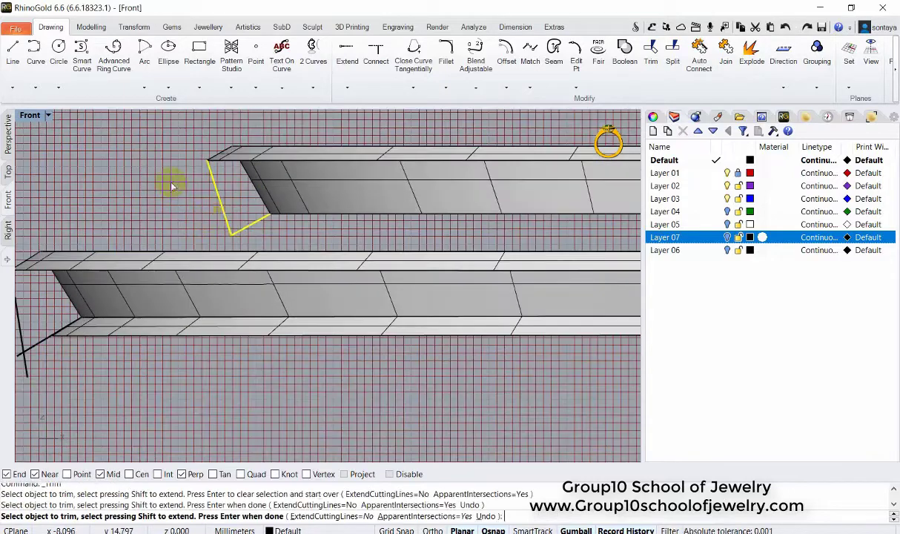
# Step: Trim the line tails past their intersection on the lower band's profile
pyautogui.moveTo(231, 250); pyautogui.dragTo(201, 351, button='right')
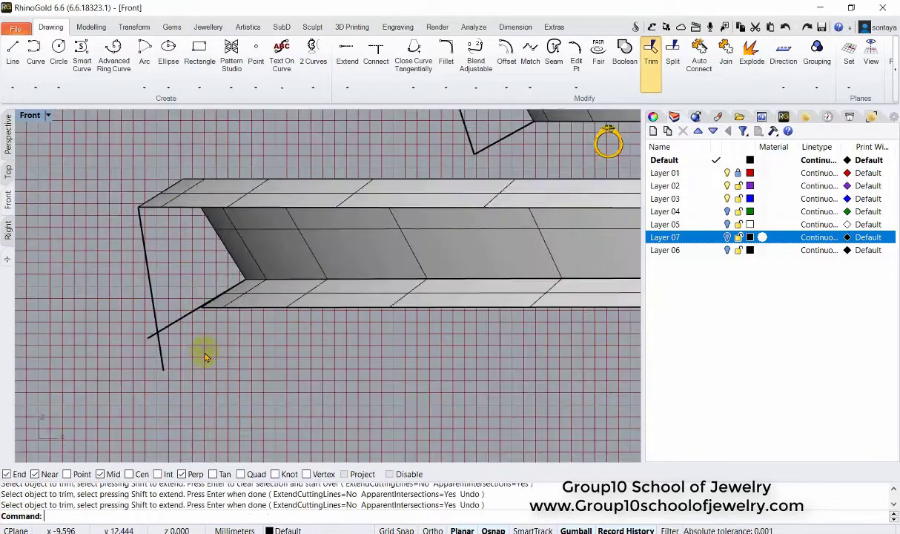
pyautogui.hotkey('ctrl', 'z')
pyautogui.click(161, 356)
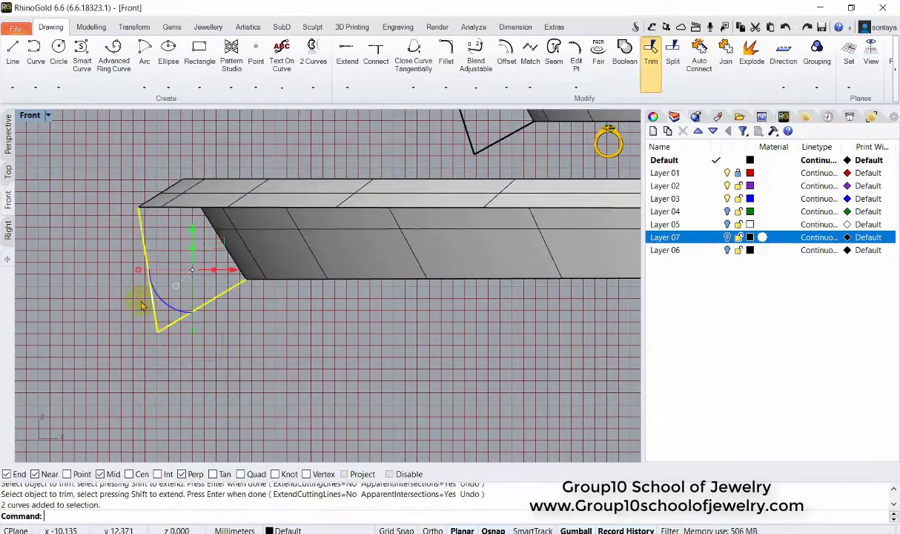
pyautogui.moveTo(141, 306); pyautogui.dragTo(334, 225, button='right')
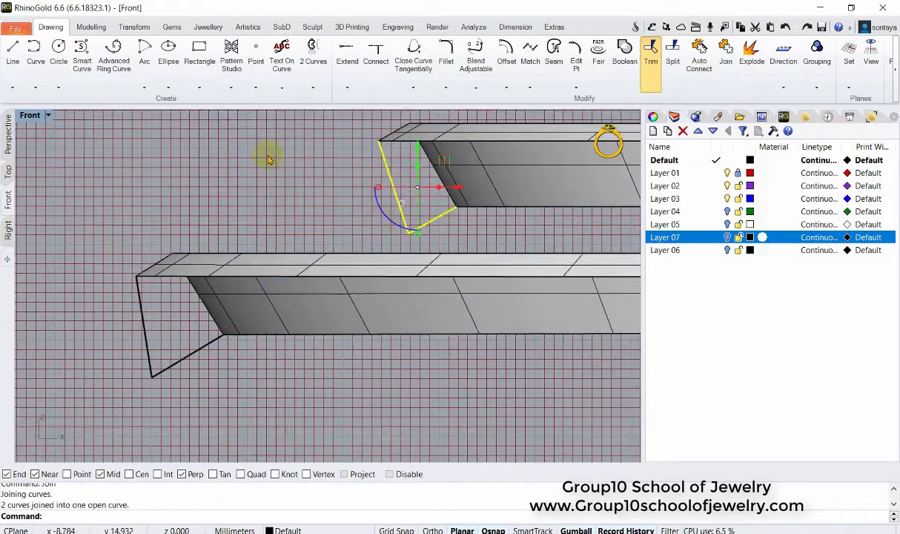
pyautogui.click(7, 135)
pyautogui.scroll(5, 297, 237)
pyautogui.scroll(-5, 255, 235)
# Step: Intersect the ring bands and duplicate their edges into joined closed rail curves
pyautogui.moveTo(95, 186); pyautogui.dragTo(450, 379)
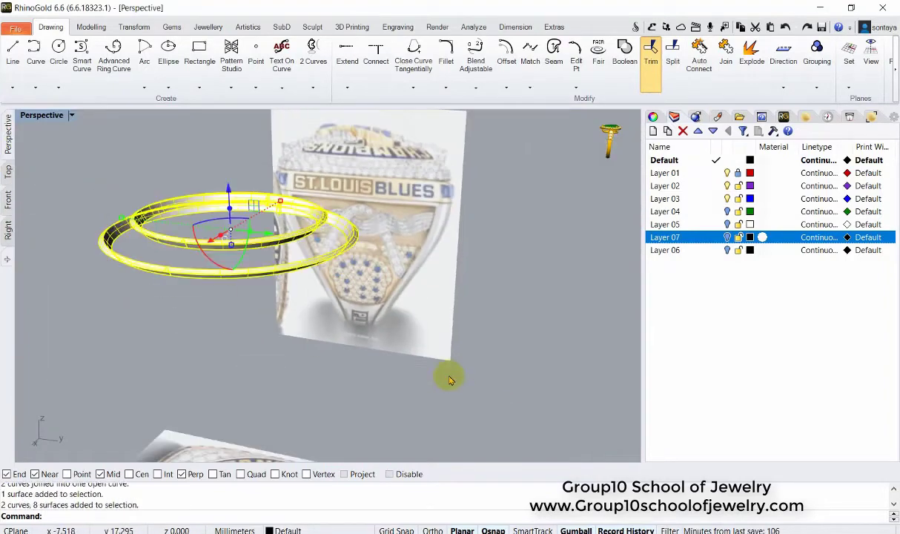
pyautogui.press('Escape')
pyautogui.click(91, 27)
pyautogui.click(481, 52)
pyautogui.scroll(3, 369, 255)
pyautogui.click(368, 256)
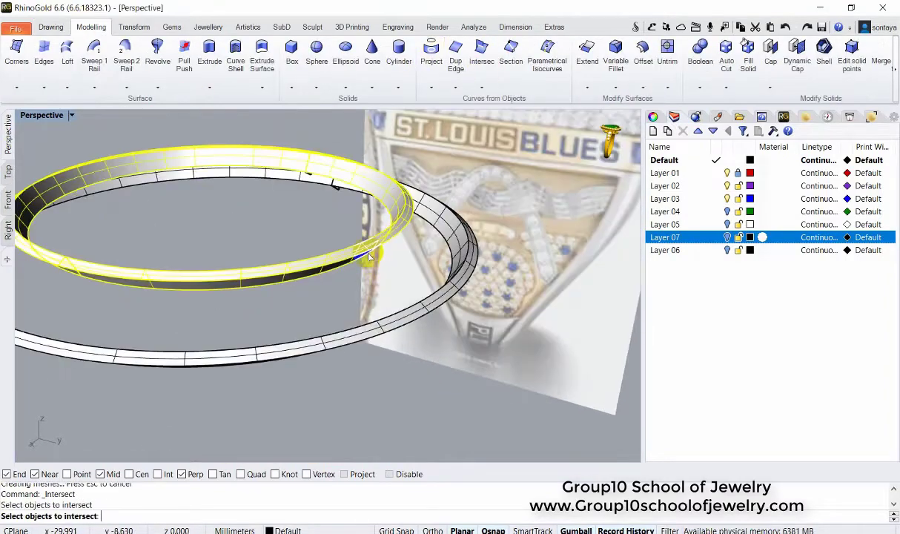
pyautogui.click(456, 56)
pyautogui.click(335, 280)
pyautogui.scroll(-2, 296, 291)
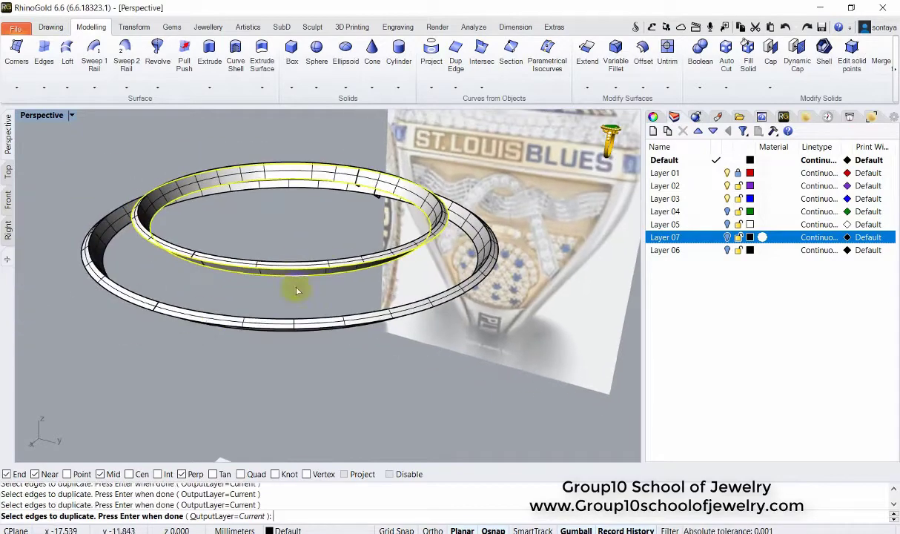
pyautogui.moveTo(201, 341); pyautogui.dragTo(186, 282, button='right')
pyautogui.press('Return')
# Step: Try a two-rail sweep with the rail curves and profile, then undo it
pyautogui.scroll(3, 445, 253)
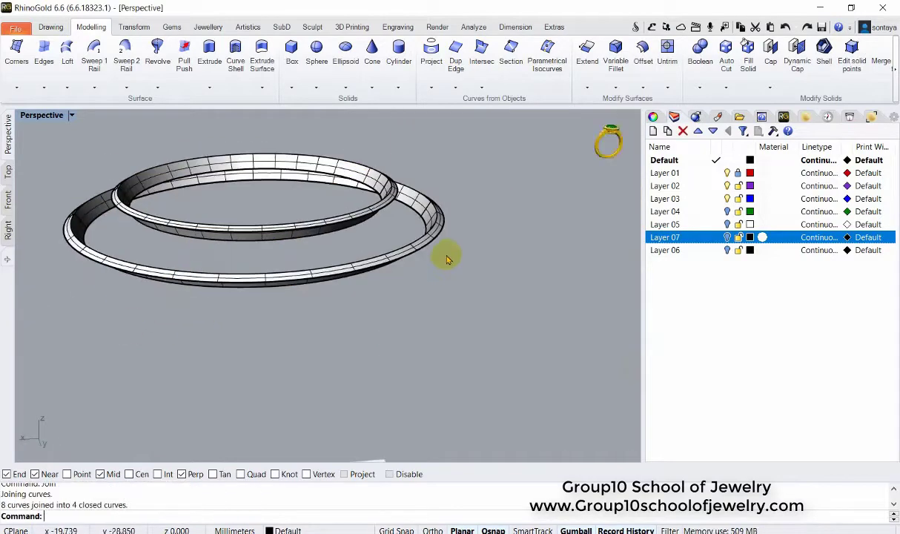
pyautogui.scroll(2, 421, 249)
pyautogui.scroll(2, 422, 249)
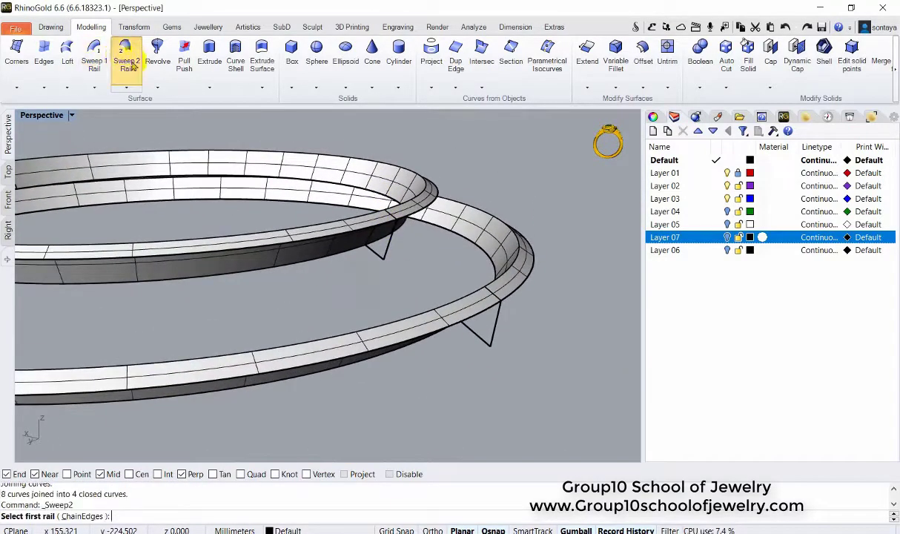
pyautogui.click(433, 233)
pyautogui.click(445, 252)
pyautogui.click(368, 261)
pyautogui.click(382, 293)
pyautogui.press('Return')
pyautogui.click(690, 416)
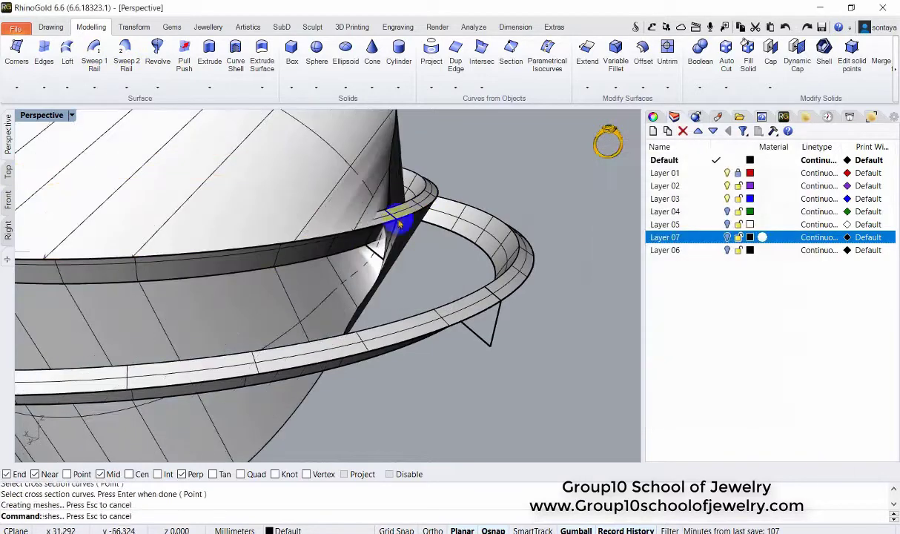
pyautogui.hotkey('ctrl', 'z')
# Step: Sweep2 the triangle profile along both ring-top rail curves, then select everything
pyautogui.click(332, 249)
pyautogui.click(359, 268)
pyautogui.click(387, 261)
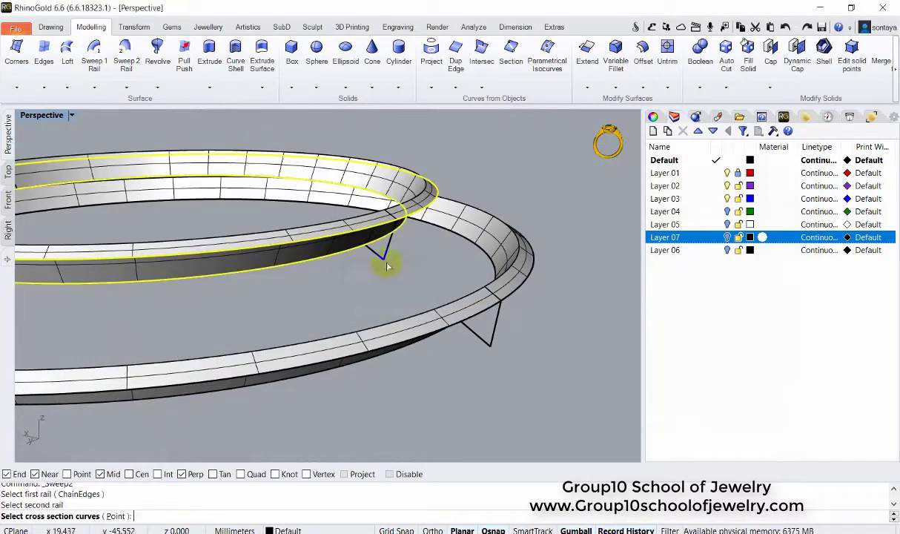
pyautogui.click(382, 252)
pyautogui.press('Return')
pyautogui.click(693, 418)
pyautogui.click(482, 327)
pyautogui.click(400, 362)
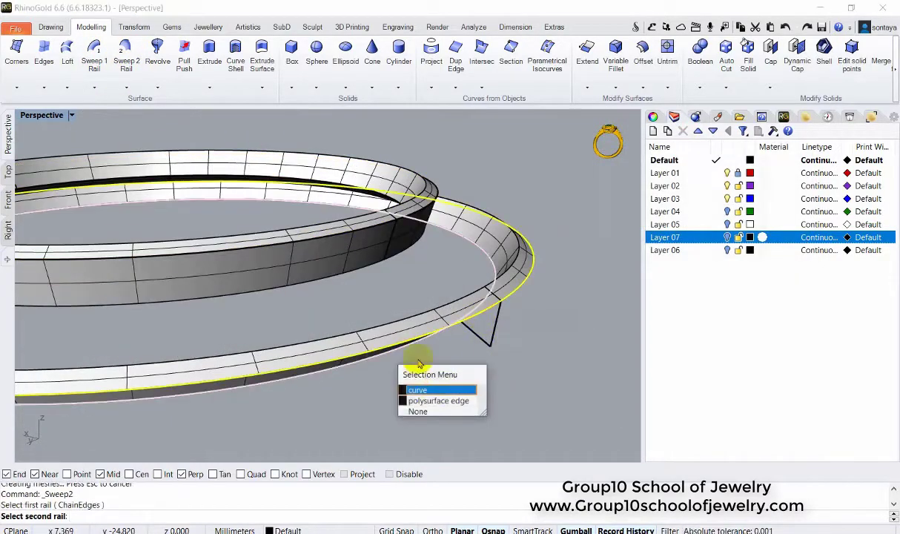
pyautogui.click(430, 398)
pyautogui.click(490, 333)
pyautogui.press('Return')
pyautogui.press('Return')
pyautogui.hotkey('ctrl', 'a')
pyautogui.scroll(-5, 565, 364)
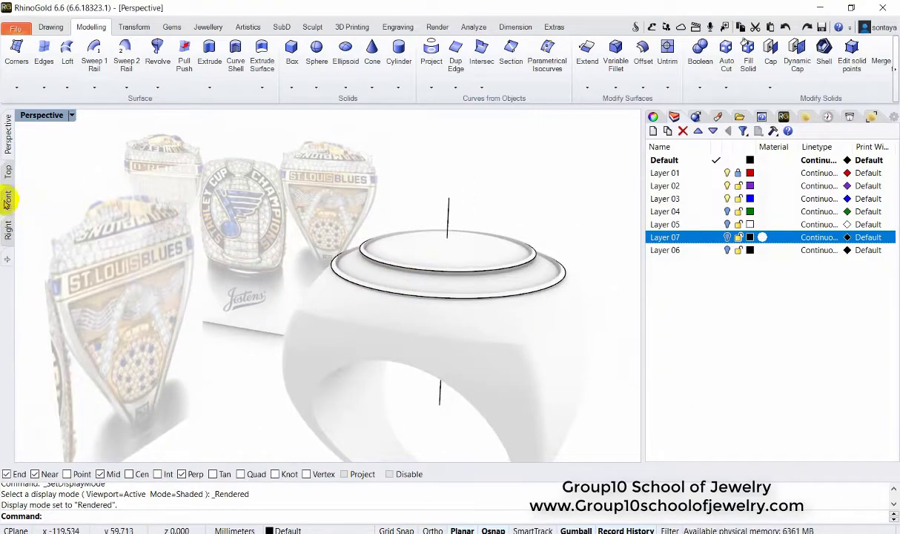
# Step: In the side view, Scale 1D the ring-top surface to make it taller
pyautogui.click(7, 228)
pyautogui.scroll(5, 221, 241)
pyautogui.click(221, 241)
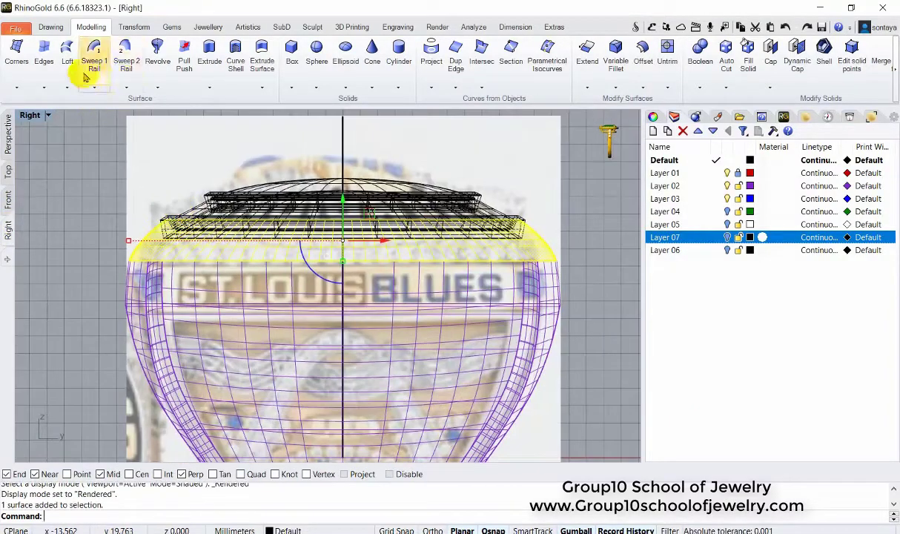
pyautogui.click(134, 26)
pyautogui.click(82, 87)
pyautogui.click(121, 140)
pyautogui.click(128, 248)
pyautogui.scroll(-2, 111, 222)
pyautogui.click(93, 167)
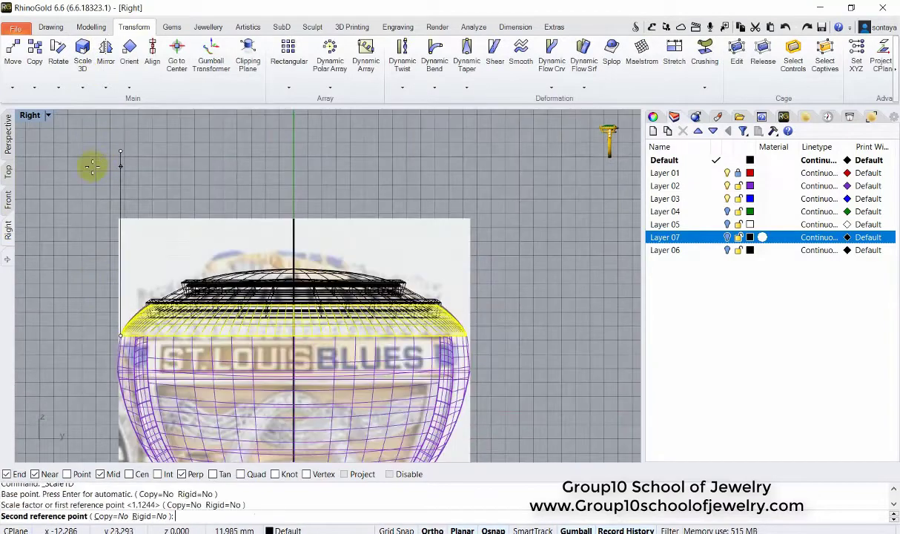
pyautogui.click(93, 167)
pyautogui.click(342, 282)
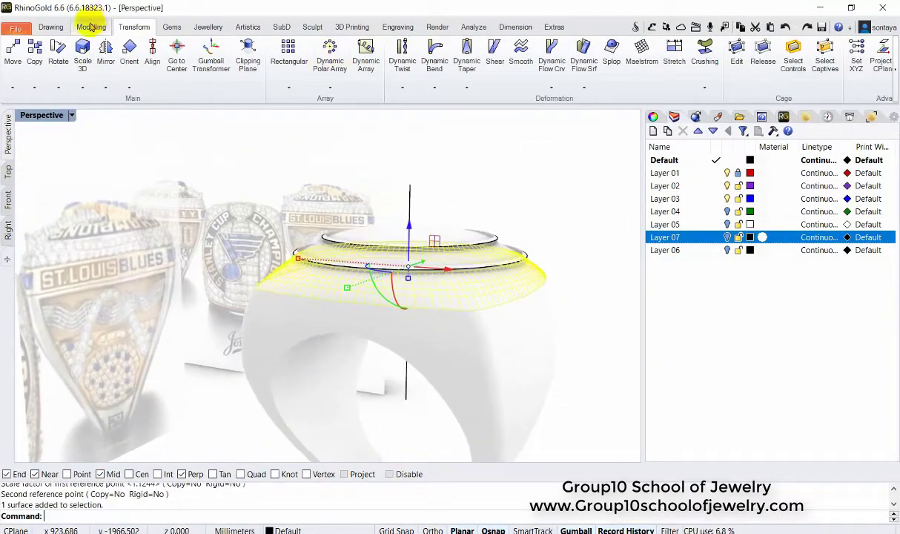
# Step: Offset the sloped rim wall into a 0.8 mm solid
pyautogui.click(90, 27)
pyautogui.click(643, 52)
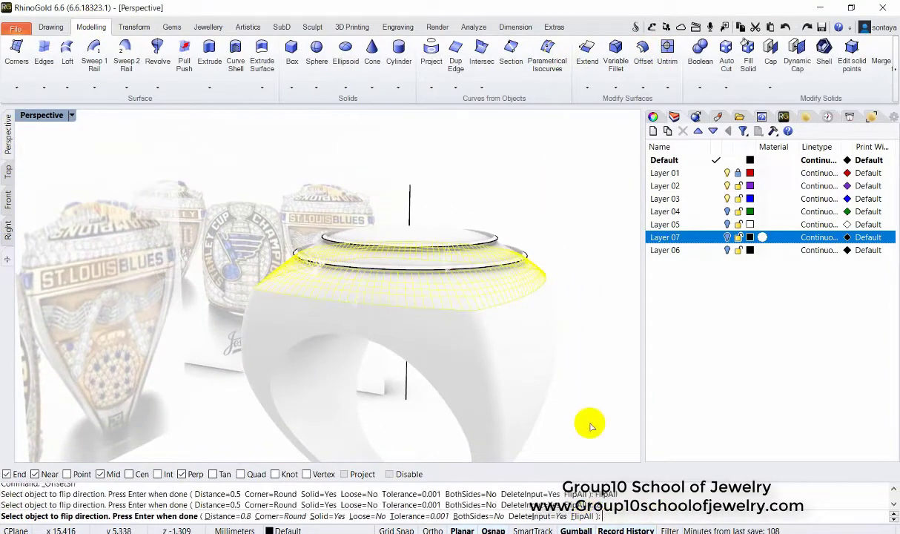
pyautogui.press('Return')
pyautogui.moveTo(581, 315)
pyautogui.mouseDown(button='right')
pyautogui.moveTo(446, 201)
pyautogui.moveTo(313, 306)
pyautogui.mouseUp(button='right')
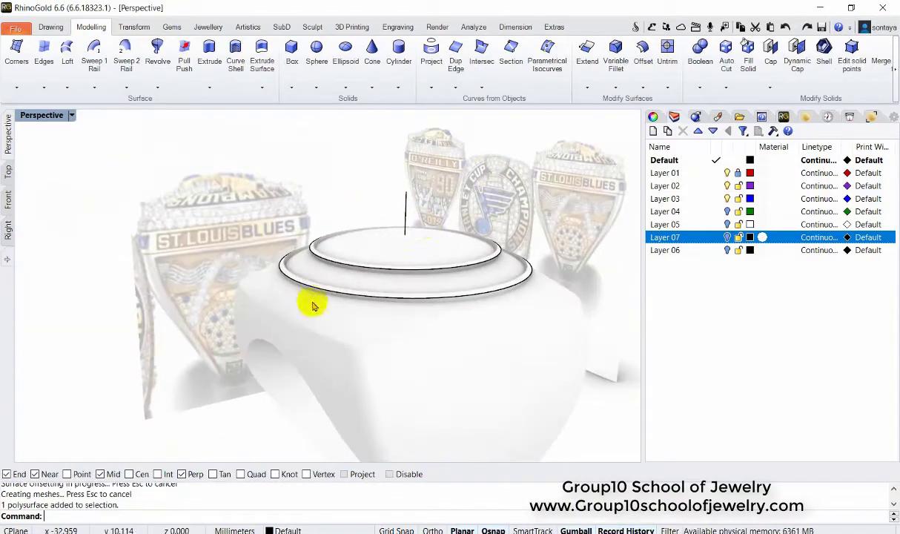
pyautogui.press('Escape')
pyautogui.moveTo(288, 162); pyautogui.dragTo(362, 210, button='right')
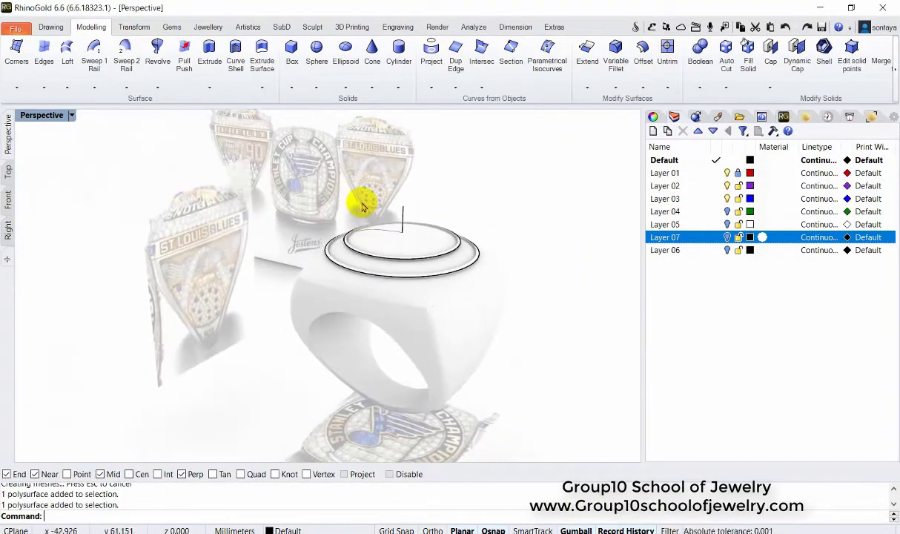
# Step: In Front view, select only the ring-top solid and hide everything else
pyautogui.click(8, 199)
pyautogui.moveTo(533, 285); pyautogui.dragTo(356, 245)
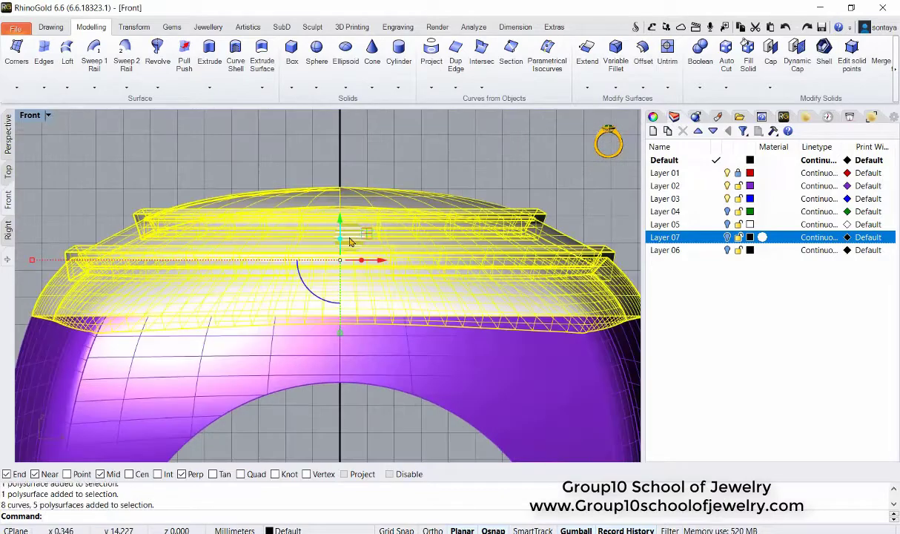
pyautogui.click(281, 131)
pyautogui.scroll(-2, 201, 231)
pyautogui.click(201, 231)
pyautogui.scroll(-2, 201, 231)
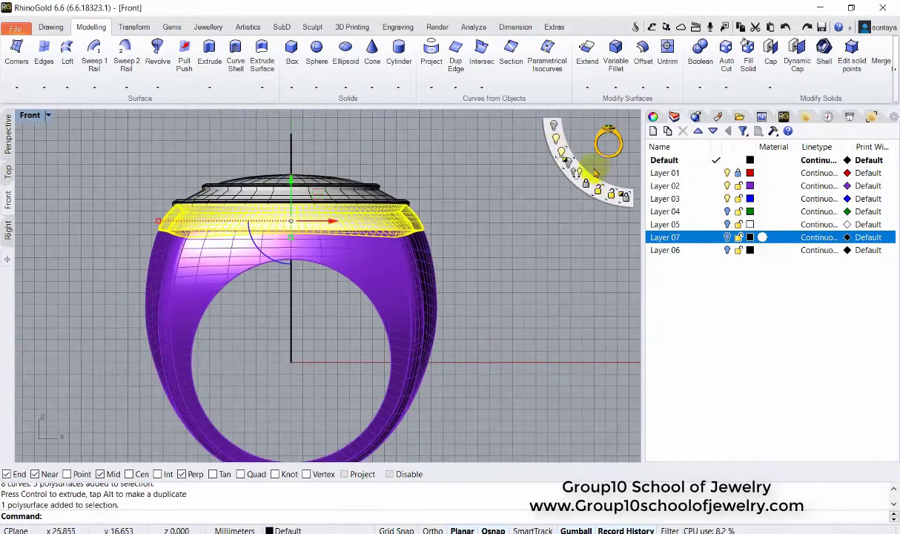
pyautogui.click(555, 139)
# Step: Draw a plane under the ring top and BooleanDifference it to cut the top flat
pyautogui.click(7, 138)
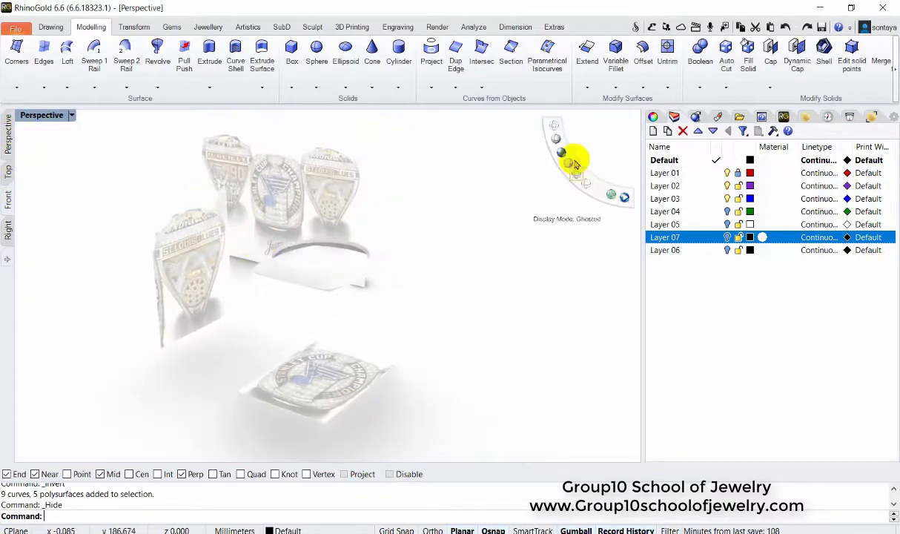
pyautogui.click(572, 164)
pyautogui.click(235, 208)
pyautogui.click(426, 376)
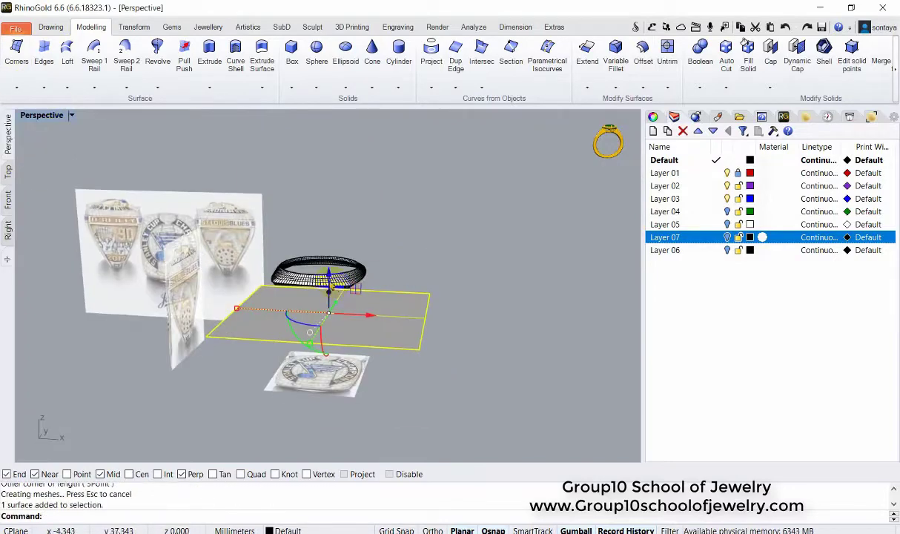
pyautogui.click(7, 198)
pyautogui.moveTo(312, 210); pyautogui.dragTo(311, 215)
pyautogui.scroll(-3, 312, 211)
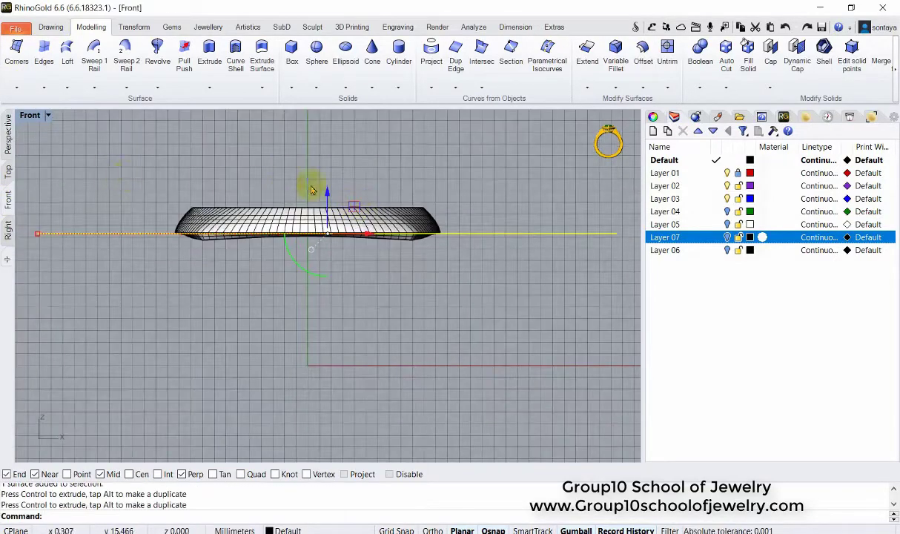
pyautogui.scroll(3, 311, 185)
pyautogui.click(9, 126)
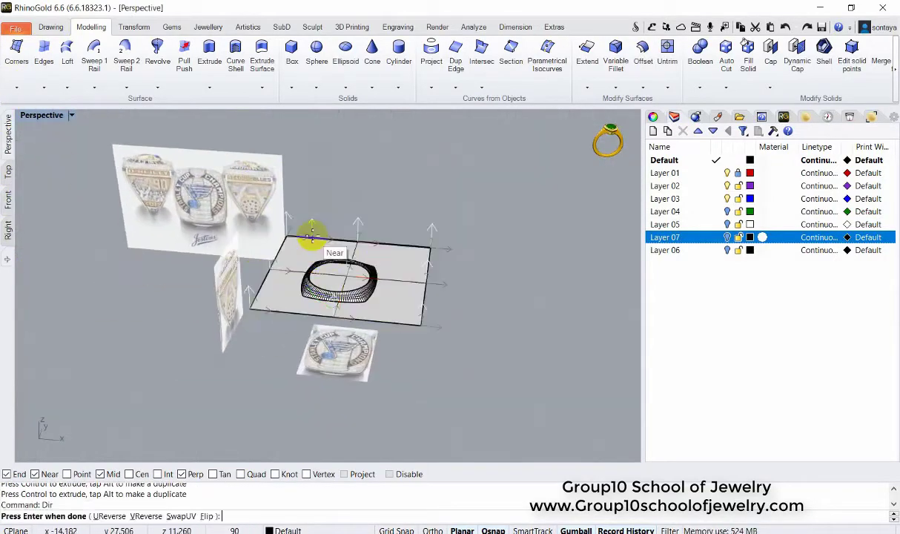
pyautogui.click(701, 89)
pyautogui.click(696, 158)
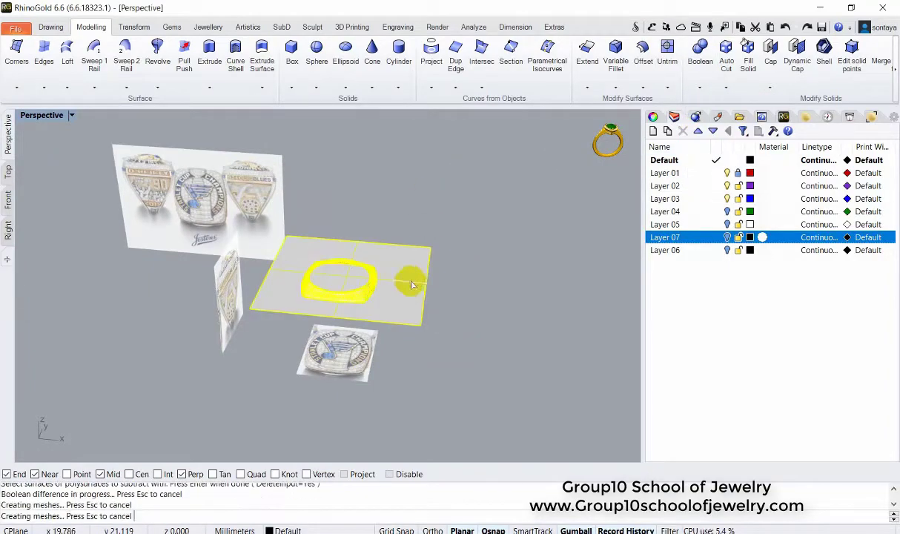
# Step: Delete the leftover vertical guide curve and the circle curves in rendered Top view
pyautogui.scroll(5, 341, 311)
pyautogui.click(322, 207)
pyautogui.press('Delete')
pyautogui.moveTo(361, 207); pyautogui.dragTo(368, 252, button='right')
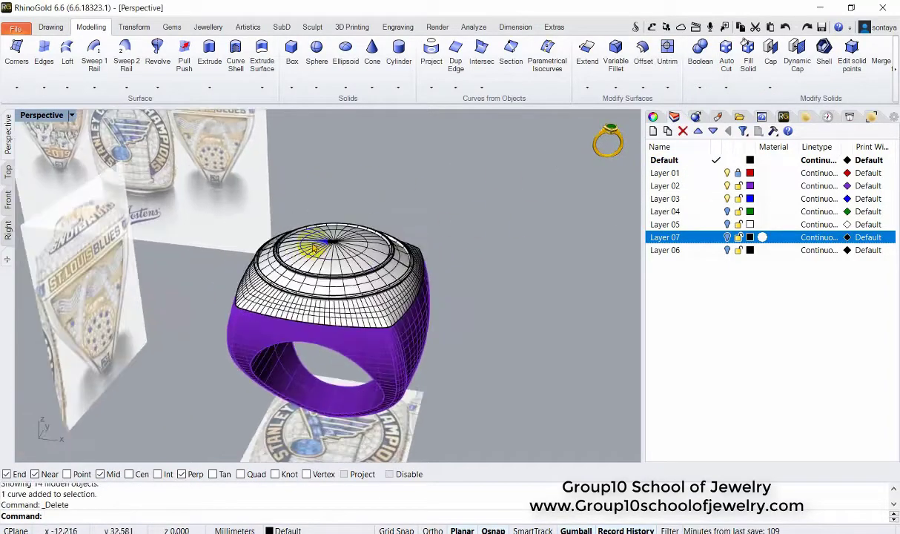
pyautogui.scroll(2, 299, 247)
pyautogui.scroll(-3, 298, 246)
pyautogui.click(8, 170)
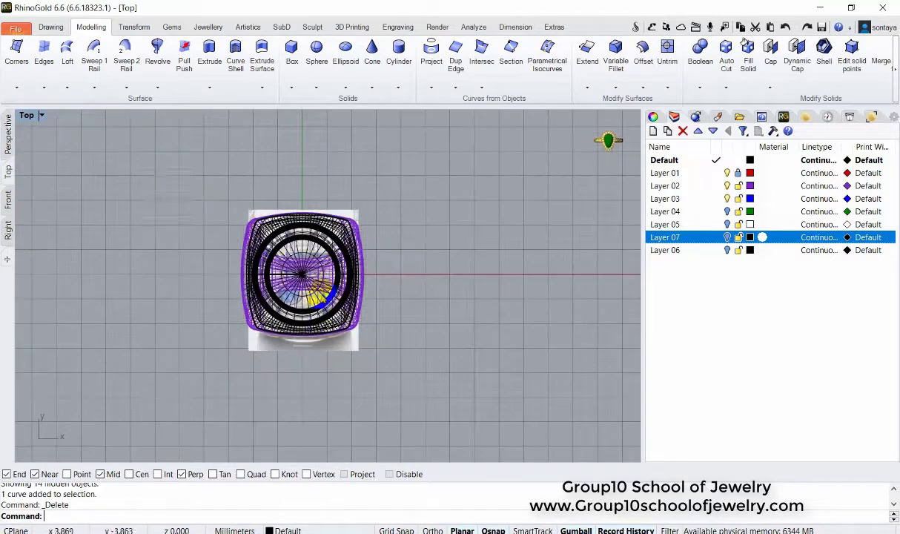
pyautogui.click(561, 153)
pyautogui.middleClick(538, 237)
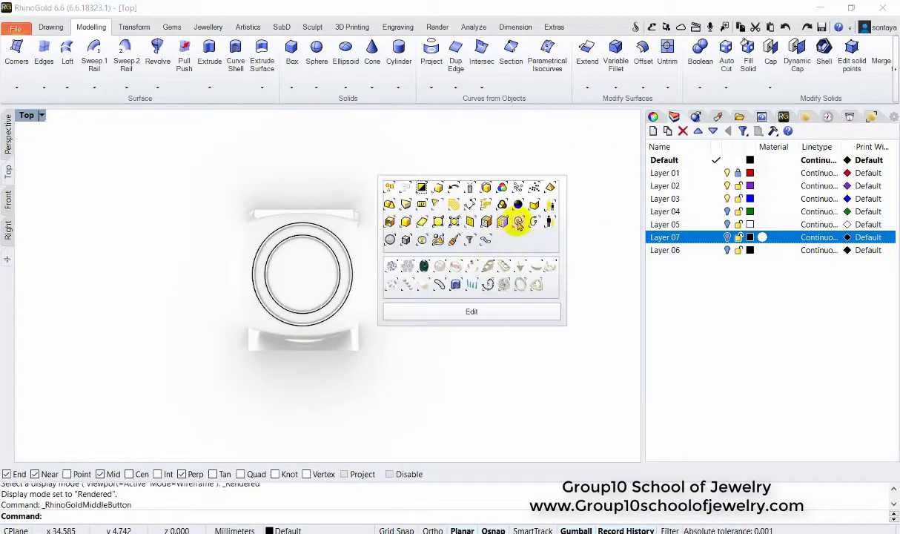
pyautogui.click(518, 221)
pyautogui.press('Delete')
# Step: Hide the ring to check the reference image, then show it again
pyautogui.hotkey('ctrl', 'a')
pyautogui.hotkey('ctrl', 'h')
pyautogui.scroll(2, 317, 239)
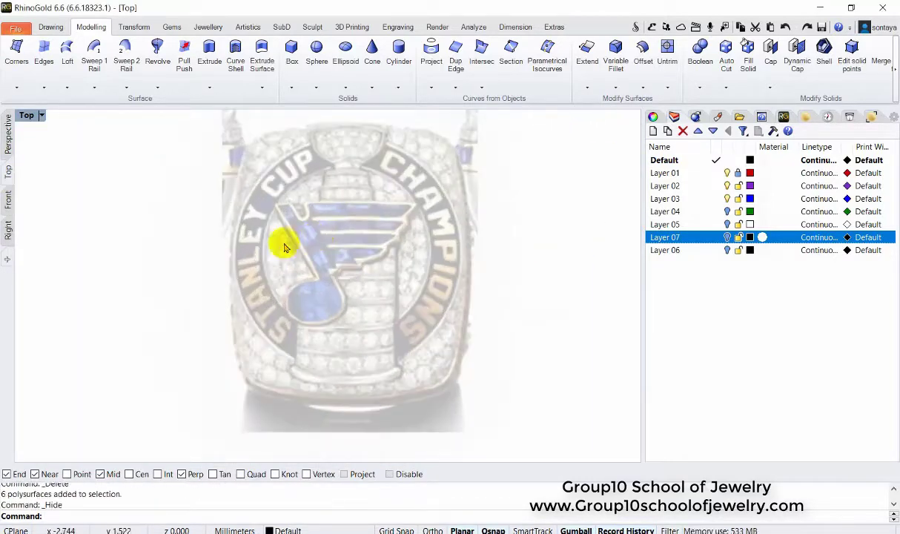
pyautogui.hotkey('ctrl', 'alt', 'h')
pyautogui.click(410, 252)
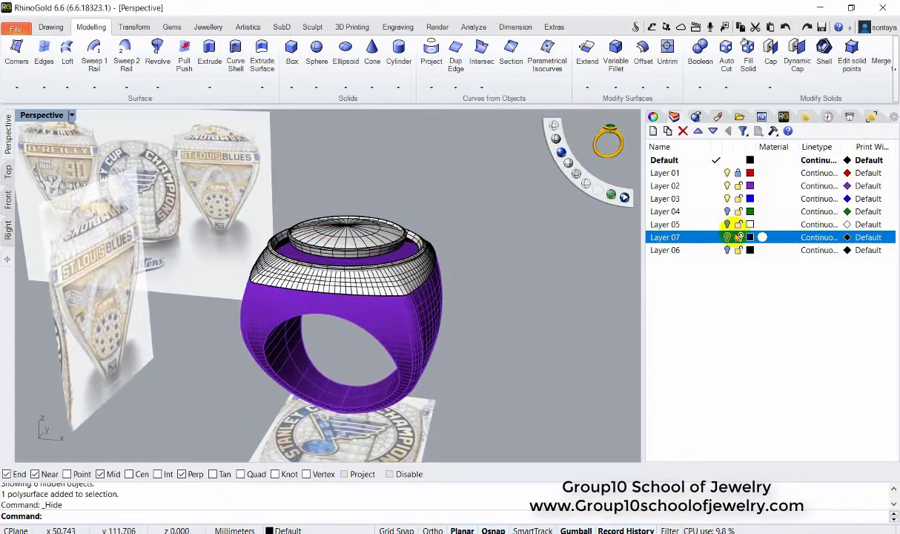
pyautogui.click(583, 190)
# Step: Select all the curves (40 objects) and move them onto Layer 05
pyautogui.click(665, 250)
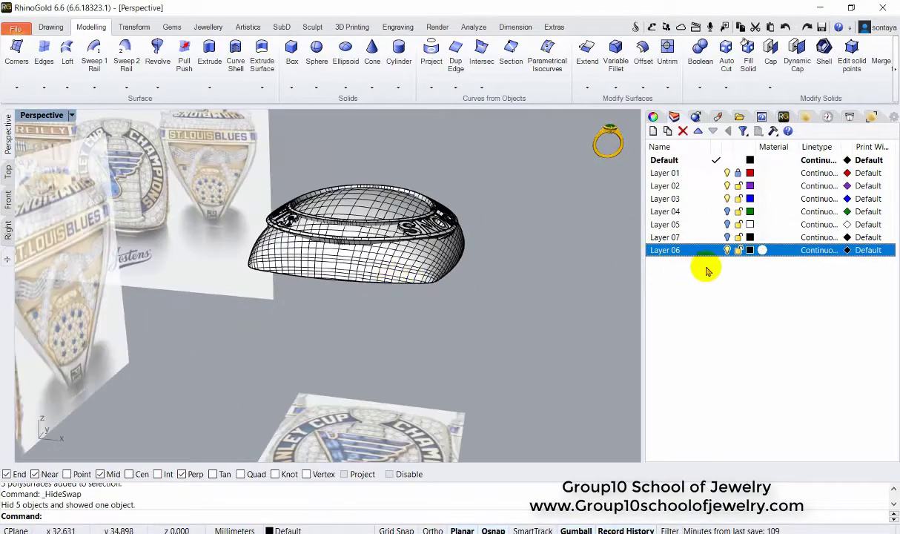
pyautogui.hotkey('ctrl', 'z')
pyautogui.scroll(2, 374, 200)
pyautogui.scroll(2, 334, 213)
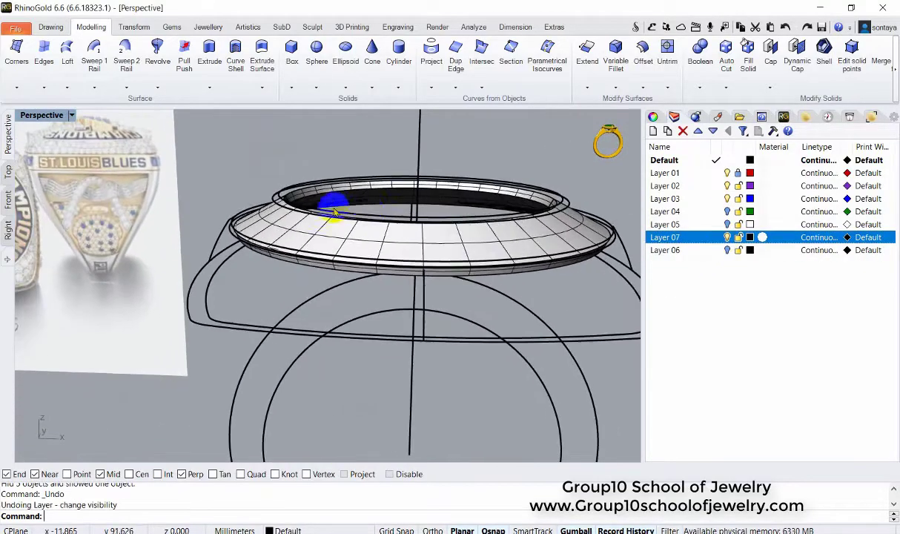
pyautogui.middleClick(326, 247)
pyautogui.scroll(-3, 476, 273)
pyautogui.rightClick(726, 250)
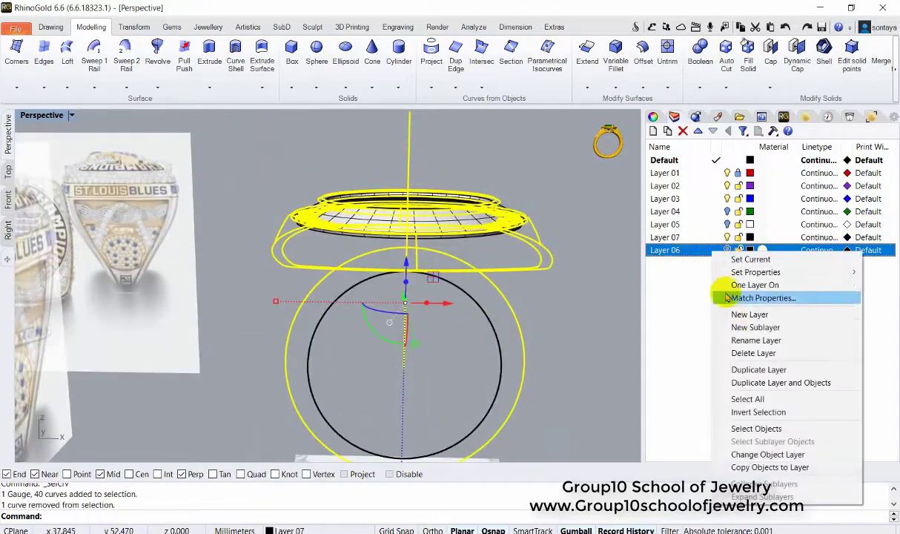
pyautogui.click(581, 241)
pyautogui.hotkey('ctrl', 'z')
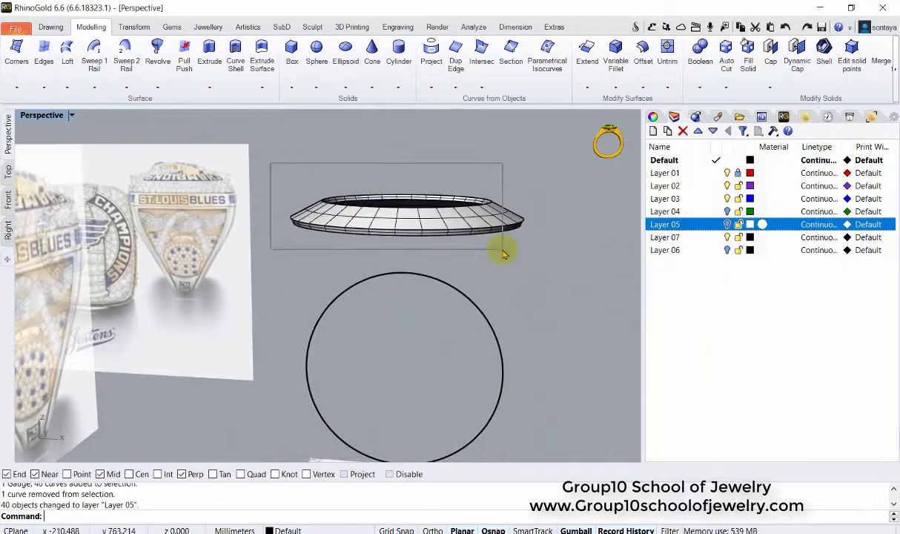
# Step: Delete the lower ring of four guide curves
pyautogui.middleClick(552, 276)
pyautogui.click(597, 227)
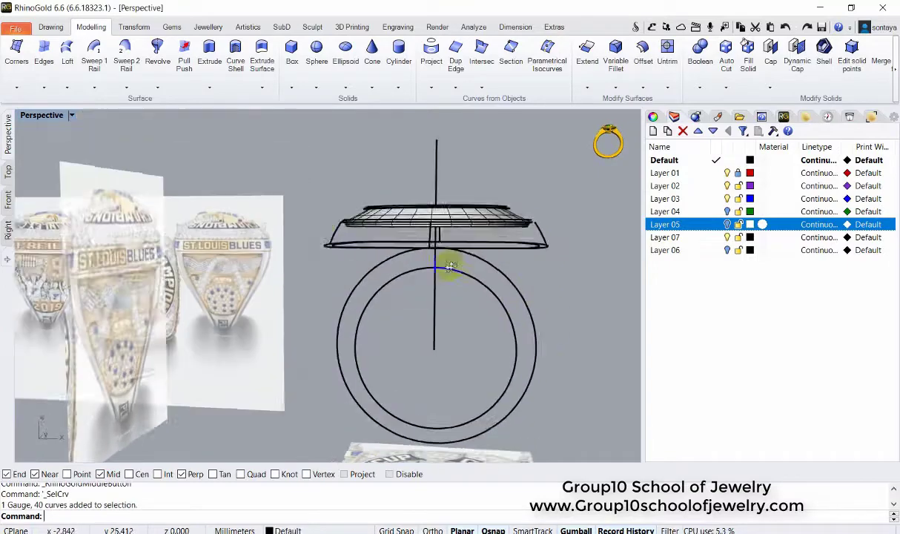
pyautogui.middleClick(509, 265)
pyautogui.press('Escape')
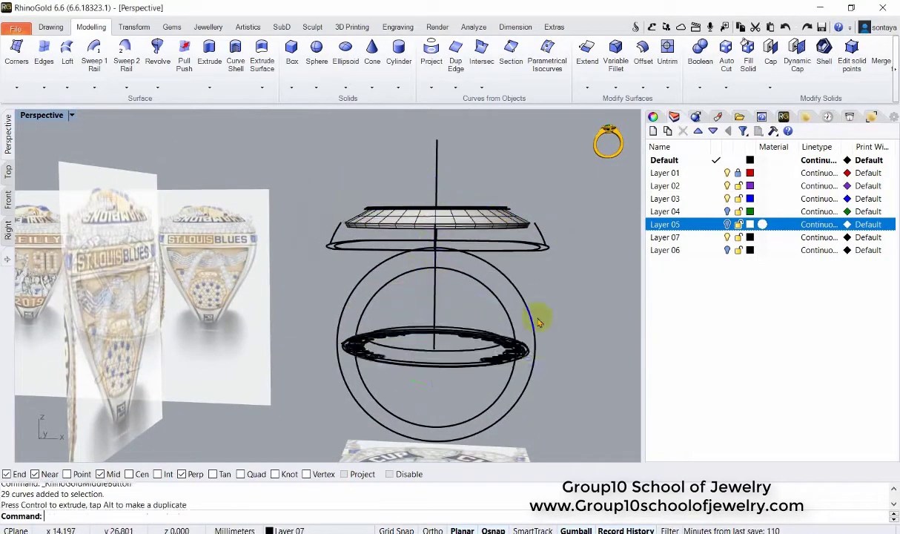
pyautogui.moveTo(538, 316); pyautogui.dragTo(474, 263, button='right')
pyautogui.scroll(3, 474, 263)
pyautogui.click(407, 361)
pyautogui.moveTo(406, 361); pyautogui.dragTo(428, 371, button='right')
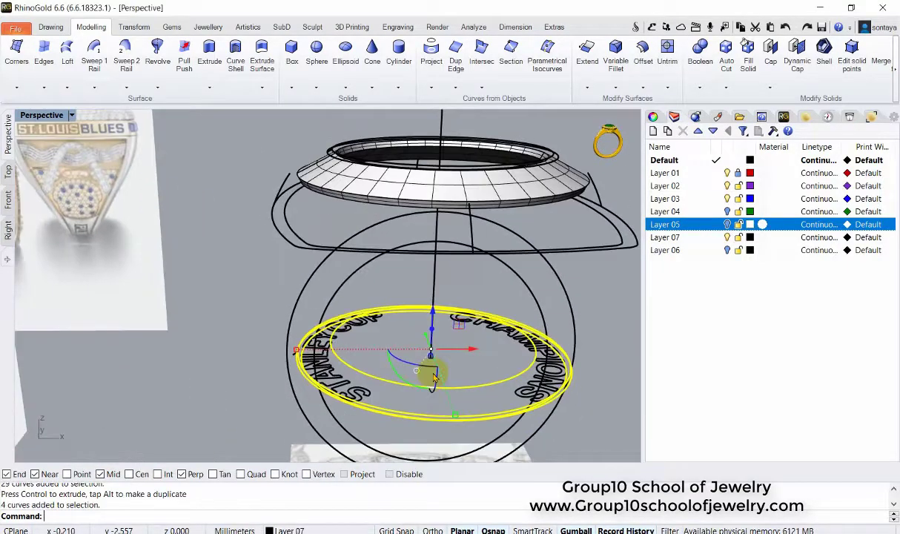
pyautogui.press('Delete')
# Step: Delete the six leftover curves and a stray circle, keeping the STANLEY CUP CHAMPIONS lettering
pyautogui.moveTo(331, 229); pyautogui.dragTo(332, 121, button='right')
pyautogui.moveTo(331, 121); pyautogui.dragTo(564, 232)
pyautogui.press('Delete')
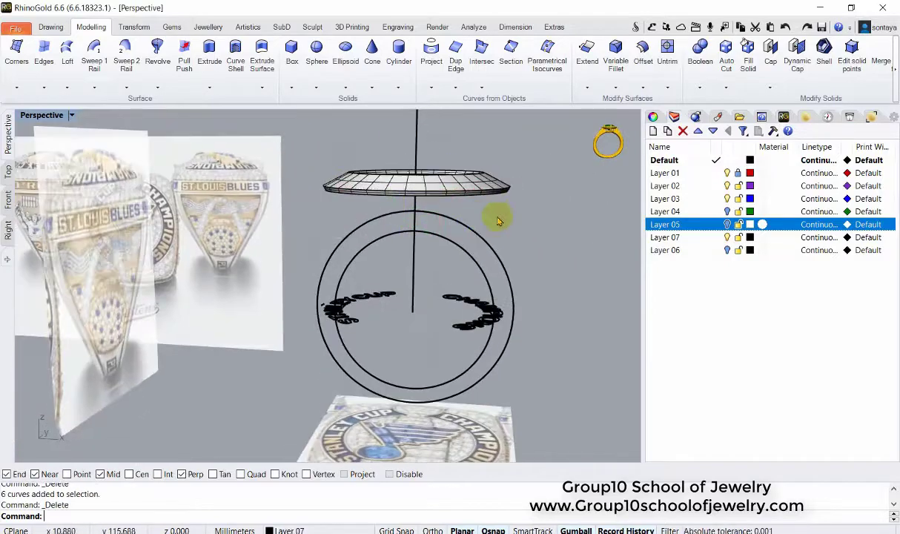
pyautogui.press('Delete')
pyautogui.moveTo(436, 144)
pyautogui.mouseDown(button='right')
pyautogui.moveTo(362, 261)
pyautogui.moveTo(291, 275)
pyautogui.moveTo(281, 147)
pyautogui.mouseUp(button='right')
pyautogui.scroll(3, 362, 261)
pyautogui.scroll(-3, 316, 377)
pyautogui.scroll(3, 281, 147)
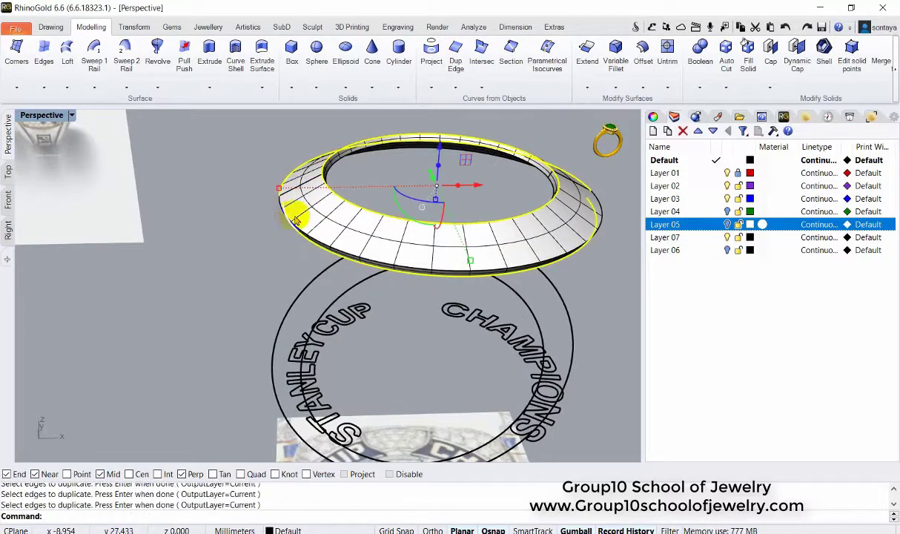
# Step: Join the band edges into two closed ellipses, hide the band, and draw a line between them
pyautogui.press('Return')
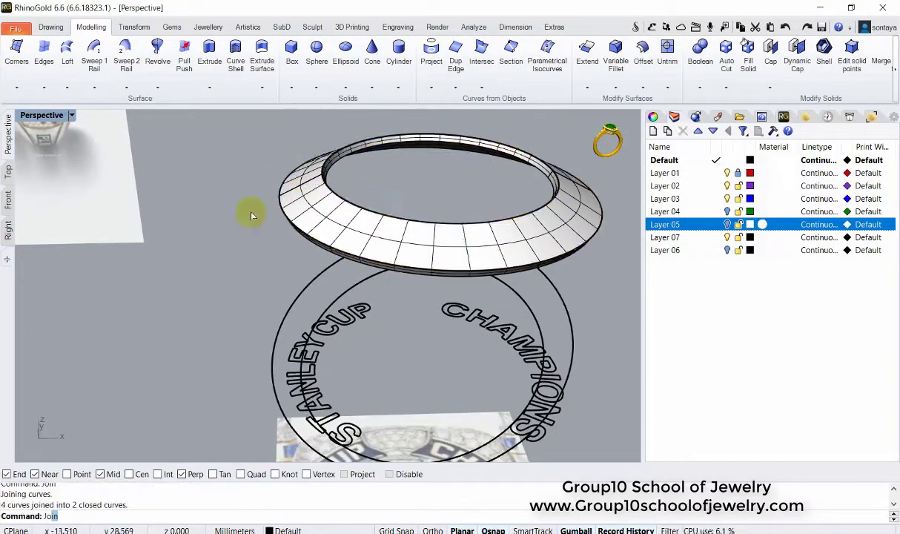
pyautogui.moveTo(248, 189); pyautogui.dragTo(563, 242, button='right')
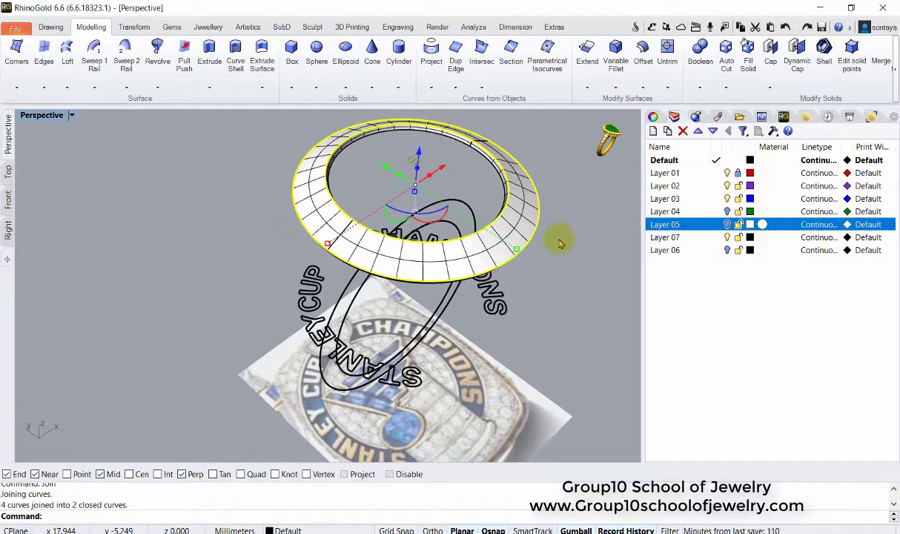
pyautogui.click(499, 241)
pyautogui.hotkey('ctrl', 'h')
pyautogui.click(51, 26)
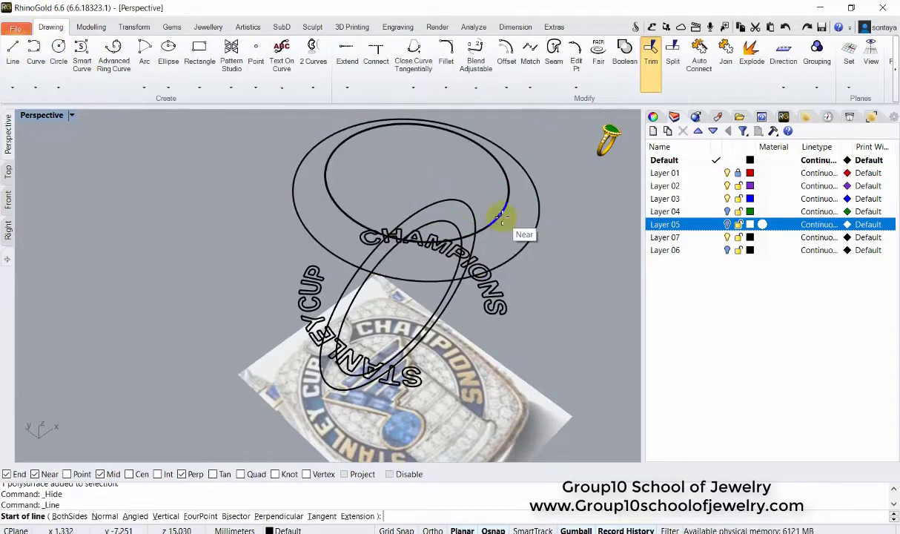
pyautogui.click(508, 247)
pyautogui.moveTo(509, 247); pyautogui.dragTo(466, 315, button='right')
# Step: Sweep 2 Rails along the outer and inner ellipses with the line as section
pyautogui.click(92, 27)
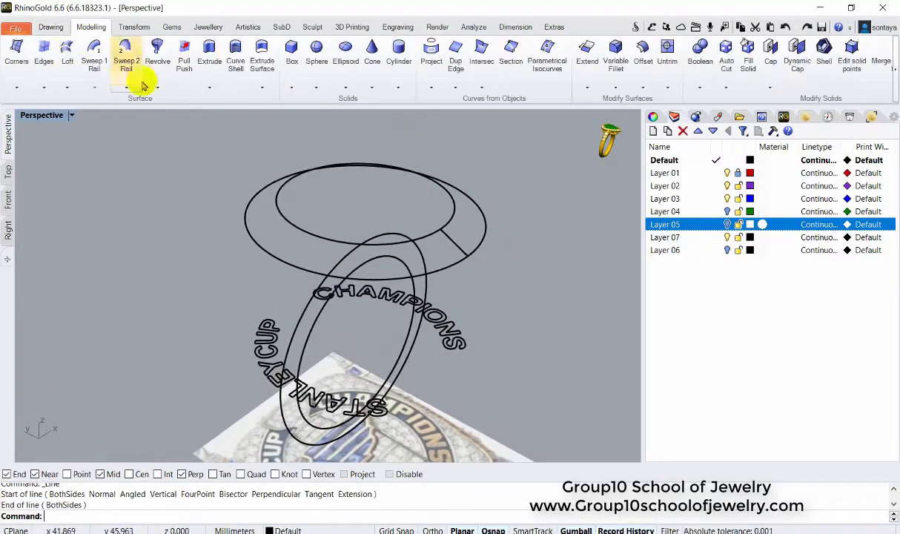
pyautogui.click(101, 74)
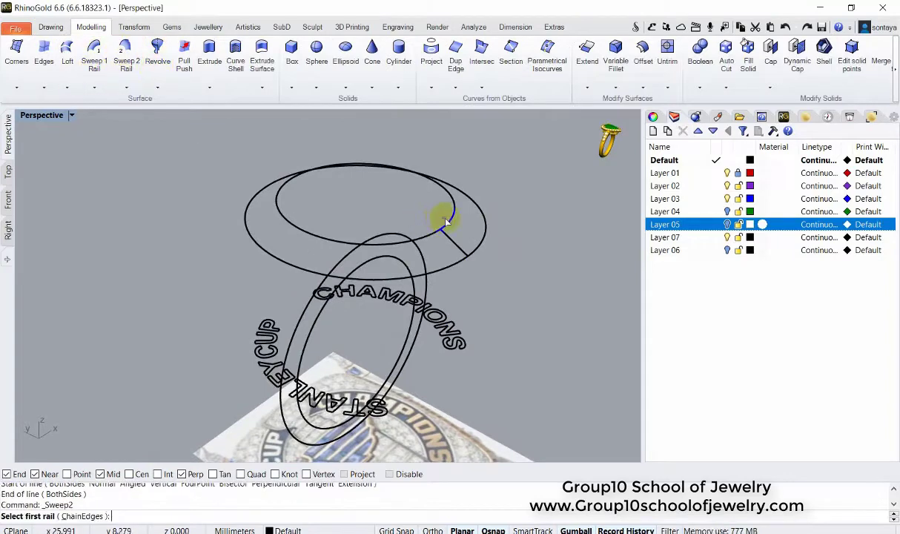
pyautogui.click(446, 215)
pyautogui.click(454, 242)
pyautogui.rightClick(689, 418)
pyautogui.click(630, 408)
# Step: Project the lettering curves onto the new band surface
pyautogui.scroll(2, 465, 283)
pyautogui.click(445, 304)
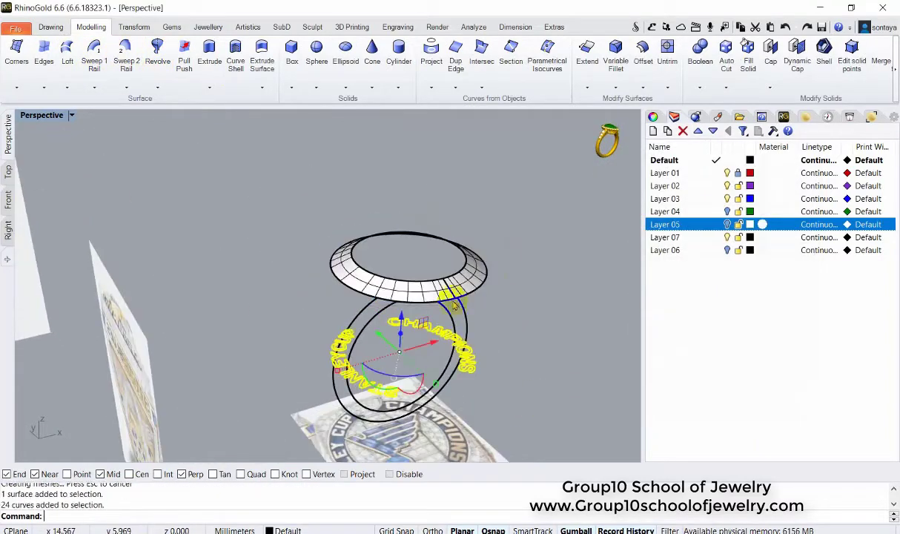
pyautogui.scroll(-1, 501, 60)
pyautogui.scroll(1, 512, 60)
pyautogui.click(432, 52)
pyautogui.scroll(3, 353, 281)
pyautogui.click(353, 280)
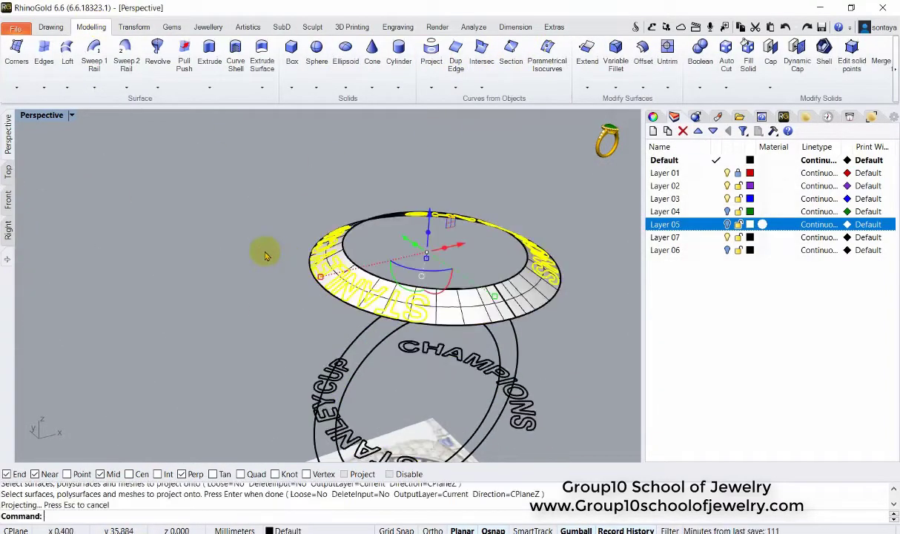
pyautogui.press('Return')
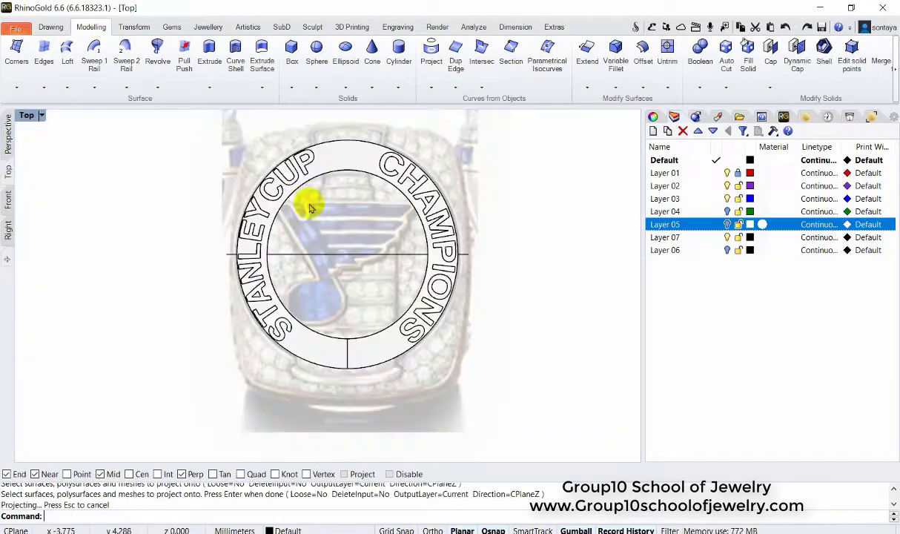
# Step: Show the ring again and Split the band along the projected letter curves
pyautogui.click(555, 141)
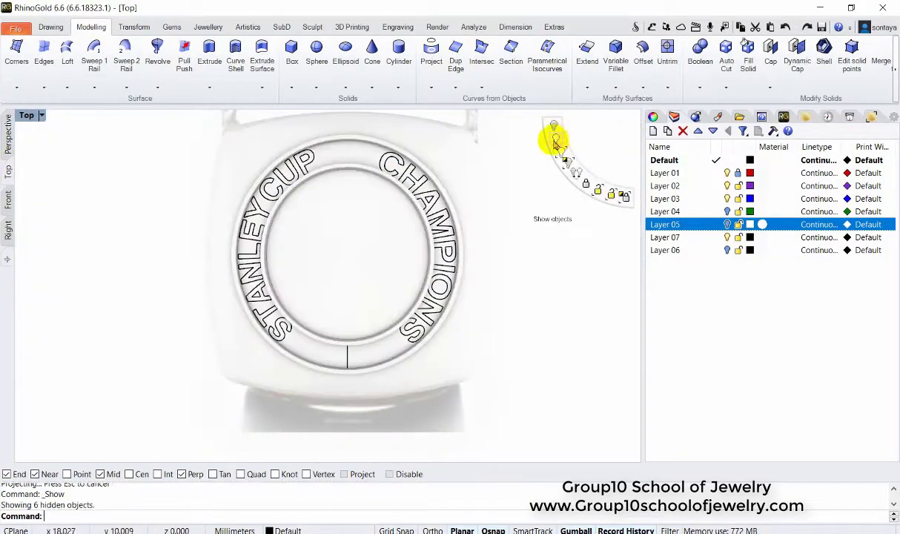
pyautogui.click(9, 129)
pyautogui.moveTo(361, 185)
pyautogui.mouseDown(button='right')
pyautogui.moveTo(327, 224)
pyautogui.moveTo(318, 178)
pyautogui.mouseUp(button='right')
pyautogui.write('split')
pyautogui.press('Return')
pyautogui.click(291, 209)
pyautogui.press('Return')
pyautogui.moveTo(327, 114); pyautogui.dragTo(543, 263)
pyautogui.press('Return')
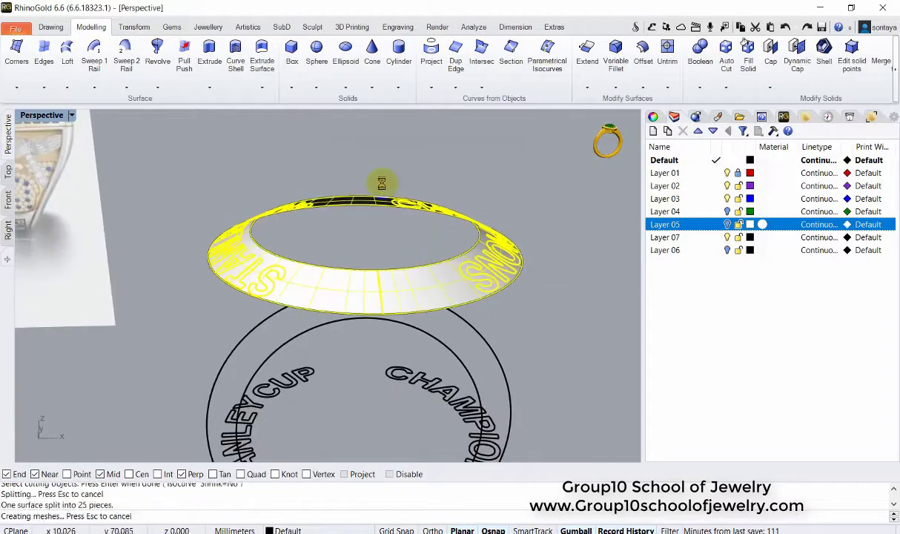
# Step: Delete the leftover band piece and select all the lettering pieces
pyautogui.click(383, 261)
pyautogui.press('Delete')
pyautogui.moveTo(383, 261)
pyautogui.mouseDown(button='right')
pyautogui.moveTo(351, 295)
pyautogui.moveTo(295, 215)
pyautogui.mouseUp(button='right')
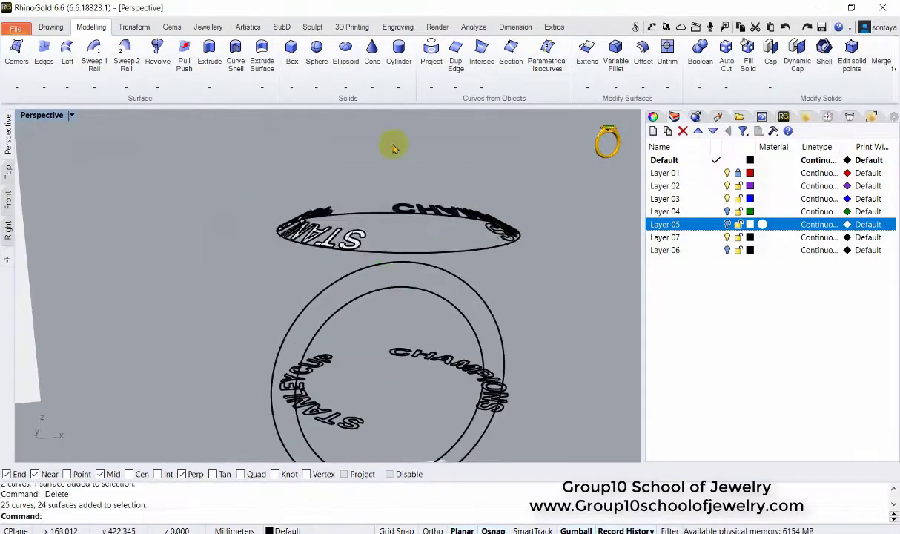
pyautogui.moveTo(393, 148); pyautogui.dragTo(244, 304, button='right')
pyautogui.moveTo(238, 301); pyautogui.dragTo(594, 427)
# Step: Put the lettering on a new Layer 08 and delete the leftover projected curves
pyautogui.rightClick(667, 224)
pyautogui.click(771, 330)
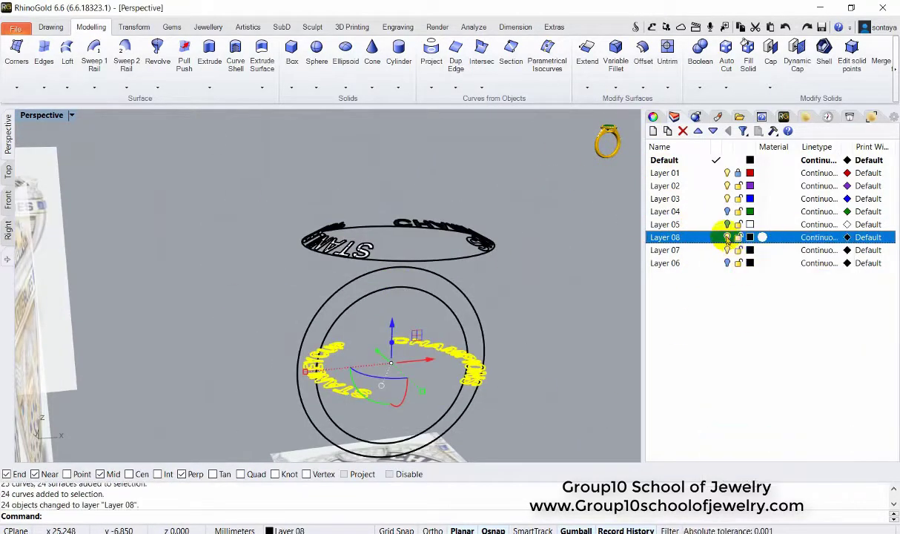
pyautogui.moveTo(298, 165); pyautogui.dragTo(478, 311)
pyautogui.keyDown('ctrl'); pyautogui.moveTo(227, 186); pyautogui.dragTo(475, 261); pyautogui.keyUp('ctrl')
pyautogui.press('Delete')
pyautogui.click(401, 252)
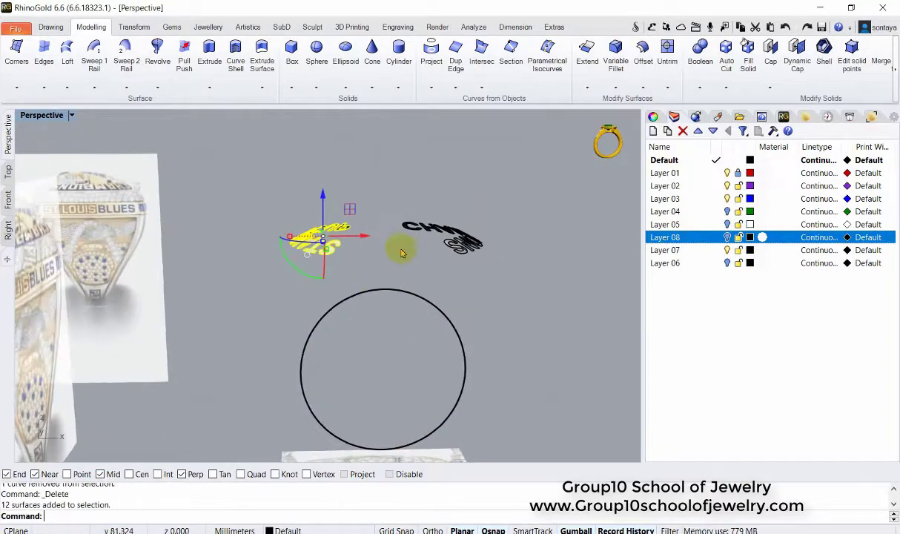
# Step: OffsetSrf the STANLEY CUP and CHAMPIONS letter surfaces into solids (0.8 and 0.5 mm)
pyautogui.click(643, 49)
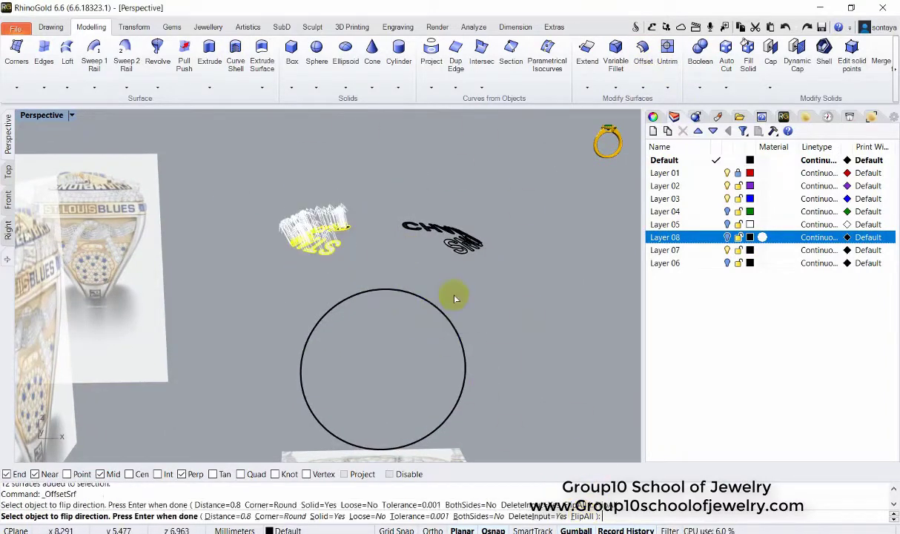
pyautogui.press('Return')
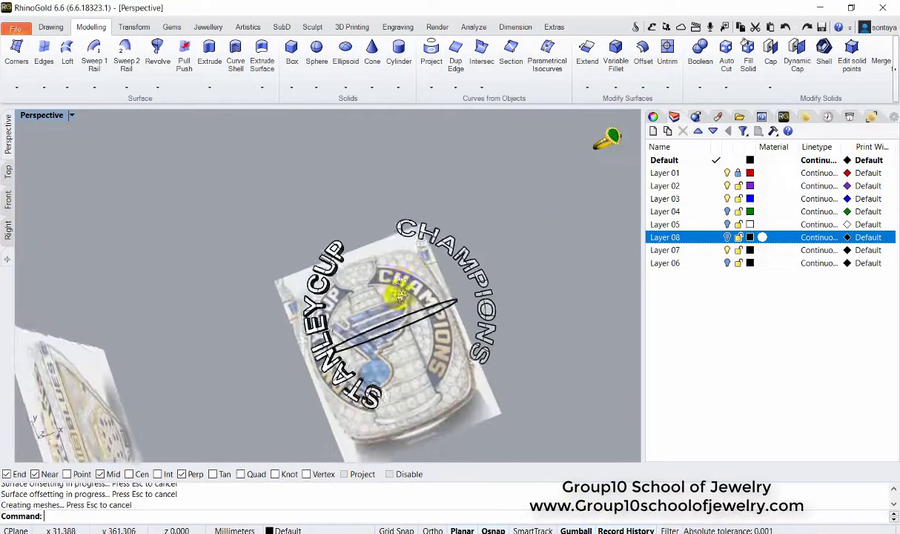
pyautogui.scroll(5, 382, 238)
pyautogui.click(378, 247)
pyautogui.moveTo(467, 289)
pyautogui.mouseDown(button='right')
pyautogui.moveTo(450, 227)
pyautogui.moveTo(518, 288)
pyautogui.moveTo(450, 272)
pyautogui.moveTo(281, 356)
pyautogui.moveTo(325, 348)
pyautogui.mouseUp(button='right')
pyautogui.scroll(-10, 415, 332)
pyautogui.moveTo(422, 114); pyautogui.dragTo(579, 342)
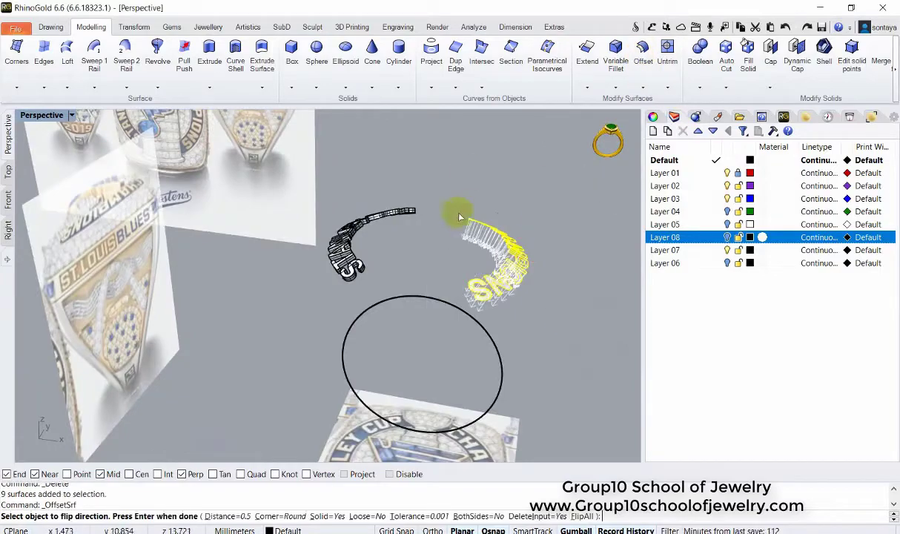
pyautogui.press('Return')
pyautogui.moveTo(408, 172)
pyautogui.mouseDown(button='right')
pyautogui.moveTo(482, 281)
pyautogui.moveTo(388, 261)
pyautogui.moveTo(349, 267)
pyautogui.mouseUp(button='right')
pyautogui.press('Delete')
# Step: In rendered Front view, move the solid letters down onto the ring's top rim
pyautogui.click(608, 143)
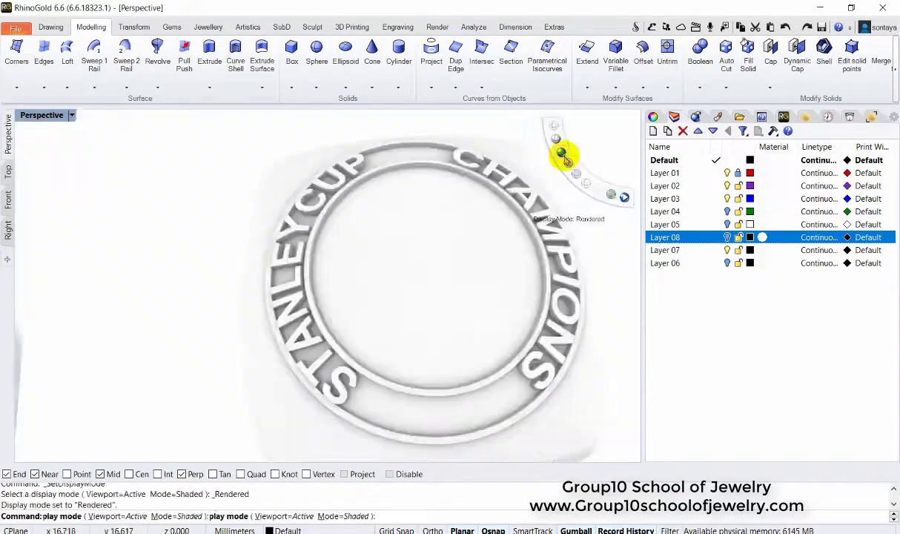
pyautogui.click(8, 198)
pyautogui.moveTo(239, 244); pyautogui.dragTo(422, 195)
pyautogui.scroll(2, 304, 238)
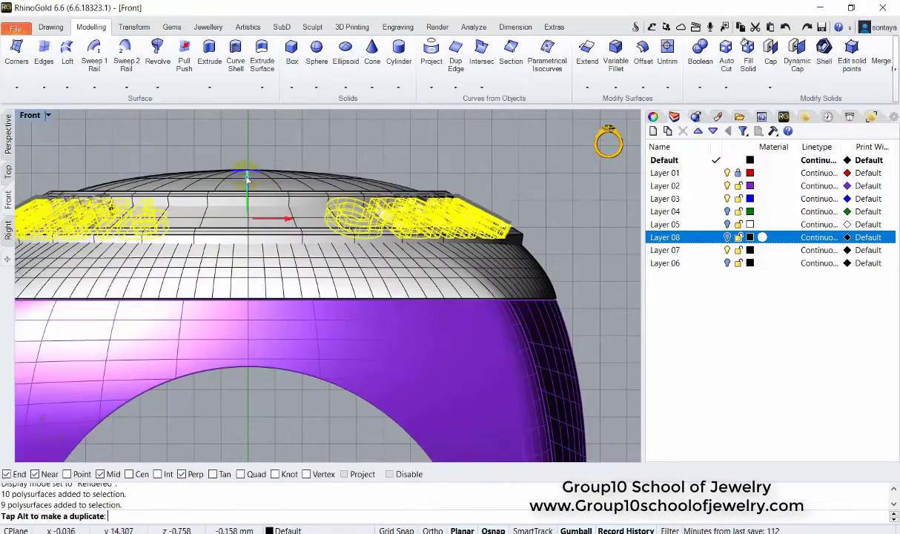
pyautogui.click(8, 170)
pyautogui.scroll(3, 215, 282)
pyautogui.scroll(-2, 214, 280)
pyautogui.click(8, 133)
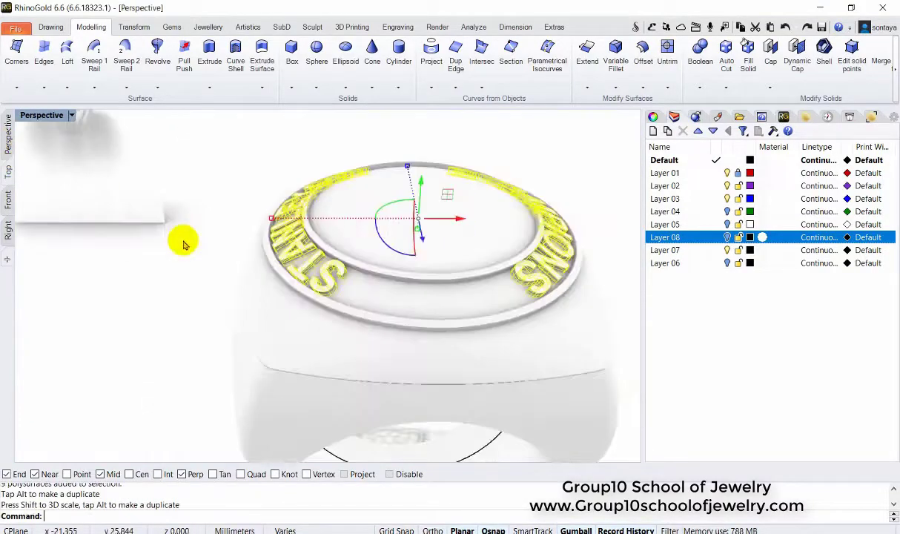
pyautogui.moveTo(181, 241)
pyautogui.mouseDown(button='right')
pyautogui.moveTo(481, 270)
pyautogui.moveTo(437, 327)
pyautogui.moveTo(425, 312)
pyautogui.moveTo(167, 204)
pyautogui.mouseUp(button='right')
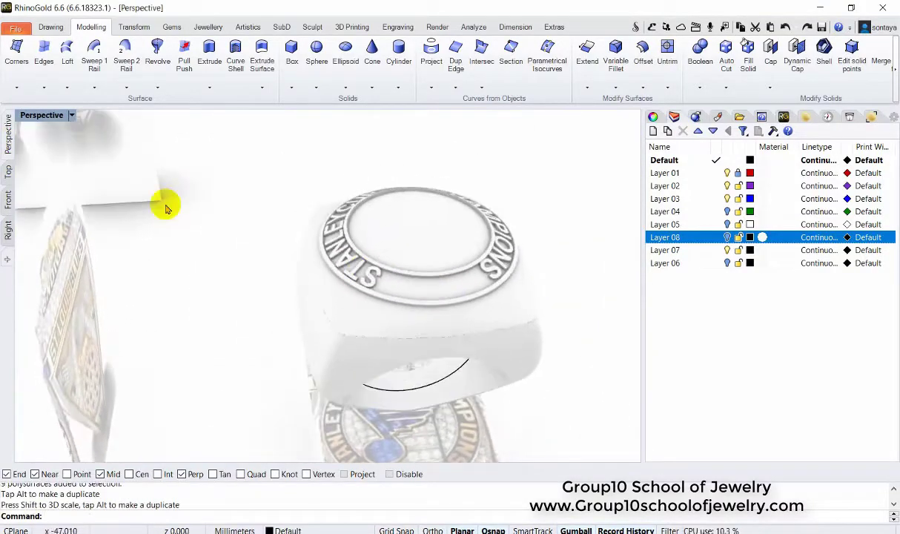
pyautogui.click(8, 170)
pyautogui.scroll(-1, 326, 256)
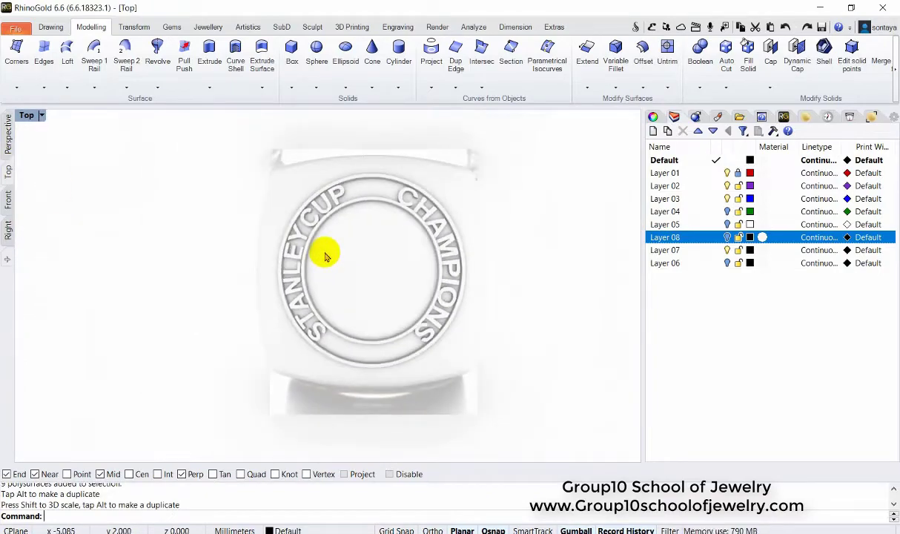
# Step: Switch to shaded display and hide the whole ring to reveal the reference photo
pyautogui.click(556, 136)
pyautogui.hotkey('ctrl', 'a')
pyautogui.hotkey('ctrl', 'h')
pyautogui.scroll(3, 341, 221)
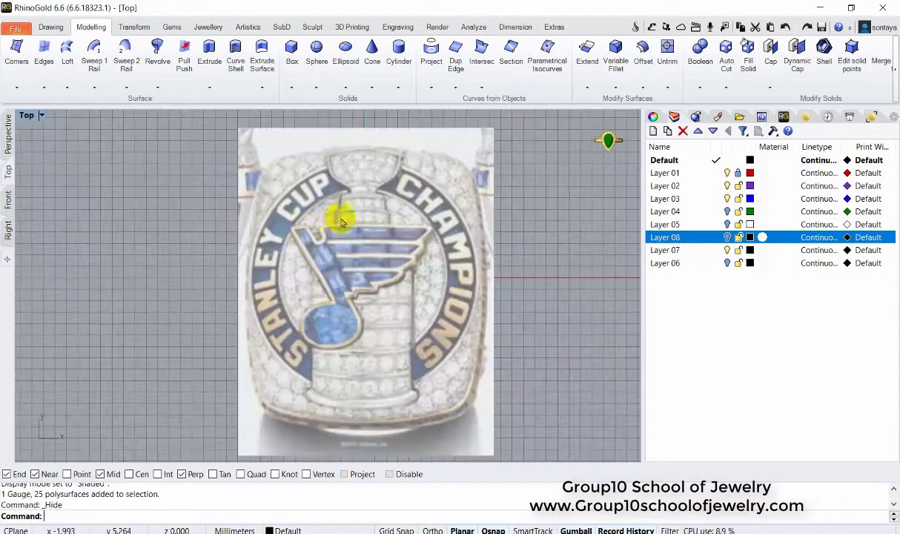
pyautogui.scroll(3, 341, 221)
pyautogui.scroll(-4, 445, 267)
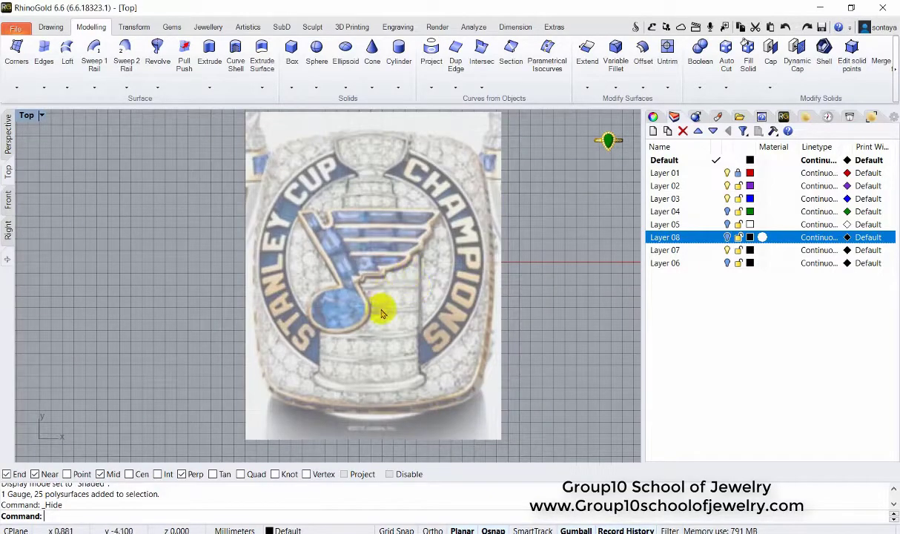
pyautogui.scroll(3, 381, 313)
# Step: Create an Oval-shaped gem in Gem Studio
pyautogui.click(171, 27)
pyautogui.click(13, 55)
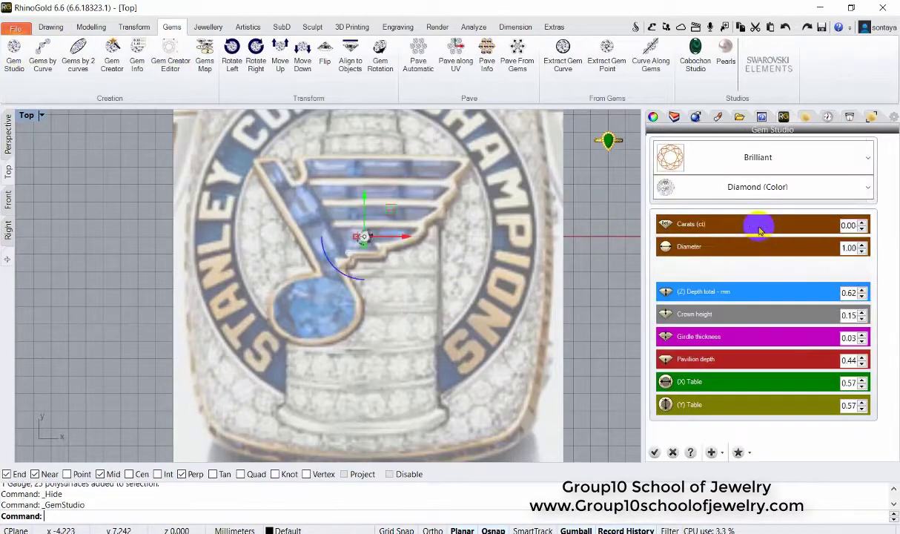
pyautogui.click(742, 157)
pyautogui.click(758, 160)
pyautogui.click(758, 163)
pyautogui.scroll(-3, 719, 312)
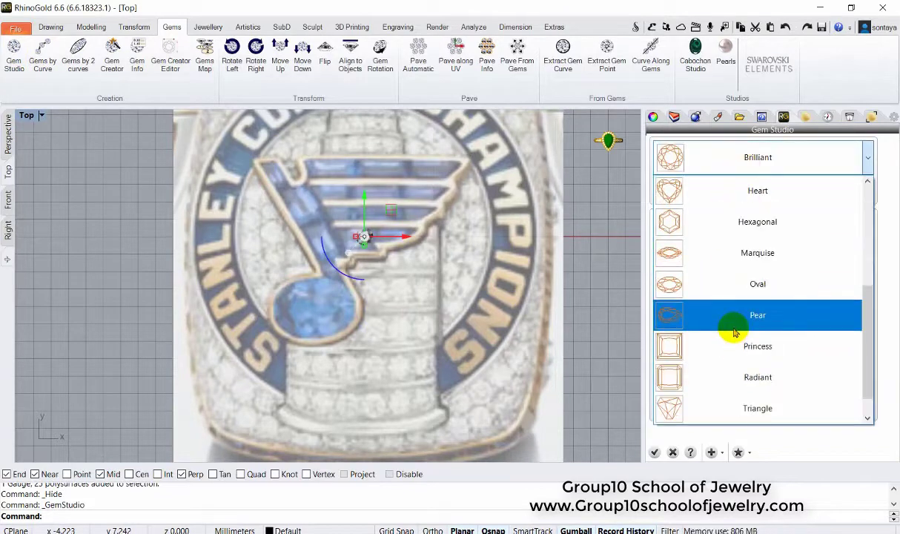
pyautogui.click(728, 320)
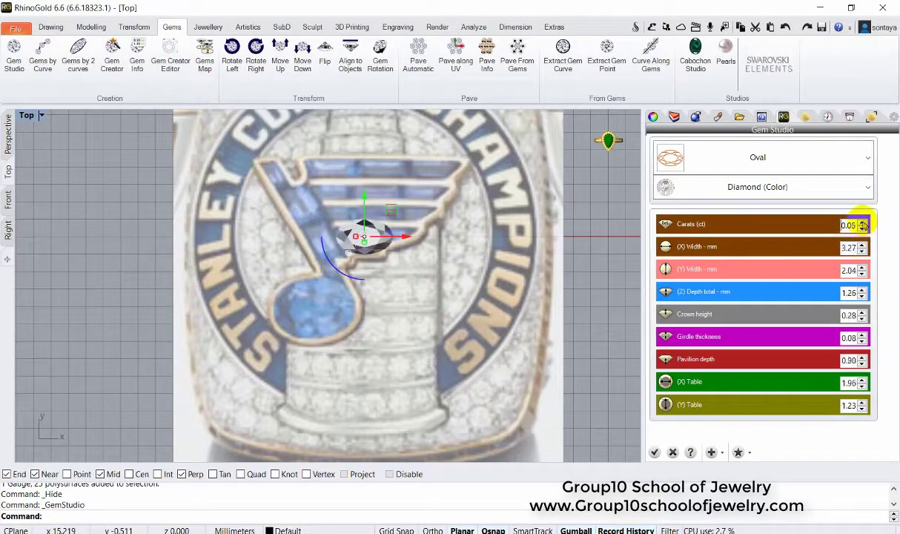
pyautogui.click(654, 452)
# Step: Move the oval gem onto the Blues note's round head and shrink it to fit the circle
pyautogui.scroll(2, 311, 304)
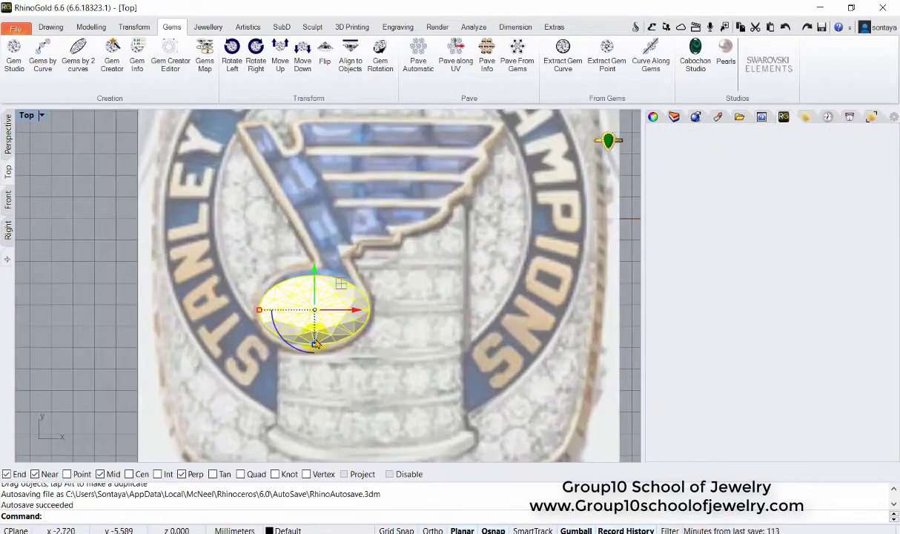
pyautogui.scroll(2, 312, 308)
pyautogui.moveTo(224, 320); pyautogui.dragTo(439, 271)
pyautogui.scroll(-3, 448, 271)
pyautogui.scroll(1, 449, 270)
pyautogui.scroll(2, 402, 291)
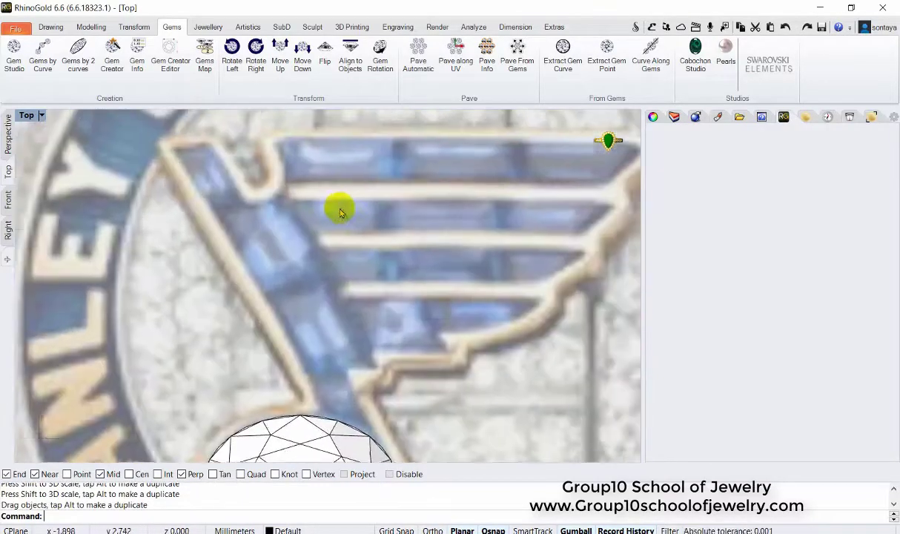
pyautogui.scroll(-4, 342, 206)
pyautogui.scroll(3, 357, 281)
pyautogui.click(334, 342)
pyautogui.scroll(3, 333, 342)
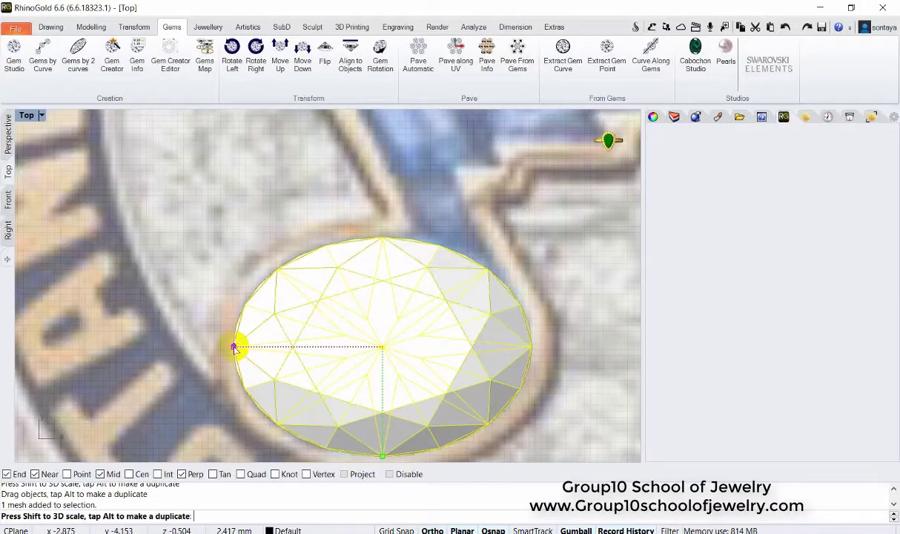
pyautogui.moveTo(237, 345); pyautogui.dragTo(346, 298)
pyautogui.scroll(-3, 346, 297)
# Step: Extract the oval gem's outline curve
pyautogui.click(562, 51)
pyautogui.scroll(2, 486, 266)
pyautogui.moveTo(486, 266); pyautogui.dragTo(497, 340, button='right')
# Step: Trace the note's stem edge and stepped edge with polylines, with object snapping off
pyautogui.click(50, 27)
pyautogui.click(13, 88)
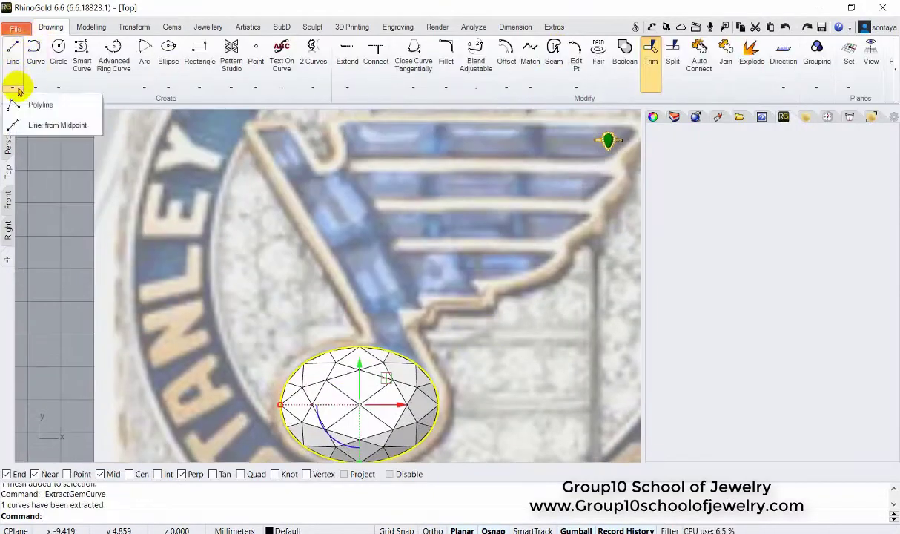
pyautogui.click(37, 103)
pyautogui.press('alt')
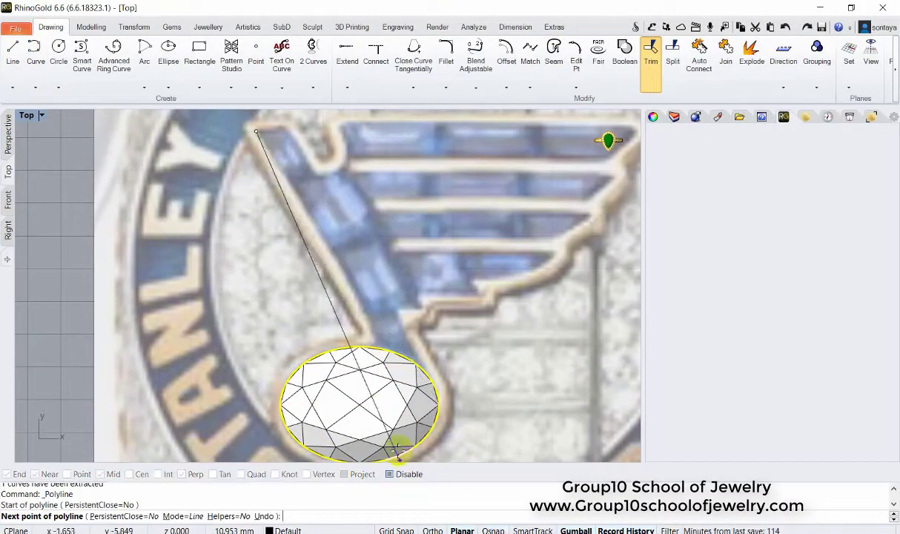
pyautogui.click(386, 350)
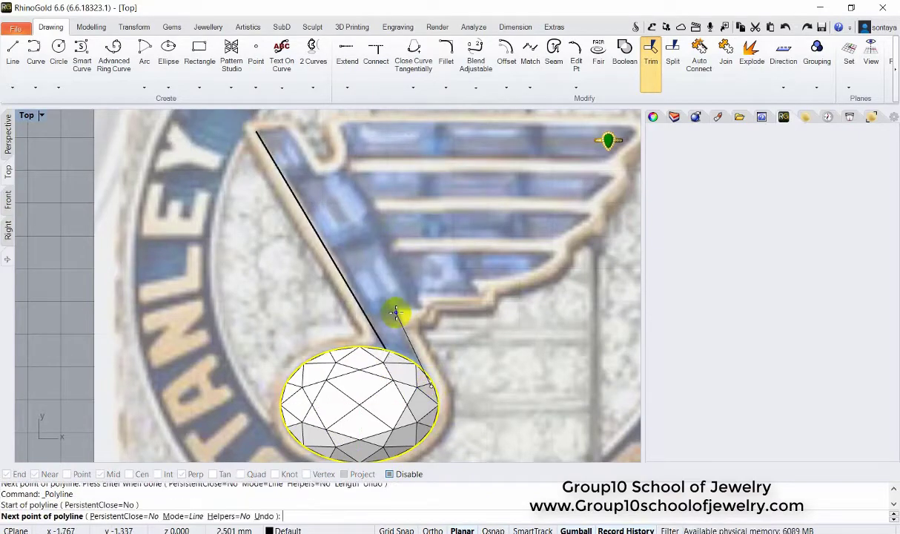
pyautogui.scroll(2, 422, 310)
pyautogui.click(421, 306)
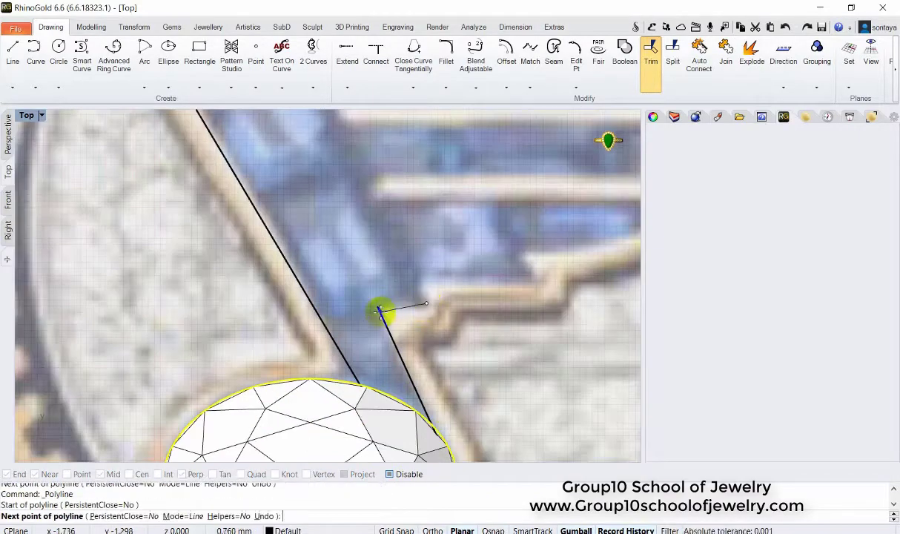
pyautogui.press('Return')
pyautogui.scroll(-1, 454, 308)
pyautogui.scroll(-3, 372, 251)
pyautogui.scroll(3, 445, 367)
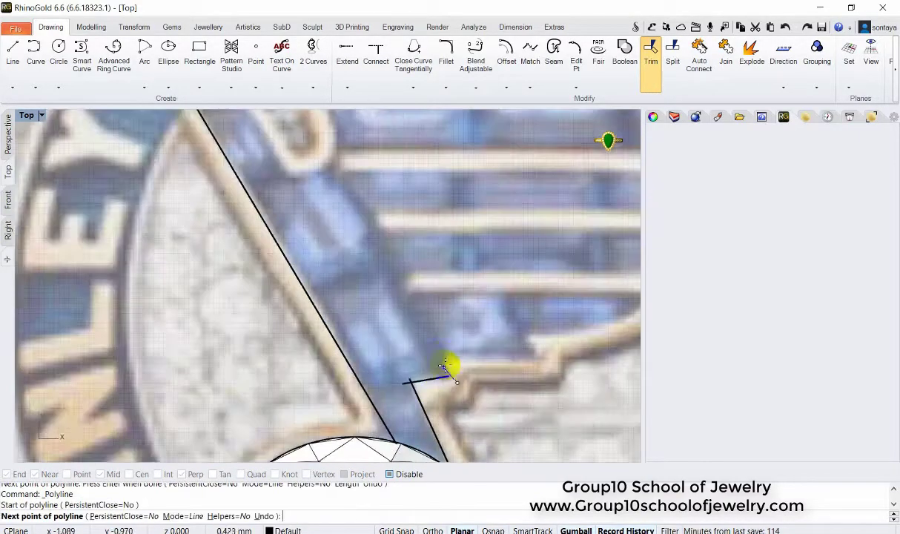
pyautogui.click(534, 353)
pyautogui.click(421, 359)
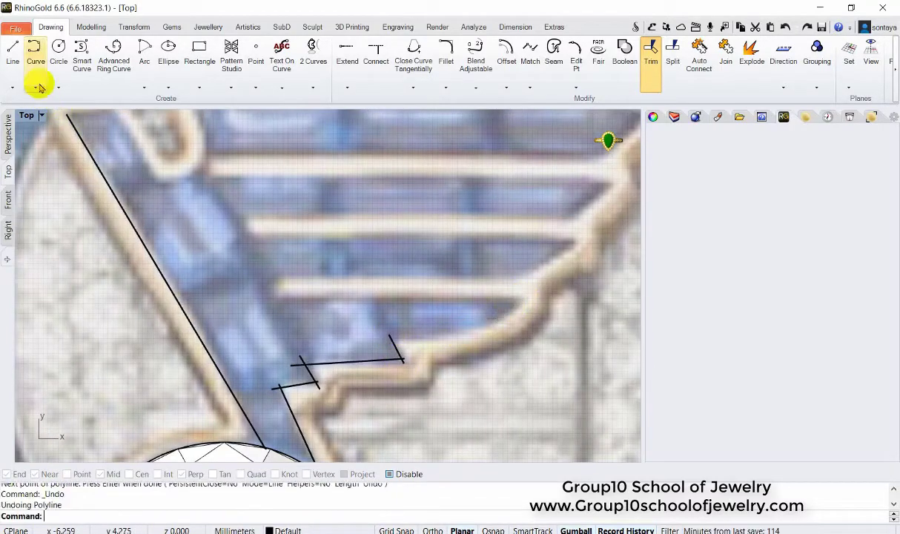
# Step: Trace the wing's lower edge and stripe end with freeform curves
pyautogui.click(36, 52)
pyautogui.click(524, 294)
pyautogui.click(505, 317)
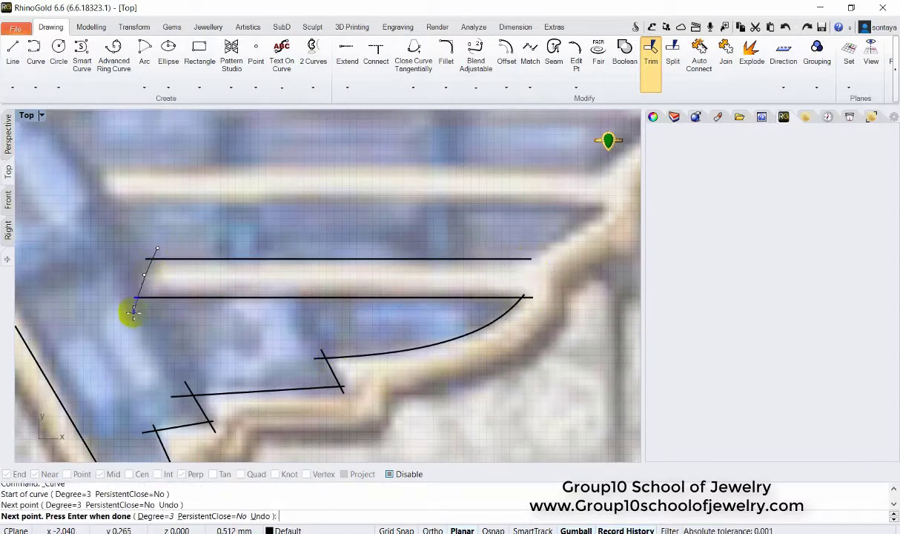
pyautogui.click(133, 313)
pyautogui.press('Return')
pyautogui.press('Return')
pyautogui.click(519, 250)
pyautogui.press('Return')
pyautogui.press('Return')
pyautogui.click(519, 249)
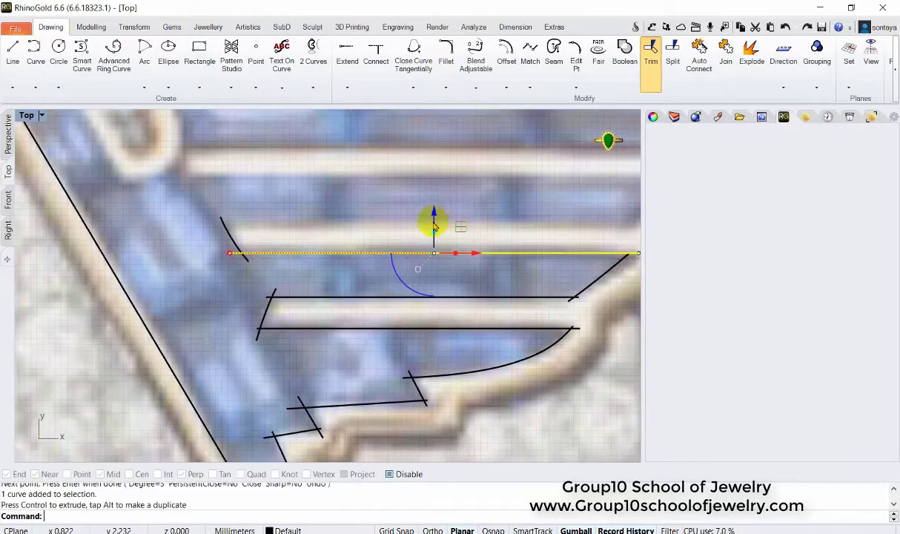
pyautogui.scroll(-4, 386, 198)
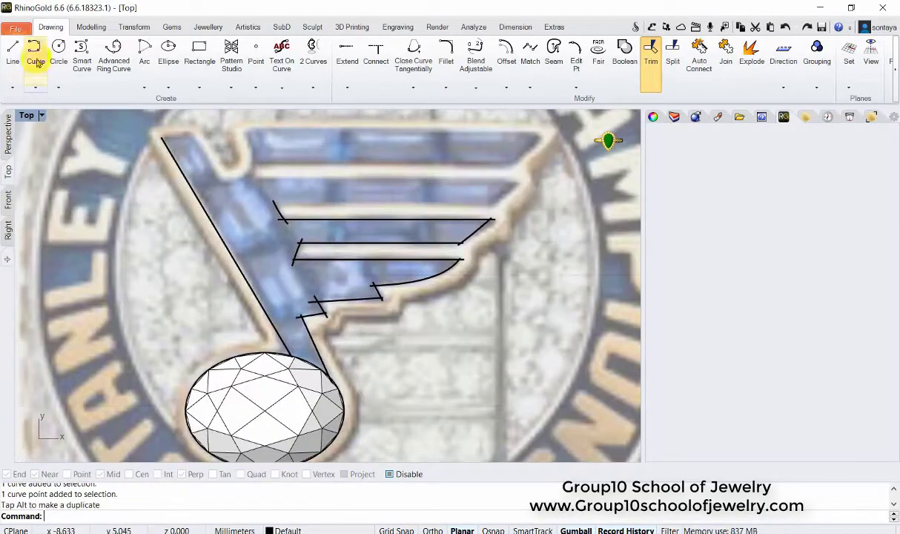
# Step: Draw a straight line along the top wing stripe and move it into place
pyautogui.click(13, 52)
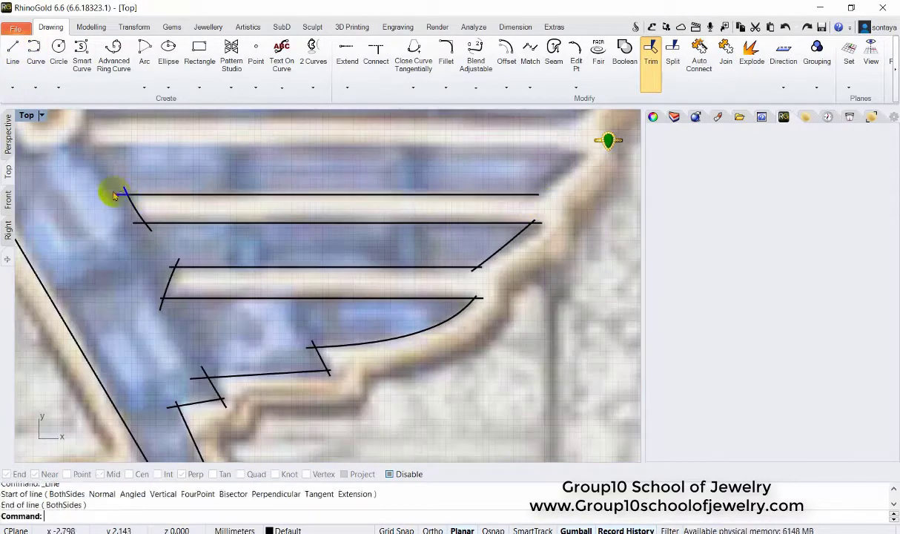
pyautogui.moveTo(115, 195); pyautogui.dragTo(49, 280, button='right')
pyautogui.rightClick(503, 245)
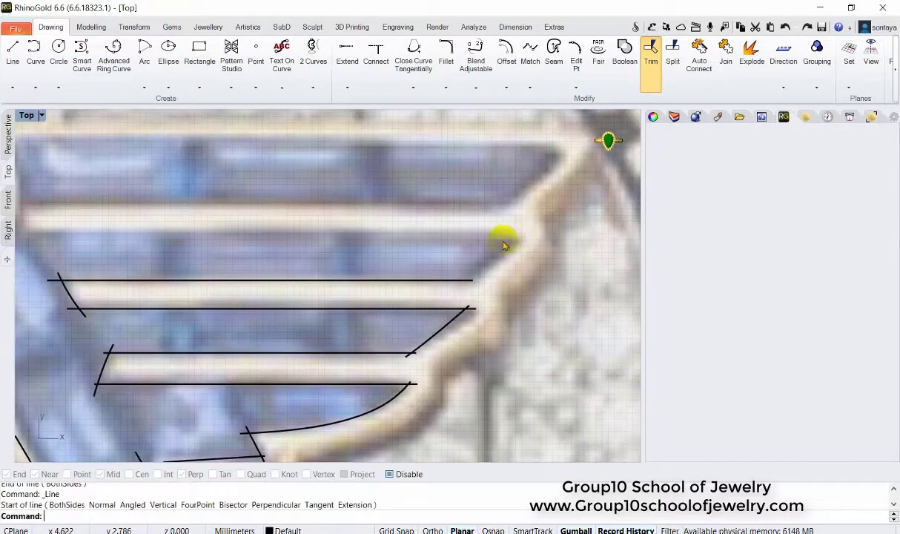
pyautogui.click(233, 233)
pyautogui.scroll(3, 312, 226)
pyautogui.scroll(-3, 432, 237)
pyautogui.moveTo(393, 259); pyautogui.dragTo(434, 224)
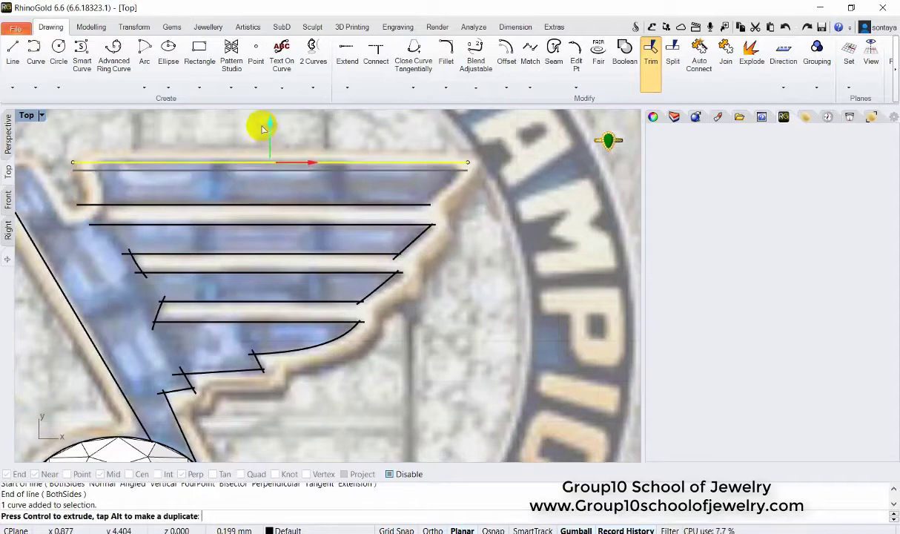
pyautogui.scroll(2, 446, 188)
# Step: Trace the note's hook with a curve starting from the top line's left end
pyautogui.click(466, 161)
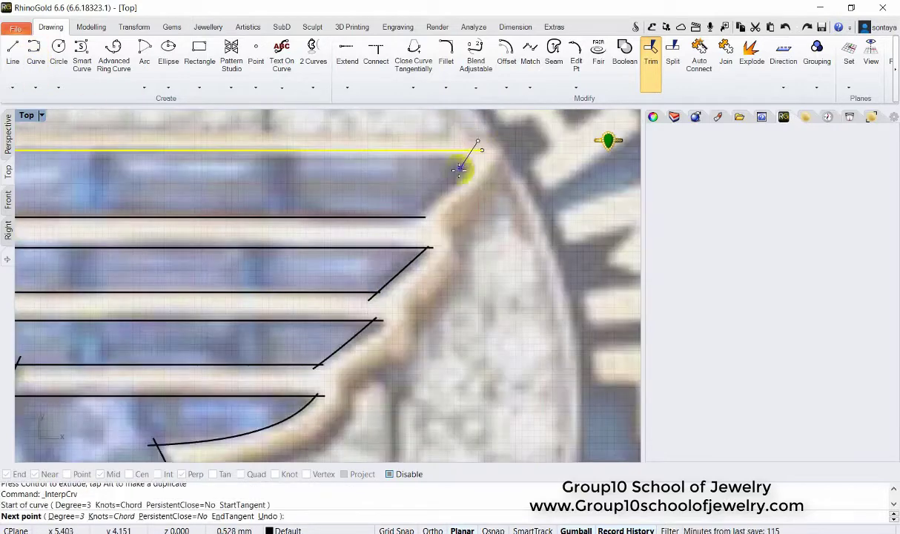
pyautogui.scroll(-2, 402, 226)
pyautogui.click(165, 157)
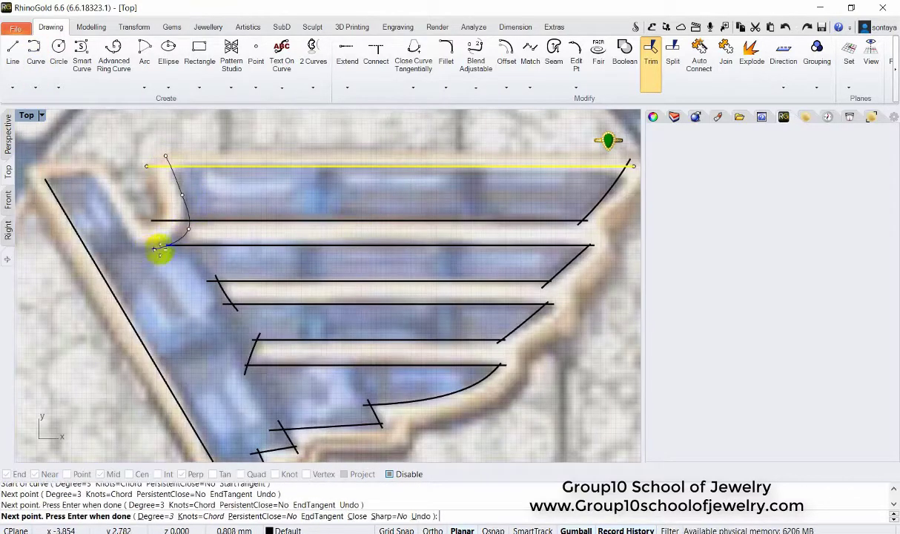
pyautogui.press('Escape')
pyautogui.click(36, 50)
pyautogui.click(164, 155)
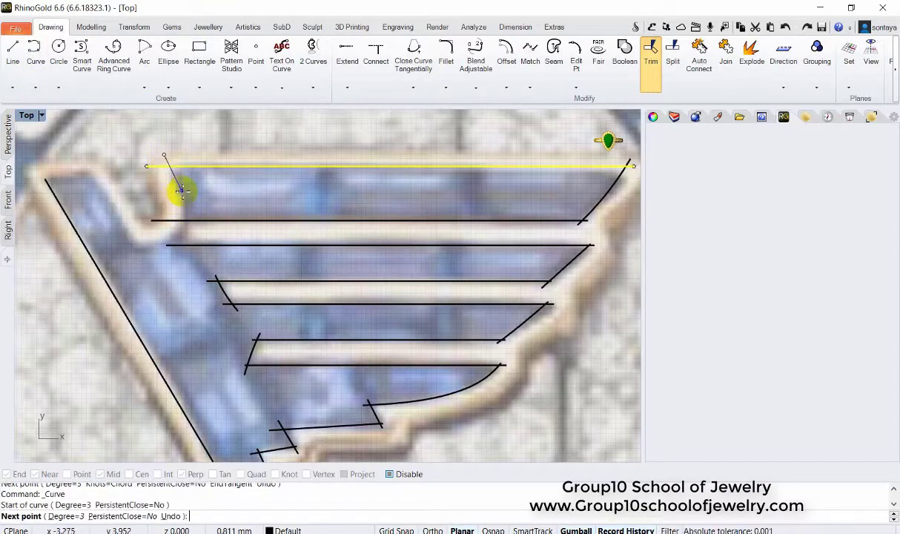
pyautogui.click(181, 192)
pyautogui.click(182, 231)
pyautogui.click(167, 245)
pyautogui.press('Return')
pyautogui.scroll(3, 151, 180)
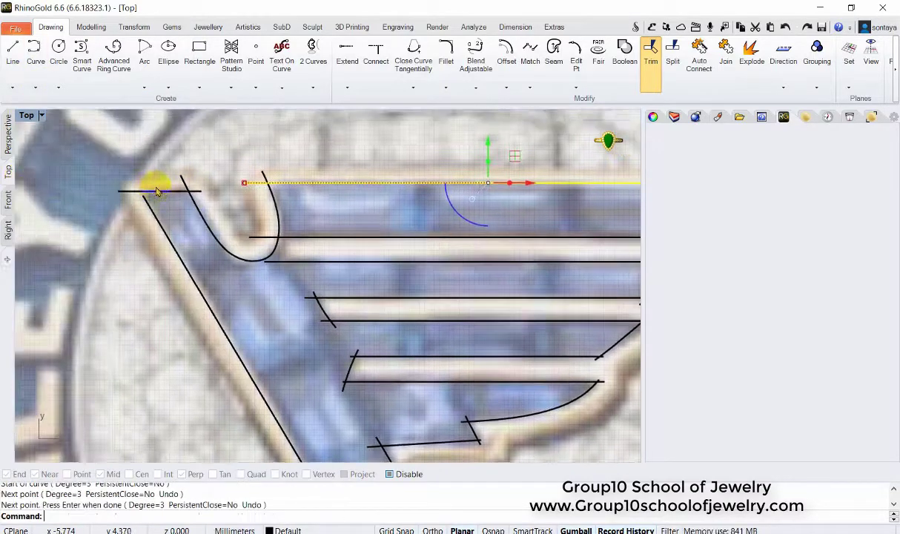
pyautogui.scroll(2, 197, 160)
pyautogui.click(142, 202)
pyautogui.press('Escape')
pyautogui.scroll(-5, 245, 207)
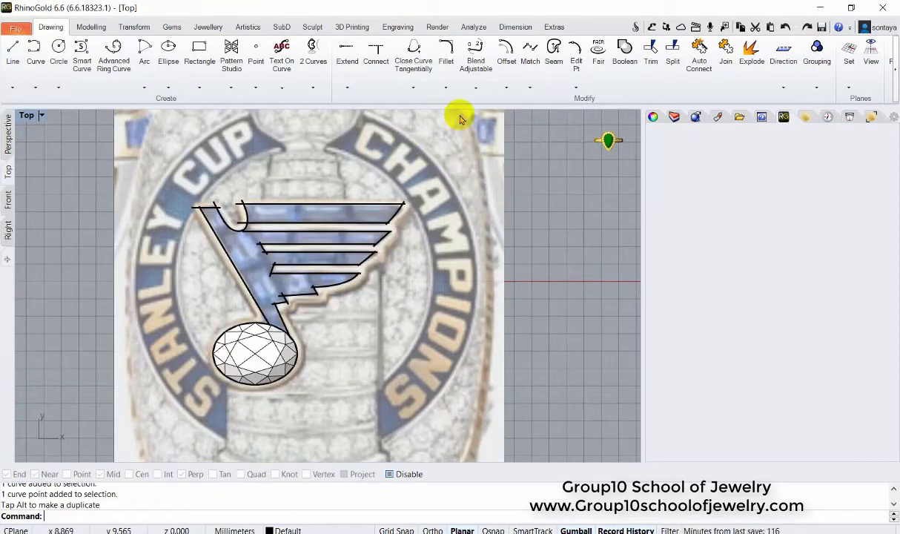
# Step: Save the model as 'stanley key'
pyautogui.click(13, 30)
pyautogui.click(32, 90)
pyautogui.write('stanley ke')
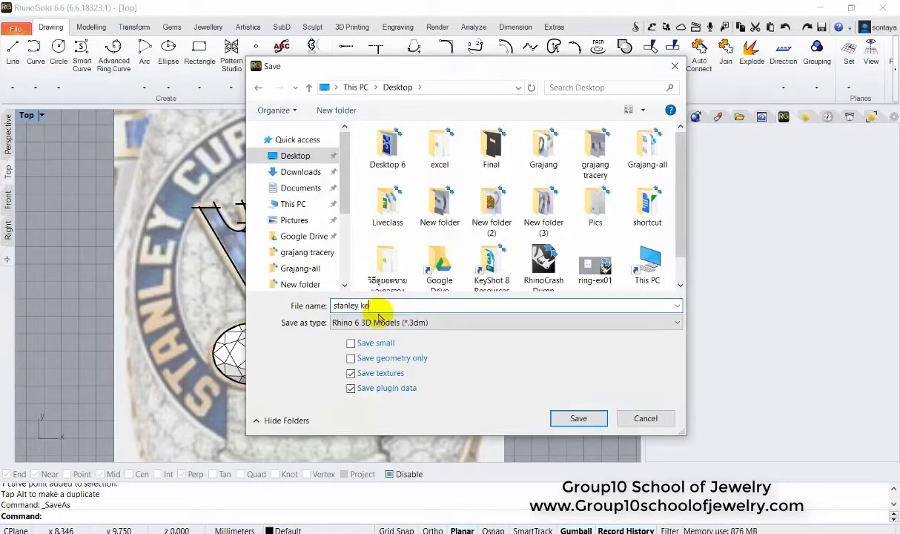
pyautogui.write('y')
pyautogui.press('Return')
# Step: Hide the gem and select all the traced logo curves for Curve Boolean
pyautogui.click(276, 345)
pyautogui.hotkey('ctrl', 'h')
pyautogui.hotkey('ctrl', 'a')
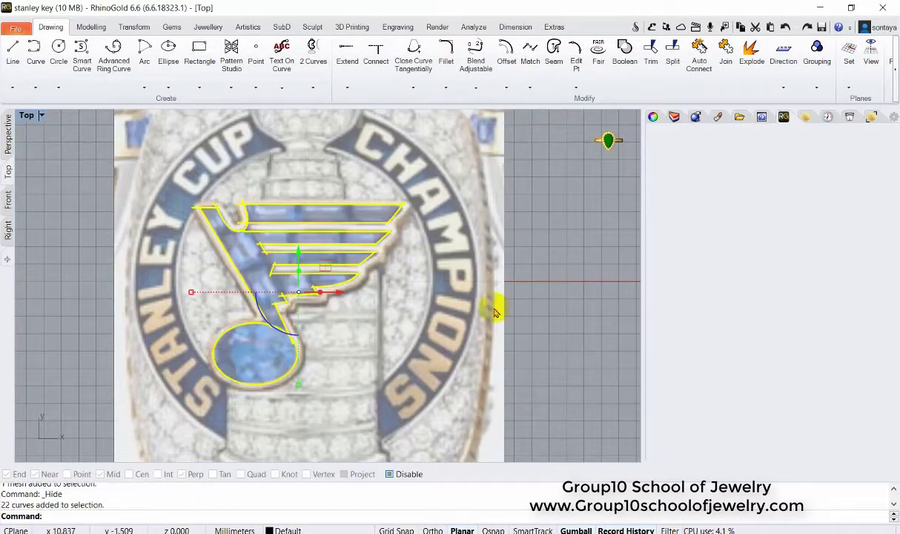
pyautogui.click(625, 52)
# Step: Draw a short closing curve across the hook gap
pyautogui.scroll(3, 293, 224)
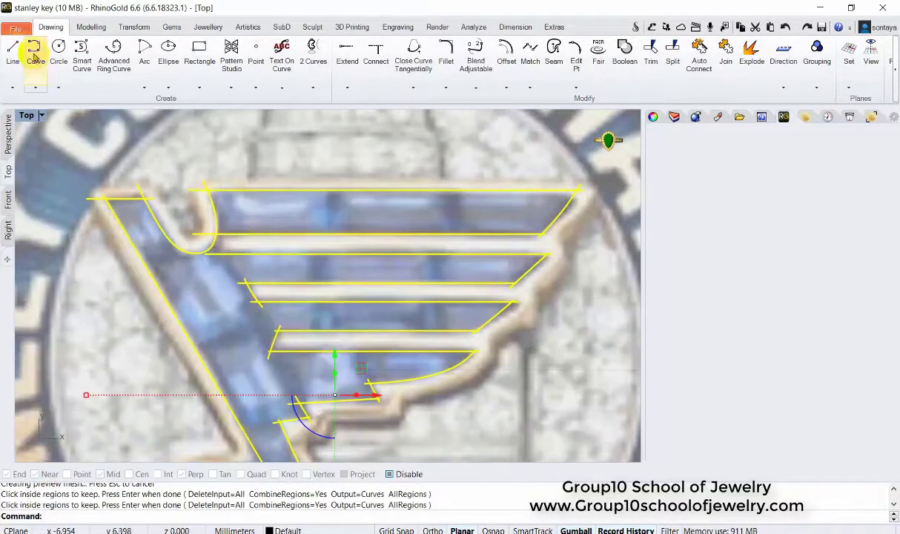
pyautogui.click(35, 52)
pyautogui.scroll(3, 212, 195)
pyautogui.scroll(2, 223, 267)
pyautogui.click(228, 265)
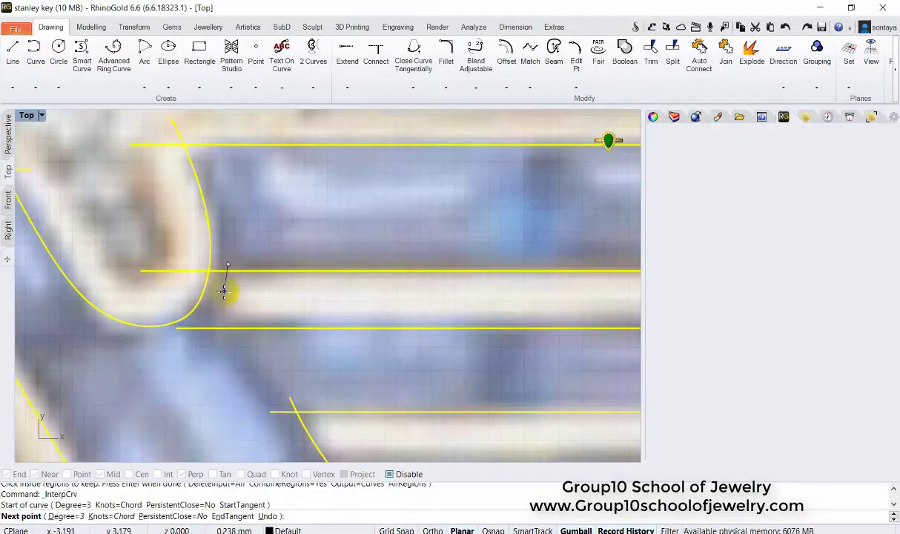
pyautogui.click(224, 297)
pyautogui.scroll(-3, 302, 221)
pyautogui.scroll(3, 275, 275)
pyautogui.click(269, 315)
pyautogui.press('Return')
# Step: Trim the stray segment near the hook and merge the logo into one closed region
pyautogui.click(650, 52)
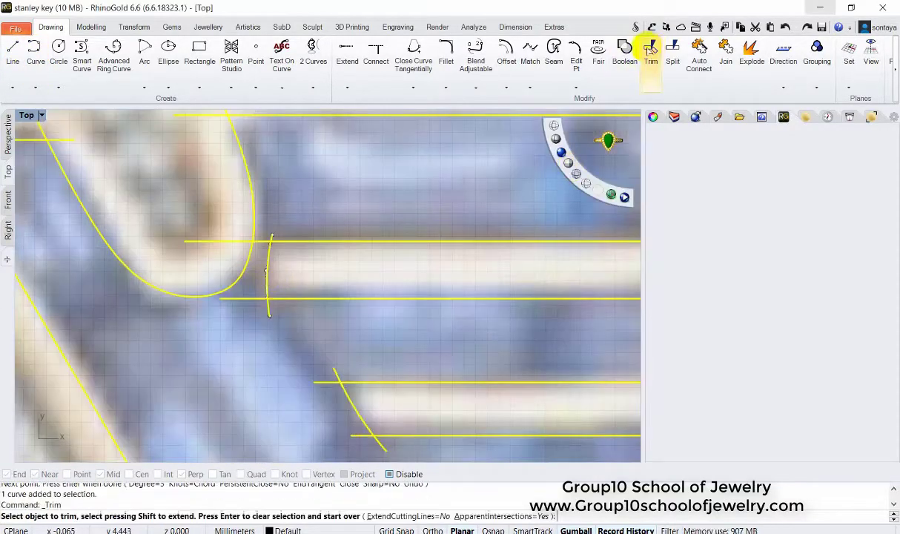
pyautogui.click(246, 299)
pyautogui.scroll(-4, 297, 281)
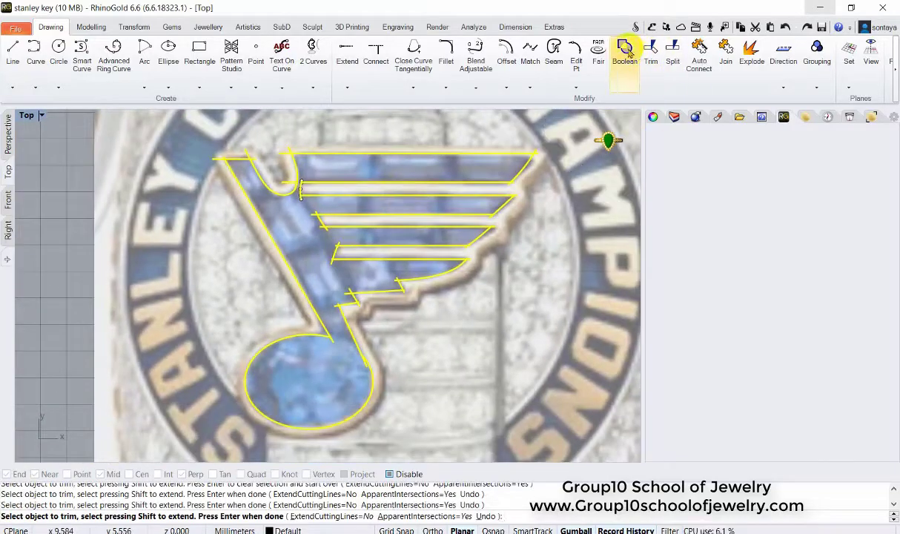
pyautogui.click(625, 50)
pyautogui.click(321, 296)
pyautogui.press('Return')
pyautogui.scroll(3, 432, 301)
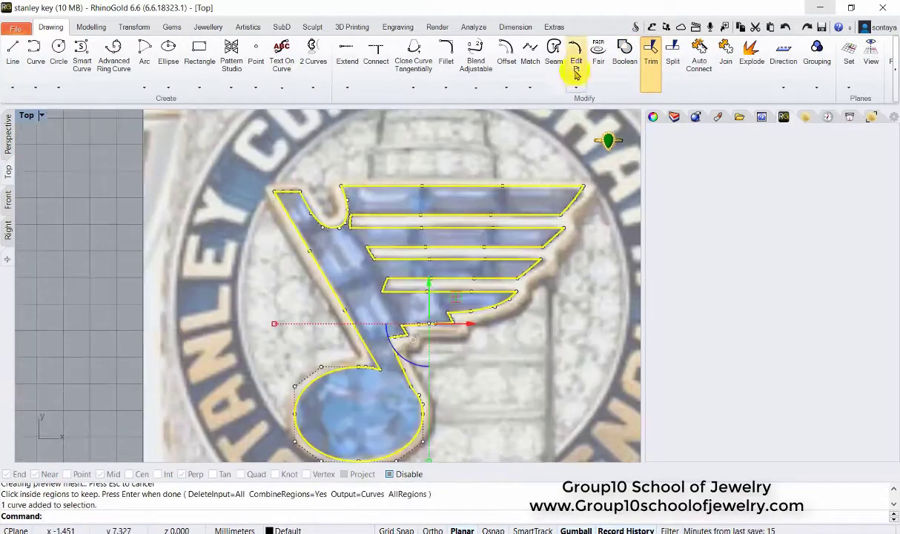
# Step: Offset the logo outline through a picked point with sharp corners
pyautogui.click(506, 52)
pyautogui.click(257, 516)
pyautogui.scroll(3, 252, 445)
pyautogui.click(126, 516)
pyautogui.click(87, 516)
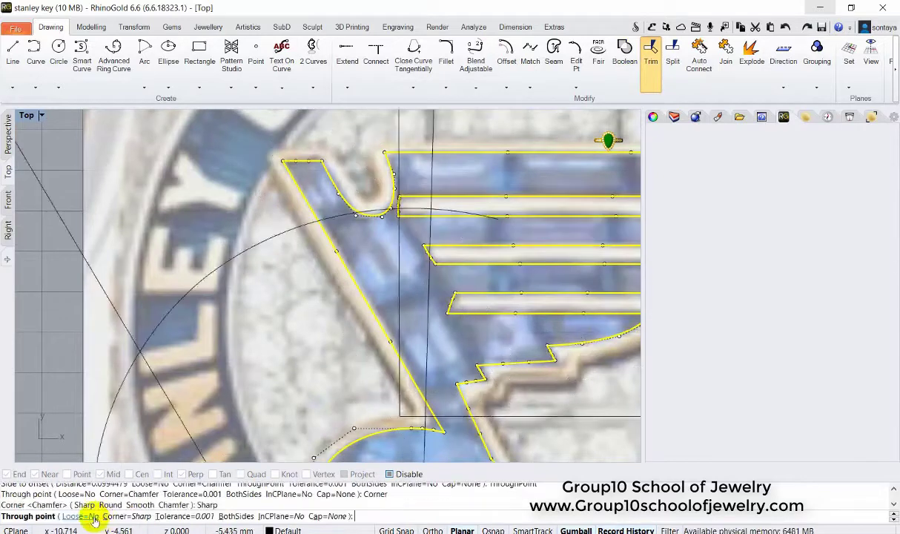
pyautogui.click(311, 235)
pyautogui.scroll(-4, 267, 258)
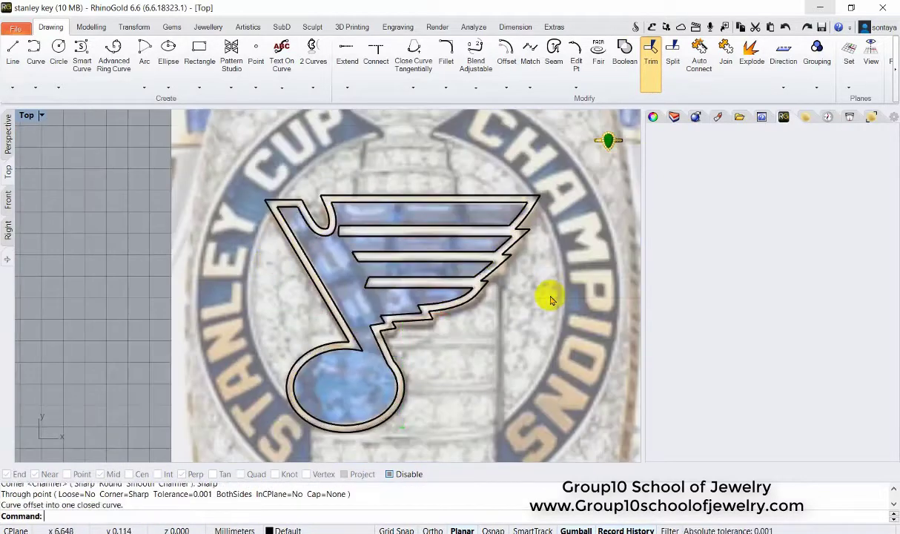
pyautogui.scroll(2, 341, 246)
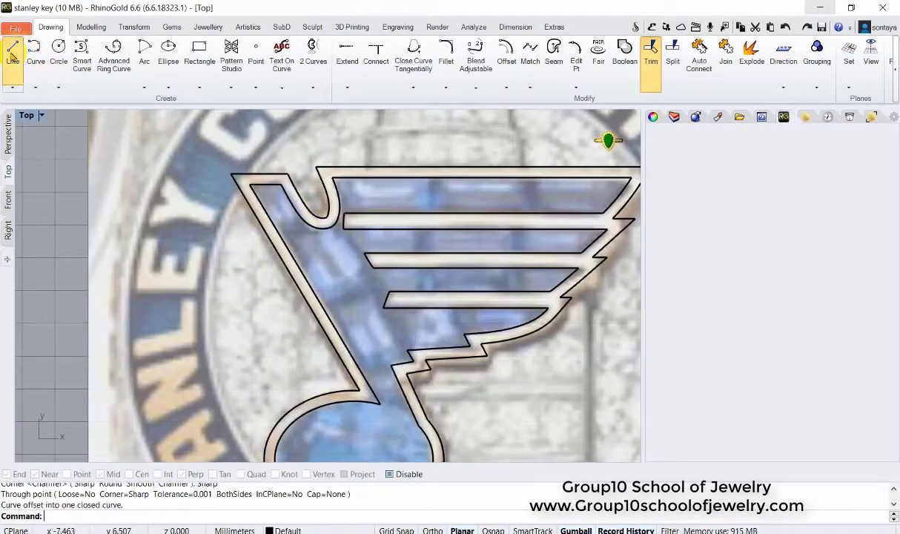
# Step: Draw a line from the hook's inner bend to the notch, plus one along the stem's left edge
pyautogui.click(12, 55)
pyautogui.scroll(2, 344, 223)
pyautogui.click(344, 213)
pyautogui.click(464, 440)
pyautogui.moveTo(465, 440); pyautogui.dragTo(367, 230, button='right')
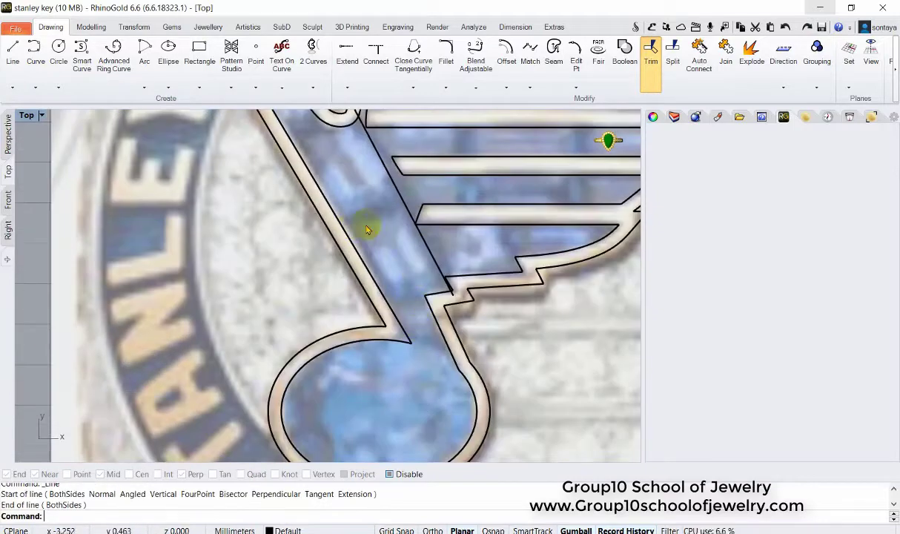
pyautogui.rightClick(394, 221)
pyautogui.scroll(1, 371, 223)
pyautogui.click(325, 231)
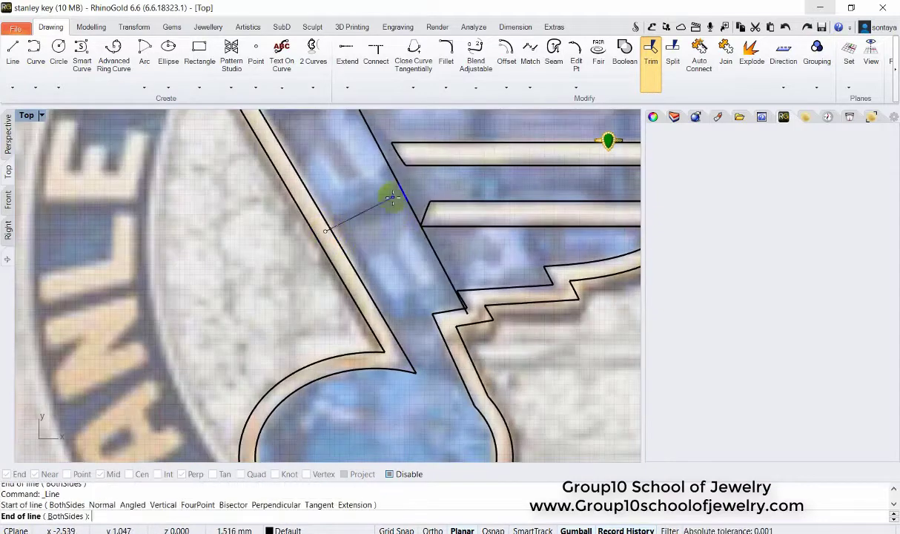
pyautogui.click(398, 266)
pyautogui.scroll(-2, 397, 267)
# Step: Offset the stem edge line through a picked point into a parallel line
pyautogui.click(507, 52)
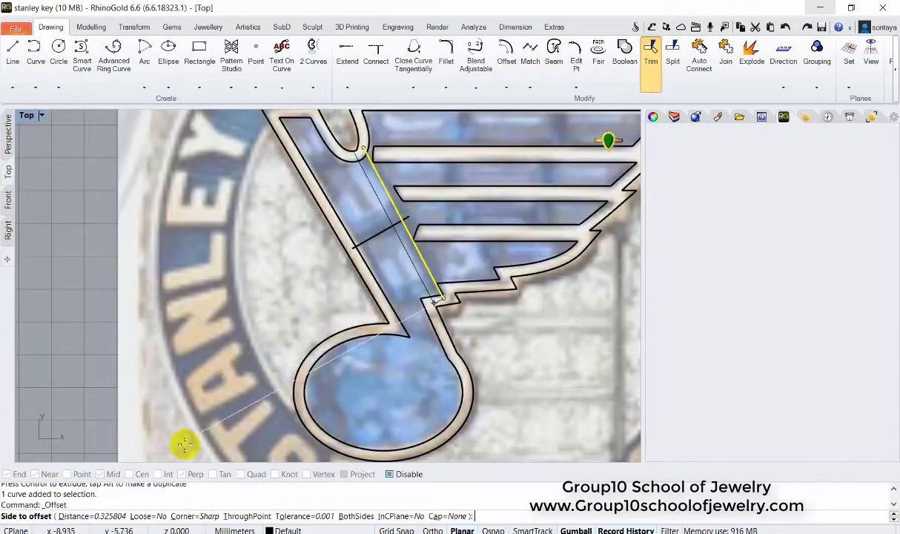
pyautogui.click(239, 514)
pyautogui.scroll(2, 415, 245)
pyautogui.click(427, 278)
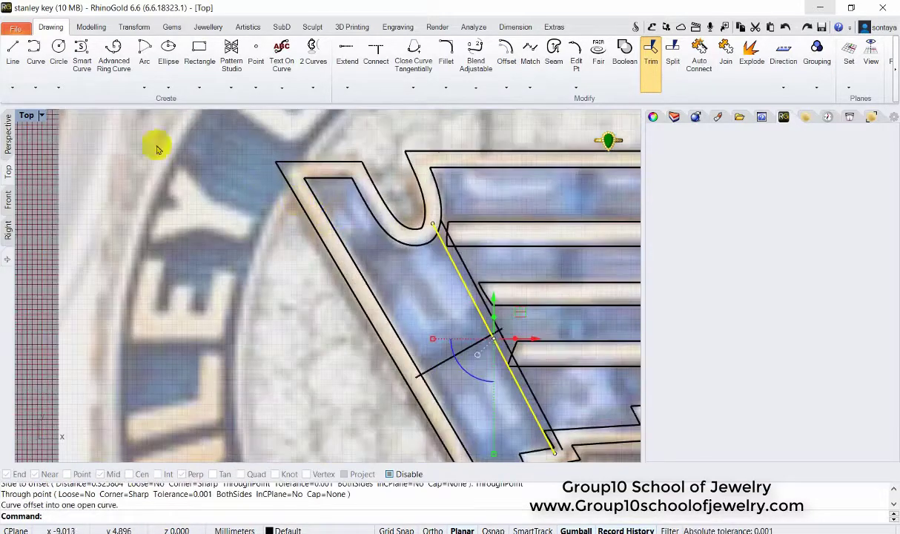
pyautogui.scroll(-3, 353, 275)
pyautogui.click(315, 226)
pyautogui.scroll(2, 297, 230)
pyautogui.scroll(-3, 504, 341)
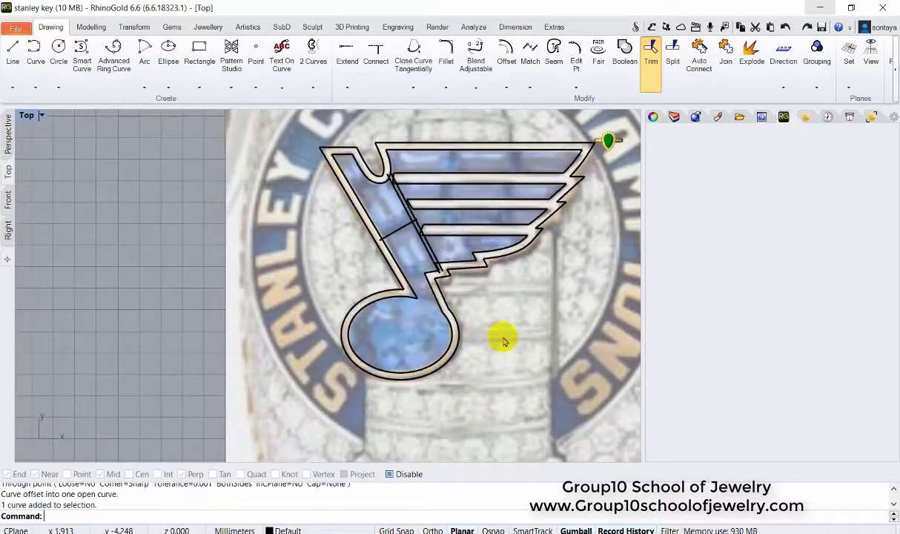
# Step: Copy and paste both logo outlines, then hide the duplicates
pyautogui.click(483, 267)
pyautogui.hotkey('ctrl', 'c')
pyautogui.hotkey('ctrl', 'v')
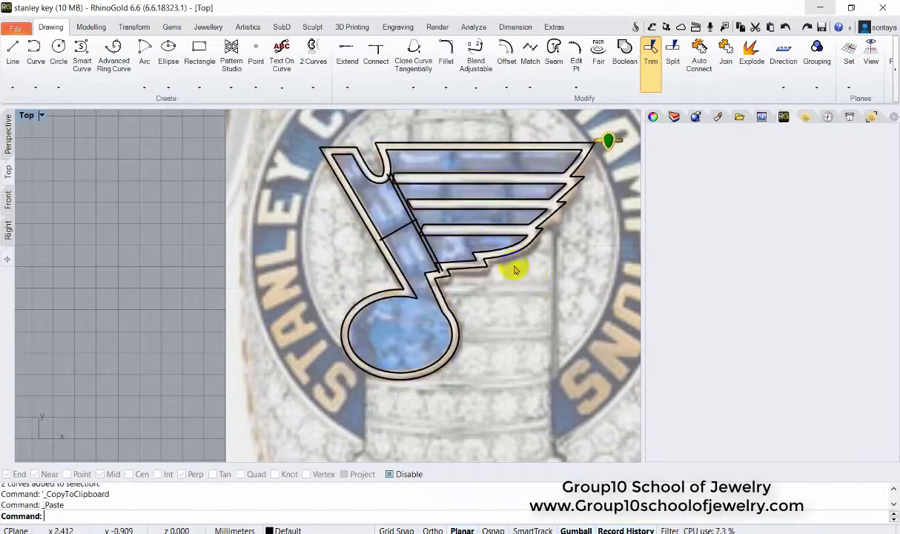
pyautogui.click(538, 257)
pyautogui.click(535, 259)
pyautogui.click(545, 278)
pyautogui.hotkey('ctrl', 'h')
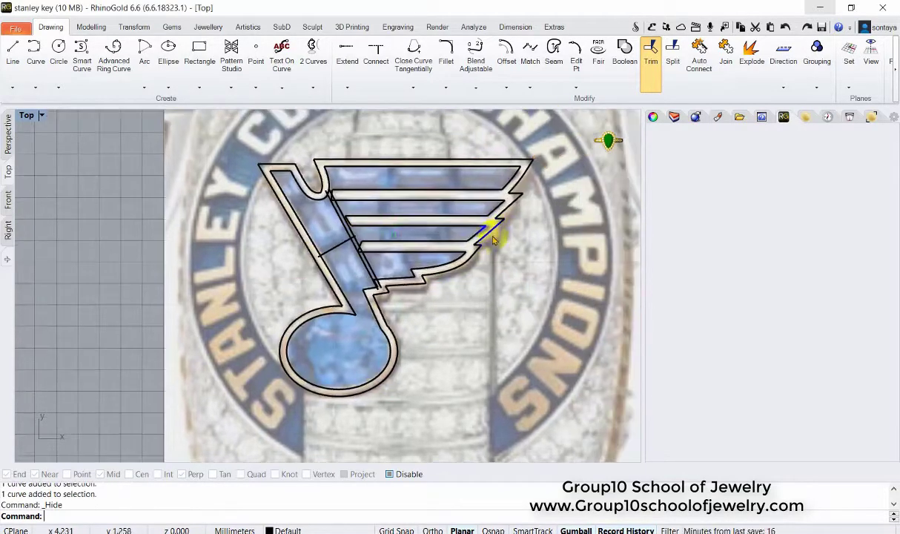
pyautogui.scroll(2, 376, 255)
# Step: Draw short dividing lines across the top wing bar of the note logo
pyautogui.click(13, 52)
pyautogui.scroll(2, 252, 187)
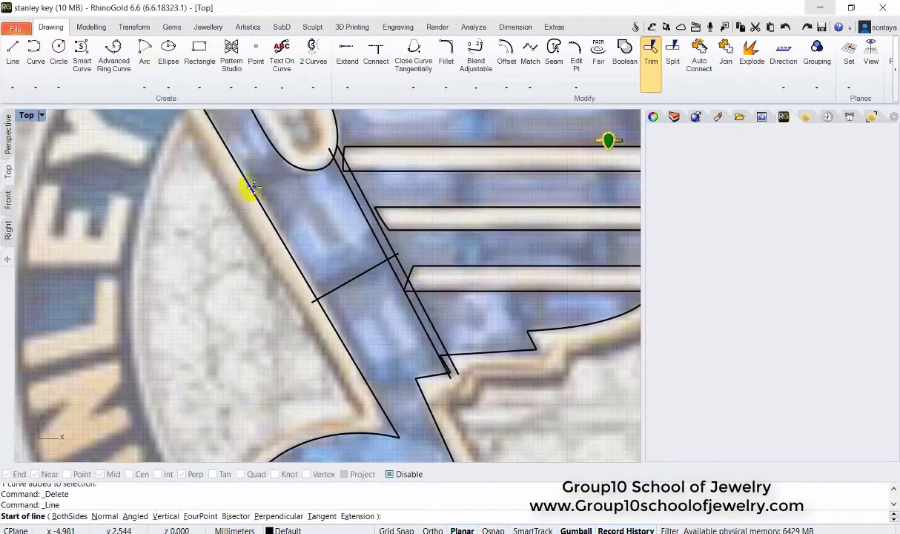
pyautogui.scroll(-4, 296, 157)
pyautogui.press('Return')
pyautogui.scroll(4, 252, 126)
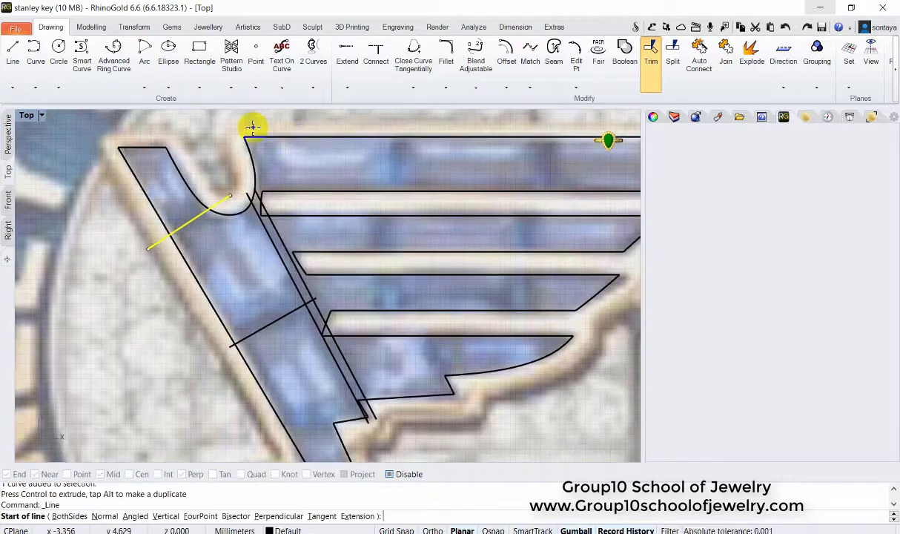
pyautogui.press('Return')
pyautogui.moveTo(401, 199); pyautogui.dragTo(357, 226, button='right')
pyautogui.click(508, 158)
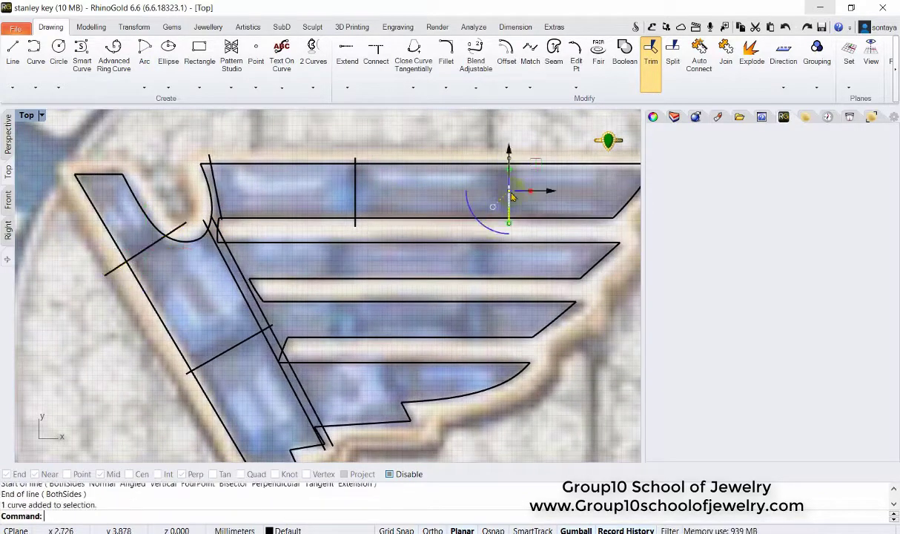
pyautogui.press('Return')
pyautogui.click(338, 238)
pyautogui.click(479, 235)
pyautogui.press('Return')
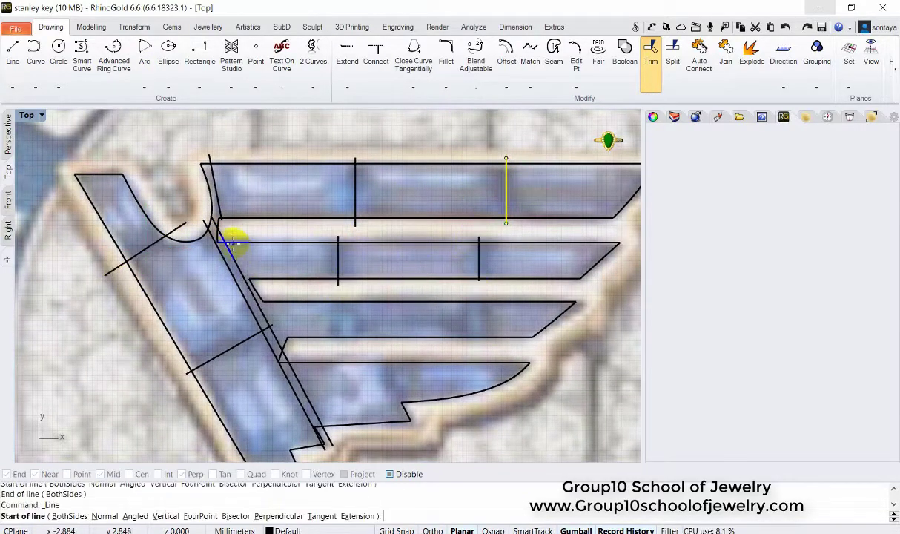
pyautogui.press('Return')
# Step: Draw dividers across the second and third wing bars, ending one on the stem's diagonal edge
pyautogui.moveTo(256, 291); pyautogui.dragTo(250, 268, button='right')
pyautogui.click(334, 274)
pyautogui.click(467, 275)
pyautogui.click(468, 315)
pyautogui.press('Return')
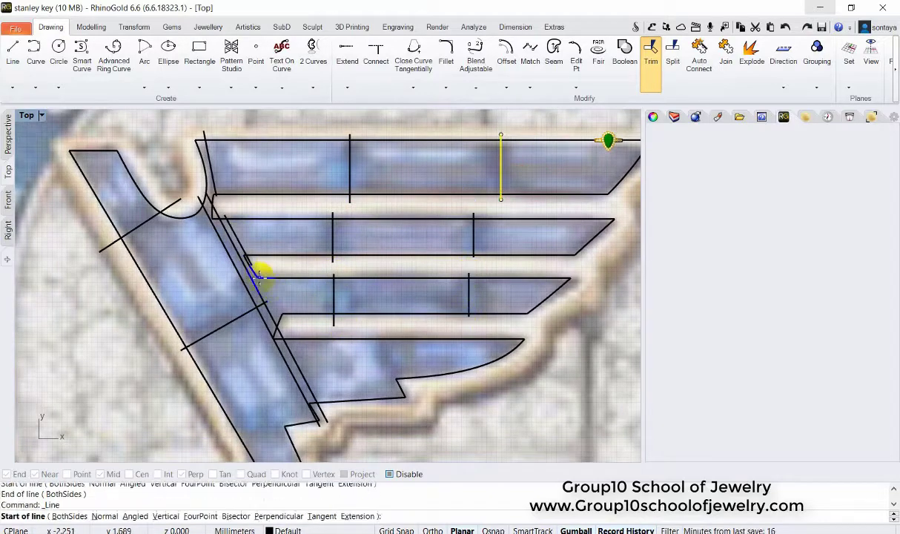
pyautogui.click(282, 324)
pyautogui.press('Return')
pyautogui.scroll(2, 339, 304)
pyautogui.click(224, 308)
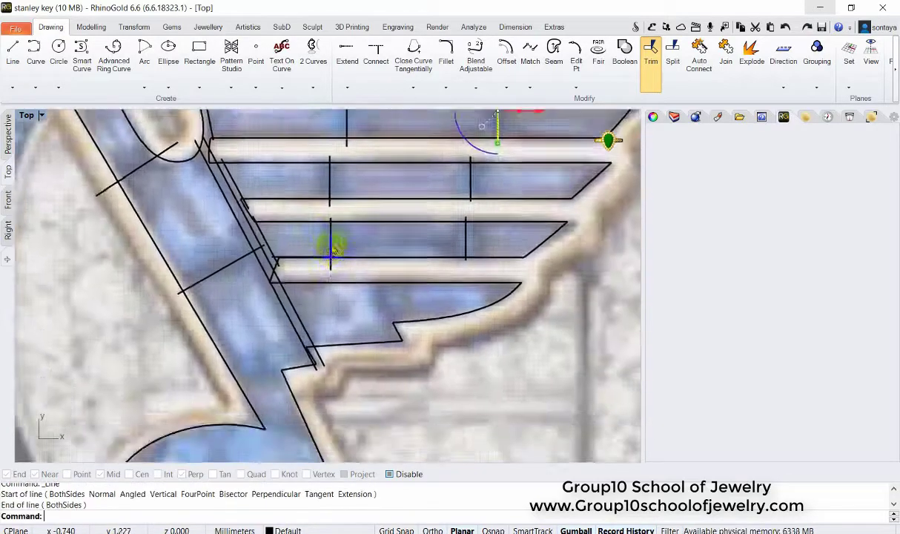
# Step: Draw a dividing line across the lower stem, then select all the logo curves
pyautogui.moveTo(422, 347); pyautogui.dragTo(374, 288, button='right')
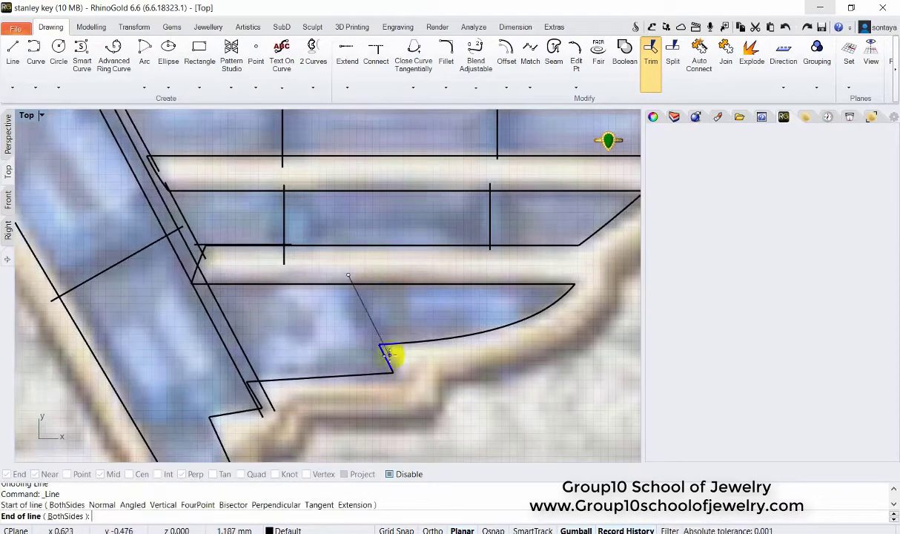
pyautogui.scroll(-3, 408, 361)
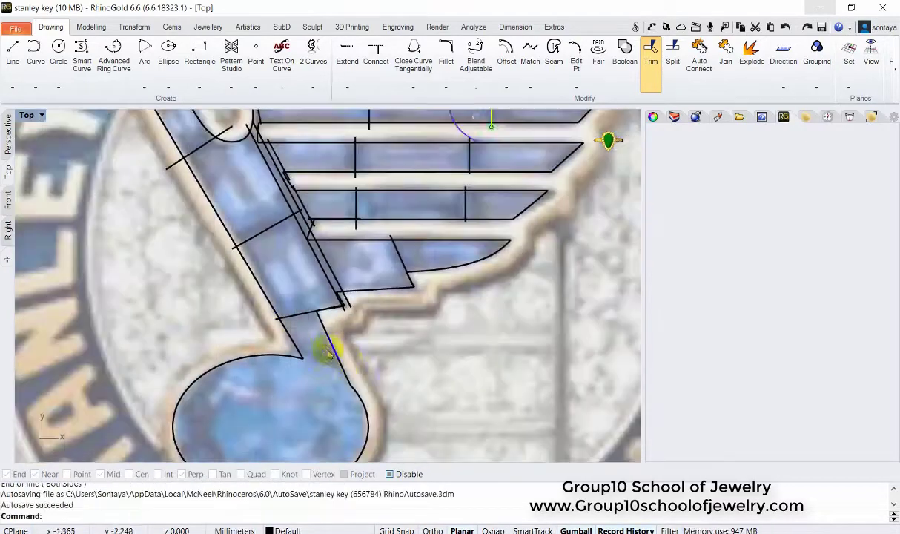
pyautogui.press('Return')
pyautogui.click(361, 363)
pyautogui.click(267, 347)
pyautogui.scroll(-3, 344, 338)
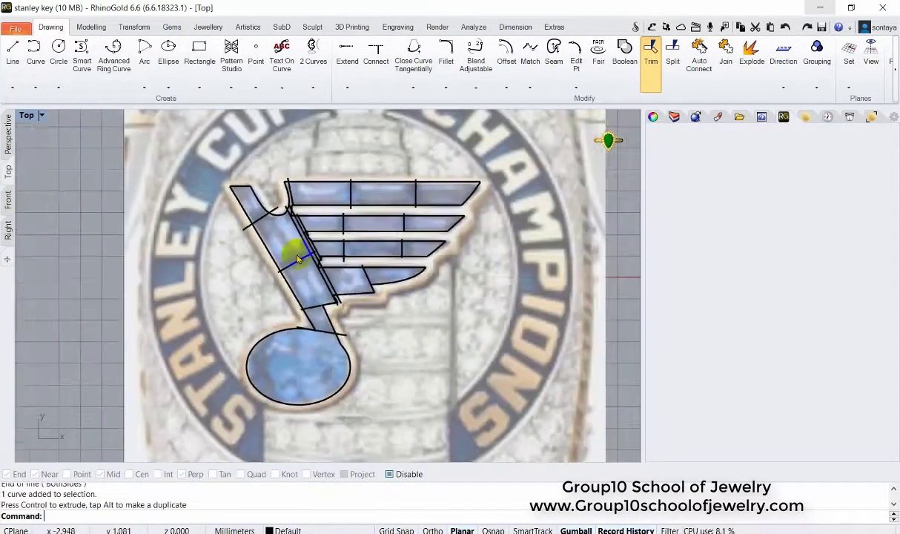
pyautogui.scroll(-1, 538, 412)
pyautogui.hotkey('ctrl', 'a')
pyautogui.scroll(5, 253, 190)
# Step: Run Curve Boolean with CombineRegions=No, keeping each stem and wing-bar section as its own region
pyautogui.click(625, 57)
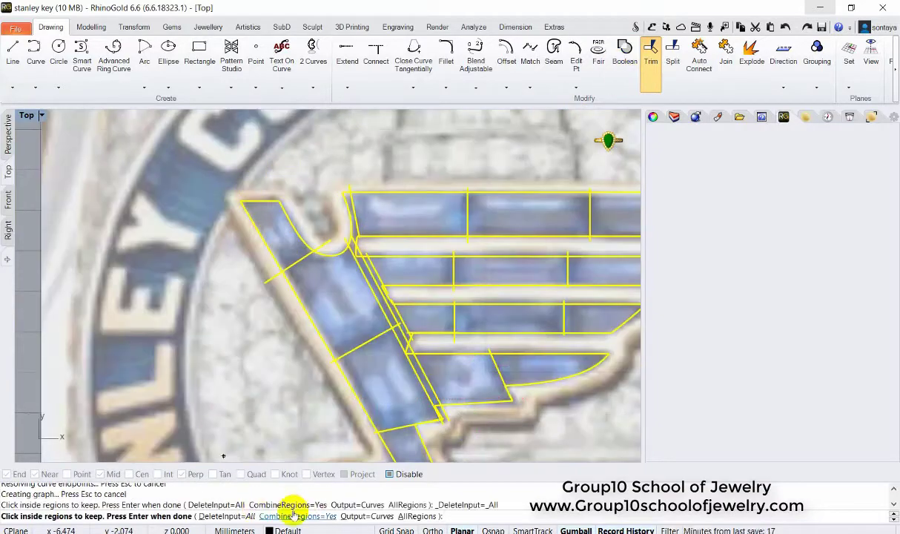
pyautogui.click(311, 281)
pyautogui.click(326, 297)
pyautogui.moveTo(397, 442); pyautogui.dragTo(368, 358, button='right')
pyautogui.click(368, 358)
pyautogui.click(428, 294)
pyautogui.click(482, 222)
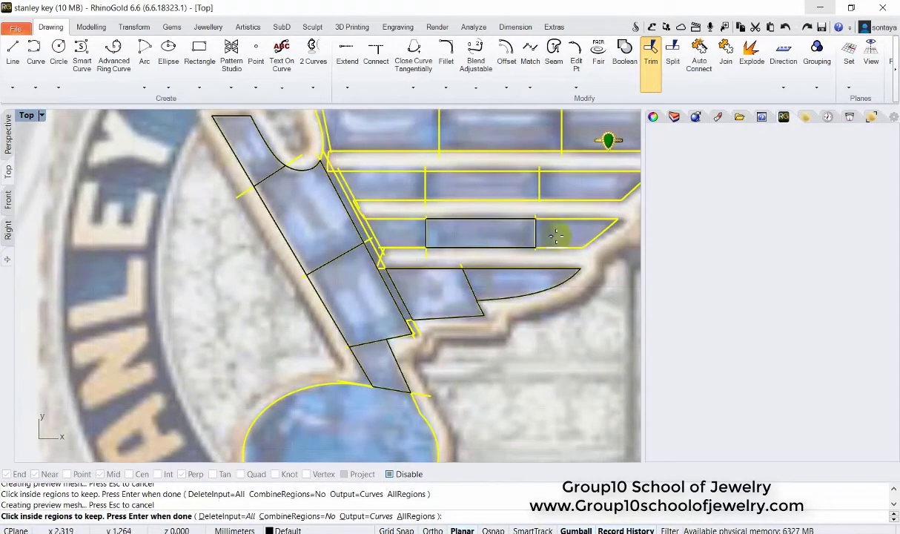
pyautogui.moveTo(480, 196); pyautogui.dragTo(362, 255, button='right')
pyautogui.click(362, 255)
pyautogui.click(482, 181)
pyautogui.click(236, 191)
pyautogui.scroll(-3, 236, 191)
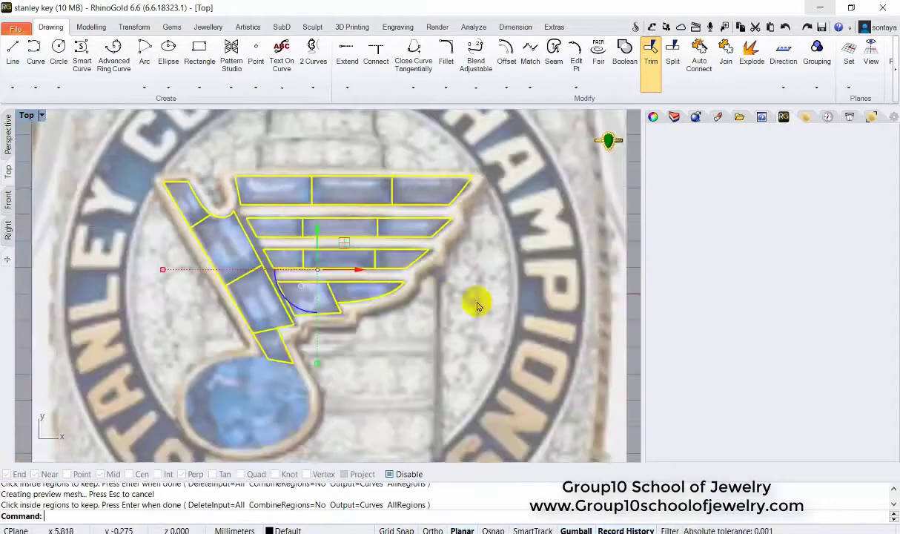
pyautogui.scroll(4, 306, 261)
pyautogui.press('Return')
# Step: Show control points on the new outlines and select the top-left stem outline
pyautogui.press('F10')
pyautogui.scroll(2, 258, 222)
pyautogui.moveTo(179, 146)
pyautogui.mouseDown()
pyautogui.moveTo(260, 255)
pyautogui.moveTo(317, 381)
pyautogui.mouseUp()
pyautogui.scroll(-3, 382, 362)
pyautogui.scroll(-1, 271, 247)
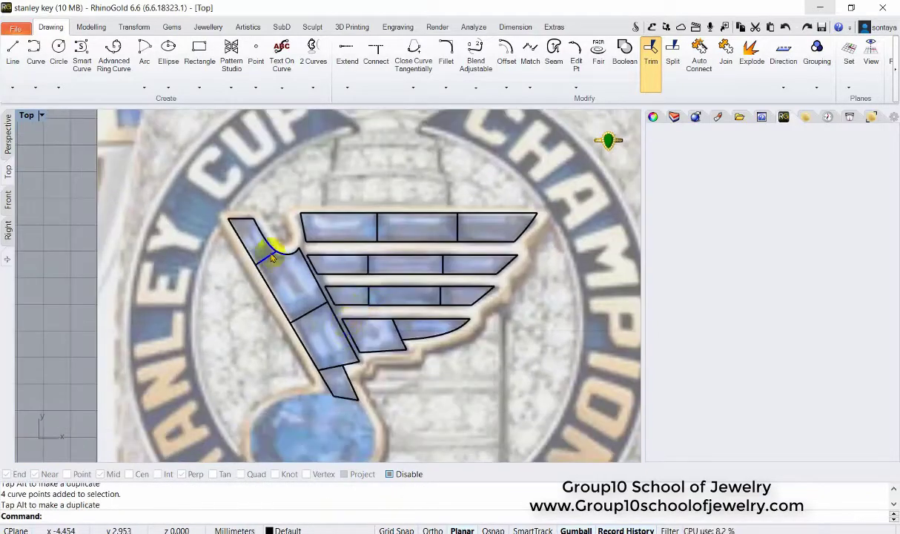
pyautogui.scroll(5, 272, 247)
pyautogui.click(272, 249)
pyautogui.scroll(-3, 214, 186)
# Step: In Perspective, use Gem Creator from the Gems tab to make a gem on the first stem section
pyautogui.click(8, 135)
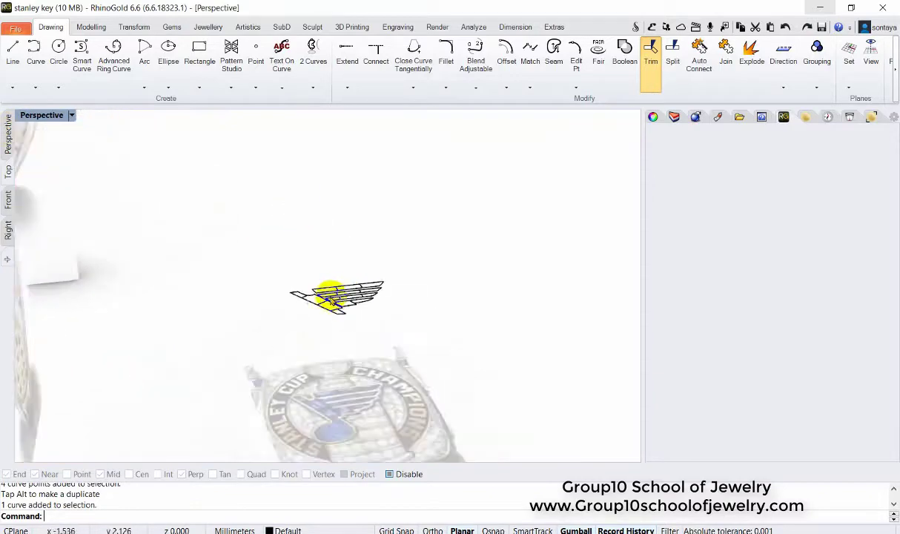
pyautogui.scroll(3, 215, 263)
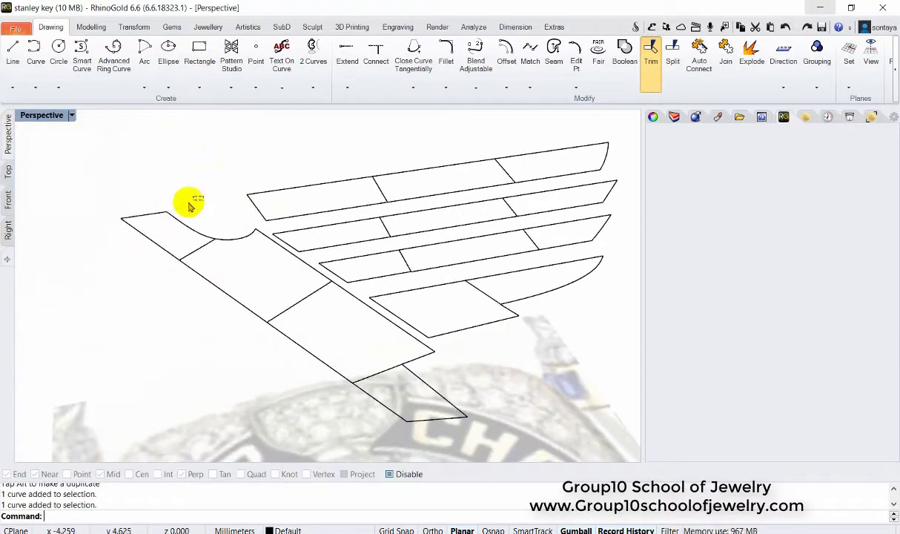
pyautogui.click(91, 28)
pyautogui.click(132, 28)
pyautogui.click(173, 28)
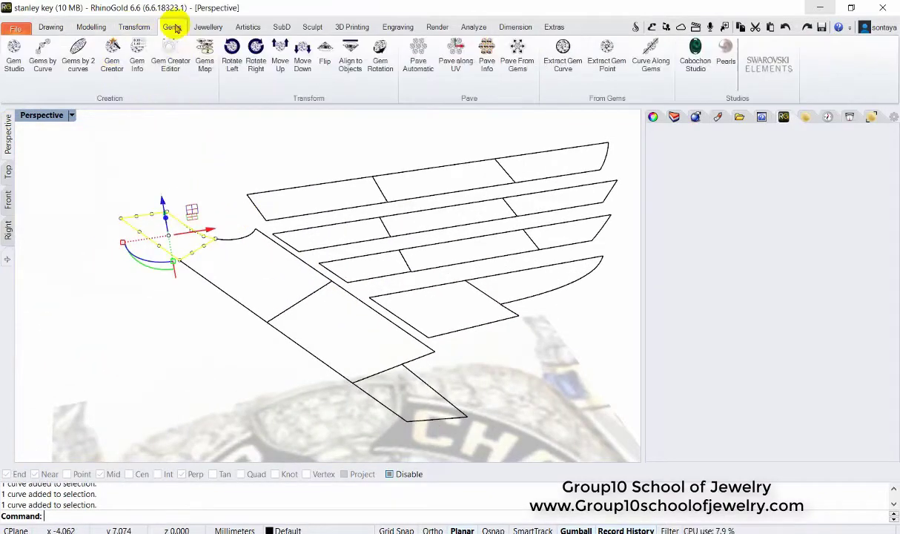
pyautogui.scroll(1, 152, 74)
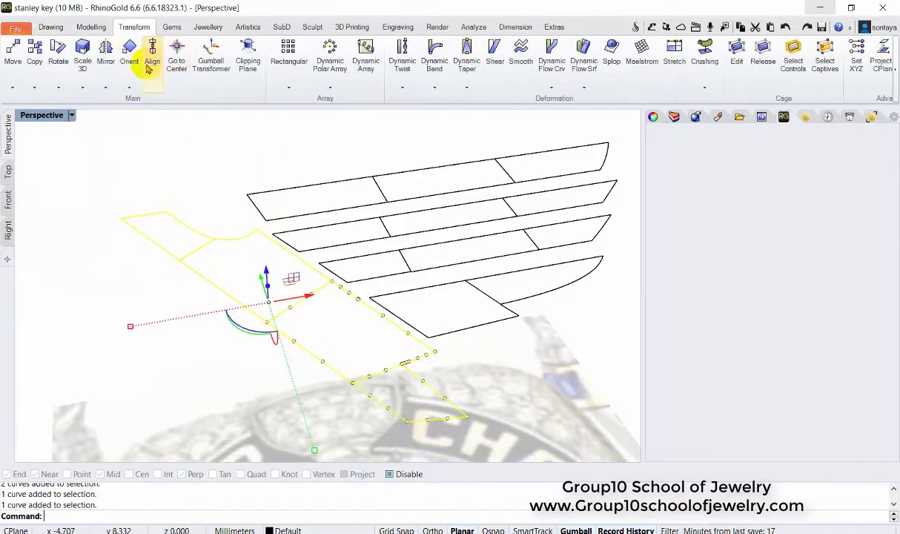
pyautogui.scroll(-1, 147, 66)
pyautogui.click(112, 63)
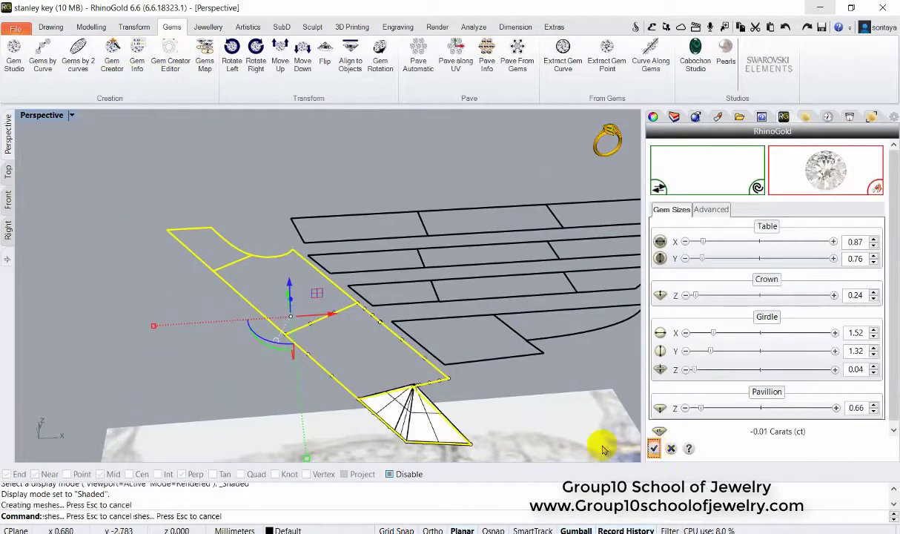
pyautogui.click(412, 389)
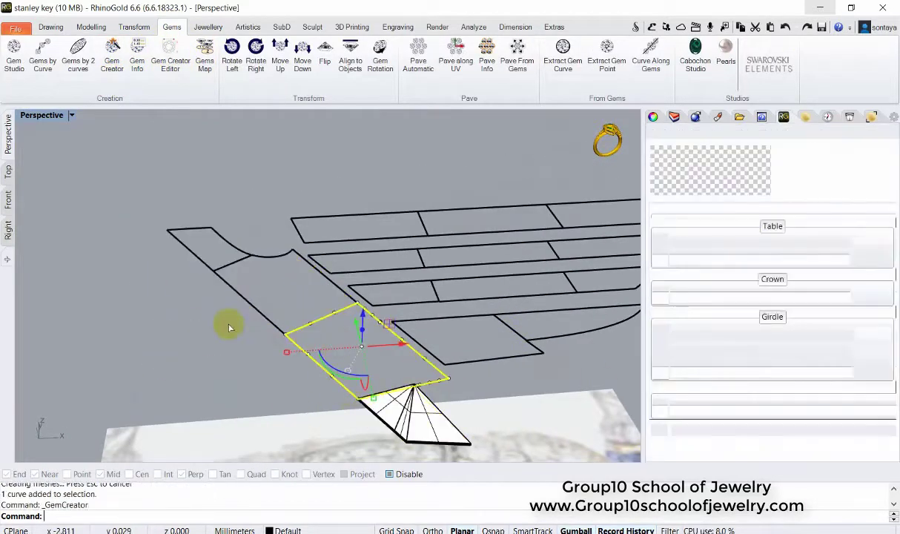
pyautogui.press('Return')
# Step: Create custom gems on the top stem section and the lower wing section
pyautogui.click(249, 252)
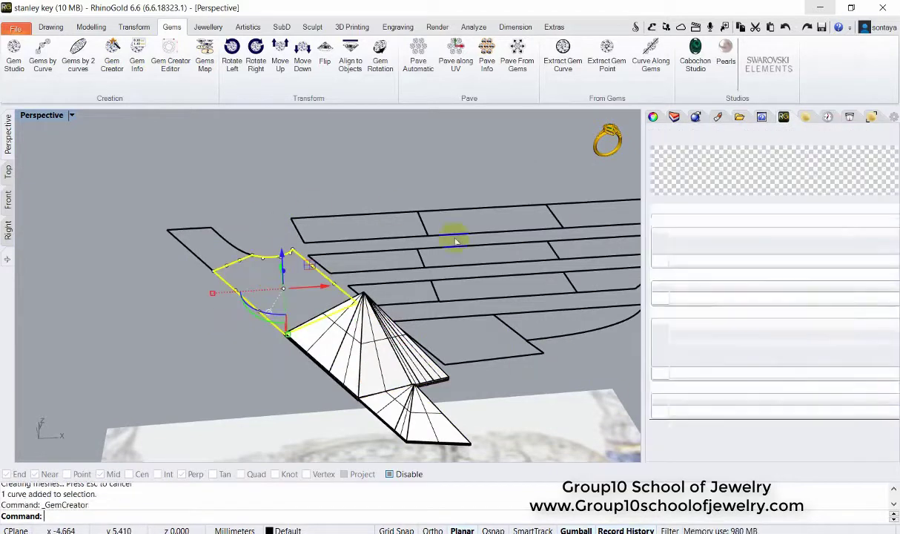
pyautogui.click(653, 448)
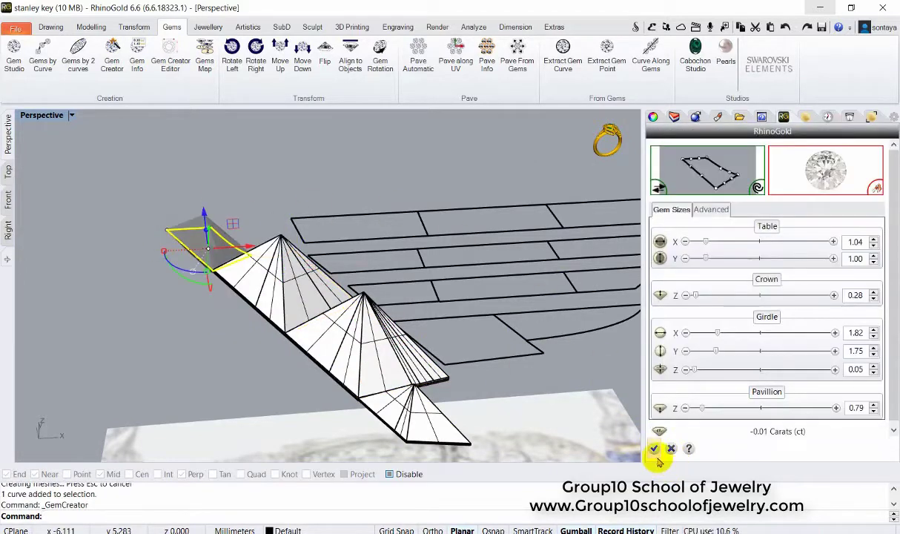
pyautogui.click(657, 449)
pyautogui.moveTo(430, 327); pyautogui.dragTo(376, 325, button='right')
pyautogui.rightClick(577, 351)
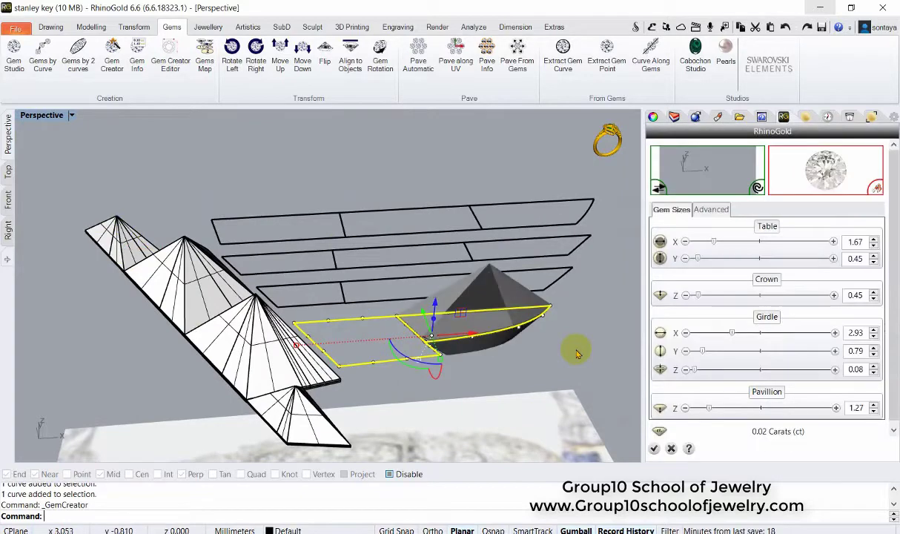
pyautogui.press('Return')
pyautogui.click(381, 352)
pyautogui.rightClick(380, 352)
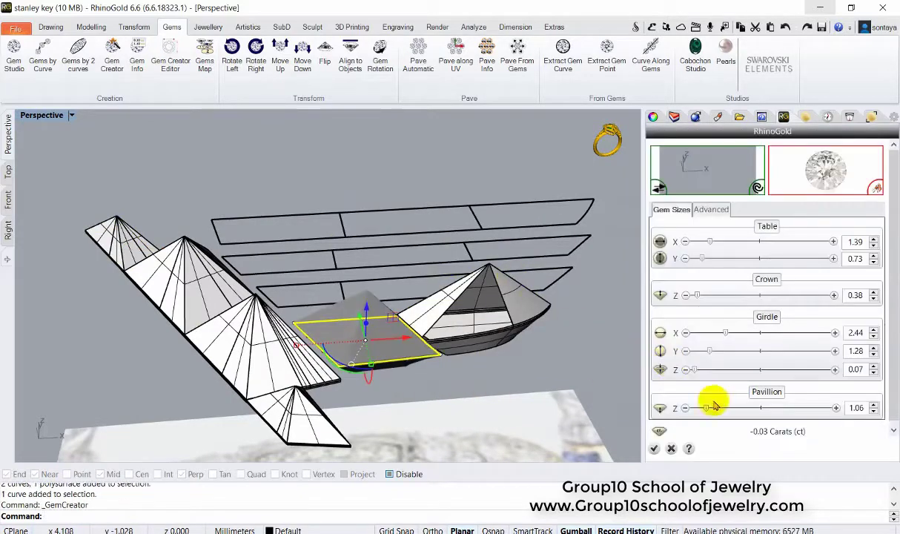
pyautogui.press('Return')
# Step: Build and confirm another custom gem on a wing-bar outline
pyautogui.moveTo(549, 401); pyautogui.dragTo(561, 332, button='right')
pyautogui.press('Return')
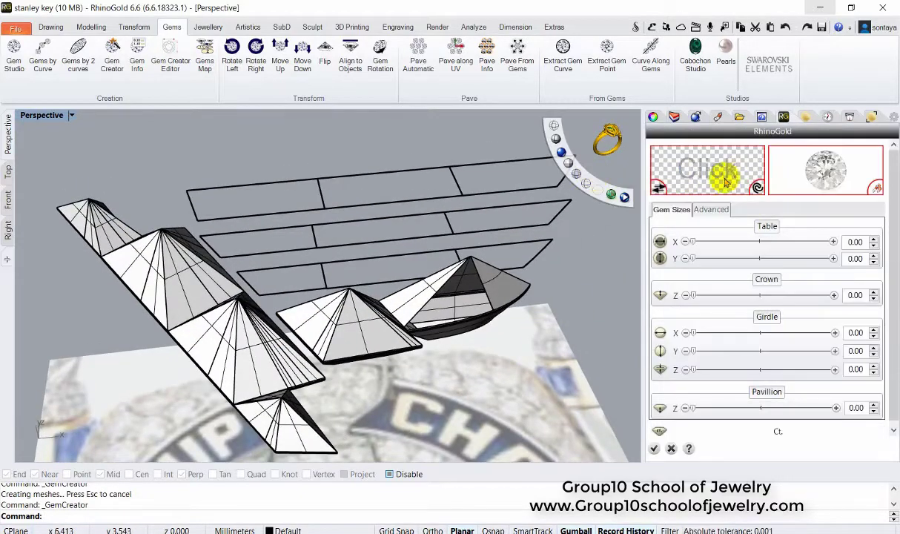
pyautogui.click(478, 250)
pyautogui.rightClick(407, 267)
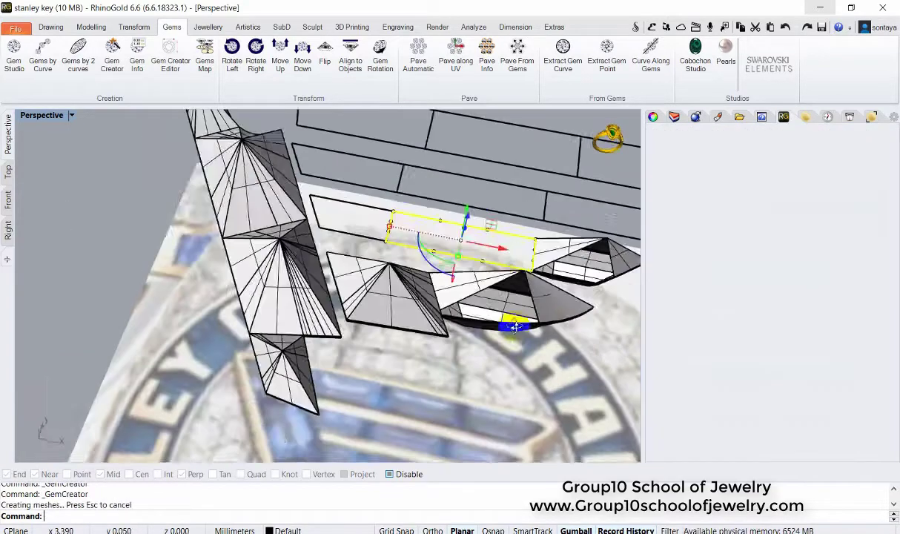
pyautogui.moveTo(543, 351); pyautogui.dragTo(563, 306, button='right')
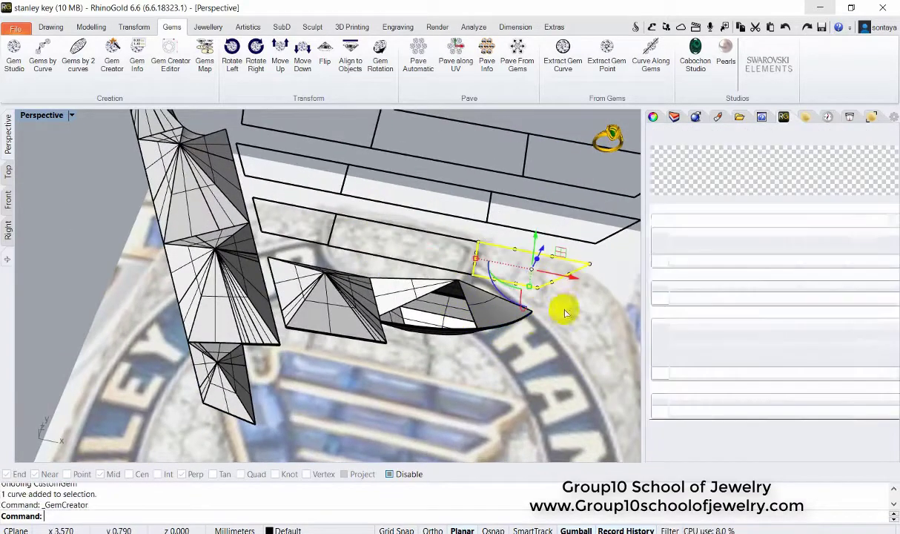
pyautogui.click(654, 448)
pyautogui.moveTo(462, 344); pyautogui.dragTo(424, 247, button='right')
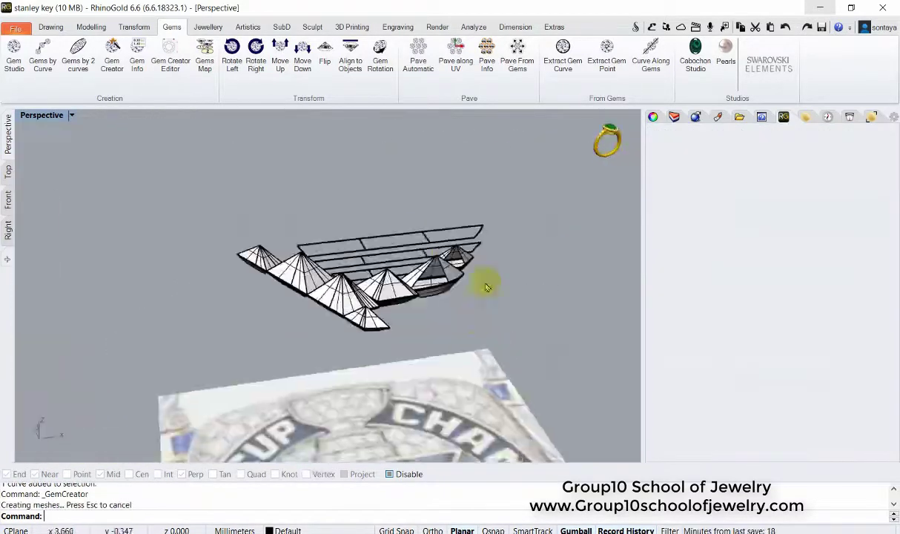
pyautogui.click(654, 446)
# Step: Add custom gems to the remaining lower, upper, leftmost and top wing-bar sections
pyautogui.click(315, 345)
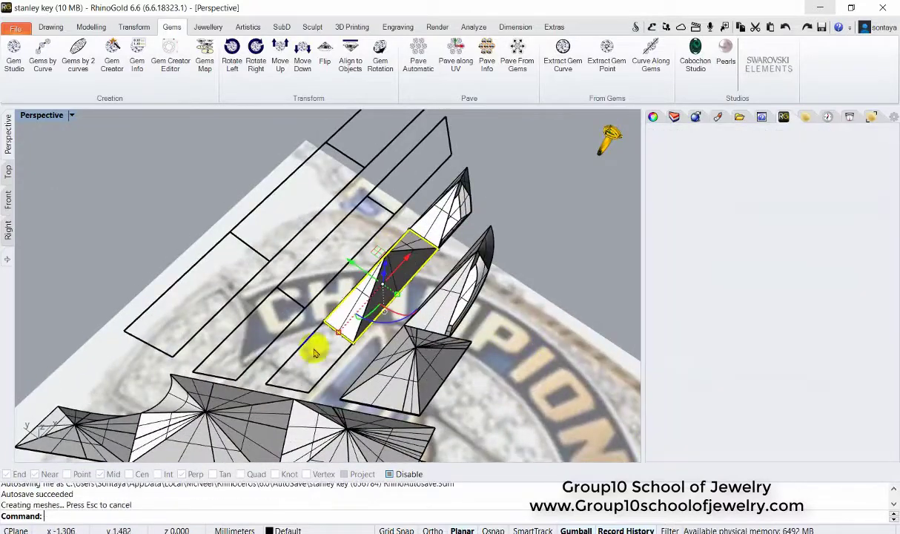
pyautogui.press('Return')
pyautogui.click(655, 448)
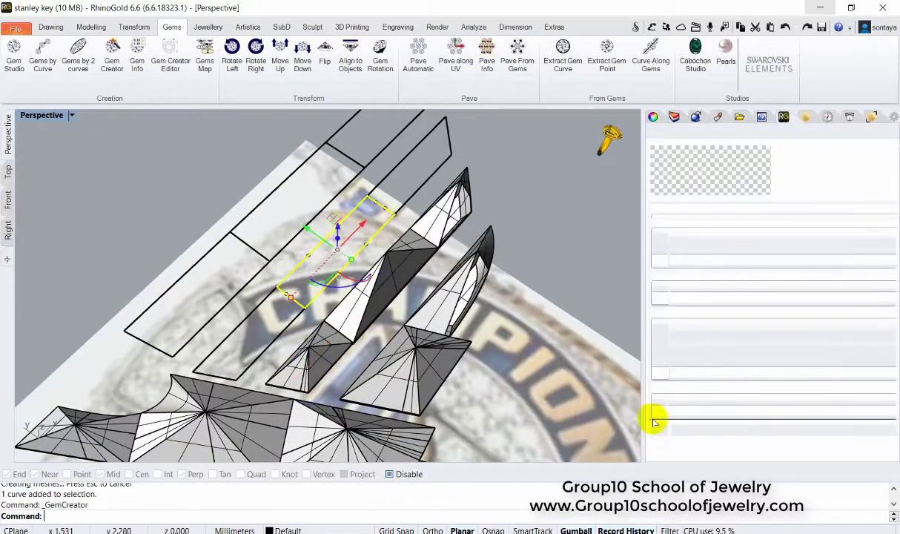
pyautogui.click(655, 447)
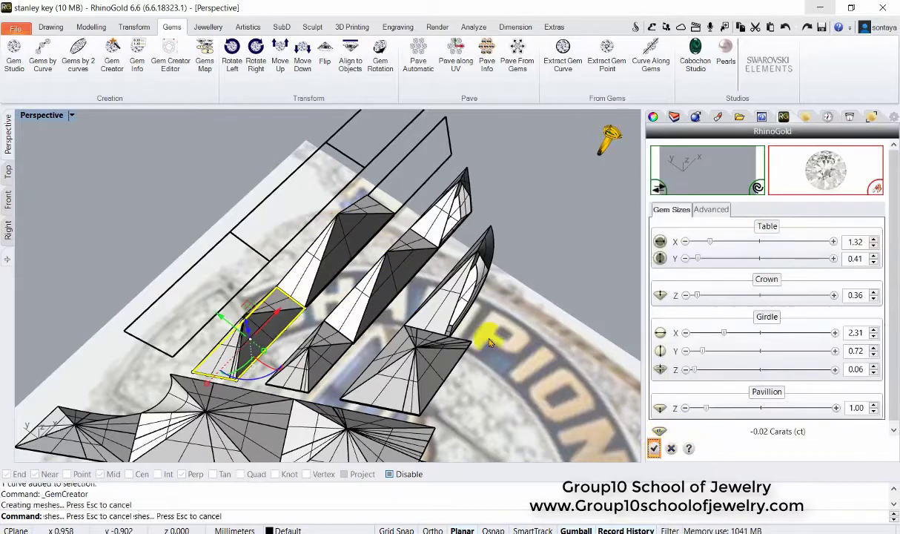
pyautogui.click(656, 448)
pyautogui.click(689, 448)
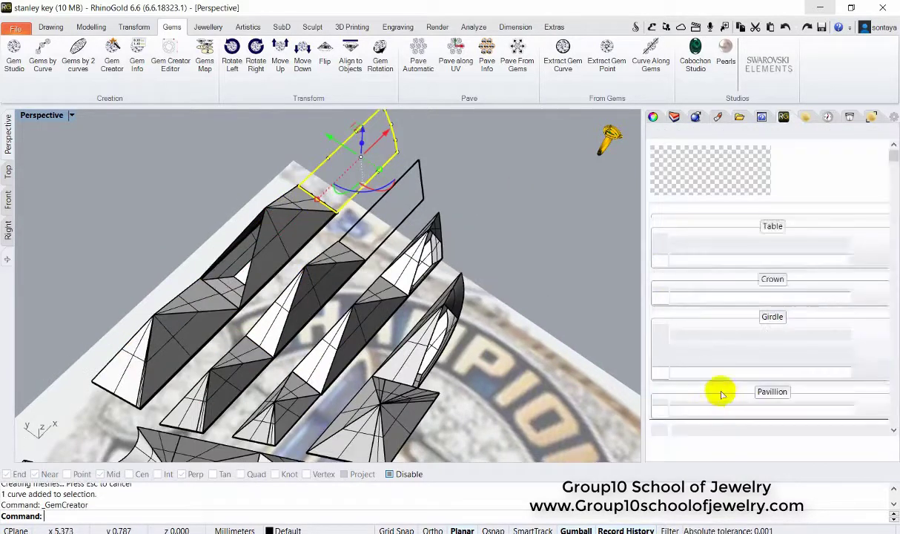
pyautogui.click(655, 447)
pyautogui.click(655, 448)
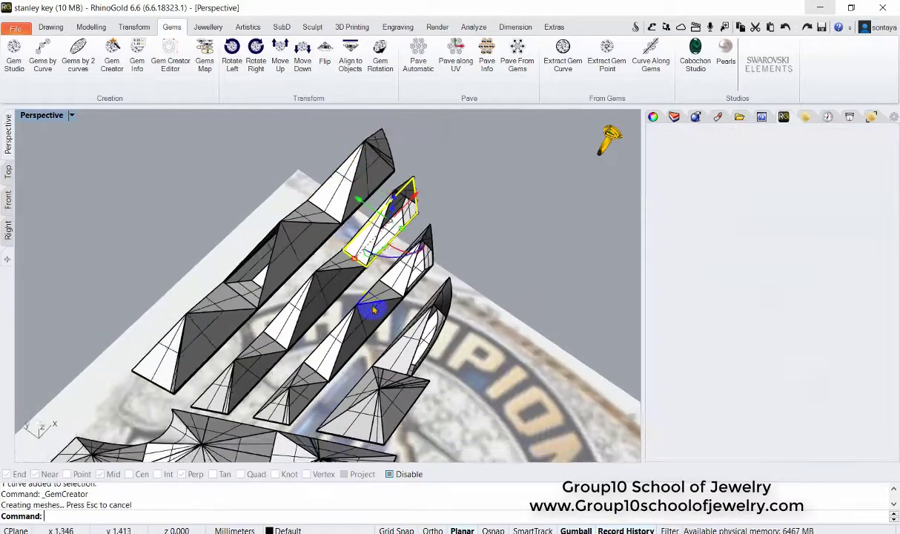
pyautogui.moveTo(376, 204)
pyautogui.mouseDown(button='right')
pyautogui.moveTo(321, 311)
pyautogui.moveTo(442, 327)
pyautogui.moveTo(472, 299)
pyautogui.mouseUp(button='right')
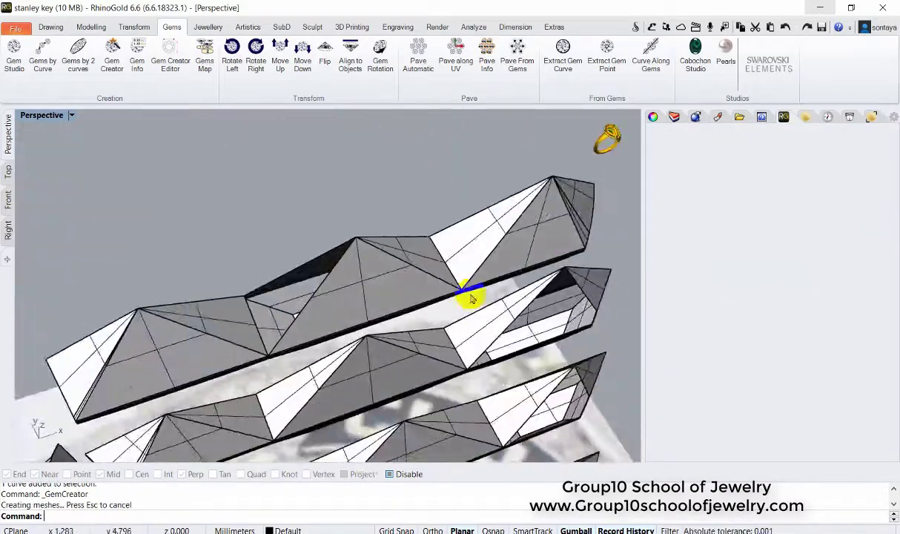
# Step: Start an edge surface and pick the first gap edges between the gem seats
pyautogui.click(92, 27)
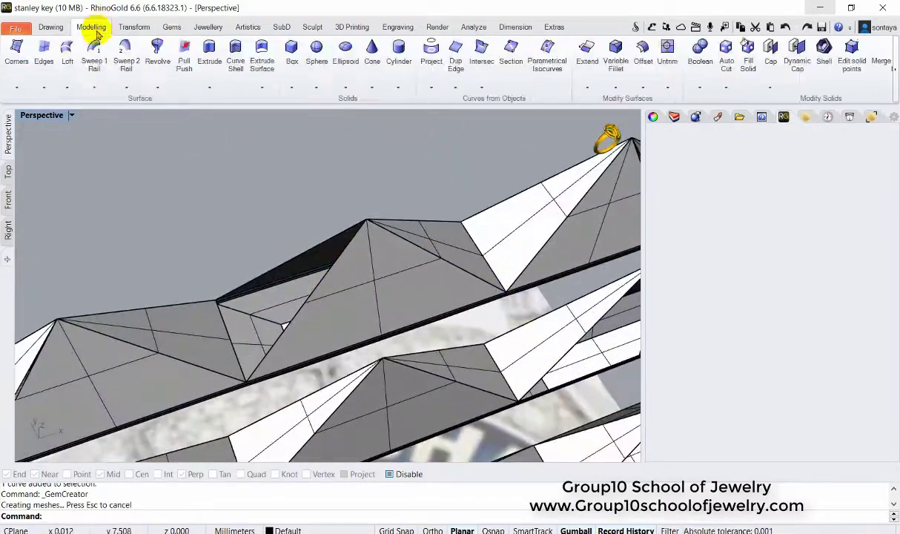
pyautogui.click(233, 347)
pyautogui.scroll(3, 234, 356)
pyautogui.scroll(2, 236, 371)
pyautogui.click(210, 341)
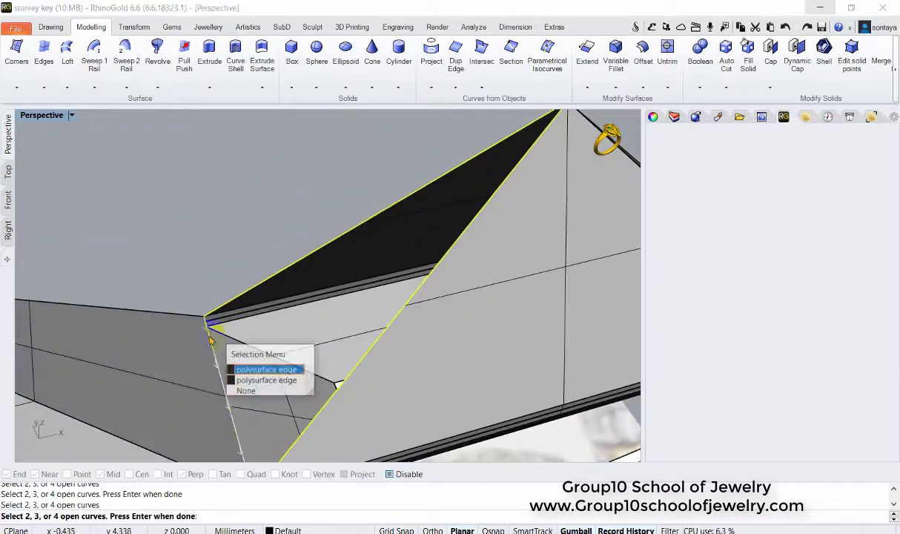
pyautogui.click(267, 369)
pyautogui.scroll(-3, 231, 261)
pyautogui.scroll(-3, 498, 227)
pyautogui.scroll(4, 297, 347)
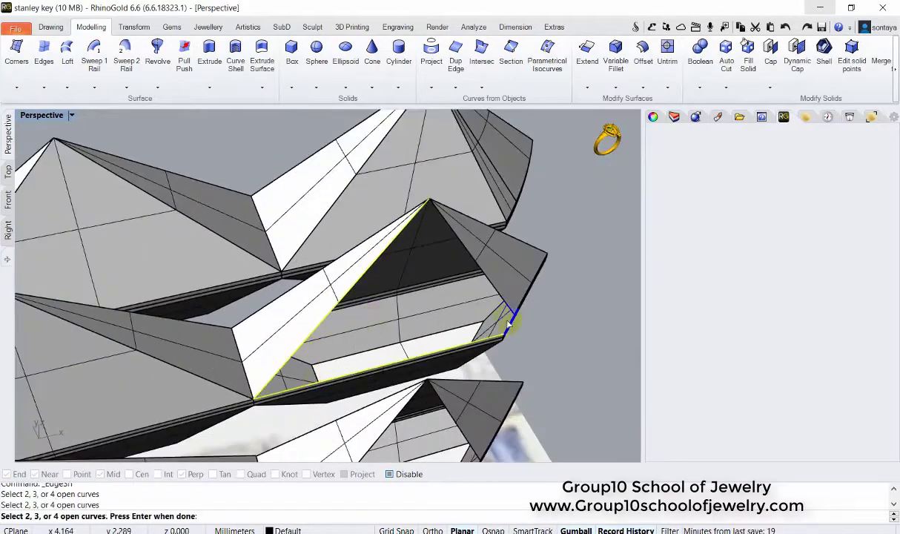
pyautogui.moveTo(509, 320); pyautogui.dragTo(436, 254, button='right')
# Step: Draw a helper line across the triangular gap and build an edge surface from it
pyautogui.click(49, 27)
pyautogui.click(12, 50)
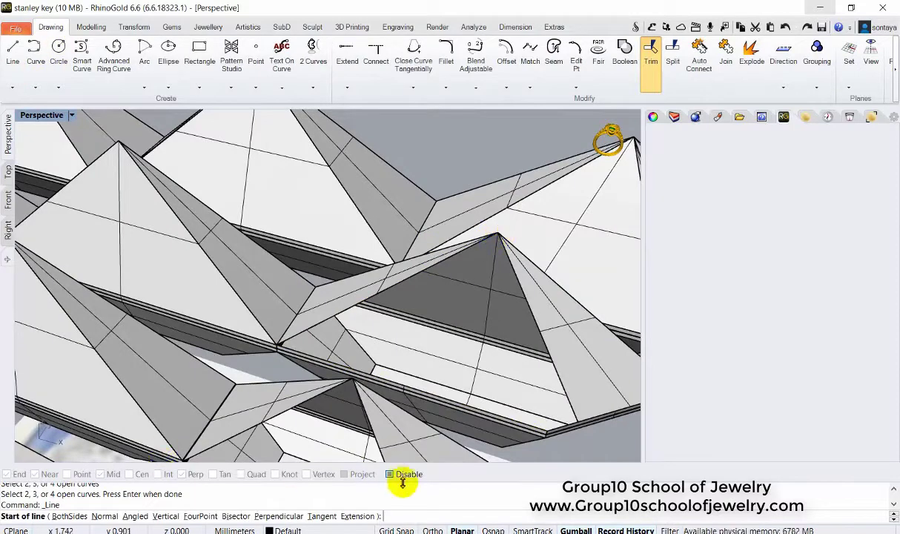
pyautogui.click(91, 26)
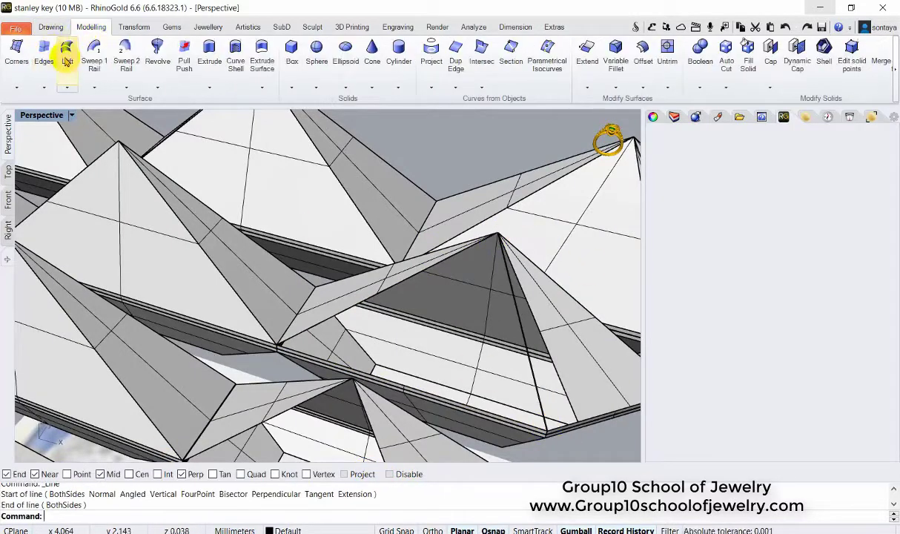
pyautogui.click(44, 50)
pyautogui.click(522, 278)
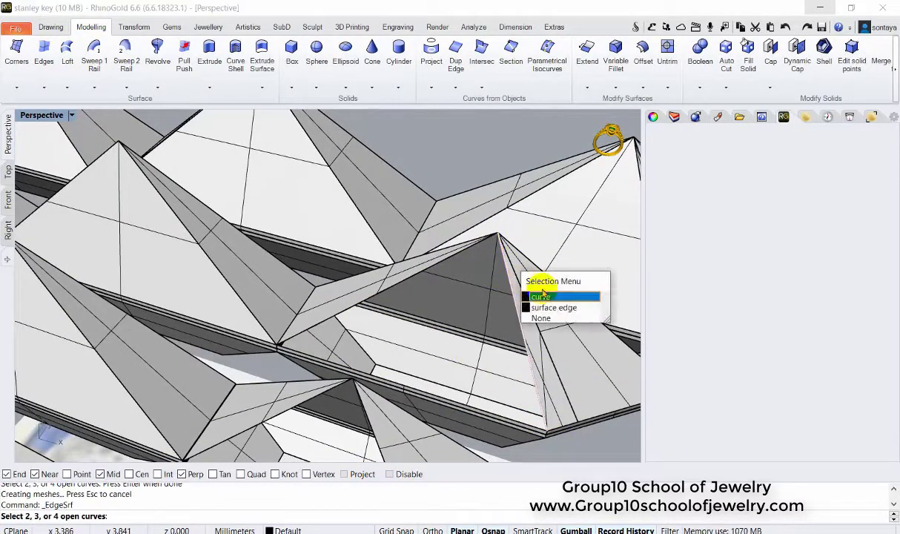
pyautogui.click(552, 302)
pyautogui.press('Return')
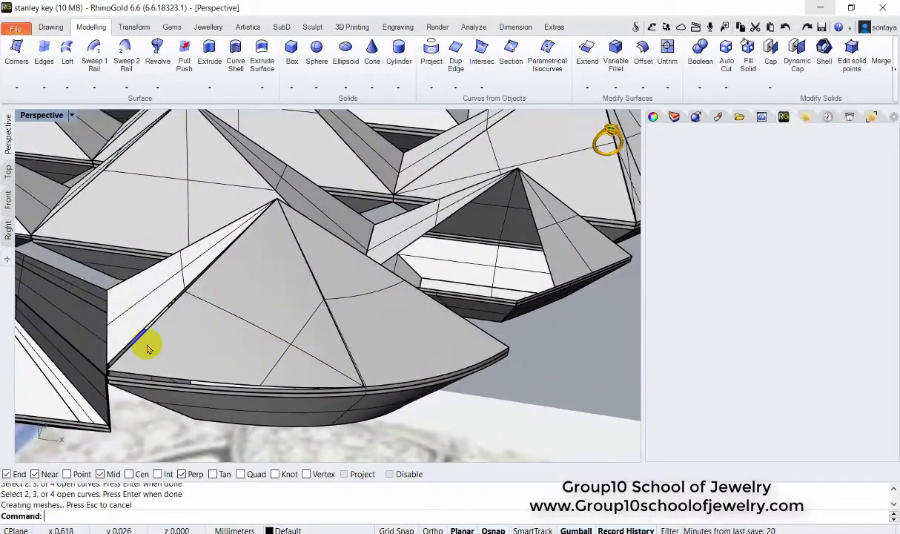
# Step: Undo the bad edge surface and hide the polysurface blocking the gap
pyautogui.hotkey('ctrl', 'z')
pyautogui.click(181, 317)
pyautogui.hotkey('ctrl', 'h')
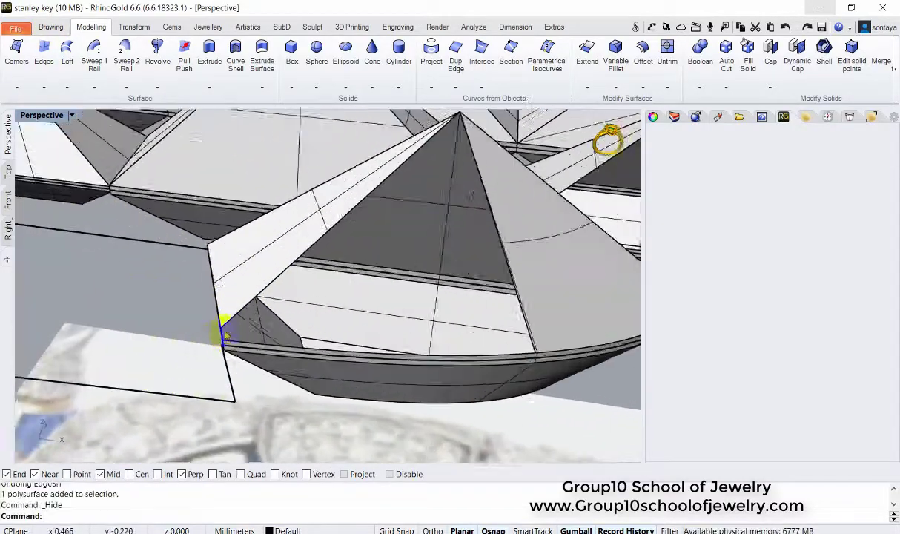
pyautogui.moveTo(210, 321); pyautogui.dragTo(363, 245, button='right')
# Step: Draw a helper line at the gap corner and pick an edge of the open face
pyautogui.click(15, 27)
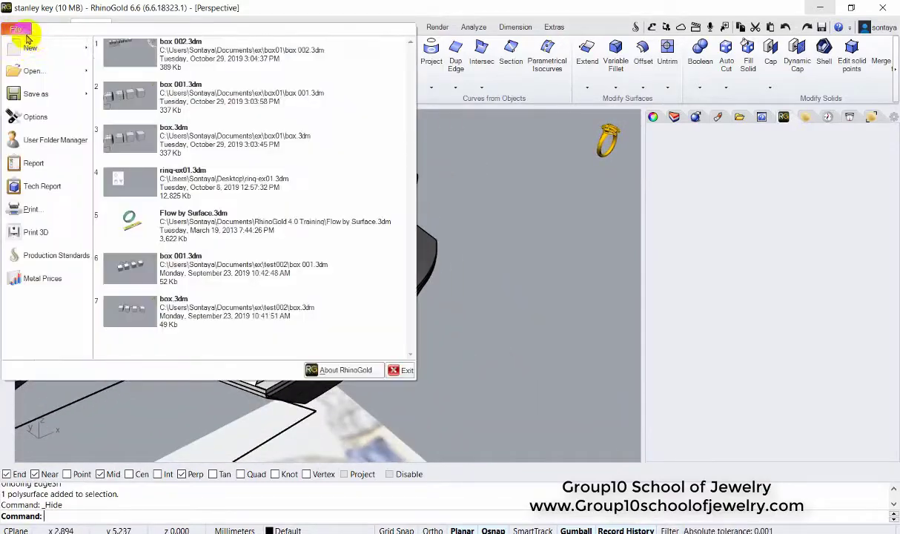
pyautogui.click(51, 27)
pyautogui.click(12, 52)
pyautogui.click(267, 389)
pyautogui.moveTo(267, 390)
pyautogui.mouseDown(button='right')
pyautogui.moveTo(407, 401)
pyautogui.moveTo(418, 321)
pyautogui.mouseUp(button='right')
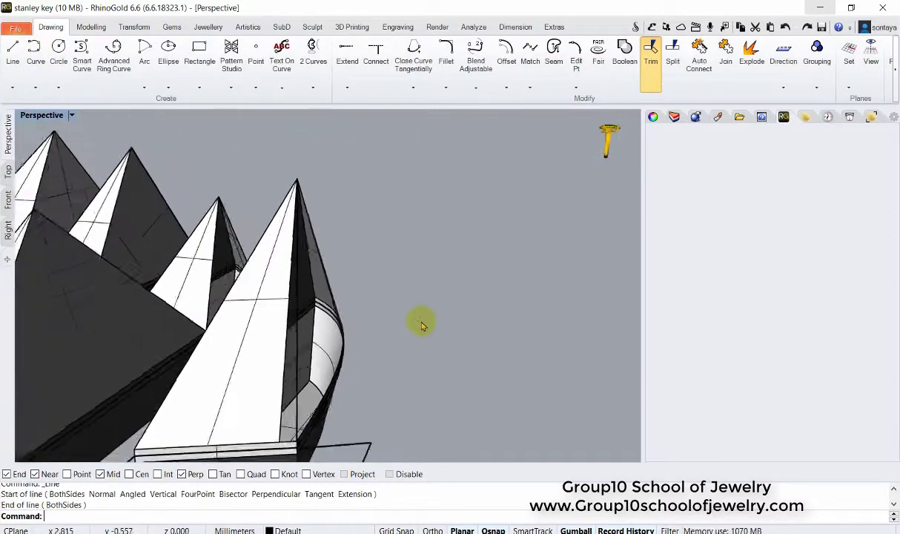
pyautogui.scroll(3, 312, 222)
pyautogui.click(91, 27)
pyautogui.click(43, 60)
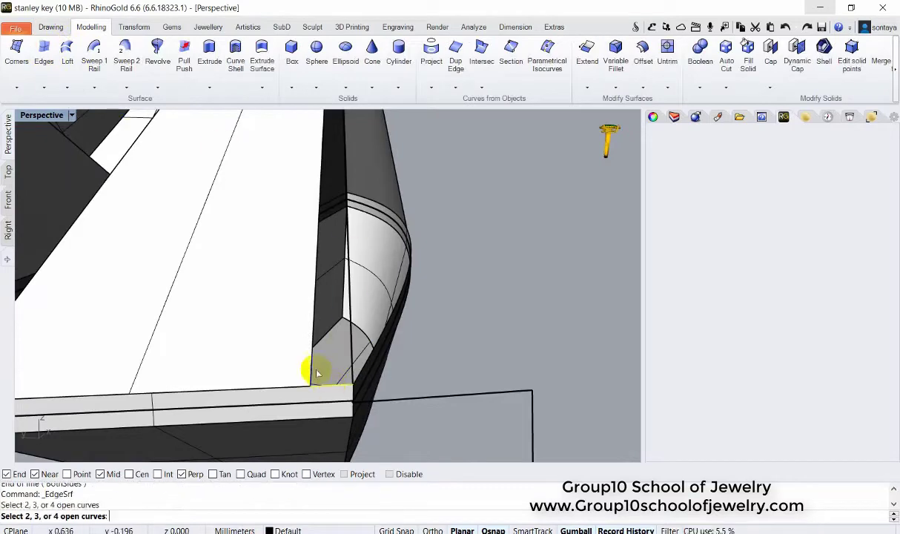
pyautogui.click(368, 367)
# Step: Add a closing line across the corner and patch the pyramid face with an edge surface
pyautogui.click(51, 26)
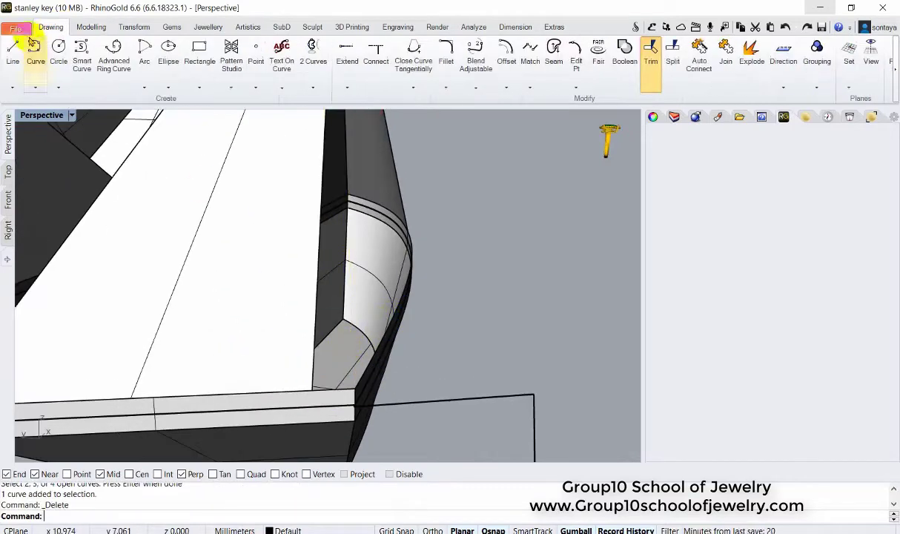
pyautogui.click(13, 52)
pyautogui.click(412, 255)
pyautogui.moveTo(412, 255); pyautogui.dragTo(398, 193, button='right')
pyautogui.click(90, 26)
pyautogui.click(43, 52)
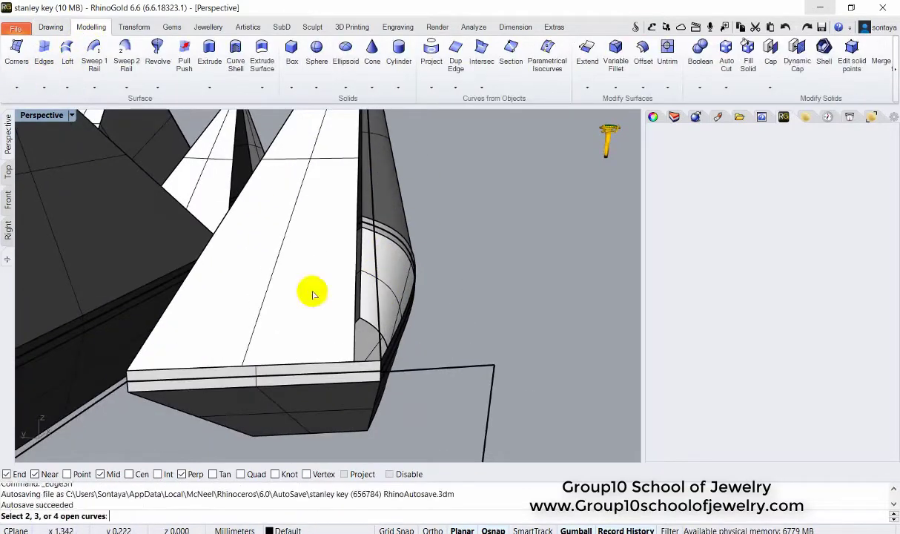
pyautogui.click(385, 348)
pyautogui.moveTo(384, 348)
pyautogui.mouseDown(button='right')
pyautogui.moveTo(446, 341)
pyautogui.moveTo(419, 361)
pyautogui.mouseUp(button='right')
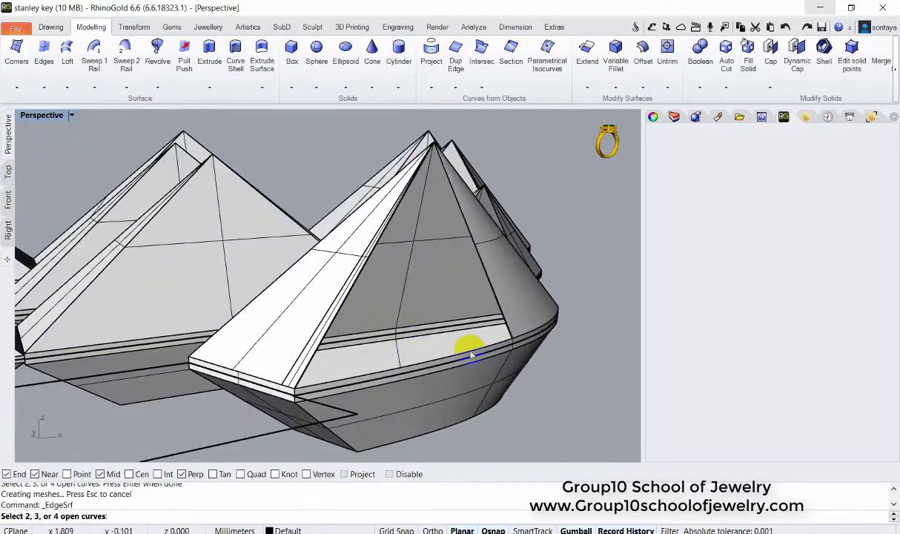
pyautogui.rightClick(356, 280)
pyautogui.moveTo(356, 280); pyautogui.dragTo(357, 258, button='right')
pyautogui.scroll(3, 363, 320)
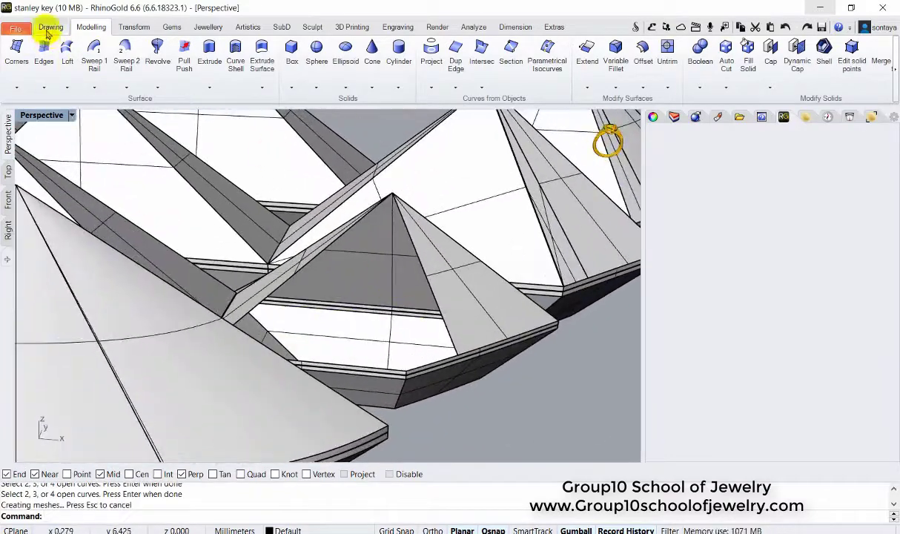
# Step: Cancel the unfinished line and pick the edges of the next gap for another edge surface
pyautogui.click(50, 27)
pyautogui.click(11, 44)
pyautogui.click(402, 371)
pyautogui.click(91, 27)
pyautogui.press('Escape')
pyautogui.click(43, 51)
pyautogui.scroll(2, 410, 400)
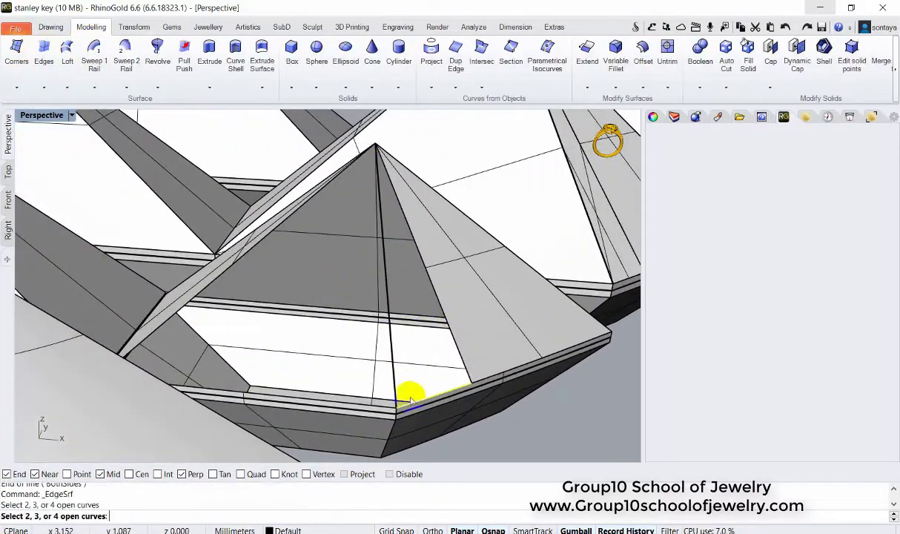
pyautogui.click(398, 380)
pyautogui.moveTo(316, 271); pyautogui.dragTo(362, 270, button='right')
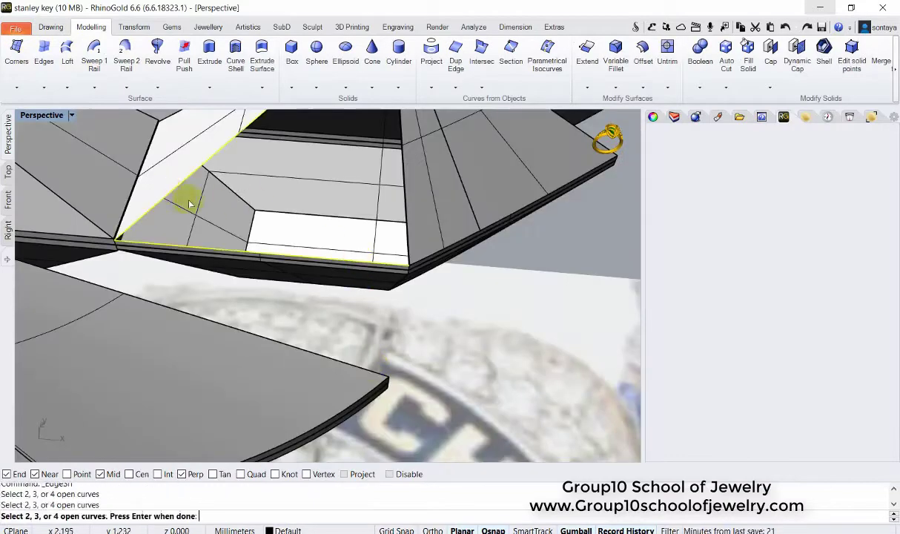
pyautogui.moveTo(189, 204); pyautogui.dragTo(222, 223, button='right')
pyautogui.click(396, 272)
pyautogui.click(436, 303)
pyautogui.scroll(-5, 465, 301)
# Step: Finish the last edge surface, then show, invert and hide objects so only the logo remains
pyautogui.rightClick(223, 251)
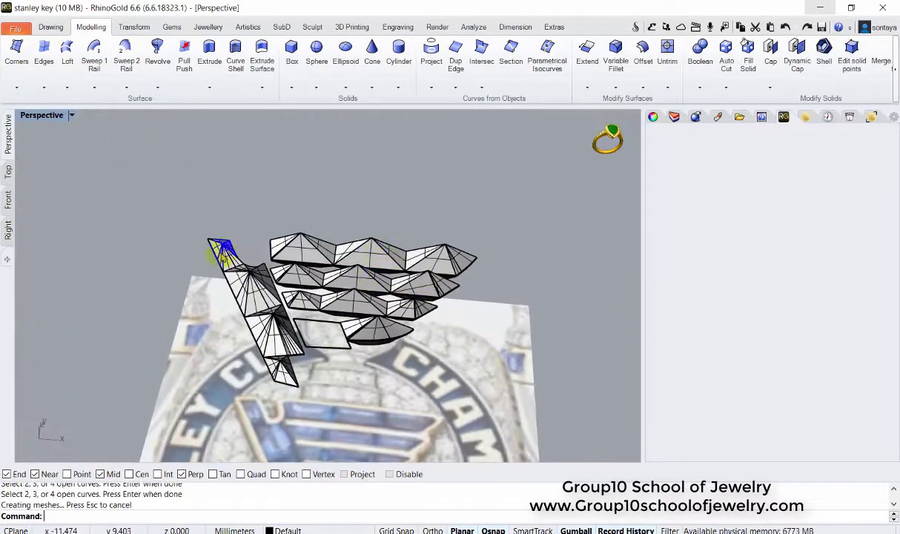
pyautogui.click(577, 173)
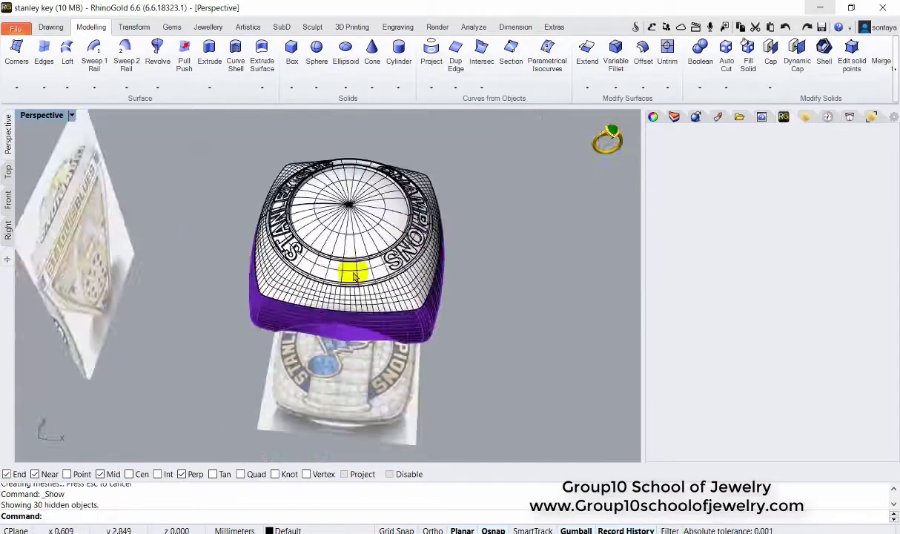
pyautogui.click(349, 315)
pyautogui.click(577, 172)
# Step: Mirror the whole note logo in the Front view with Copy set to No
pyautogui.hotkey('ctrl', 'a')
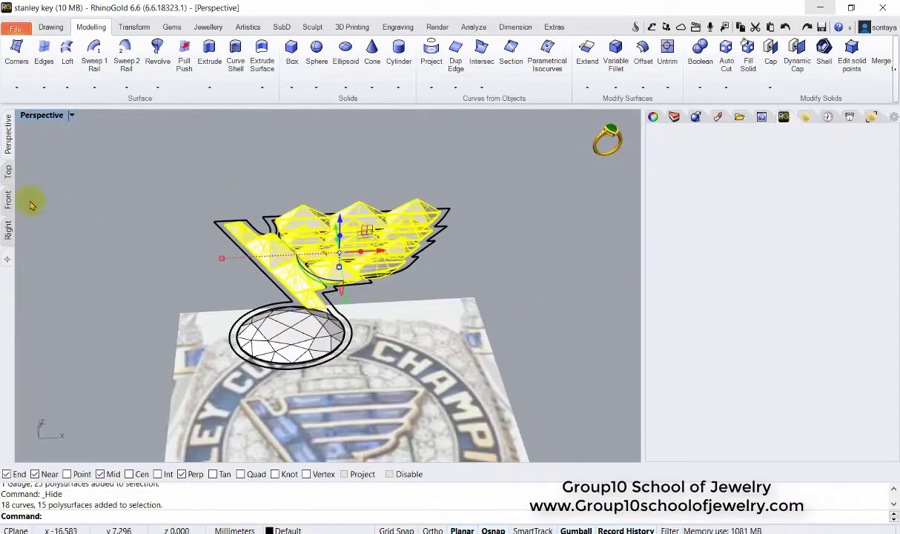
pyautogui.click(8, 199)
pyautogui.click(134, 27)
pyautogui.click(105, 50)
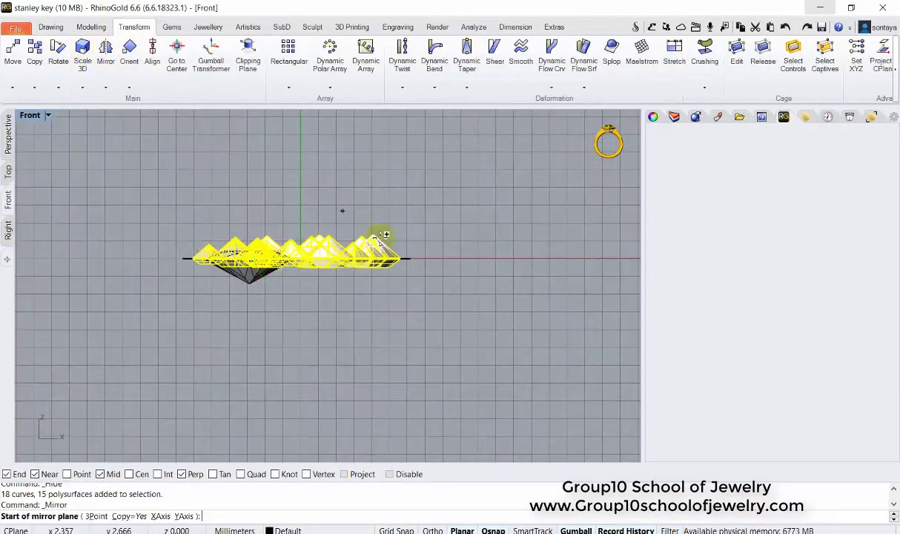
pyautogui.click(424, 258)
pyautogui.click(104, 516)
pyautogui.click(185, 201)
pyautogui.click(8, 134)
# Step: Select the logo's outline curve and raise it slightly in the Front view
pyautogui.scroll(5, 319, 331)
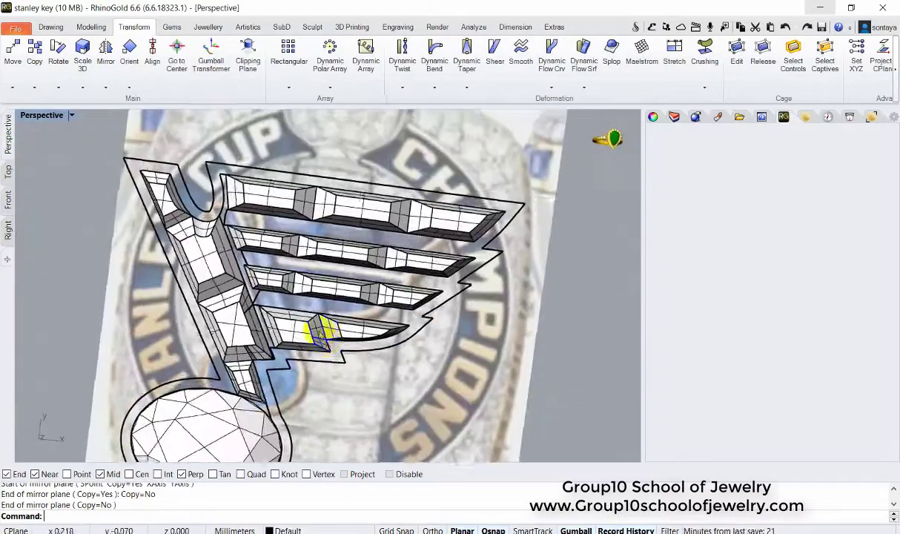
pyautogui.scroll(3, 319, 331)
pyautogui.click(341, 367)
pyautogui.scroll(2, 400, 311)
pyautogui.click(137, 278)
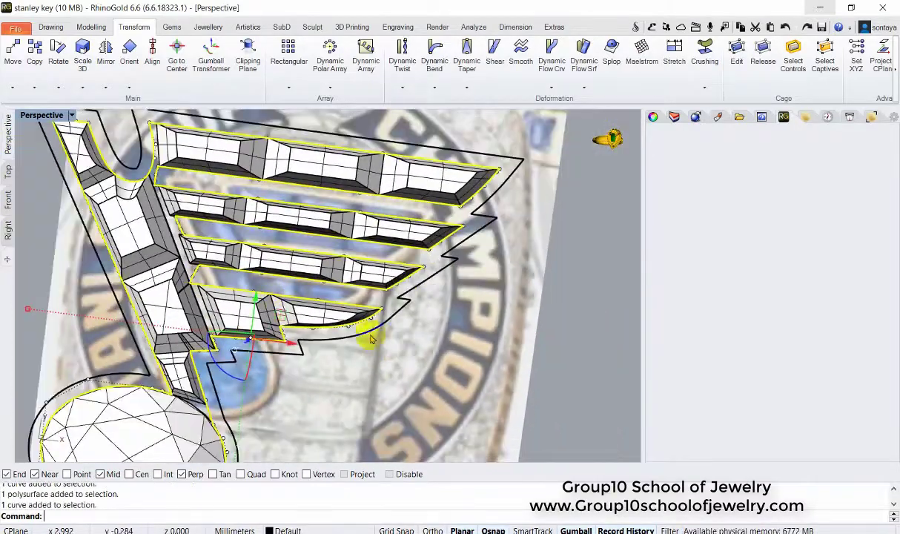
pyautogui.scroll(-6, 138, 278)
pyautogui.moveTo(185, 297); pyautogui.dragTo(84, 115, button='right')
pyautogui.click(8, 198)
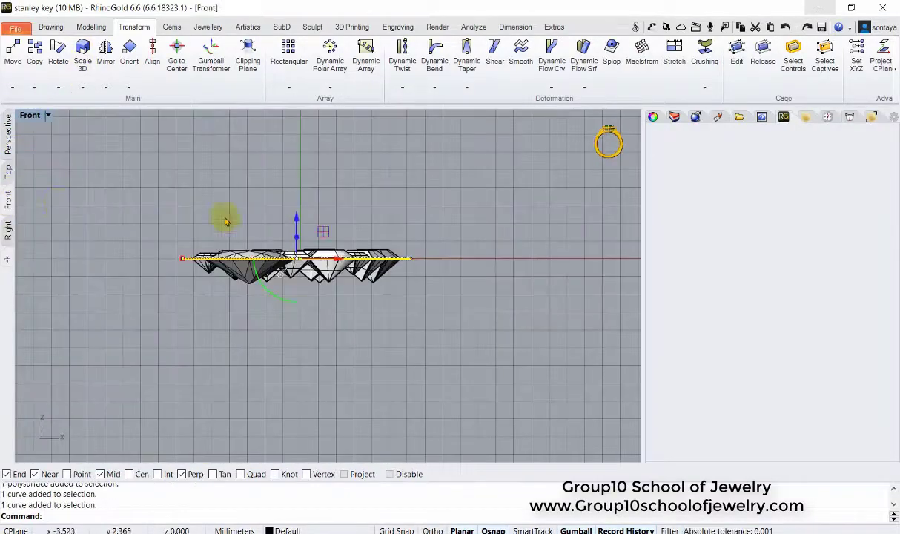
pyautogui.moveTo(286, 236); pyautogui.dragTo(284, 231)
# Step: Extrude the outline curve into a solid border and check it from the top
pyautogui.click(91, 27)
pyautogui.click(209, 52)
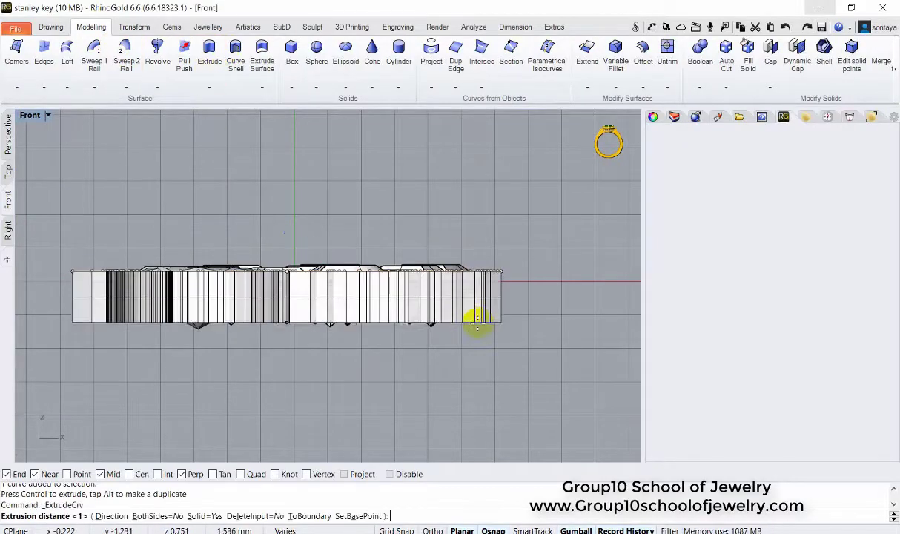
pyautogui.click(476, 315)
pyautogui.click(8, 133)
pyautogui.click(314, 295)
pyautogui.scroll(5, 315, 295)
pyautogui.click(7, 170)
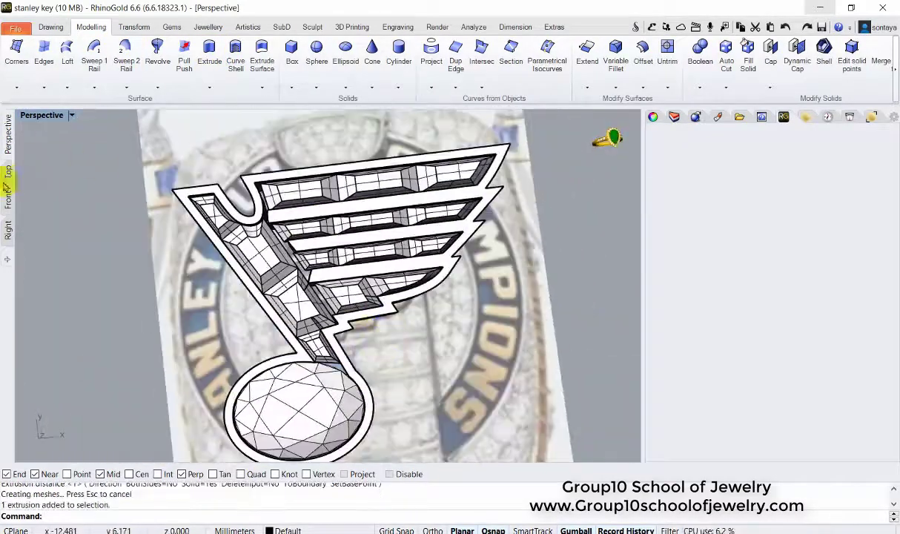
pyautogui.scroll(4, 252, 221)
pyautogui.click(266, 199)
pyautogui.click(399, 158)
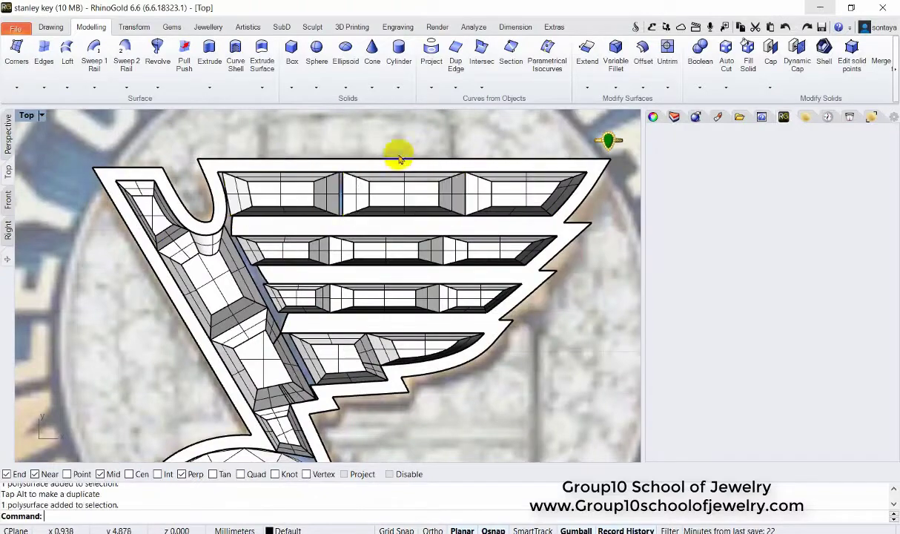